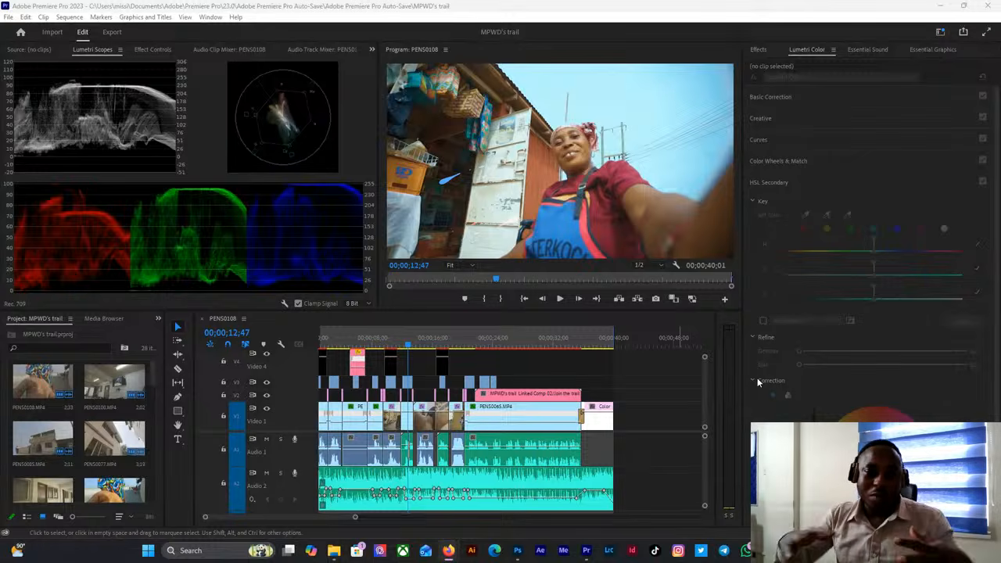
pyautogui.click(658, 405)
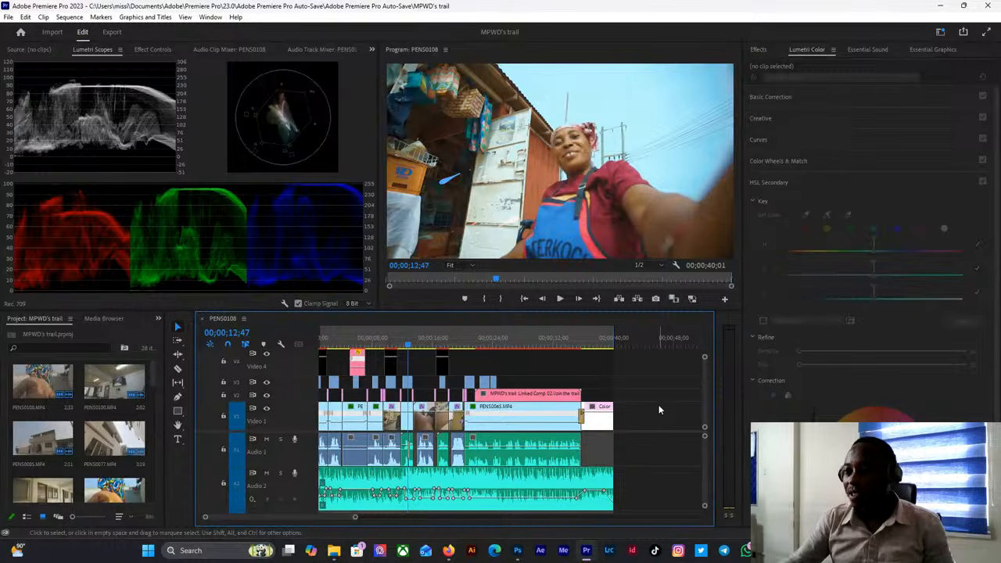
pyautogui.hotkey('alt', 'Tab')
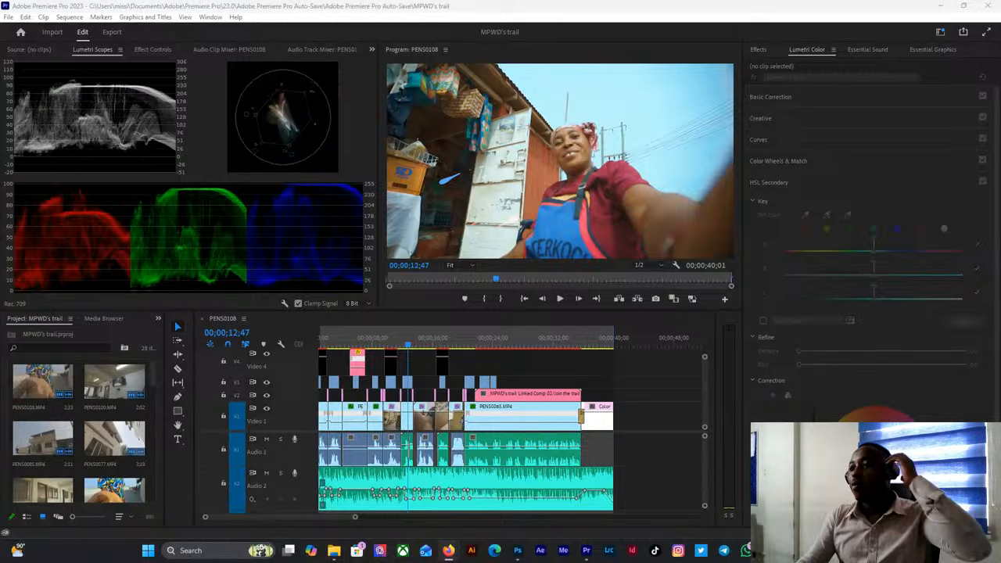
pyautogui.click(641, 387)
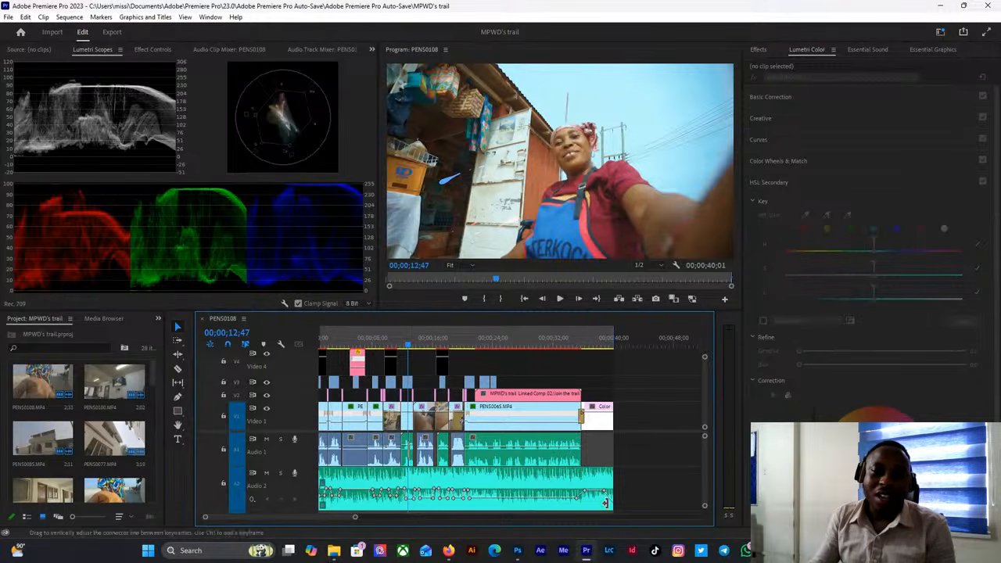
# Play the PENS0108 sequence full screen from its start, return the playhead to 00;00;00;00 and clear the clip selection.
pyautogui.moveTo(313, 517); pyautogui.dragTo(299, 519)
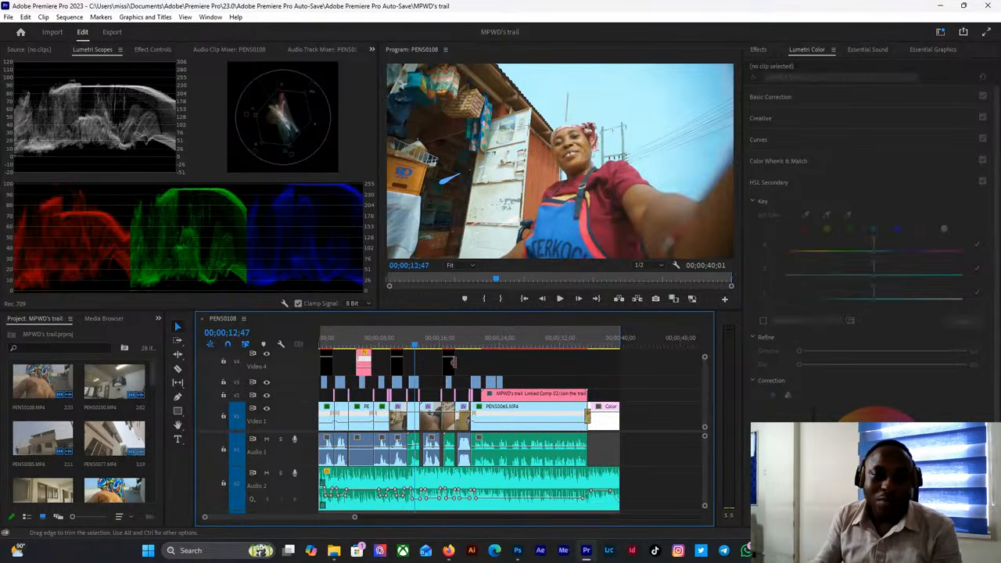
pyautogui.click(411, 279)
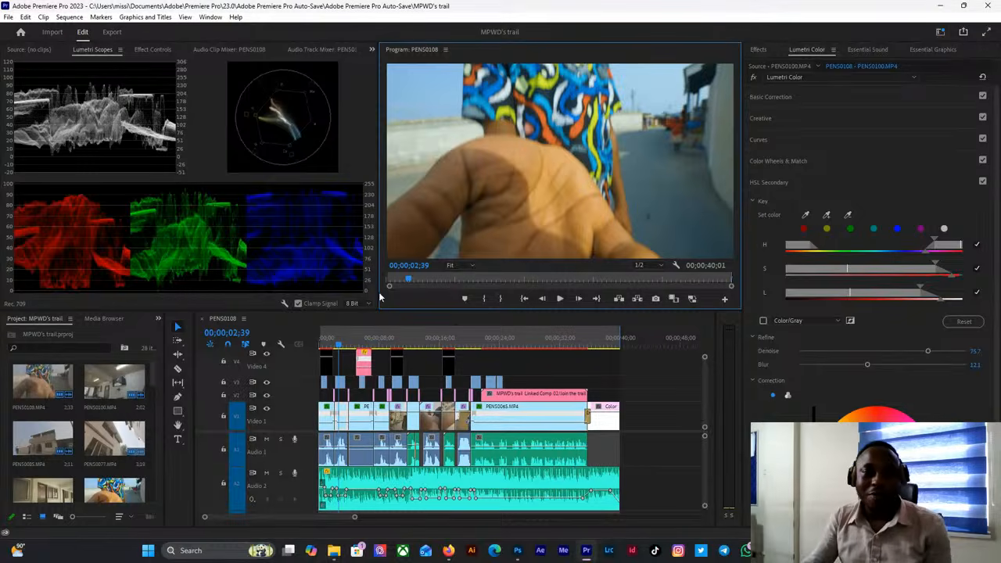
pyautogui.moveTo(407, 282); pyautogui.dragTo(380, 286)
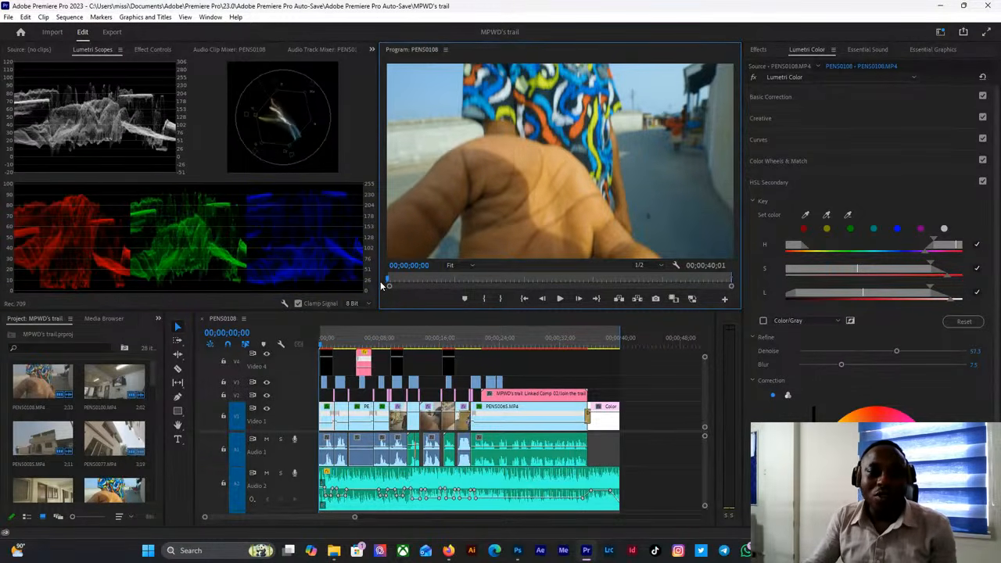
pyautogui.click(653, 400)
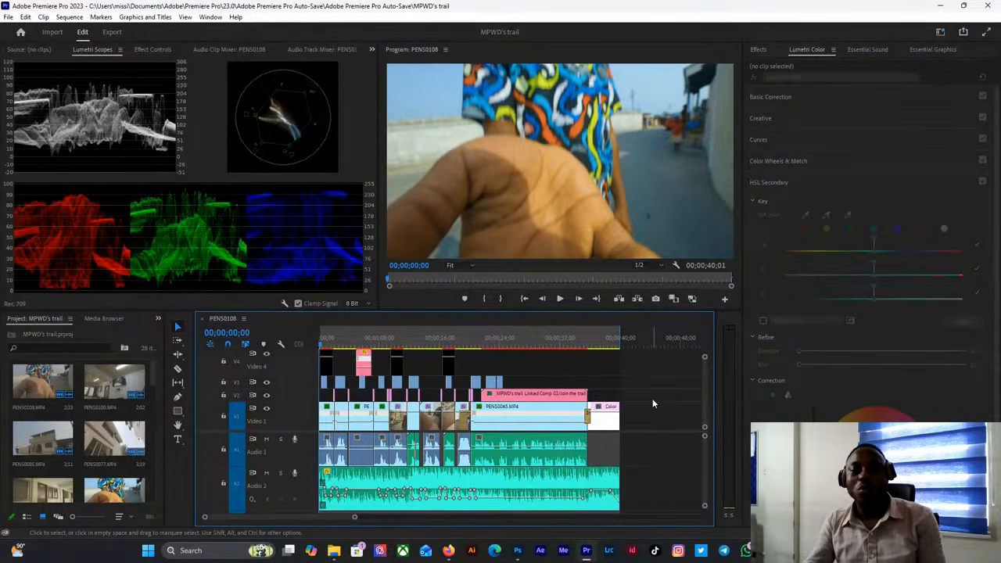
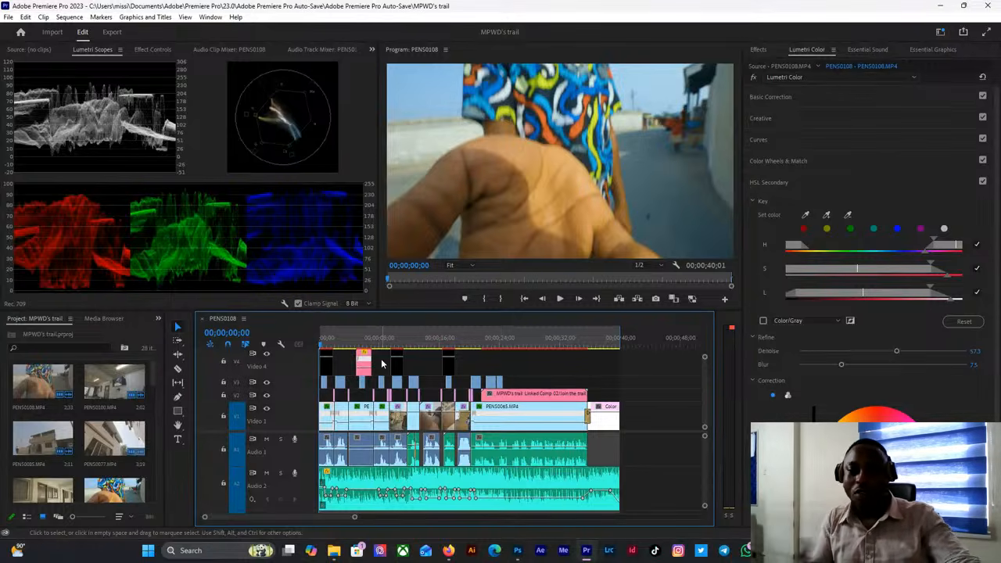
pyautogui.hotkey('ctrl', '`')
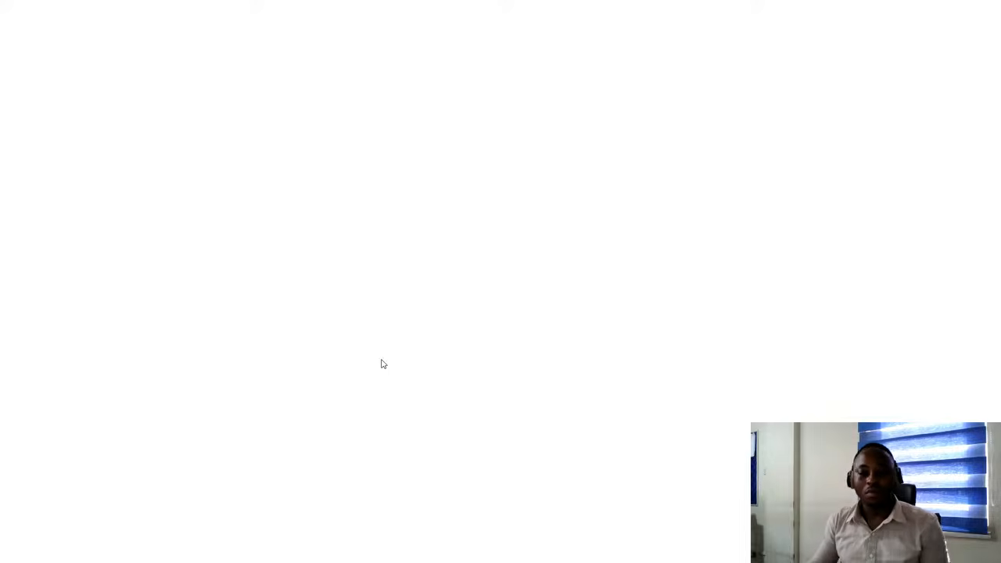
pyautogui.press('Escape')
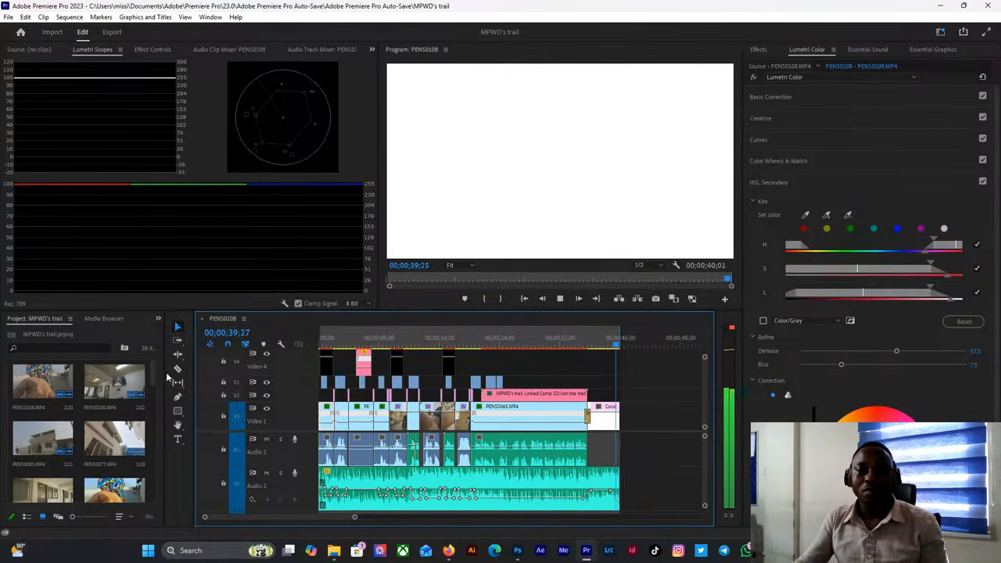
pyautogui.click(363, 339)
pyautogui.press('Home')
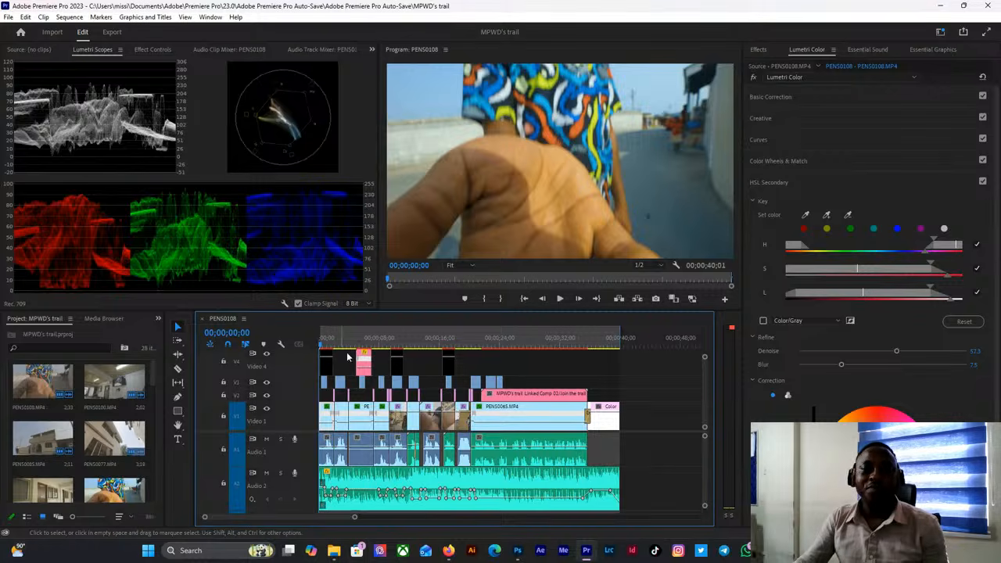
pyautogui.click(642, 393)
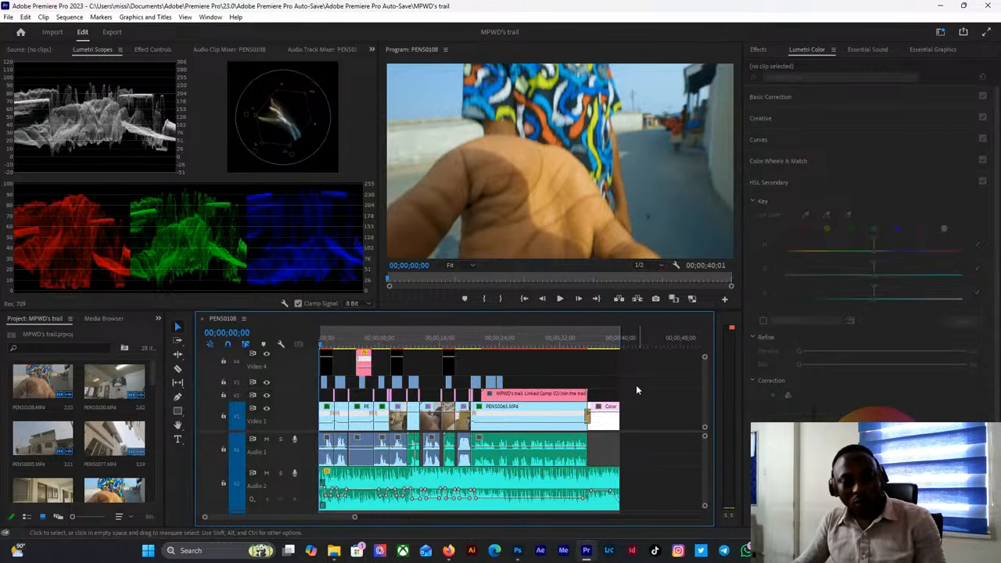
# Look through the project's video clips, adjustment layer and audio items for footage to grade.
pyautogui.scroll(-1, 88, 456)
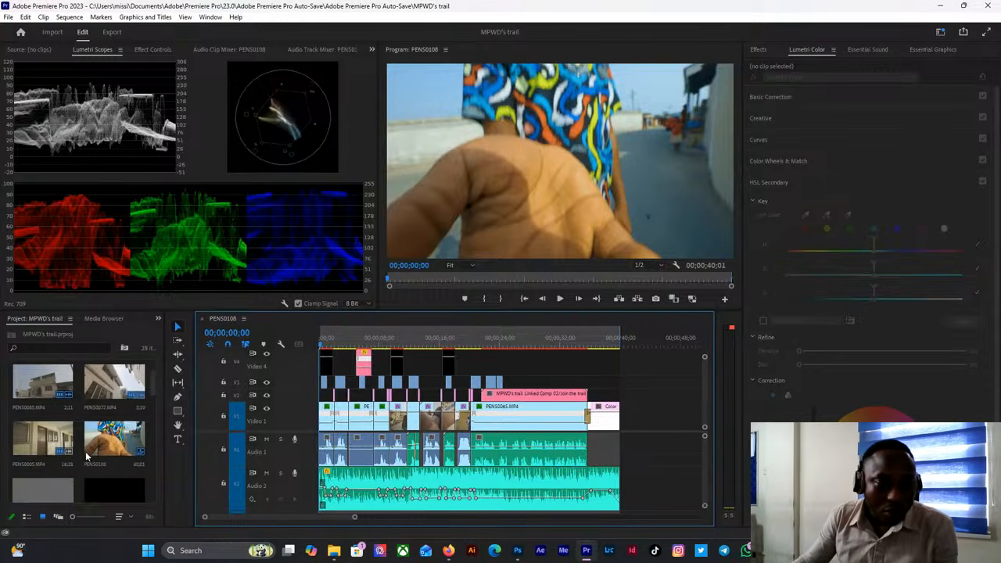
pyautogui.scroll(-1, 87, 455)
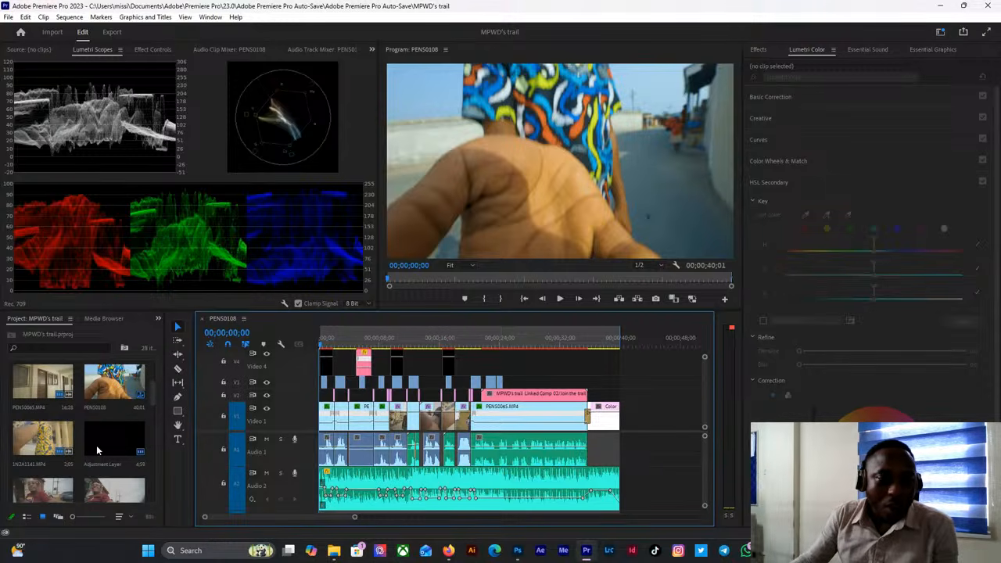
pyautogui.scroll(1, 96, 445)
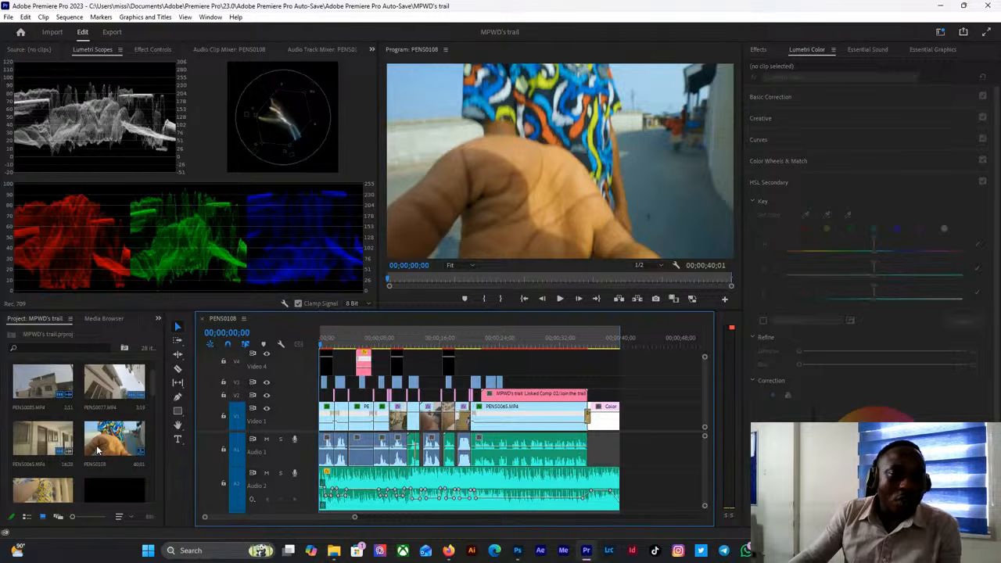
pyautogui.scroll(1, 97, 450)
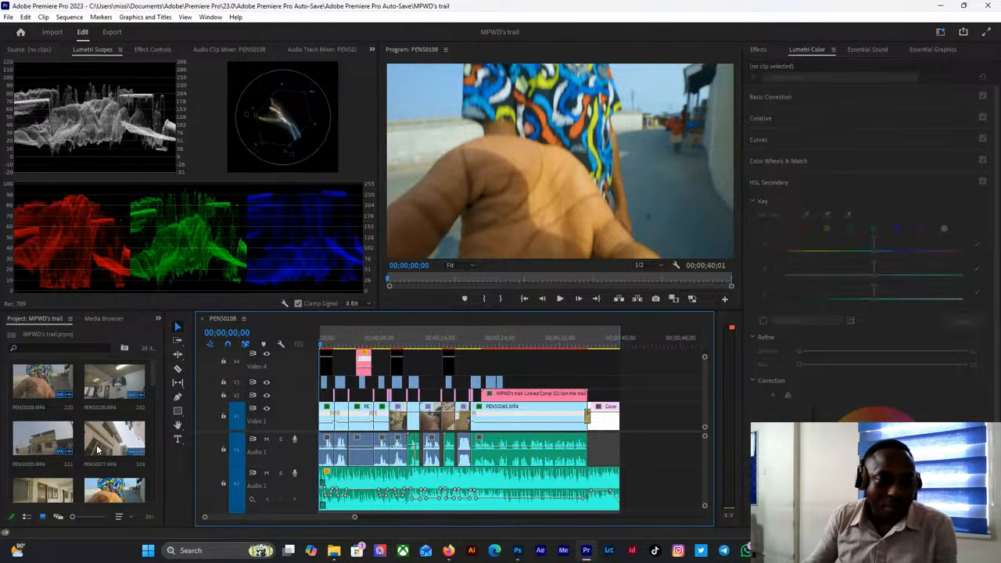
pyautogui.scroll(-4, 88, 446)
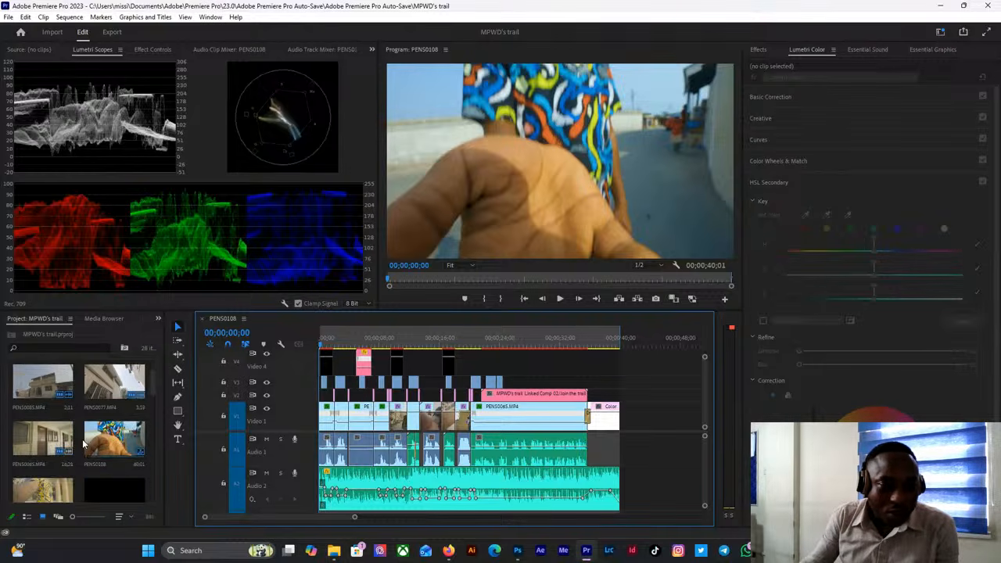
pyautogui.scroll(-2, 64, 463)
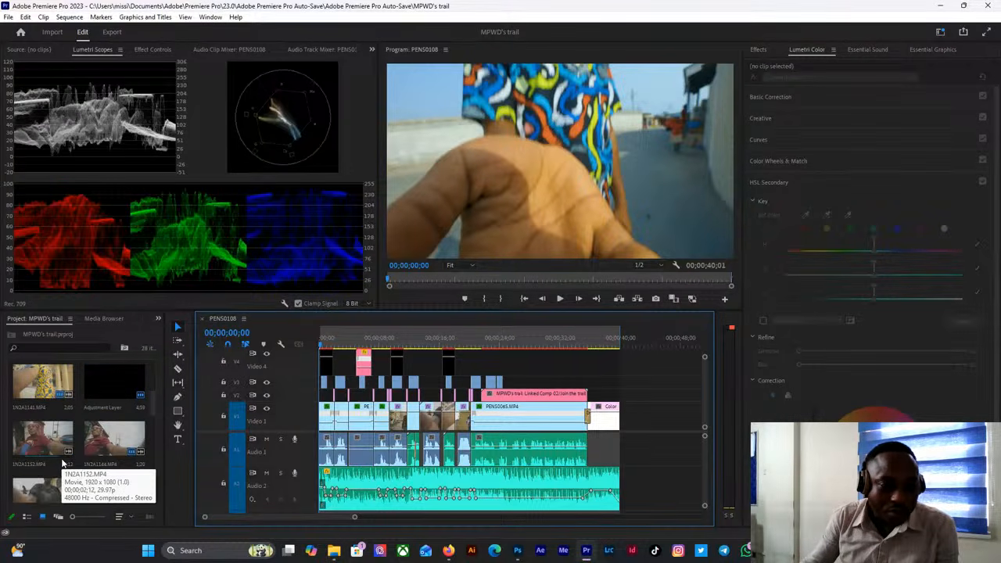
pyautogui.scroll(-3, 81, 490)
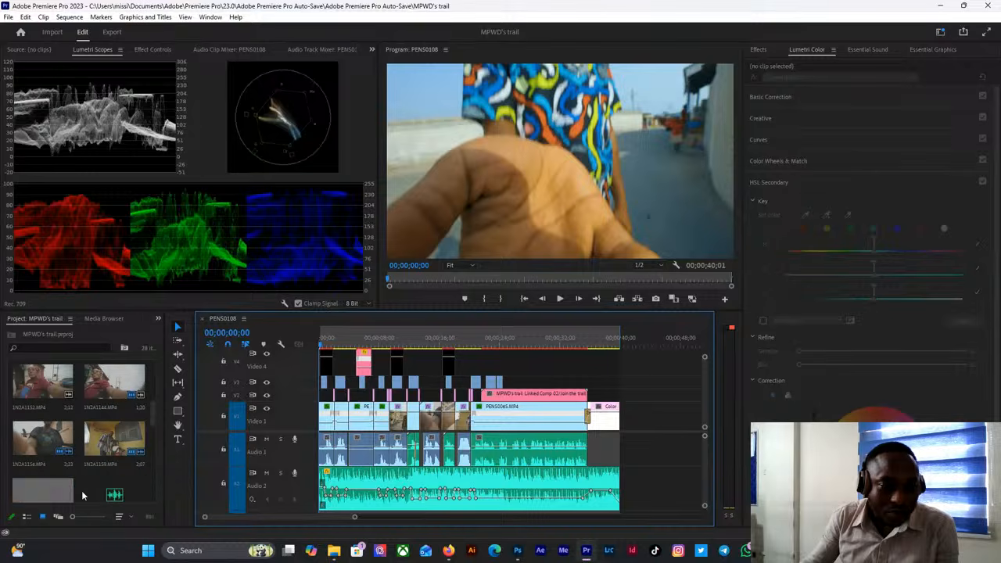
pyautogui.scroll(-2, 82, 490)
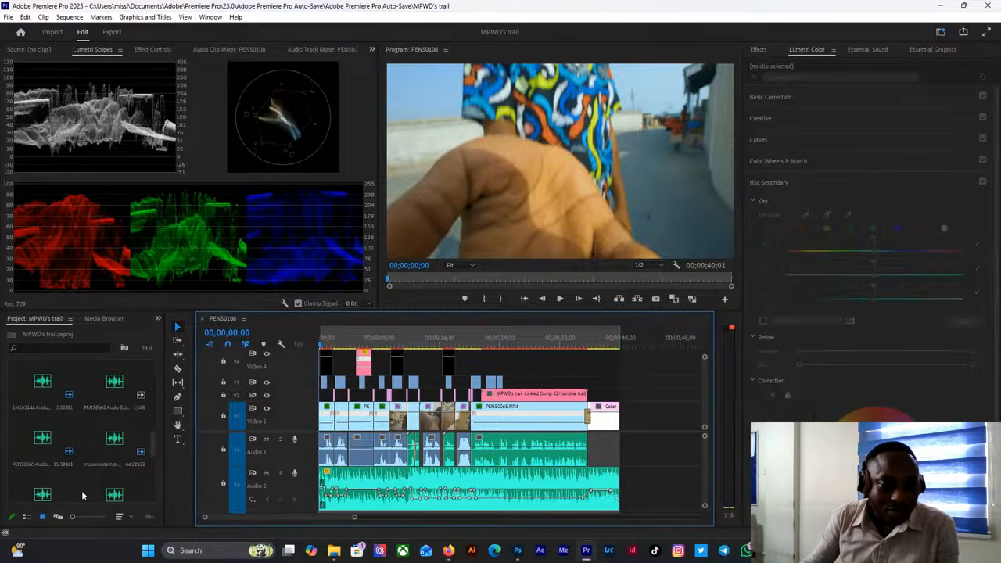
pyautogui.scroll(3, 82, 490)
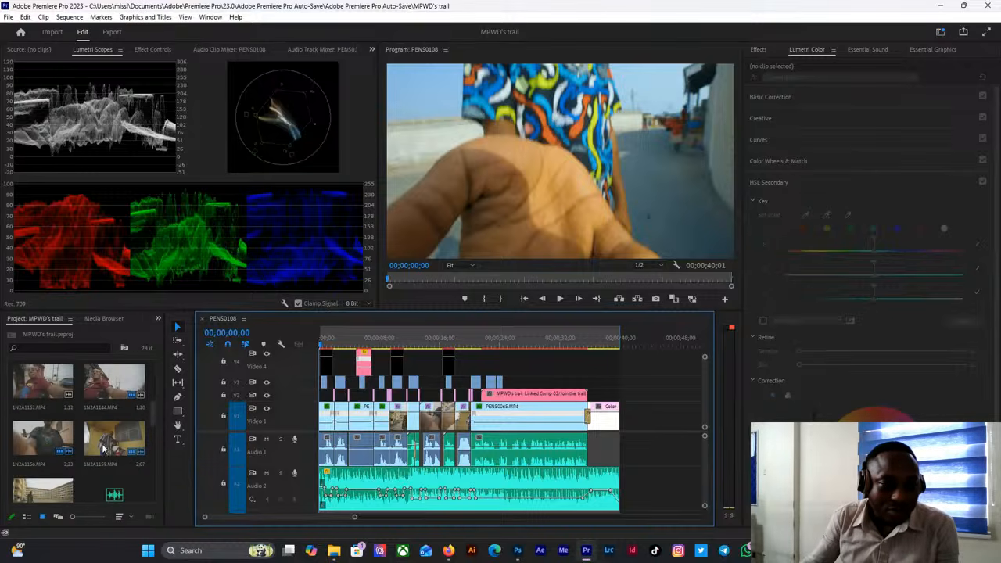
# Open clip 1N2A1144.MP4 in the Source monitor and scrub it to 14;52;17;29.
pyautogui.click(105, 448)
pyautogui.scroll(2, 78, 450)
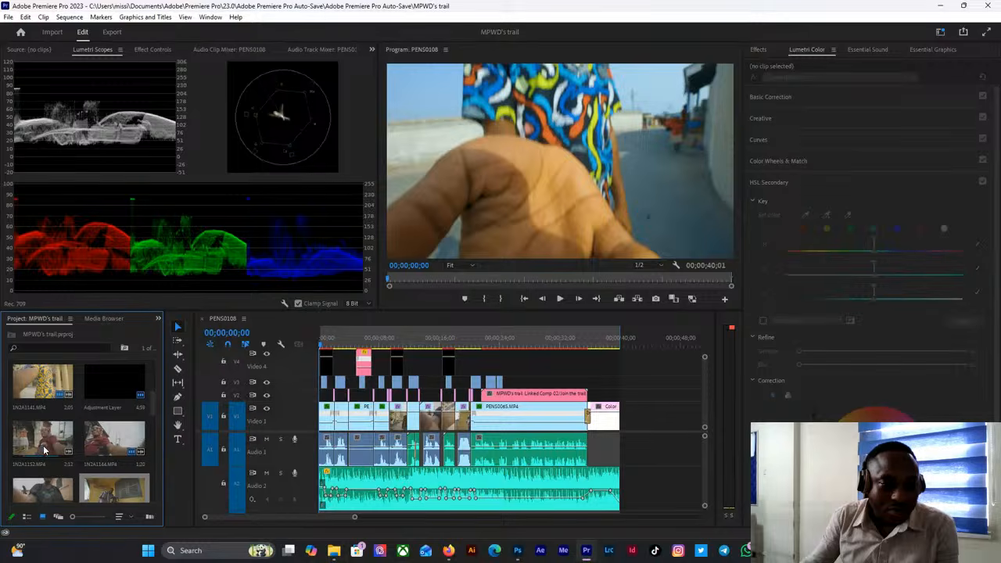
pyautogui.doubleClick(94, 444)
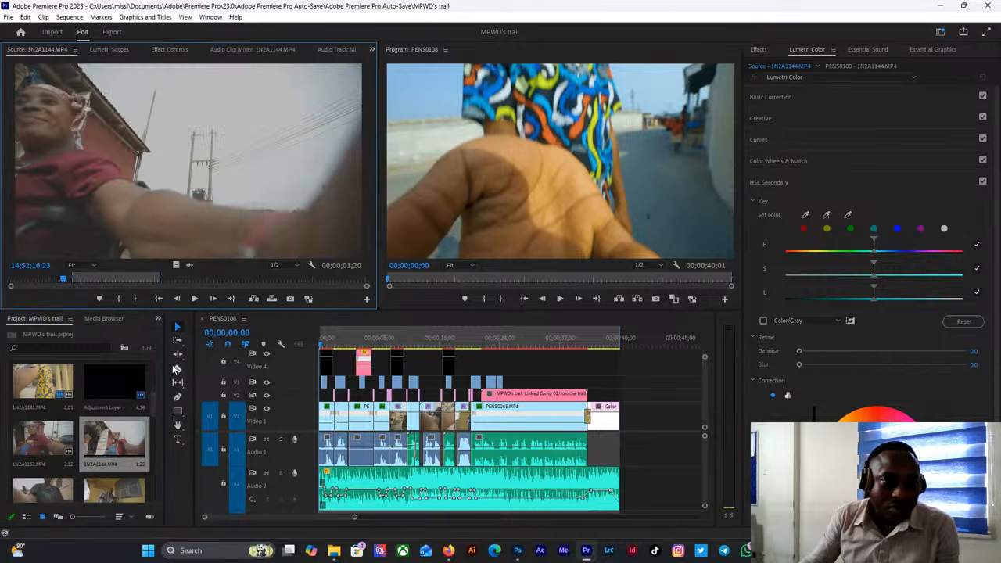
pyautogui.moveTo(69, 285); pyautogui.dragTo(124, 279)
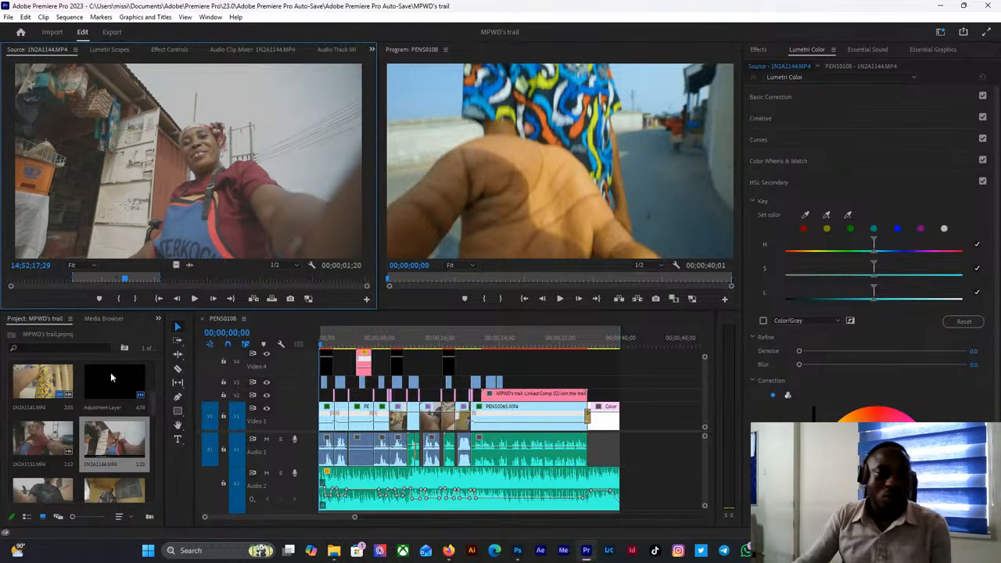
# Create a new sequence from clip 1N2A1144.MP4 and mute its first audio track.
pyautogui.rightClick(111, 444)
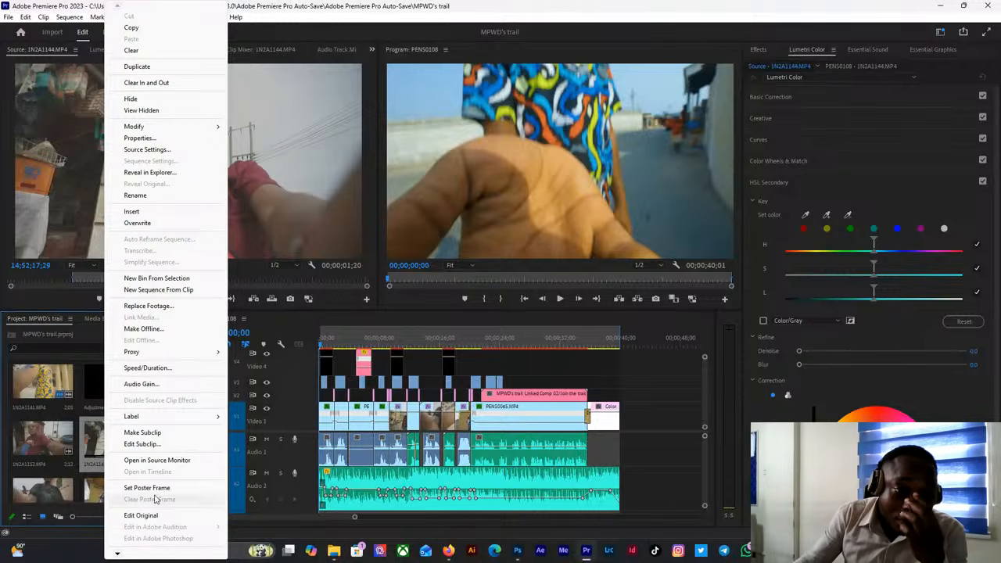
pyautogui.click(155, 291)
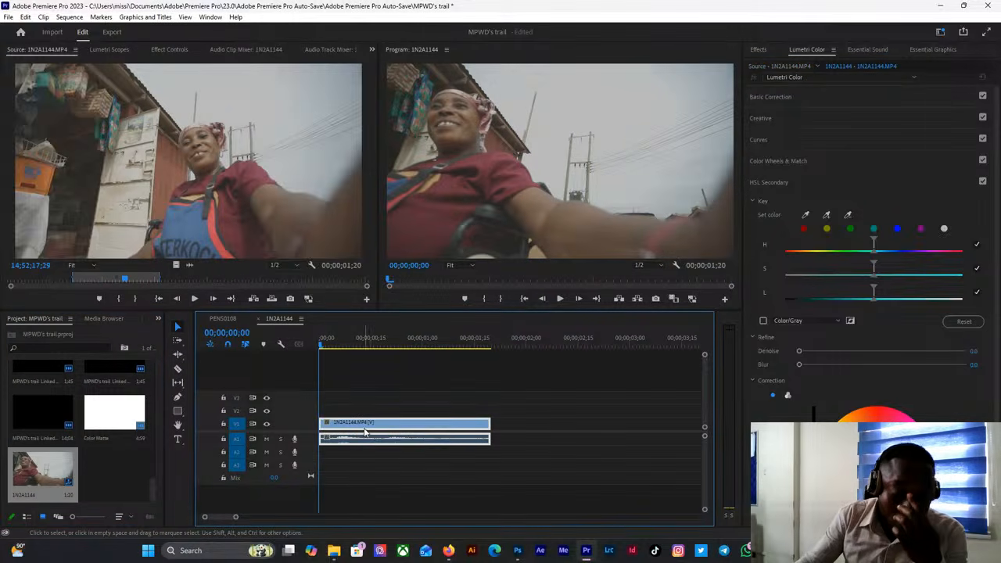
pyautogui.moveTo(324, 349); pyautogui.dragTo(384, 375)
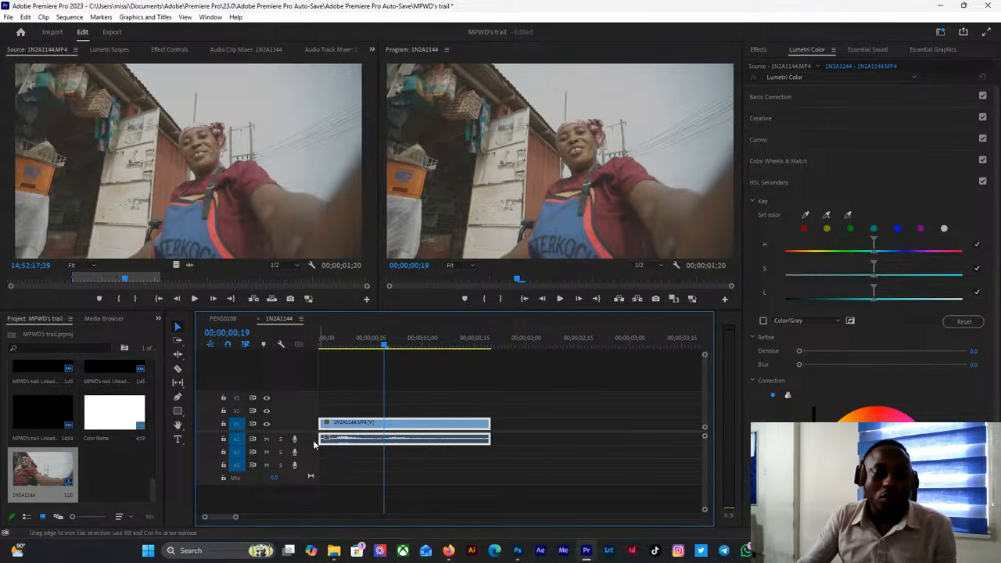
pyautogui.click(266, 439)
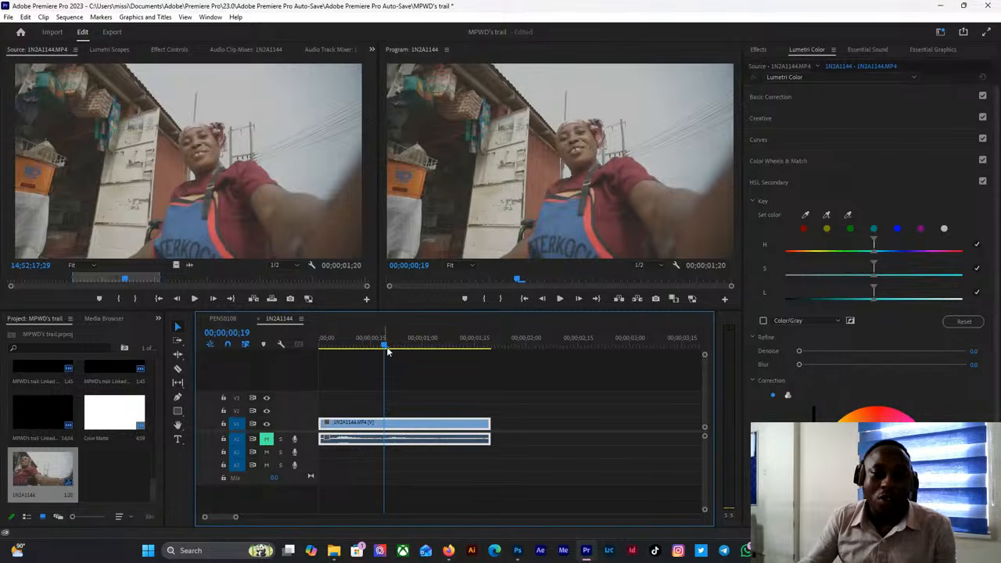
# Collapse the HSL Secondary section, play the 1N2A1144 sequence to its end and move the playhead to 00;00;00;12.
pyautogui.moveTo(386, 346); pyautogui.dragTo(327, 344)
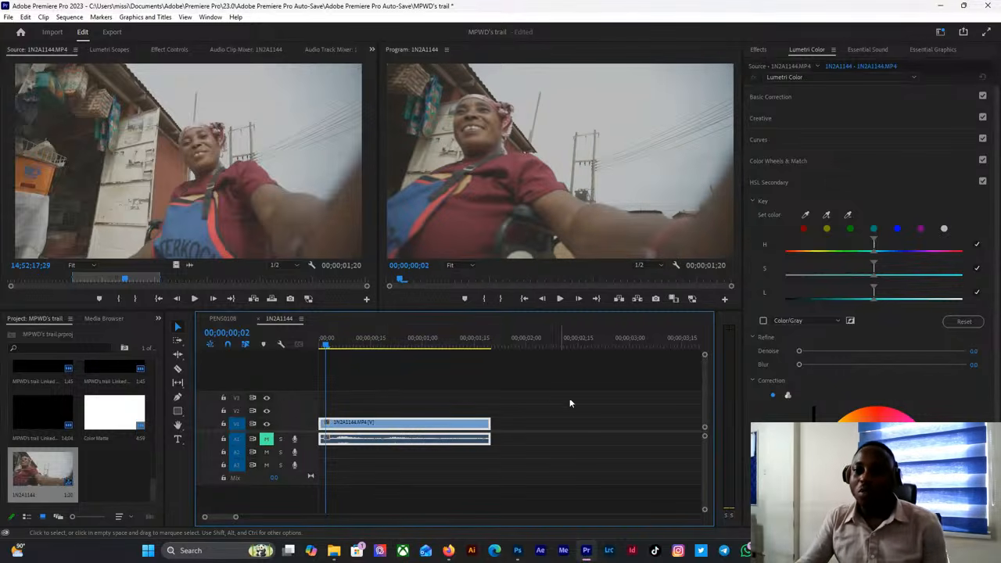
pyautogui.click(770, 182)
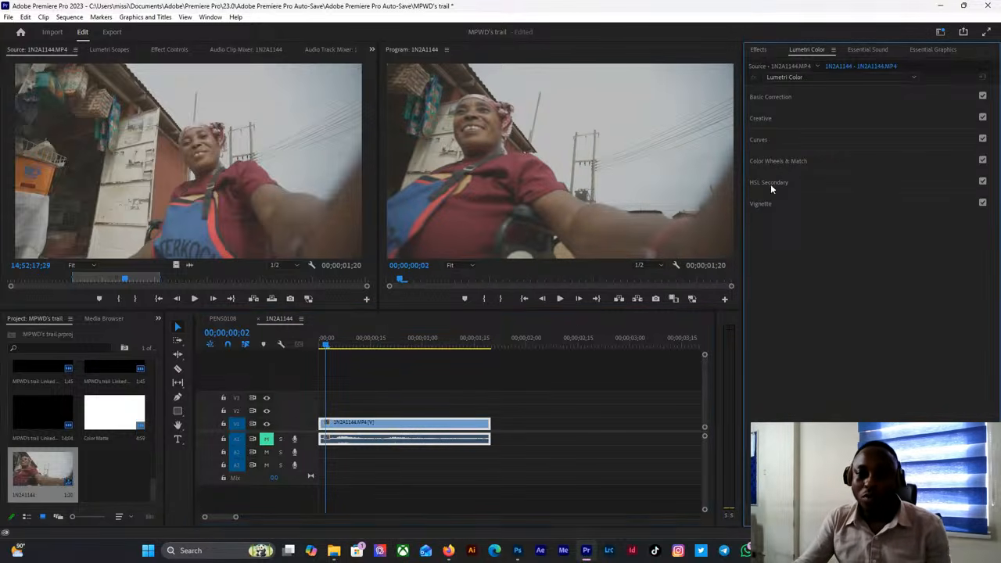
pyautogui.click(554, 368)
pyautogui.press('space')
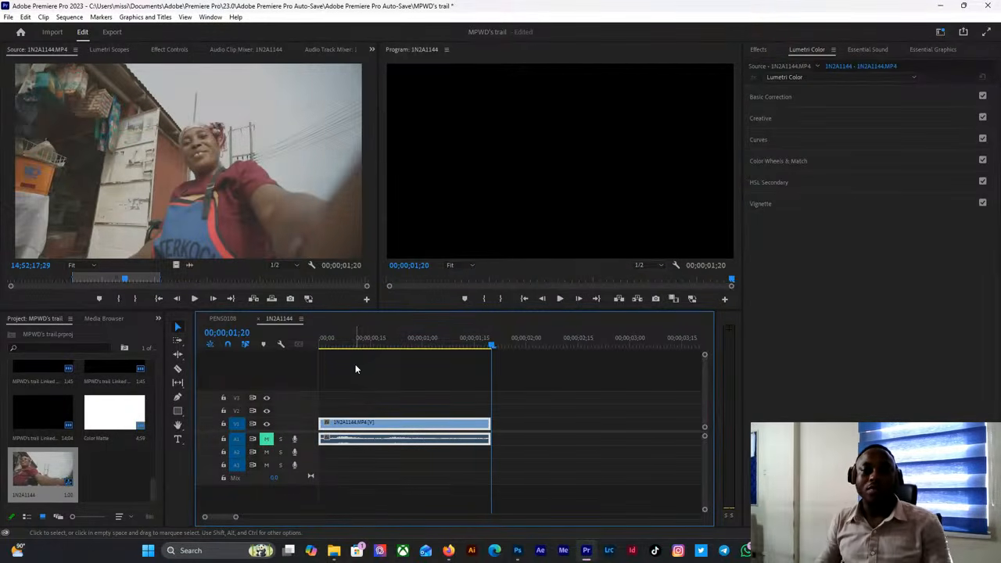
pyautogui.moveTo(396, 344); pyautogui.dragTo(359, 345)
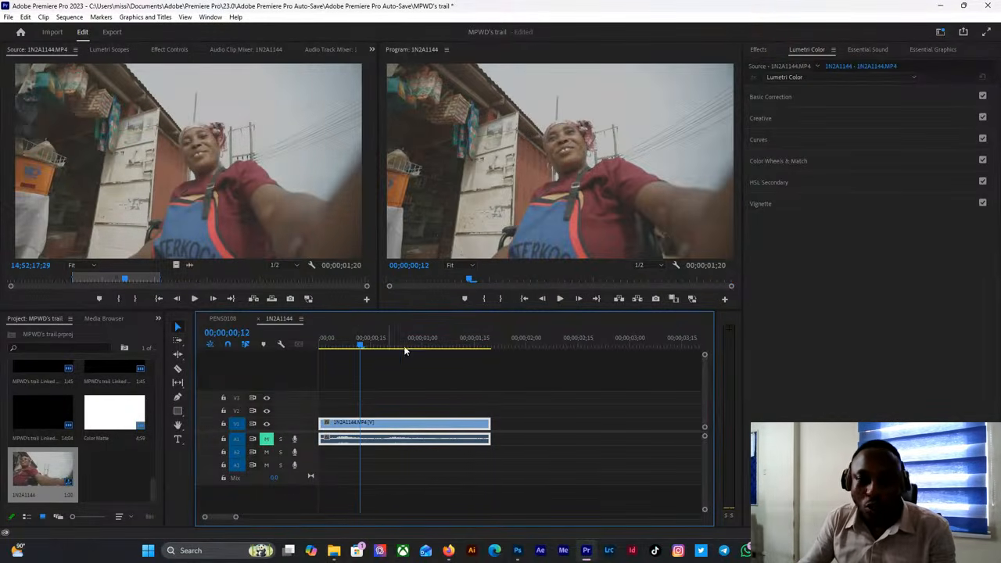
# Add the Loop Playback button to the Program monitor's controls and turn looping on.
pyautogui.click(707, 302)
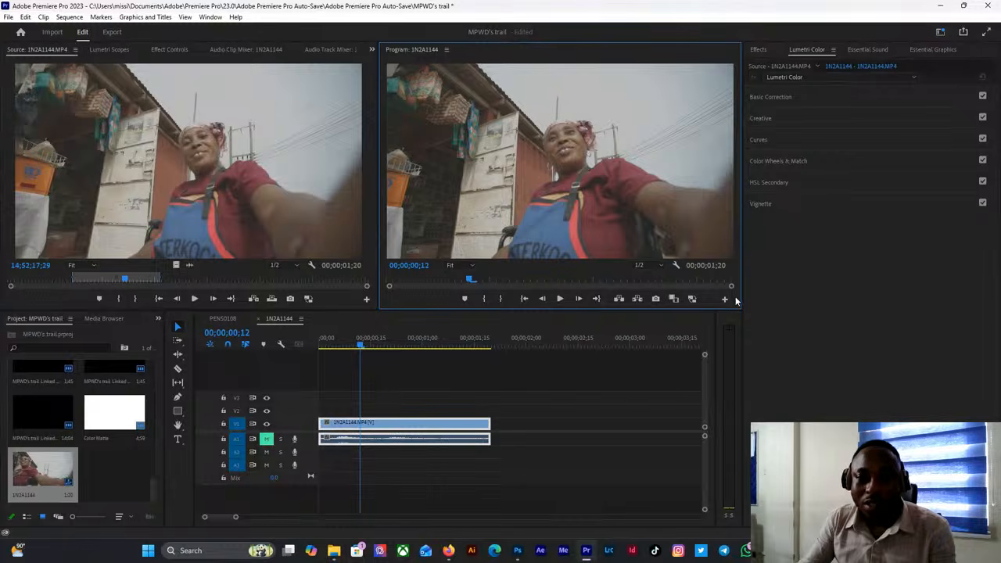
pyautogui.click(725, 301)
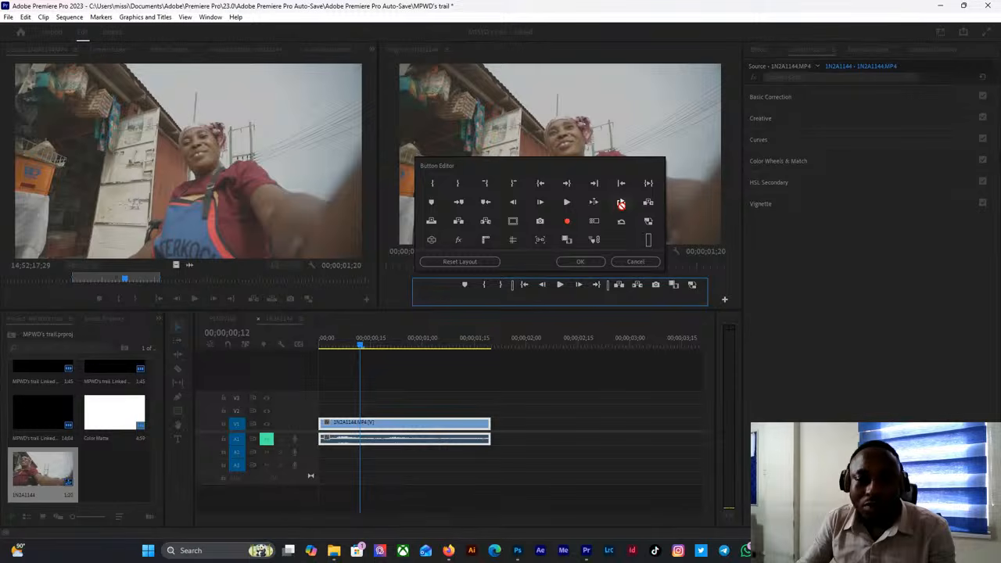
pyautogui.moveTo(621, 203); pyautogui.dragTo(705, 298)
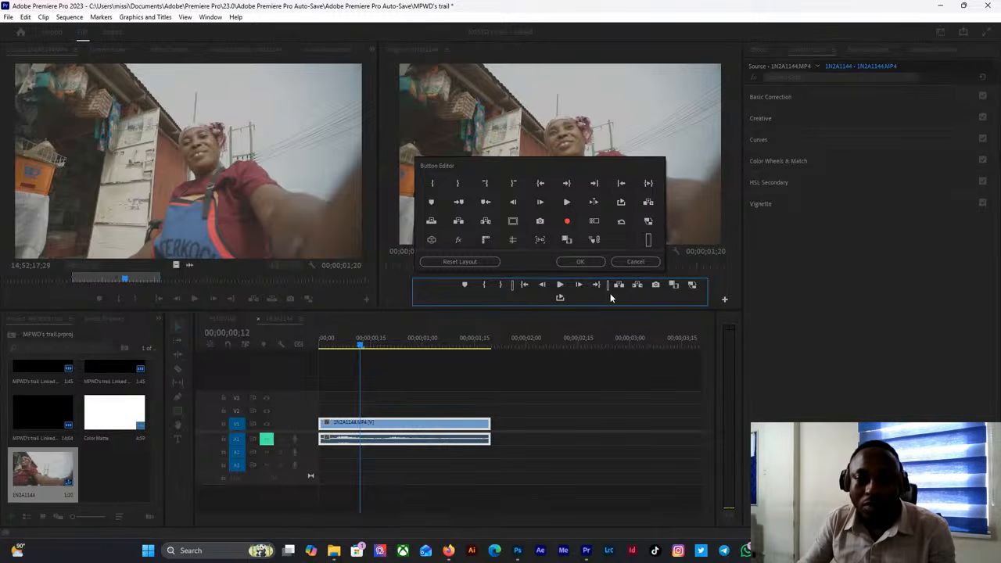
pyautogui.click(572, 263)
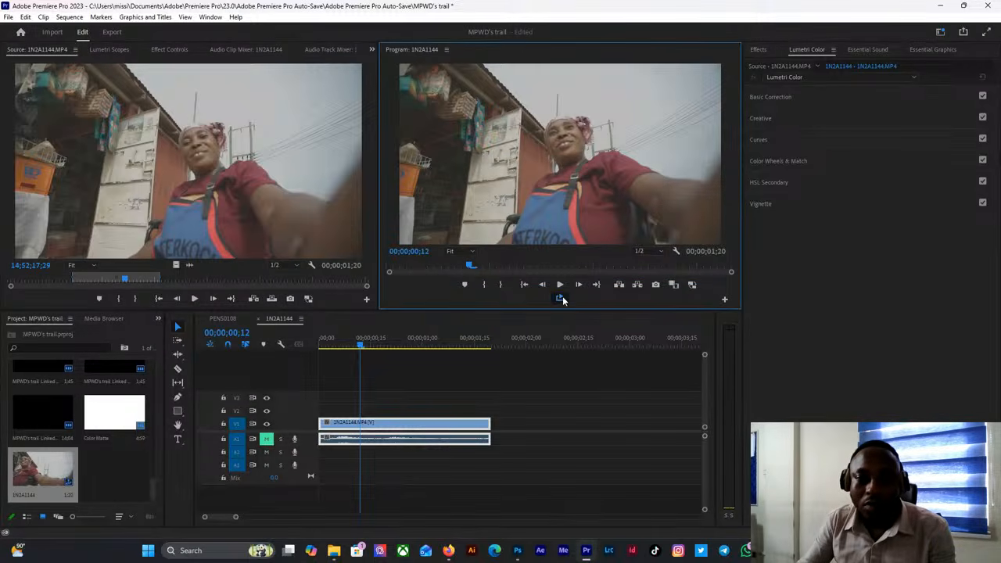
# Play the 1N2A1144 sequence in a loop from its start, then stop playback.
pyautogui.moveTo(361, 345); pyautogui.dragTo(319, 347)
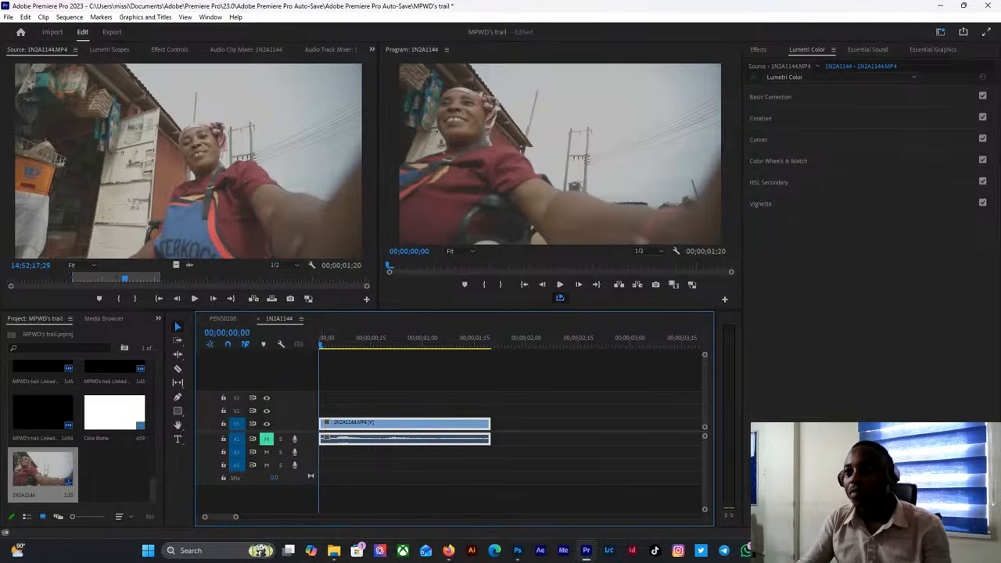
pyautogui.hotkey('alt', 'Tab')
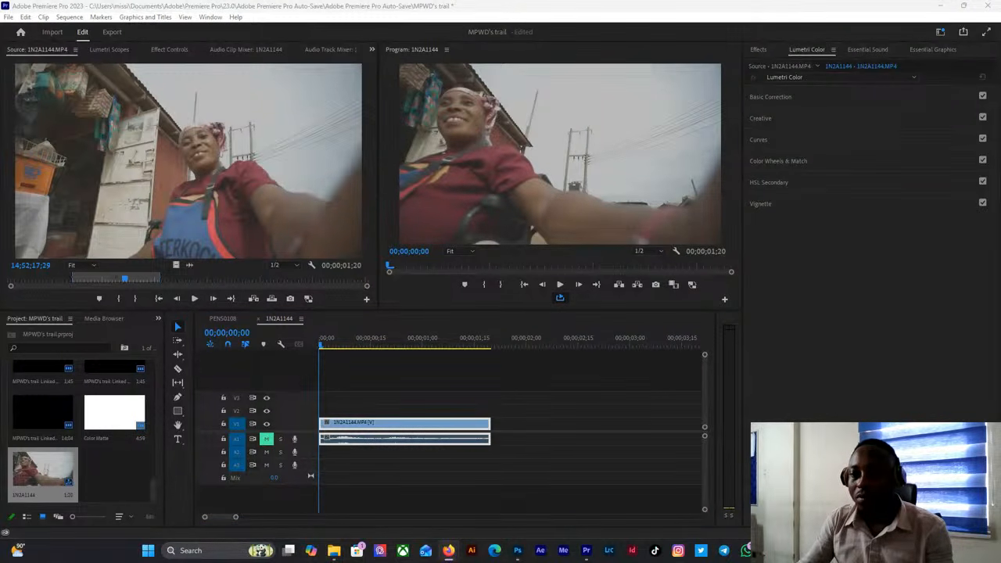
pyautogui.click(590, 479)
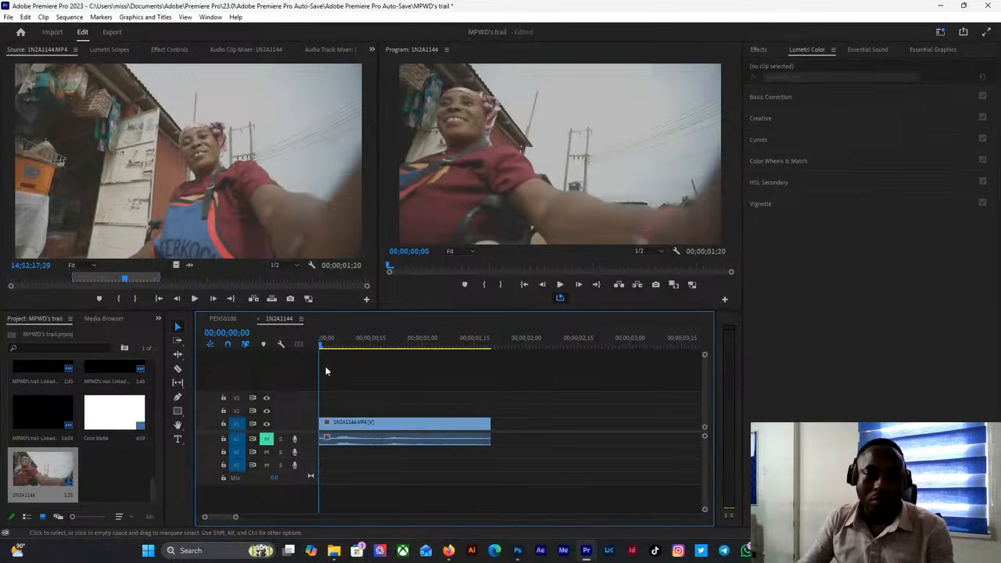
pyautogui.press('space')
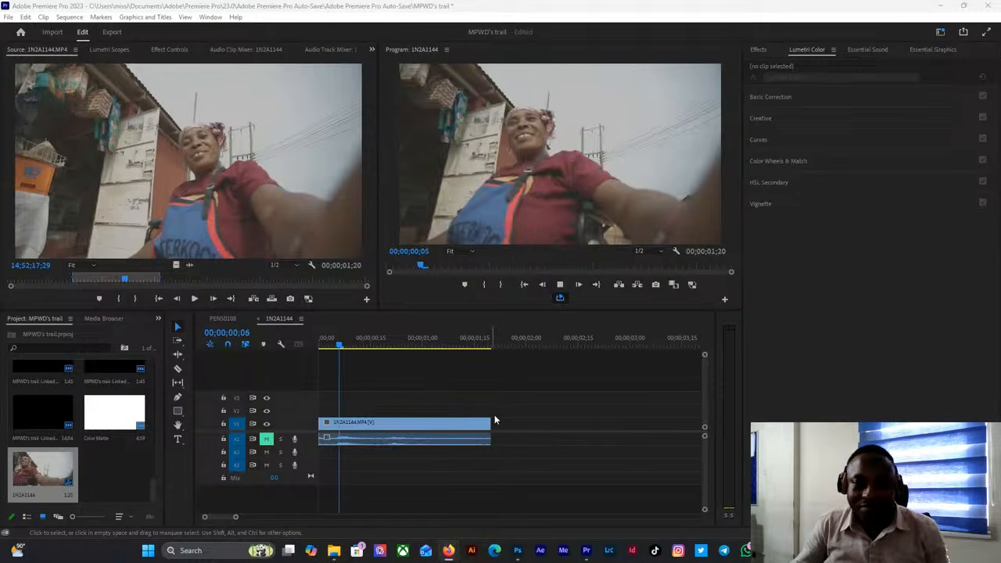
pyautogui.click(547, 407)
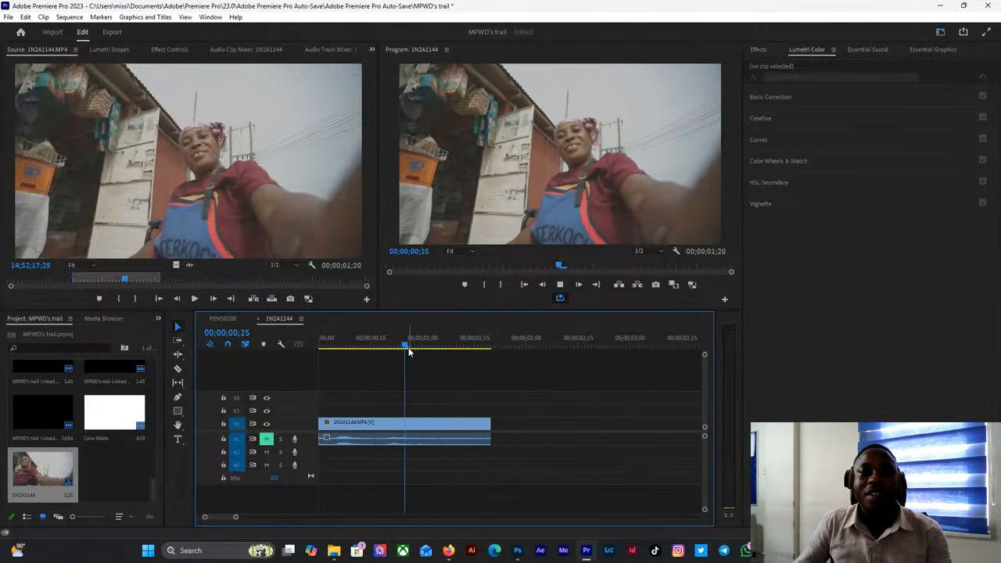
pyautogui.press('space')
# Scrub through the 1N2A1144 sequence, park the playhead at 00;00;01;00 and deselect the clip.
pyautogui.moveTo(435, 347); pyautogui.dragTo(308, 353)
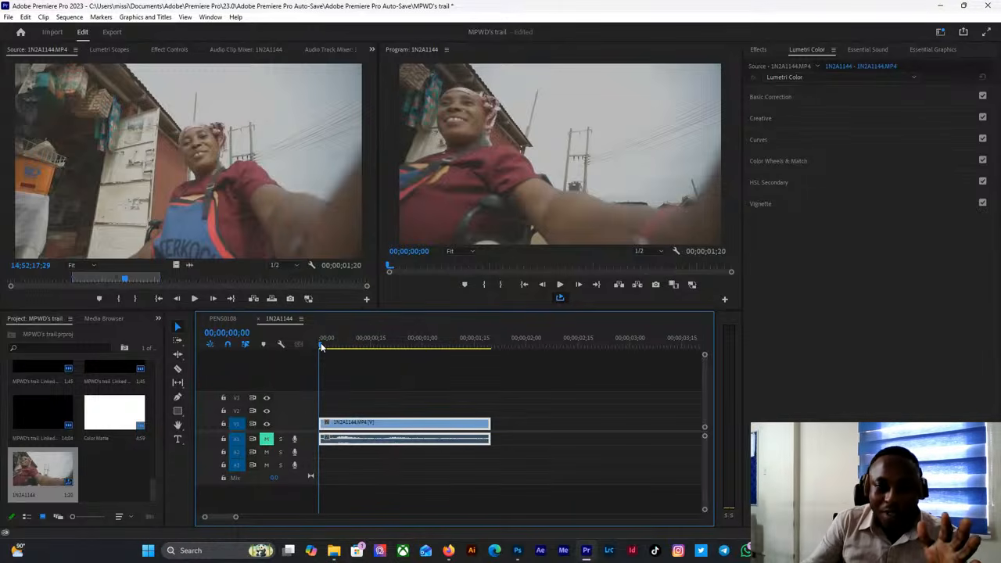
pyautogui.moveTo(321, 348); pyautogui.dragTo(392, 349)
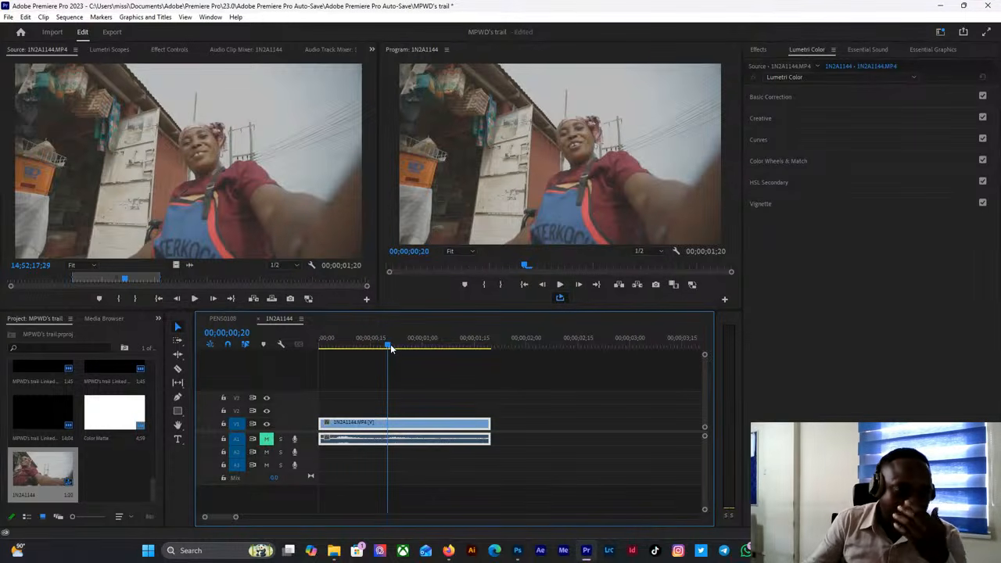
pyautogui.moveTo(392, 348)
pyautogui.mouseDown()
pyautogui.moveTo(326, 349)
pyautogui.moveTo(410, 351)
pyautogui.moveTo(389, 355)
pyautogui.mouseUp()
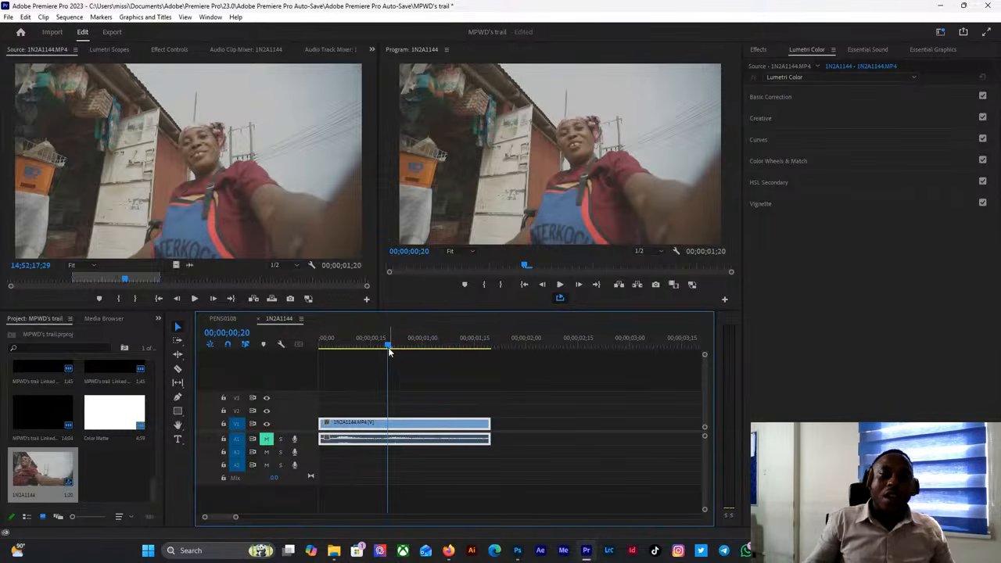
pyautogui.click(392, 347)
pyautogui.moveTo(392, 347); pyautogui.dragTo(428, 361)
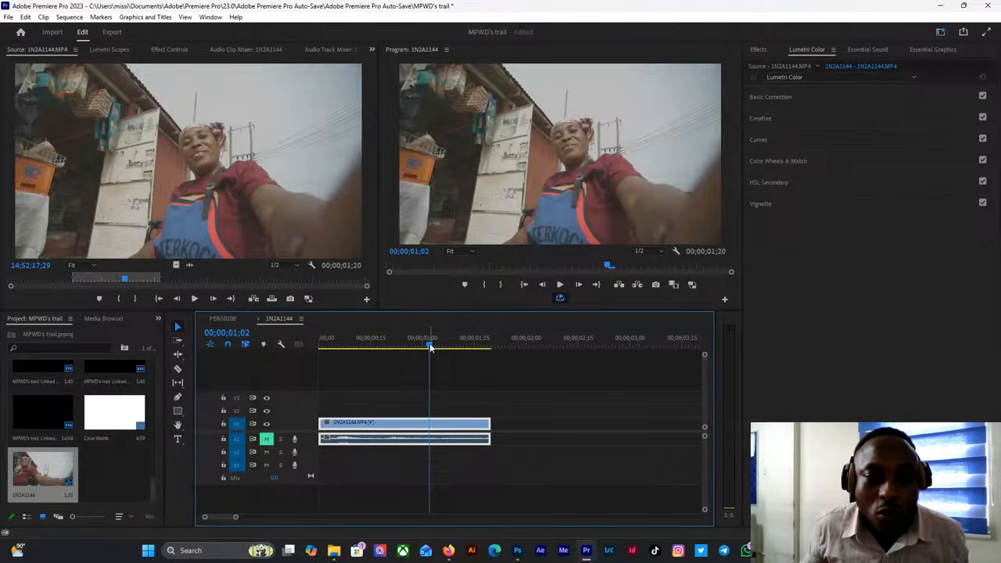
pyautogui.moveTo(429, 347); pyautogui.dragTo(423, 348)
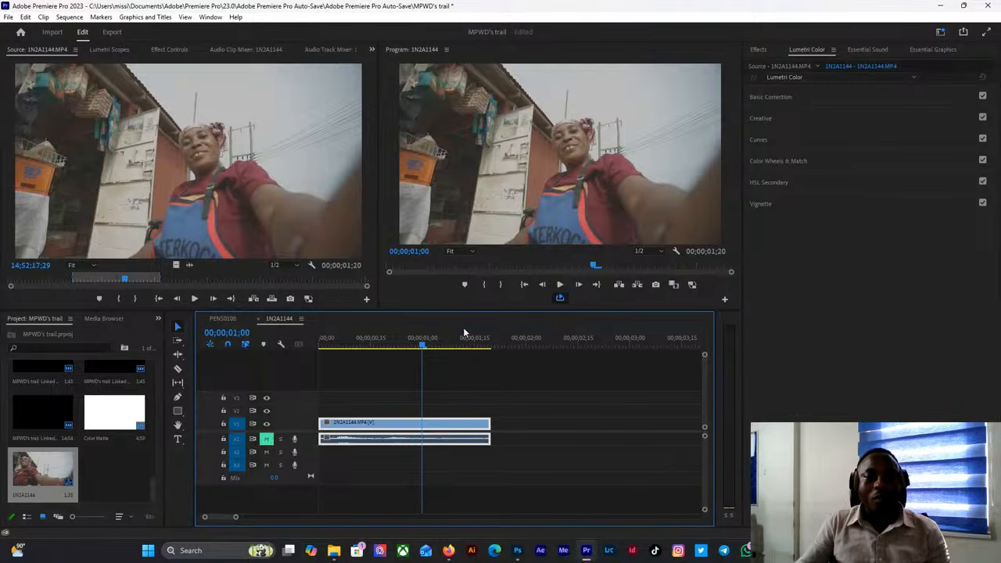
pyautogui.click(435, 380)
pyautogui.click(423, 428)
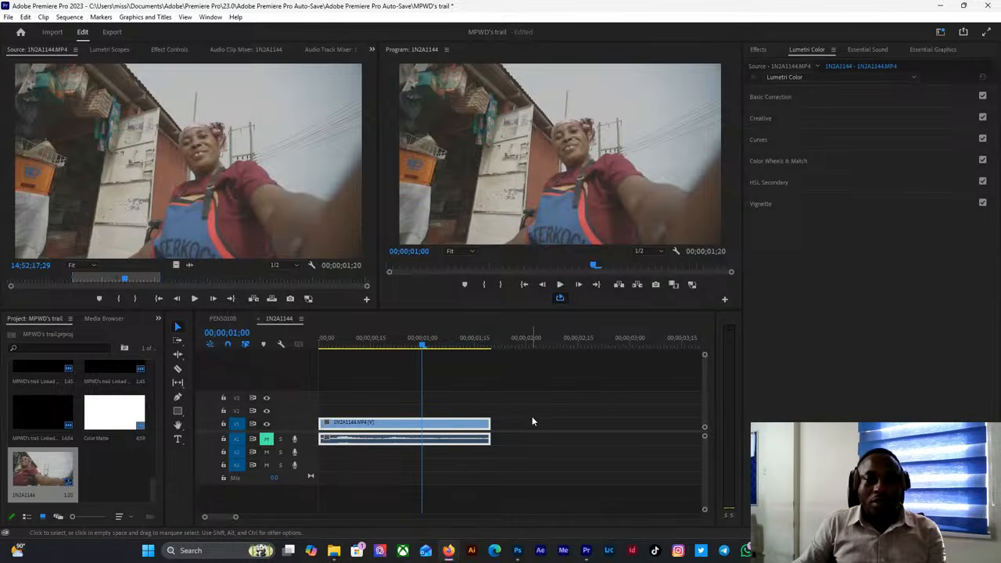
pyautogui.click(423, 377)
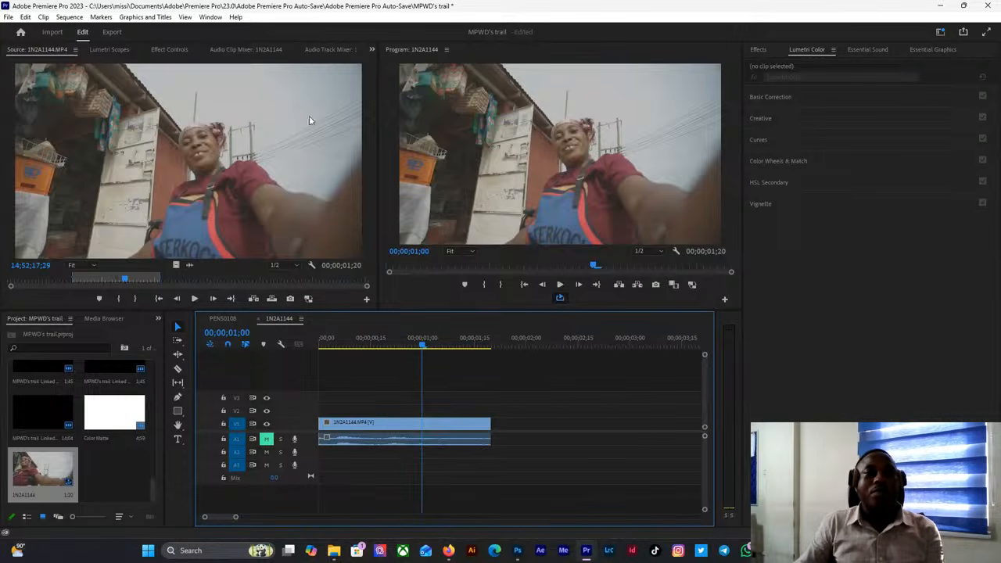
# Check the available workspaces, show the Lumetri Scopes, and widen the Program monitor and timeline areas.
pyautogui.click(209, 18)
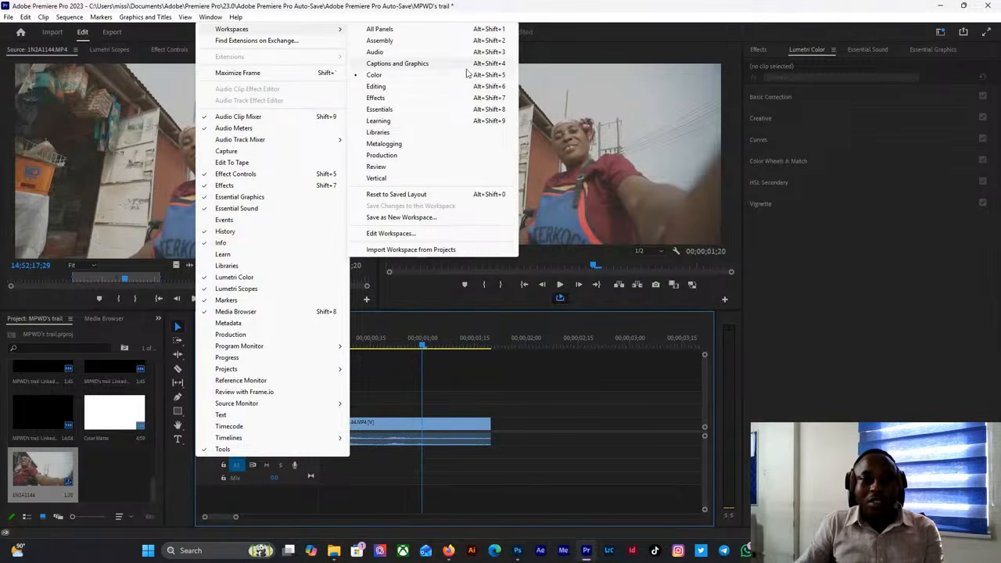
pyautogui.click(527, 379)
pyautogui.click(809, 55)
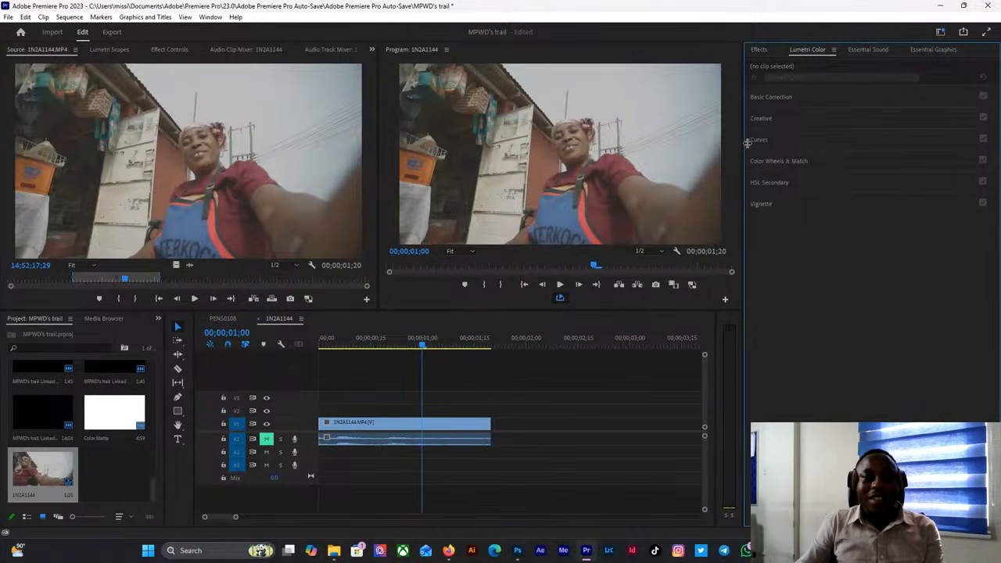
pyautogui.moveTo(743, 140); pyautogui.dragTo(756, 141)
pyautogui.click(108, 50)
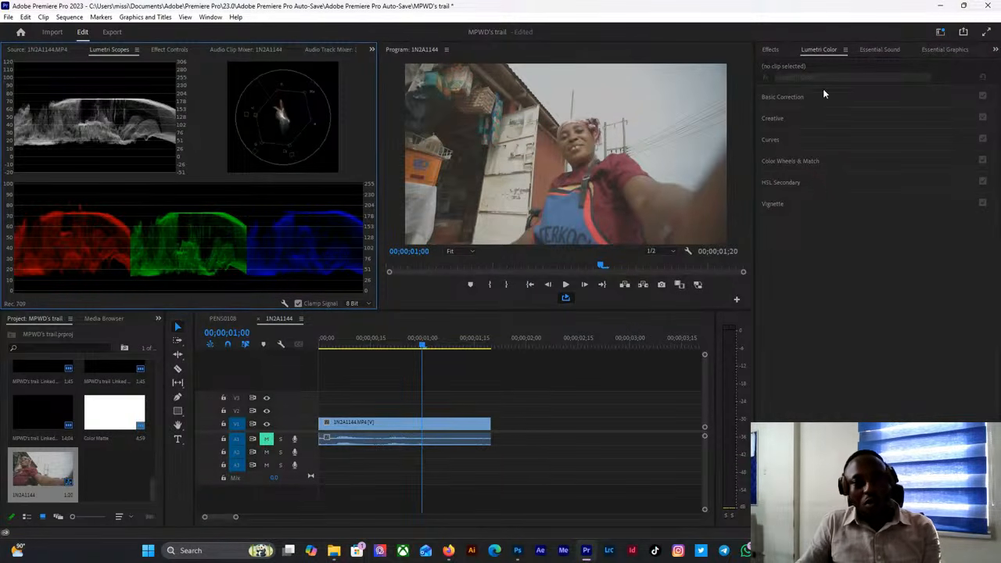
pyautogui.moveTo(754, 142); pyautogui.dragTo(778, 142)
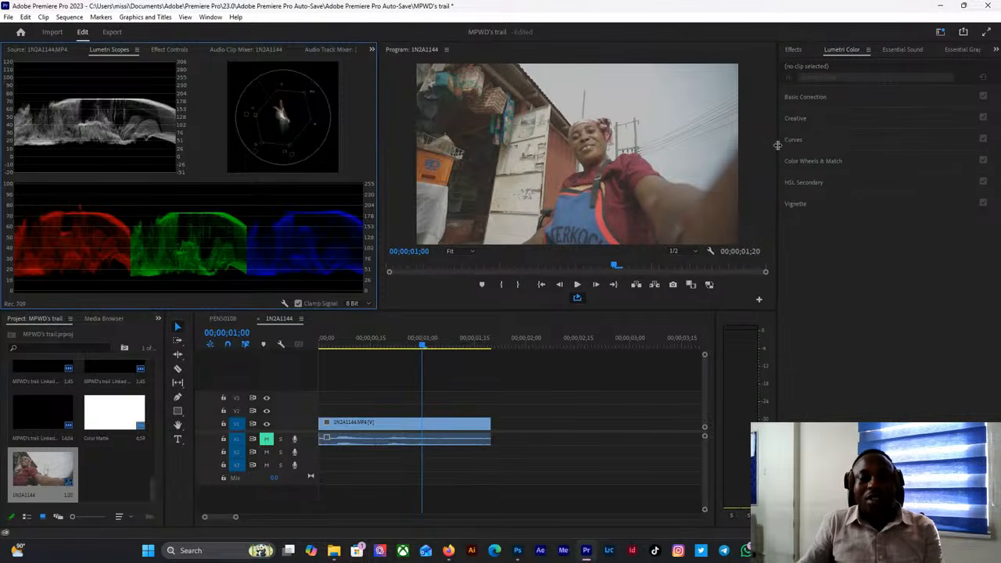
pyautogui.moveTo(715, 350); pyautogui.dragTo(751, 351)
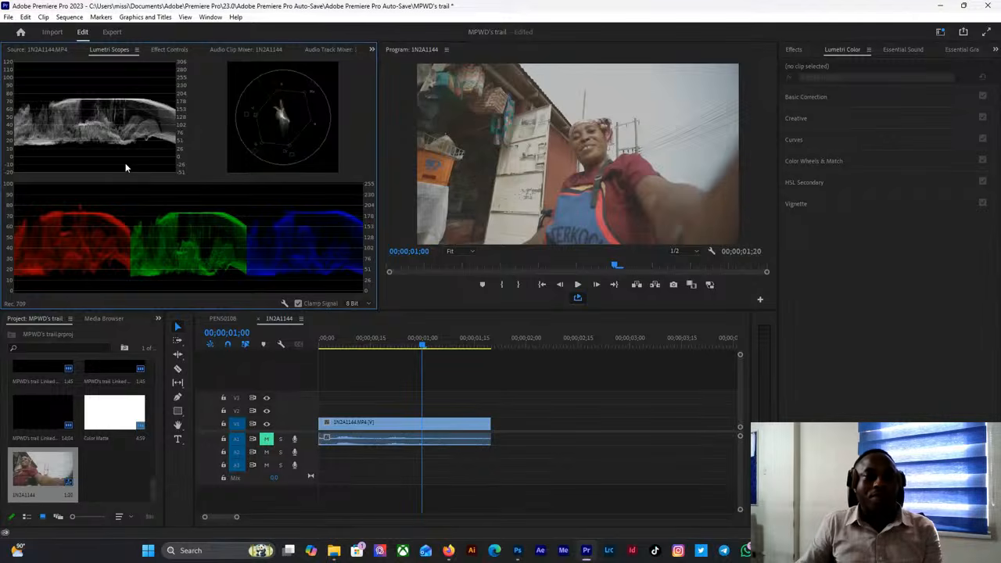
# Hide the Parade (RGB) and Vectorscope YUV displays so the scopes show only Waveform (Luma).
pyautogui.rightClick(157, 124)
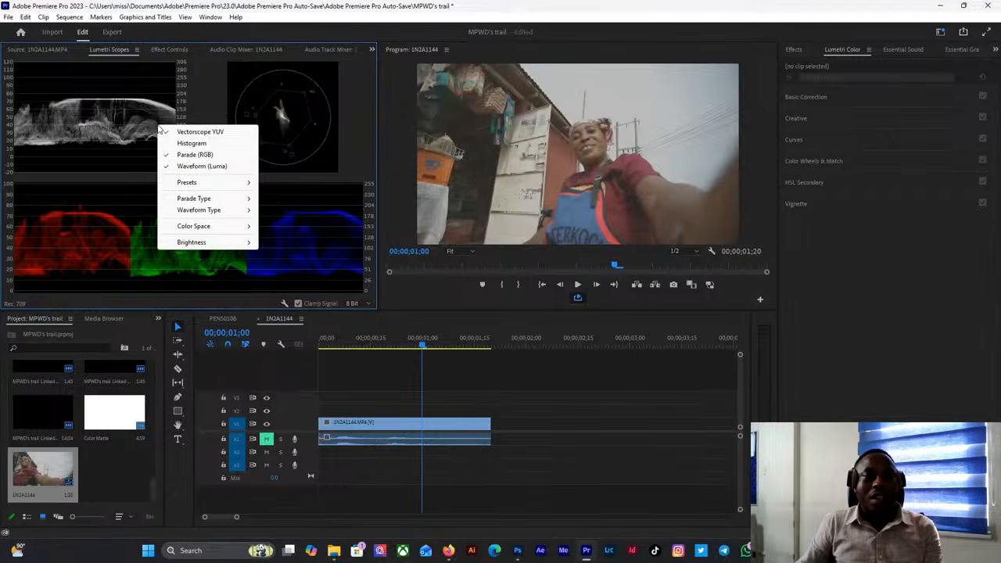
pyautogui.click(316, 154)
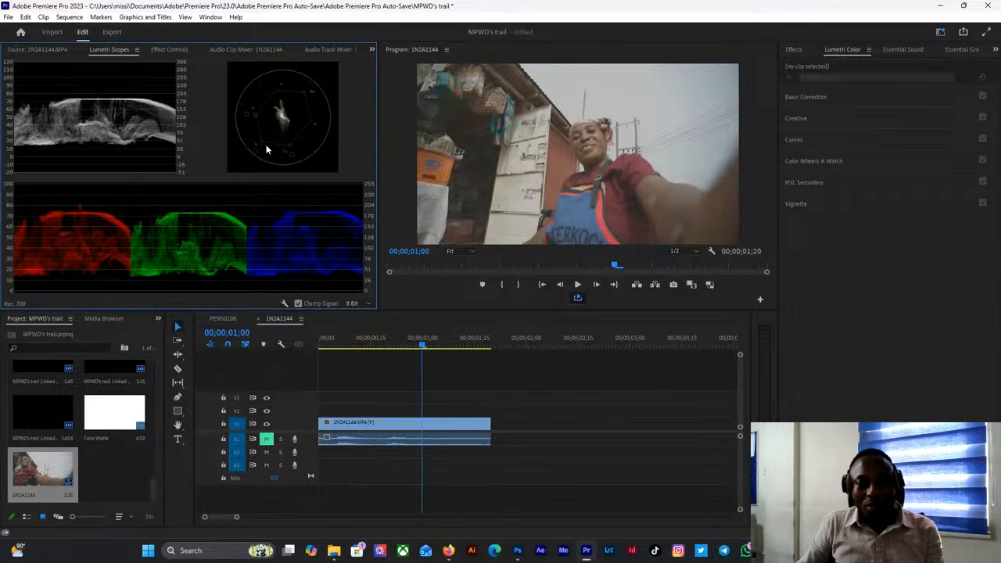
pyautogui.rightClick(223, 150)
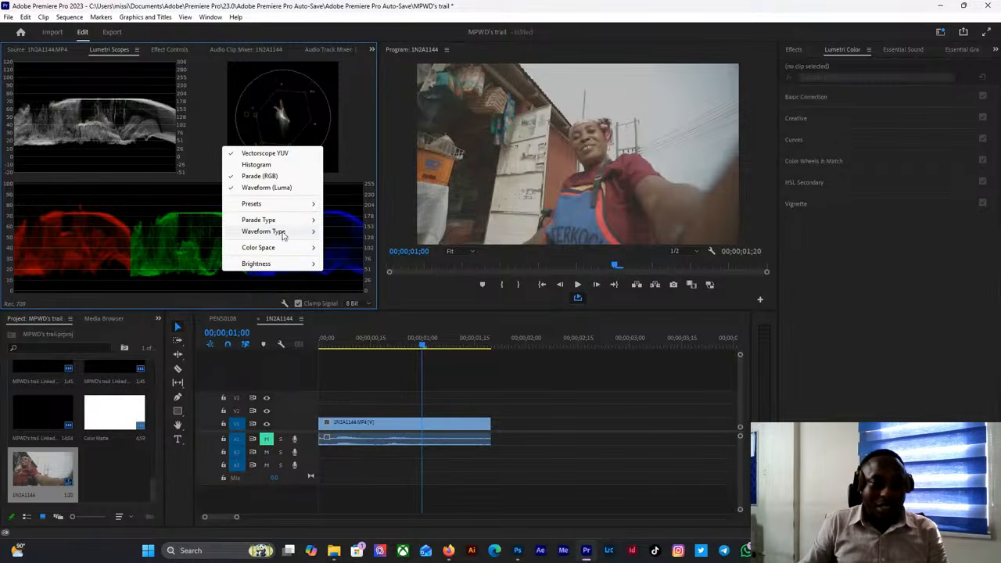
pyautogui.moveTo(281, 224)
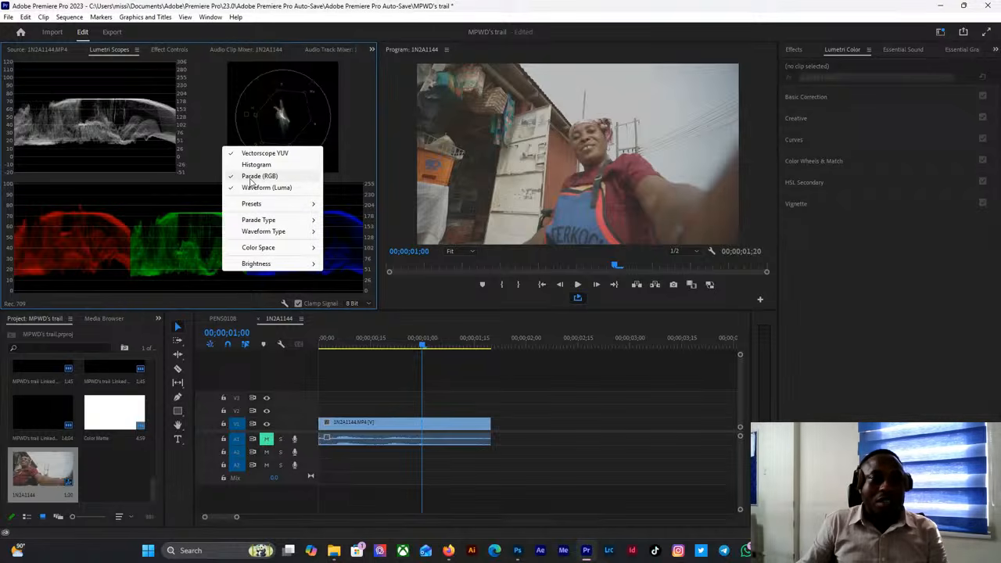
pyautogui.click(252, 176)
pyautogui.rightClick(222, 162)
pyautogui.click(251, 168)
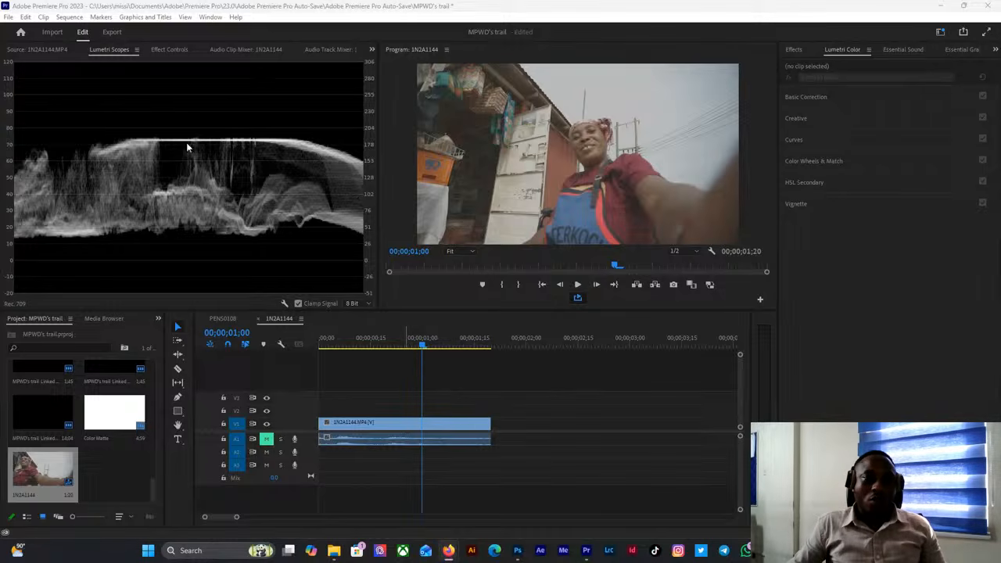
# Look through the scope types and presets offered for the Lumetri Scopes.
pyautogui.rightClick(150, 170)
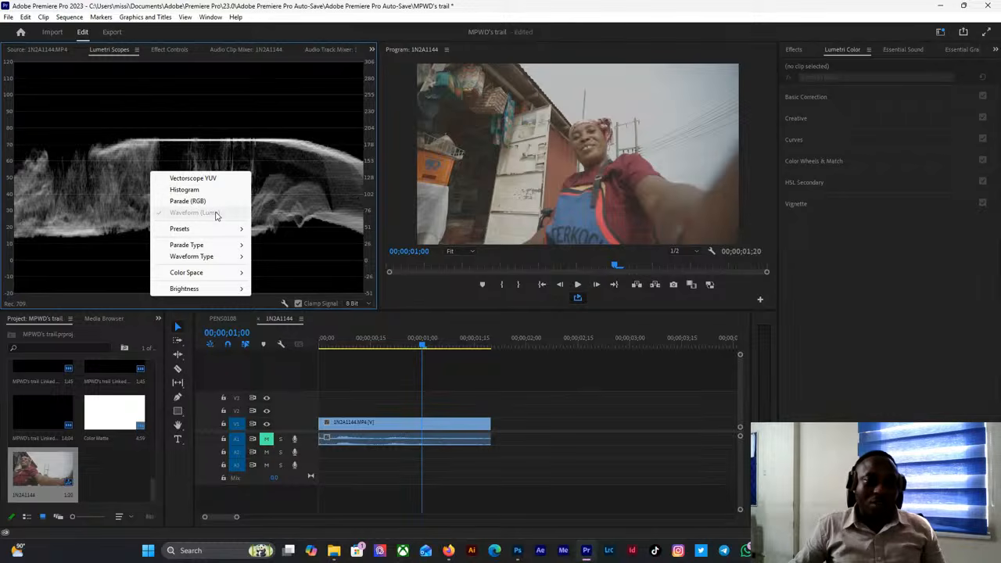
pyautogui.moveTo(217, 233)
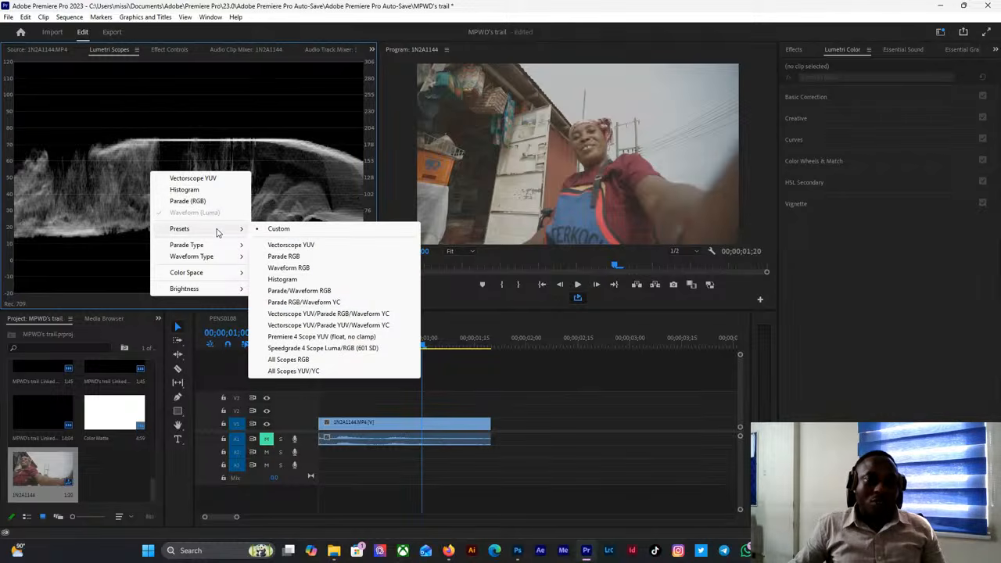
pyautogui.click(264, 164)
pyautogui.rightClick(143, 170)
pyautogui.click(183, 156)
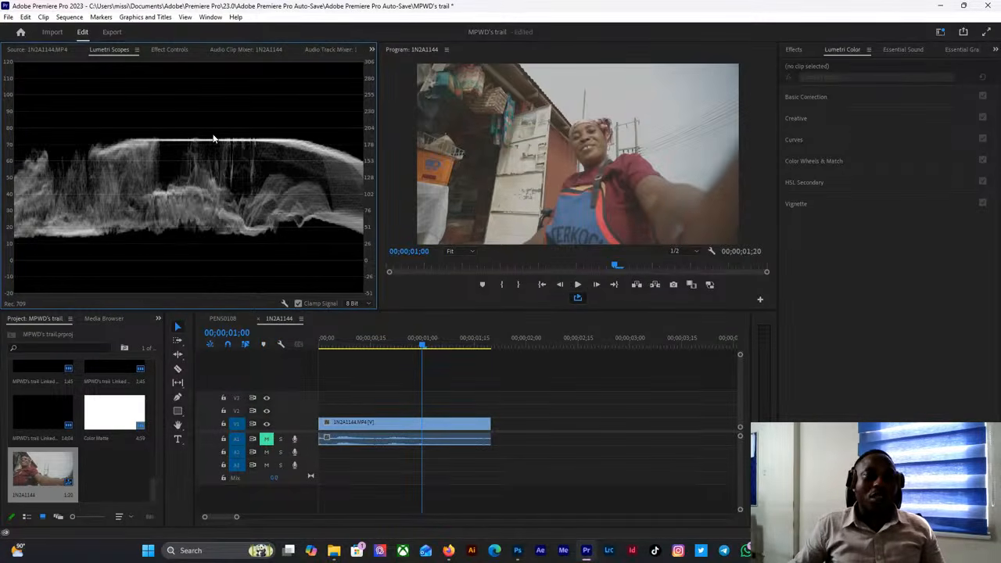
pyautogui.rightClick(243, 125)
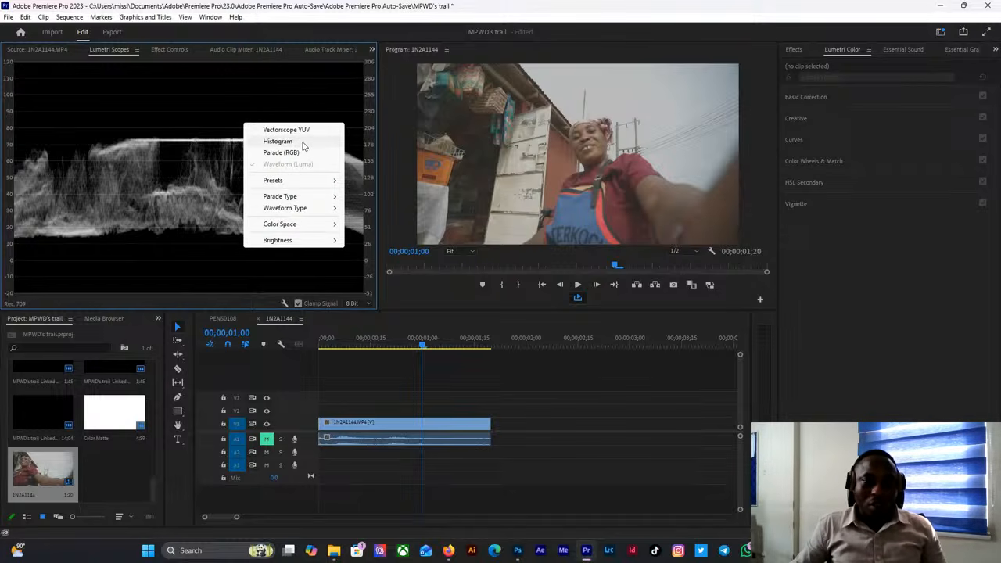
pyautogui.click(150, 185)
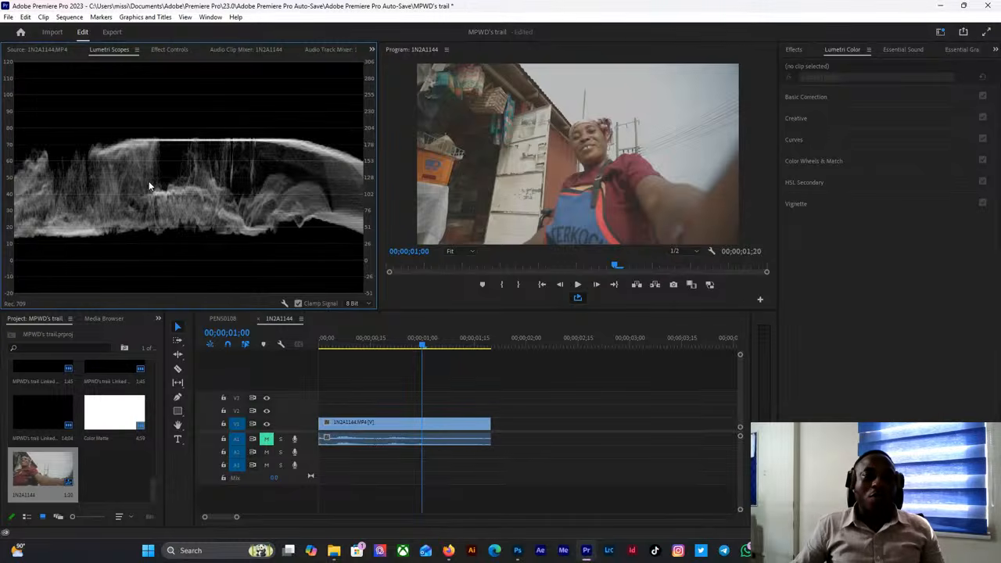
# Add the Vectorscope YUV display beside the luma waveform in the Lumetri Scopes.
pyautogui.rightClick(164, 179)
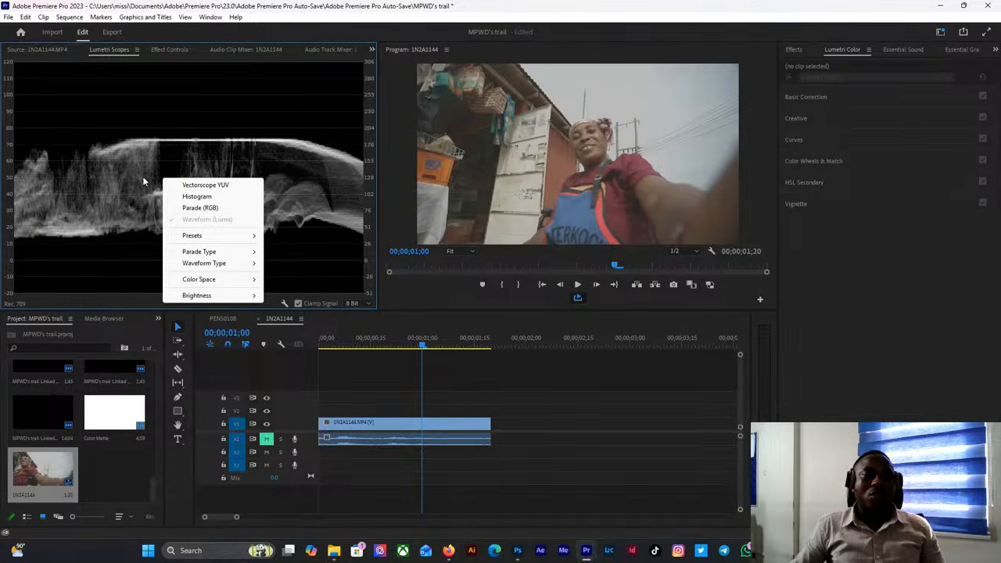
pyautogui.click(143, 177)
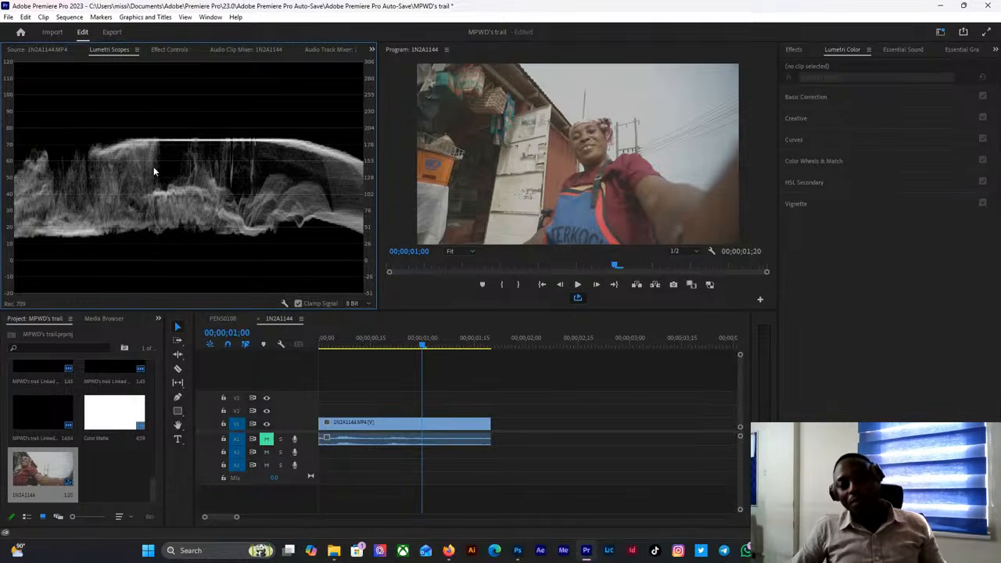
pyautogui.rightClick(158, 146)
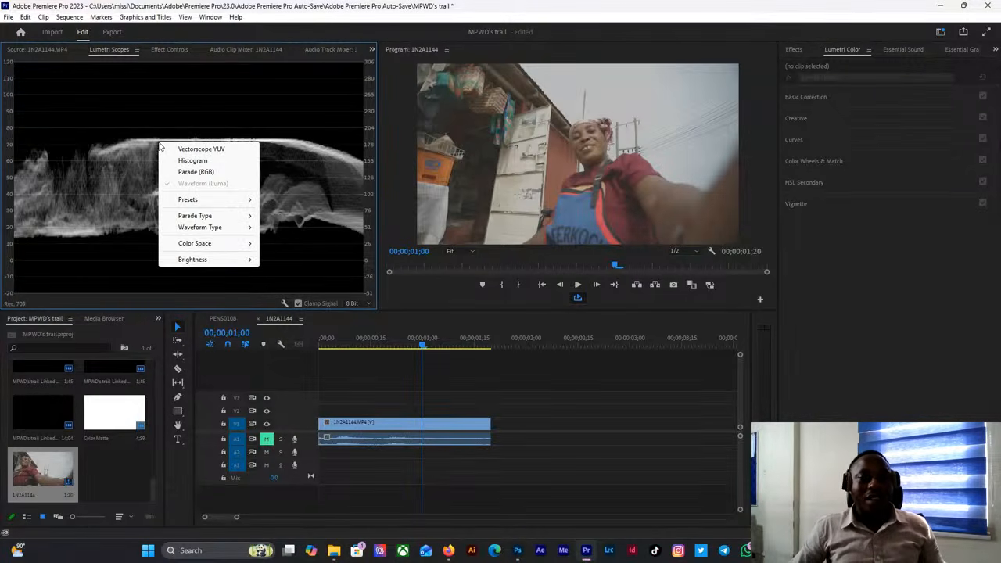
pyautogui.click(202, 149)
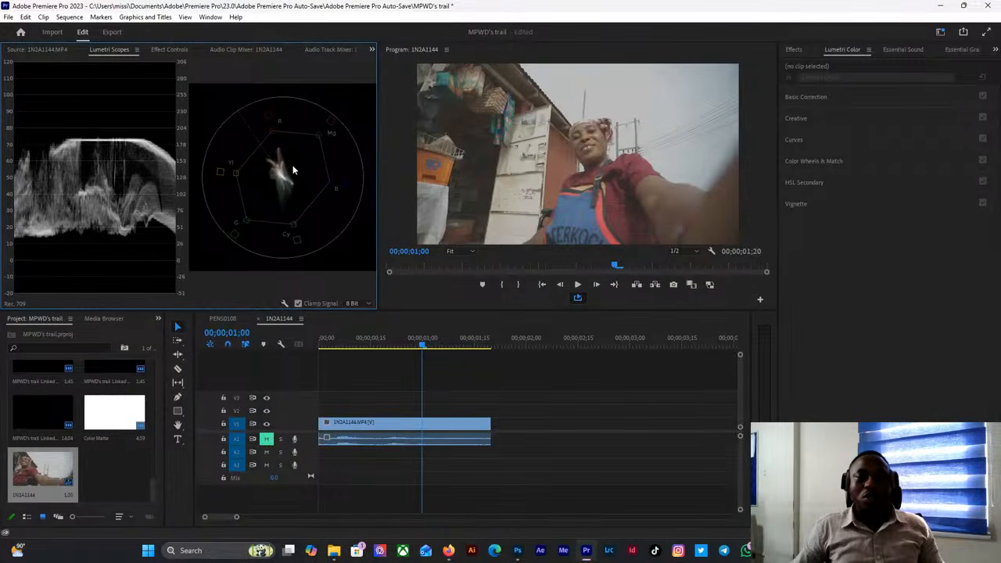
# Add the Parade (RGB) display alongside the luma waveform and vectorscope in the Lumetri Scopes.
pyautogui.rightClick(209, 130)
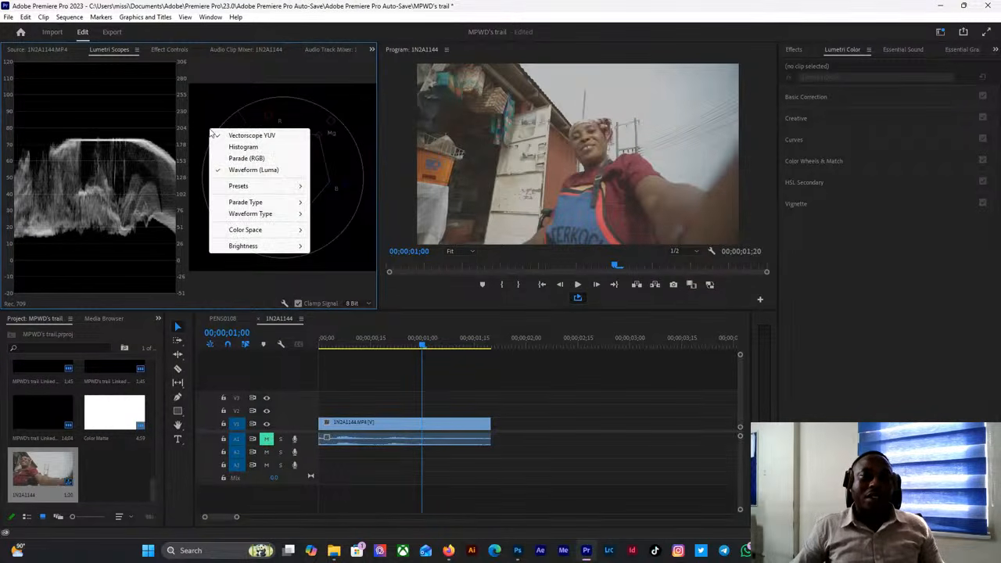
pyautogui.click(252, 160)
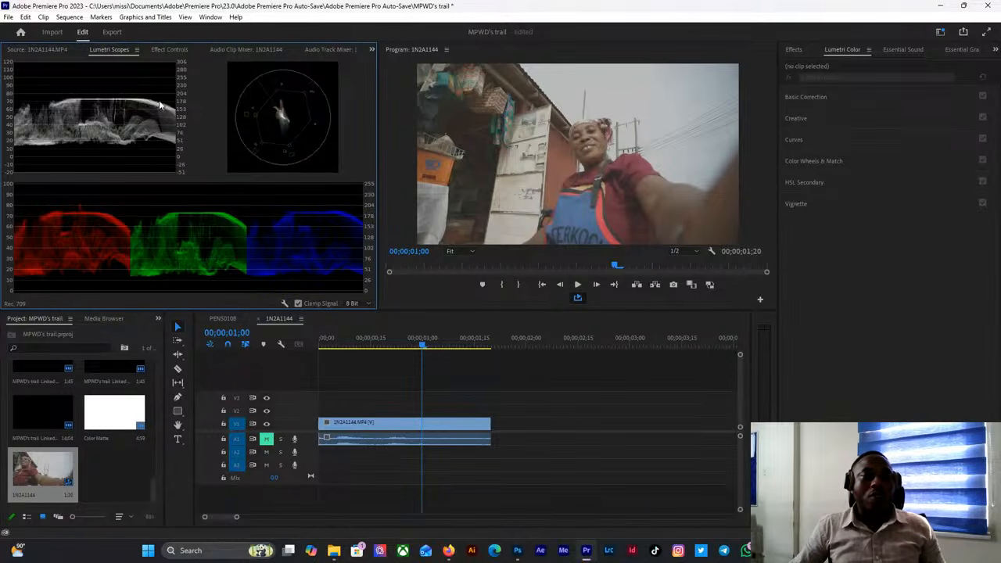
pyautogui.rightClick(91, 99)
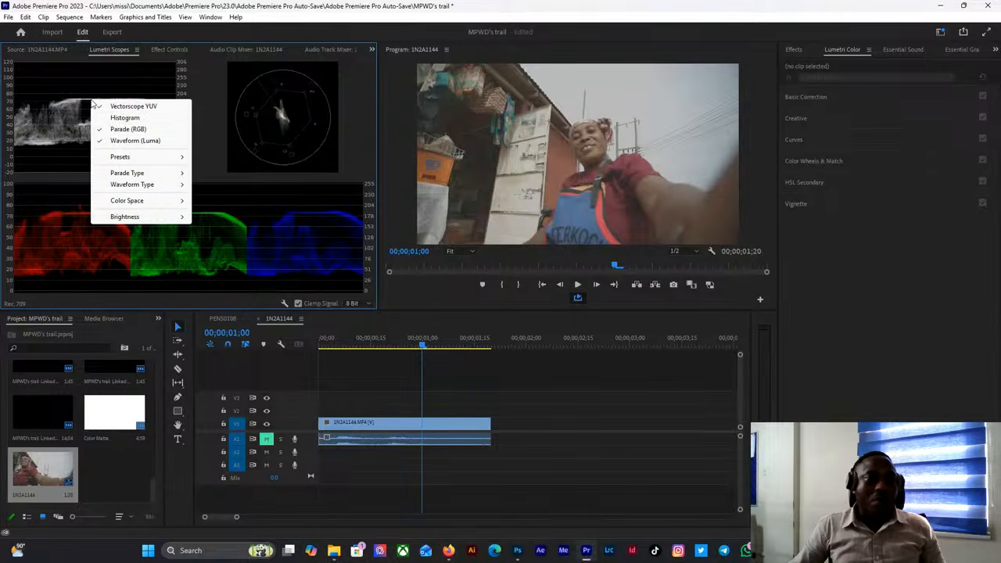
pyautogui.click(59, 123)
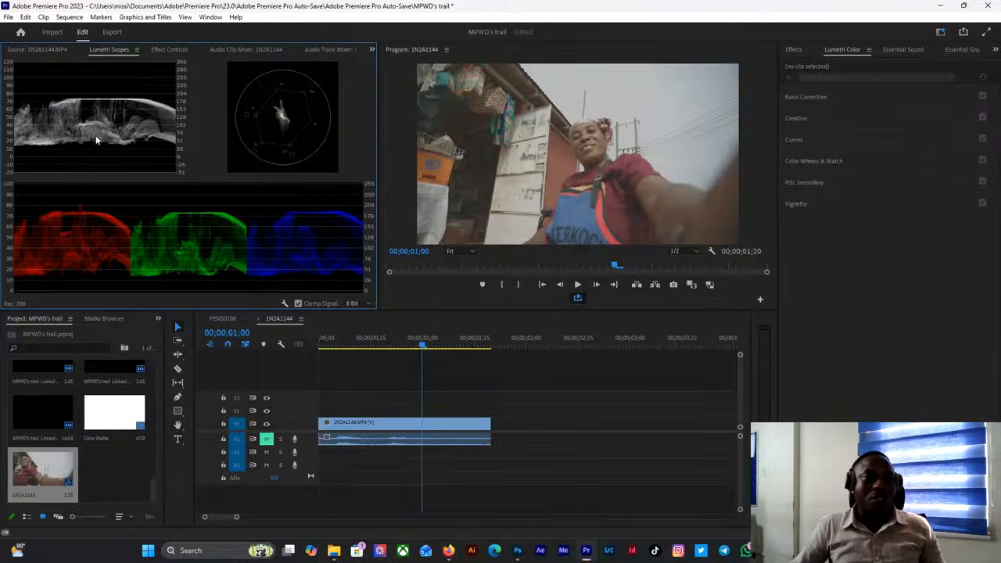
pyautogui.rightClick(111, 125)
pyautogui.click(253, 117)
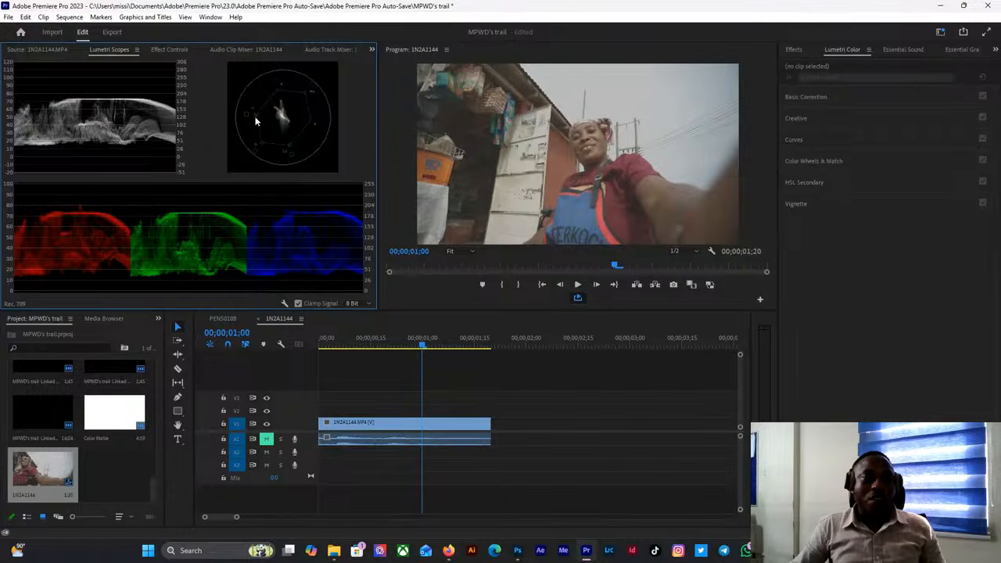
pyautogui.rightClick(259, 114)
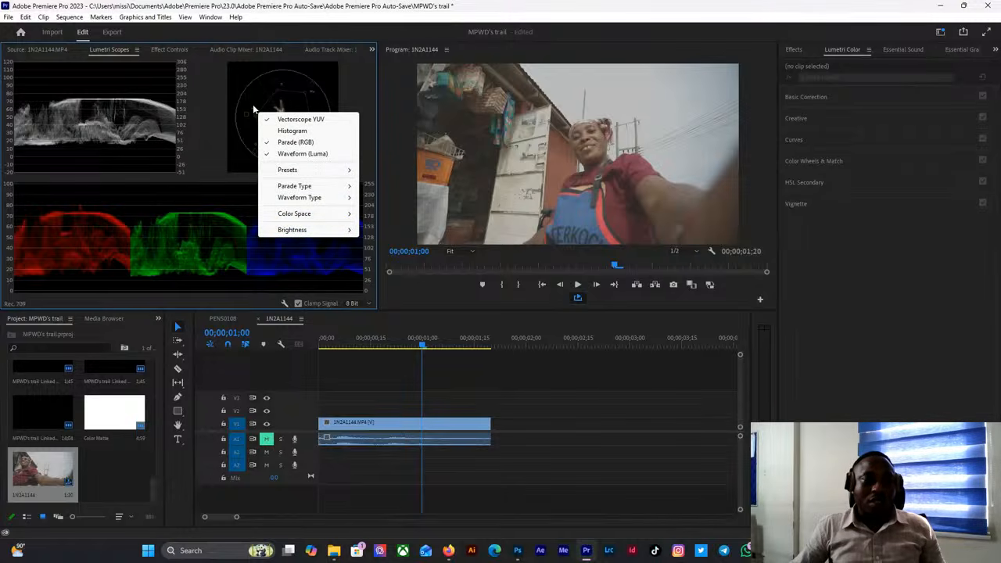
pyautogui.click(258, 97)
pyautogui.rightClick(145, 232)
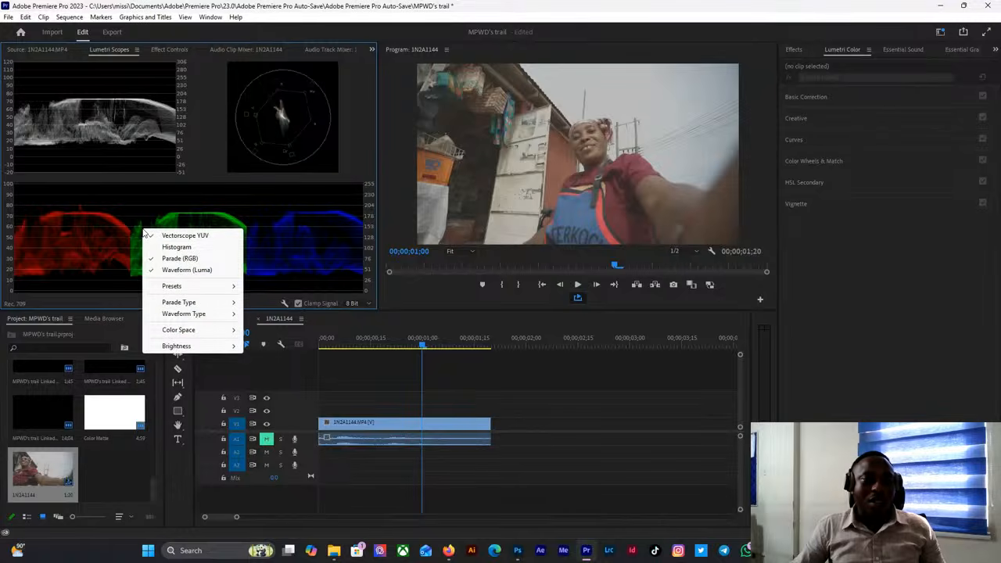
pyautogui.click(109, 242)
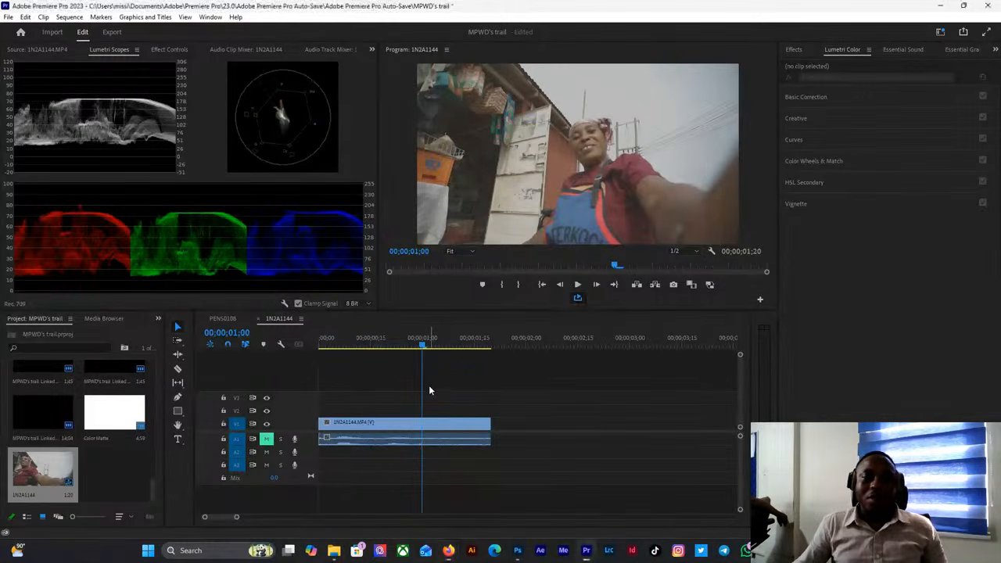
# Select the 1N2A1144.MP4 clip in the timeline for grading.
pyautogui.click(423, 353)
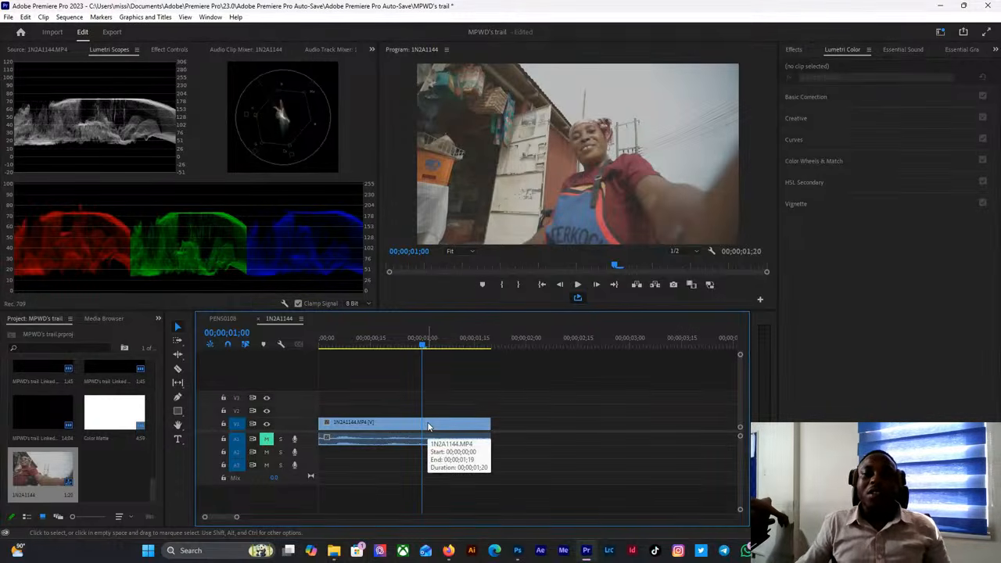
pyautogui.click(427, 423)
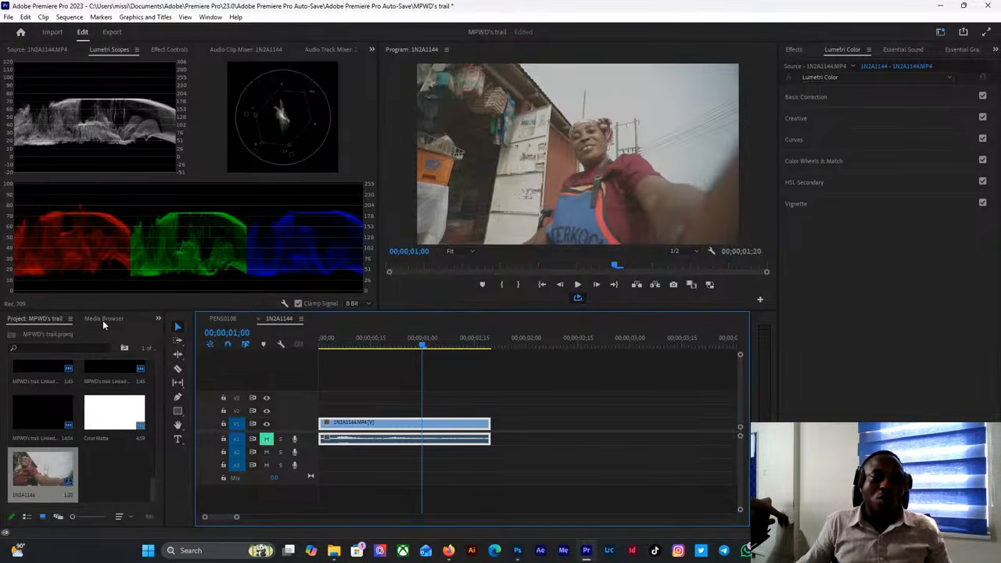
# Compare the graded version of this shot in the PENS0108 sequence with the ungraded clip in the 1N2A1144 sequence.
pyautogui.click(233, 321)
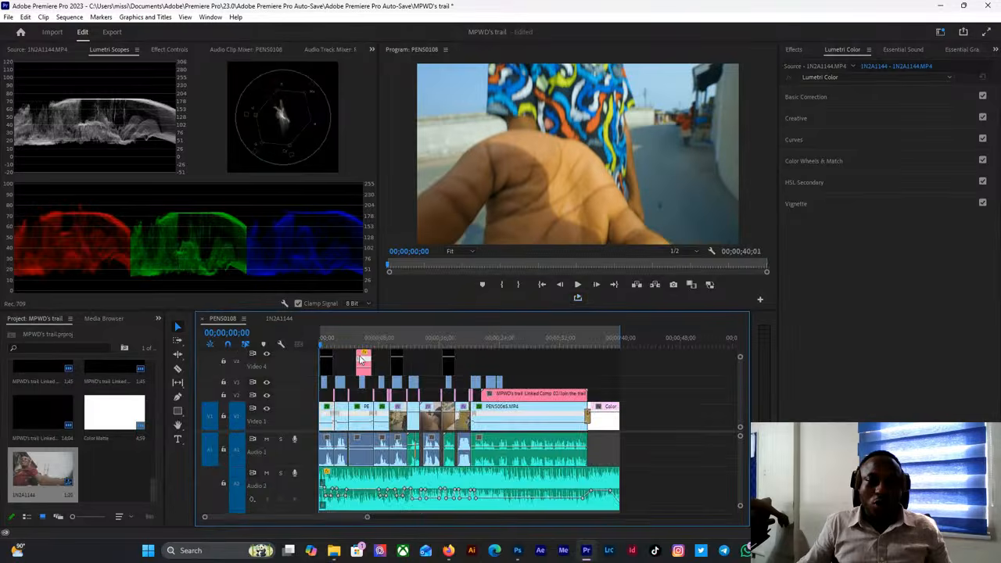
pyautogui.press('space')
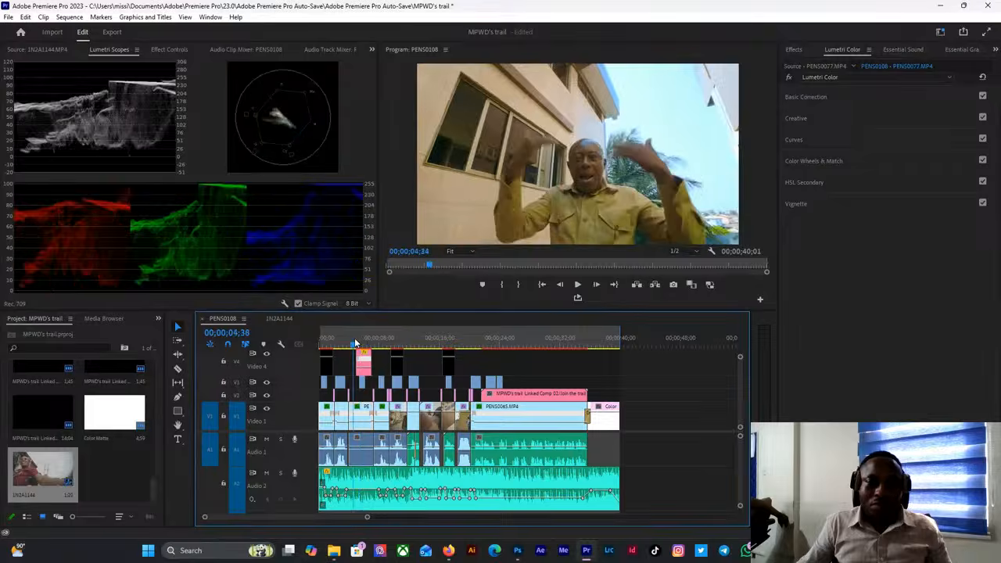
pyautogui.click(419, 346)
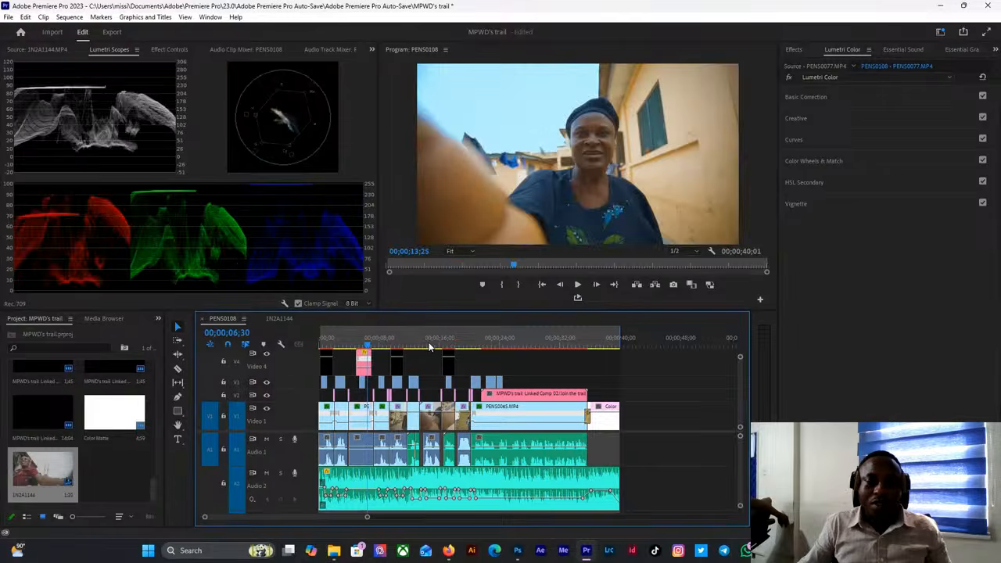
pyautogui.moveTo(418, 346); pyautogui.dragTo(410, 345)
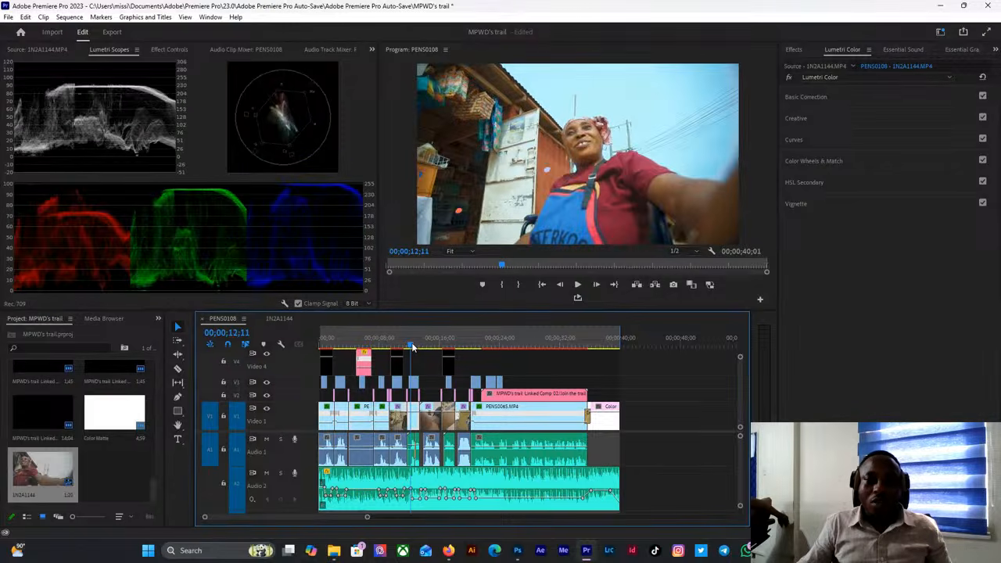
pyautogui.click(282, 320)
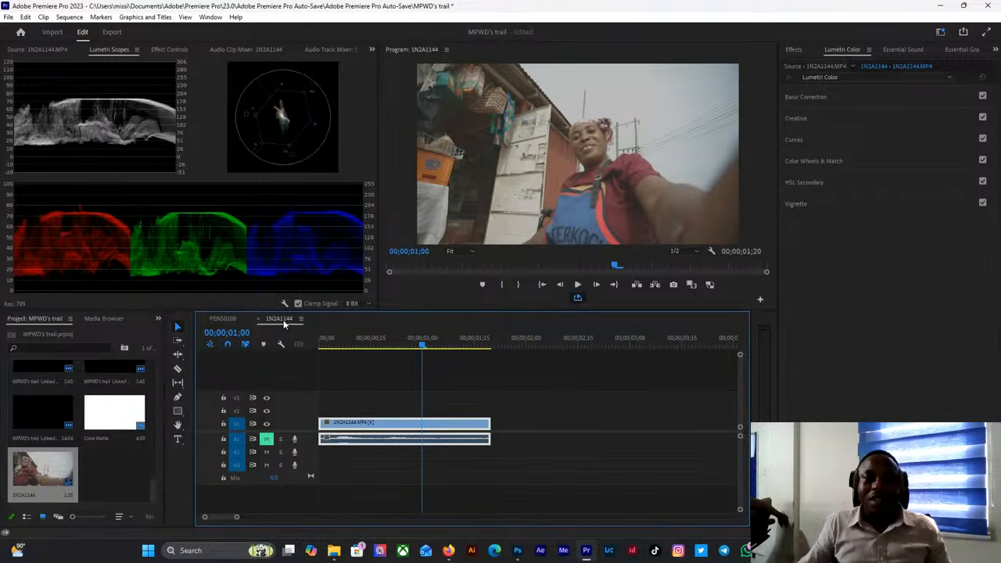
pyautogui.click(225, 318)
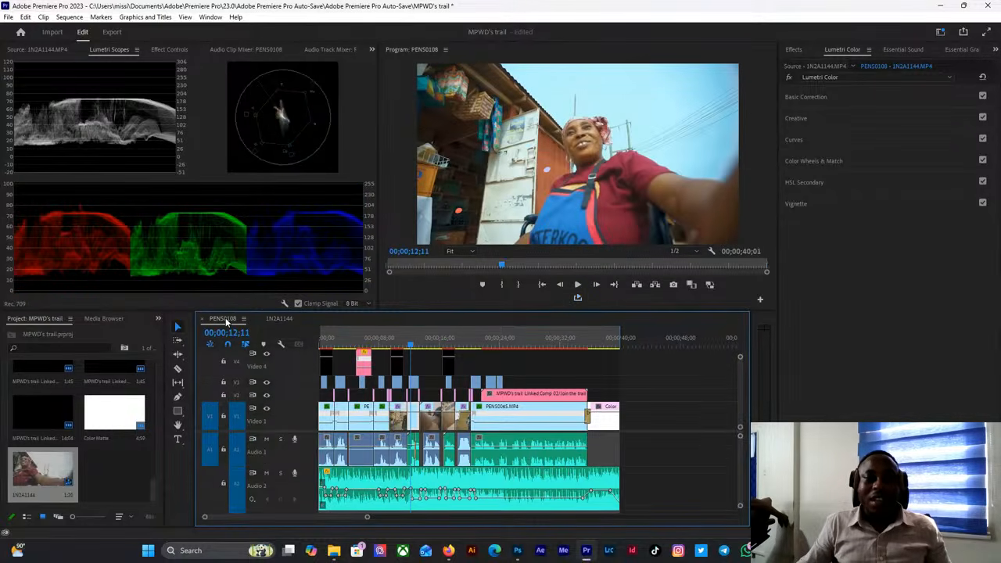
pyautogui.click(282, 318)
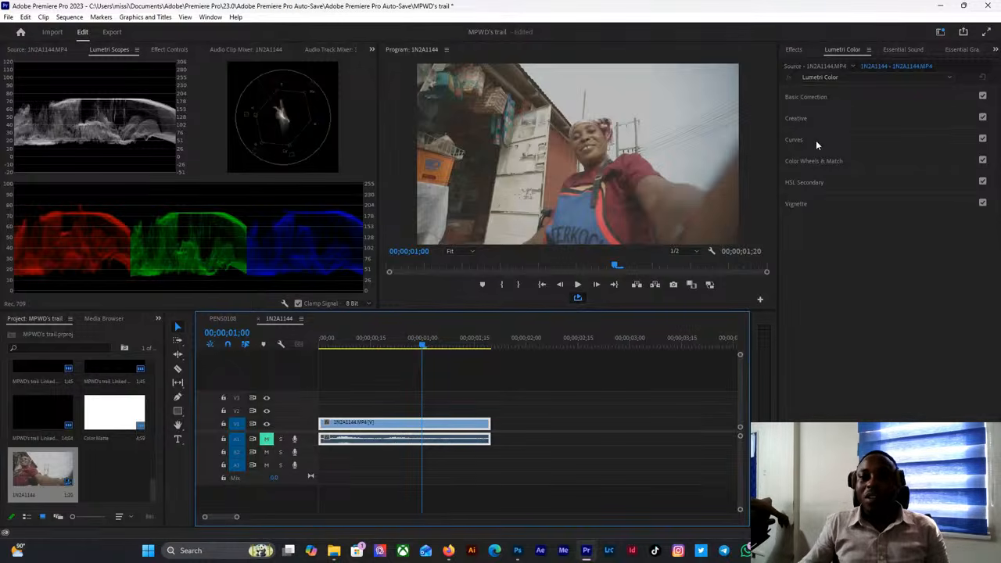
# Expand the Basic Correction section of Lumetri Color for the selected clip.
pyautogui.click(825, 96)
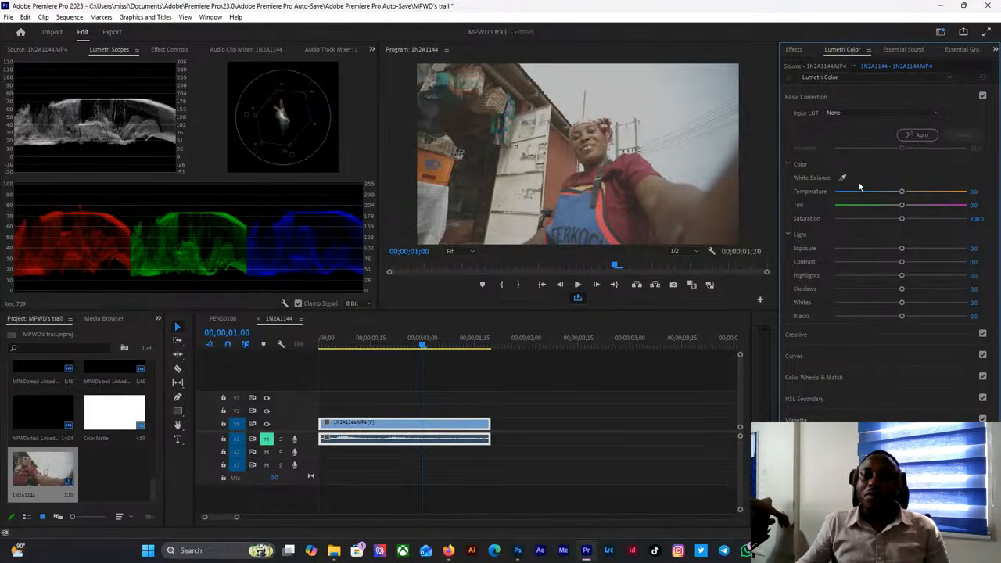
pyautogui.click(817, 96)
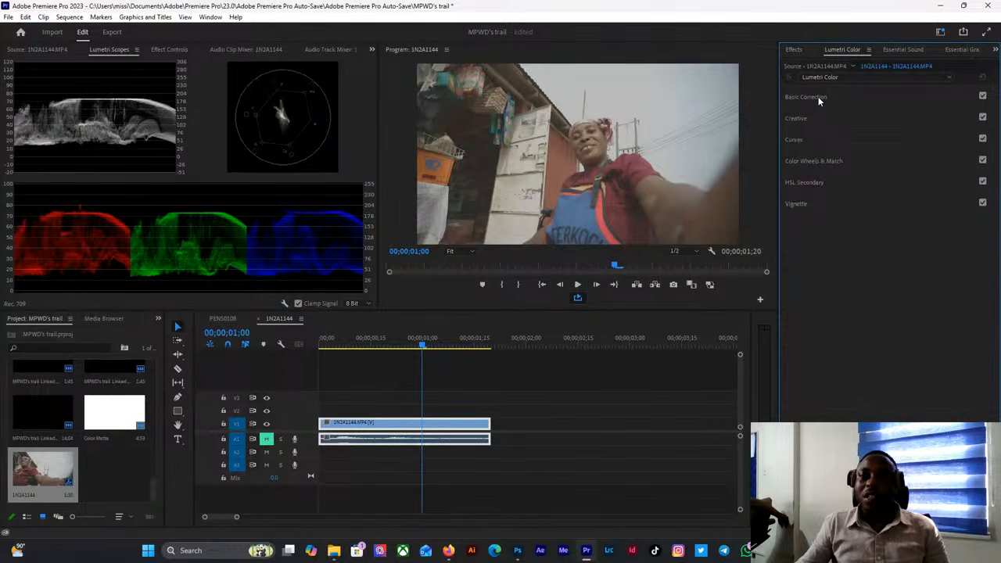
pyautogui.click(819, 95)
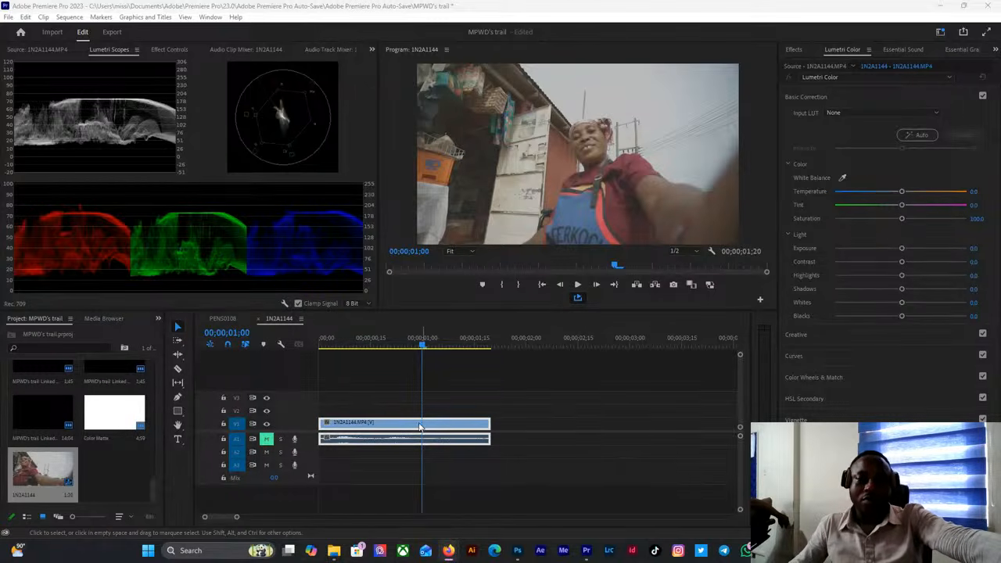
# Enlarge the Lumetri Scopes to full size to examine the clip's luma and RGB levels, and restore the layout.
pyautogui.click(470, 402)
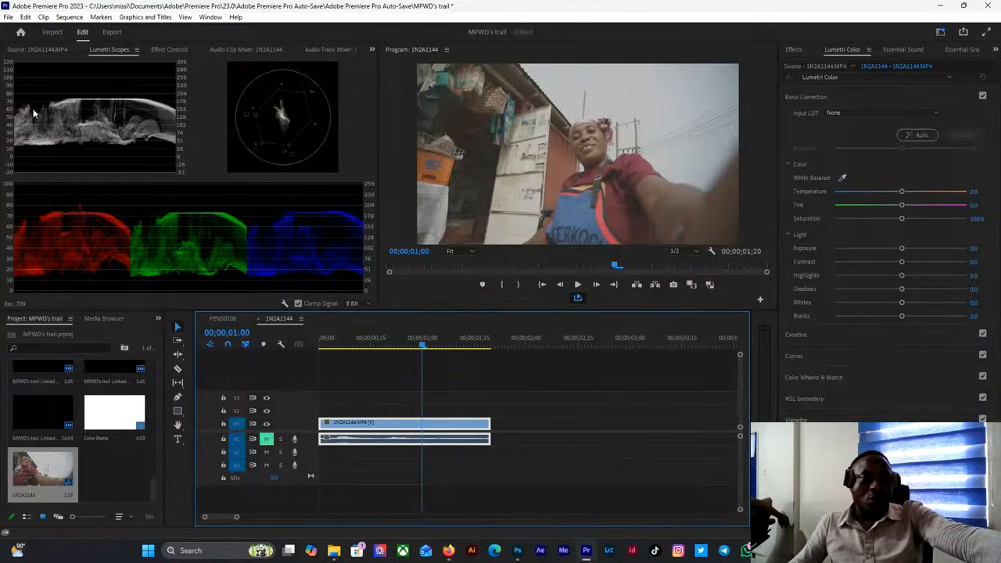
pyautogui.click(262, 239)
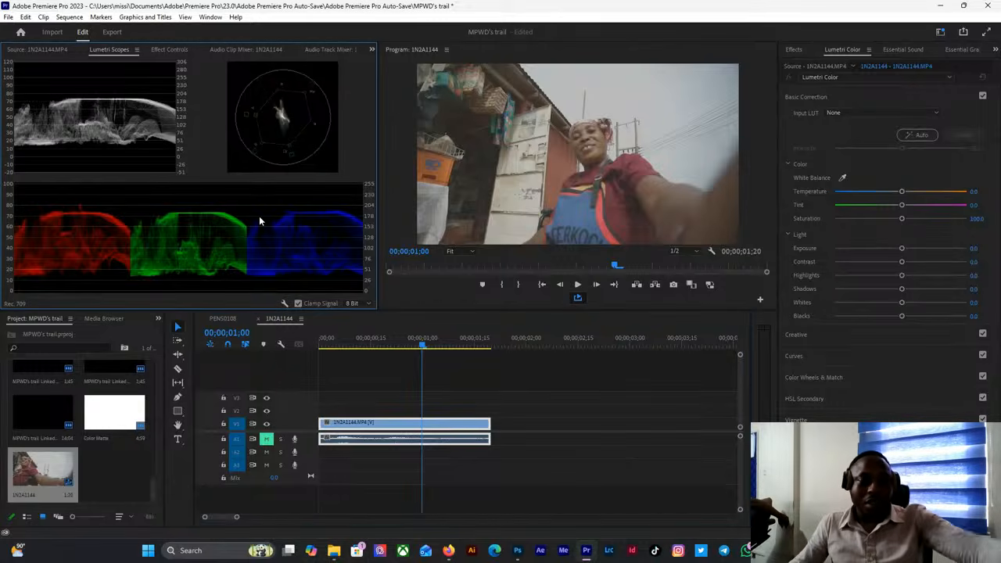
pyautogui.press('`')
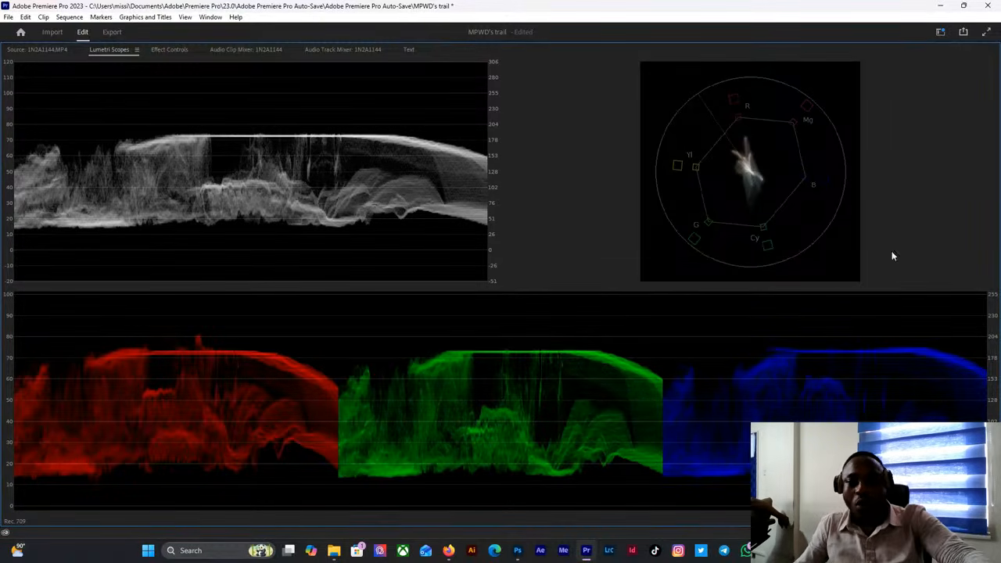
pyautogui.press('`')
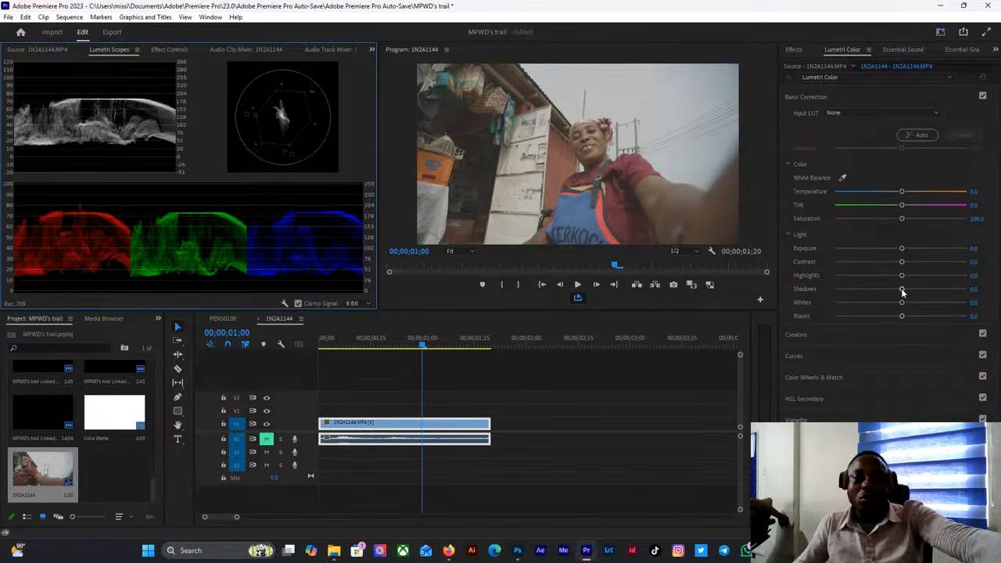
# Lower Shadows to -52.0 and Blacks to about -42.5 in Basic Correction, checking the levels in the enlarged scopes.
pyautogui.moveTo(901, 289); pyautogui.dragTo(873, 320)
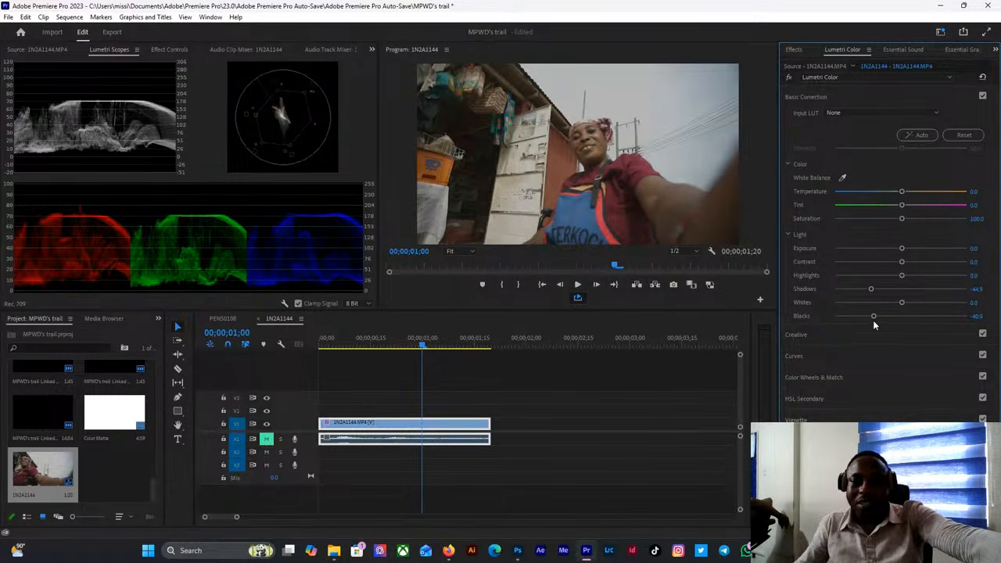
pyautogui.moveTo(874, 316)
pyautogui.mouseDown()
pyautogui.moveTo(837, 322)
pyautogui.moveTo(872, 319)
pyautogui.mouseUp()
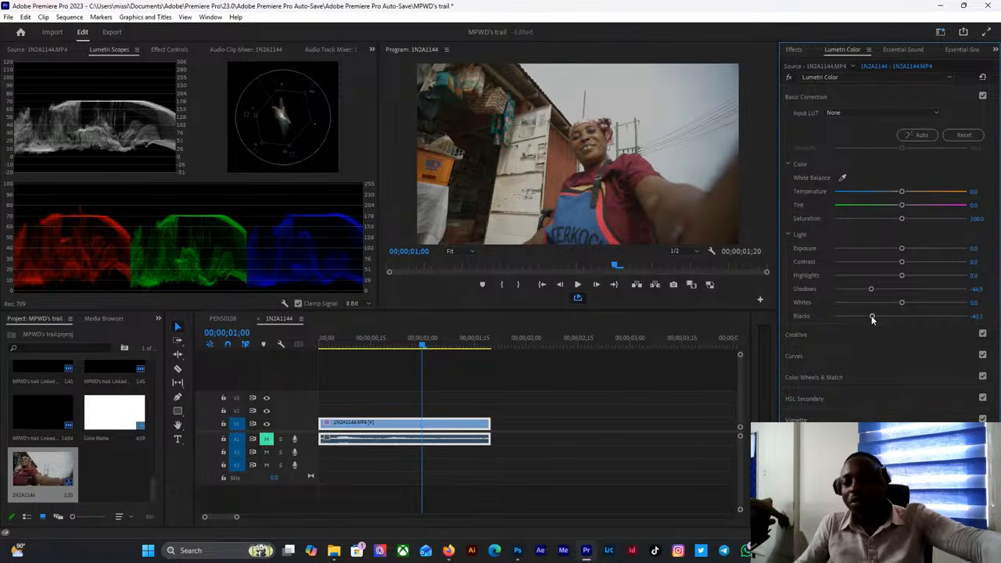
pyautogui.moveTo(871, 318); pyautogui.dragTo(873, 319)
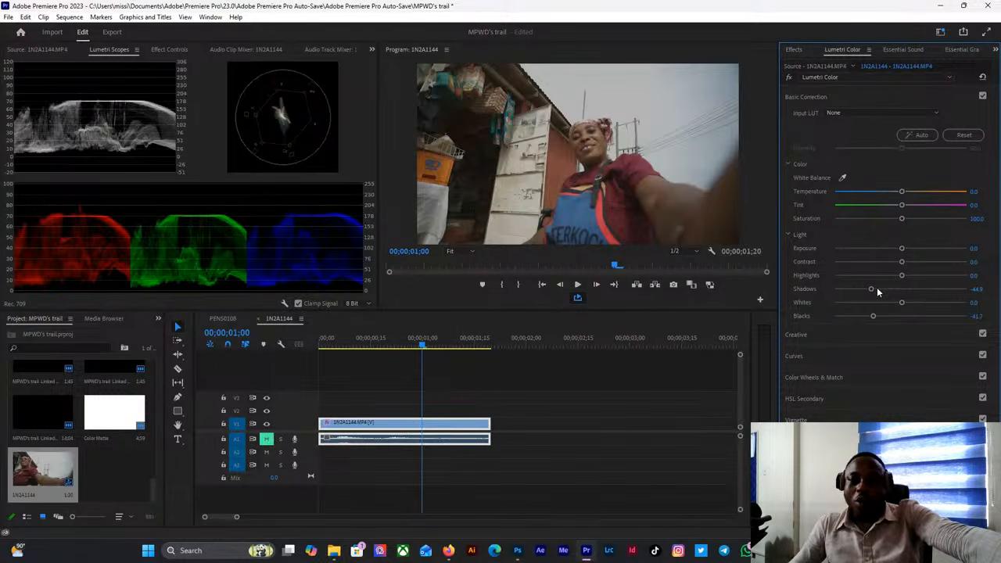
pyautogui.moveTo(876, 290); pyautogui.dragTo(871, 318)
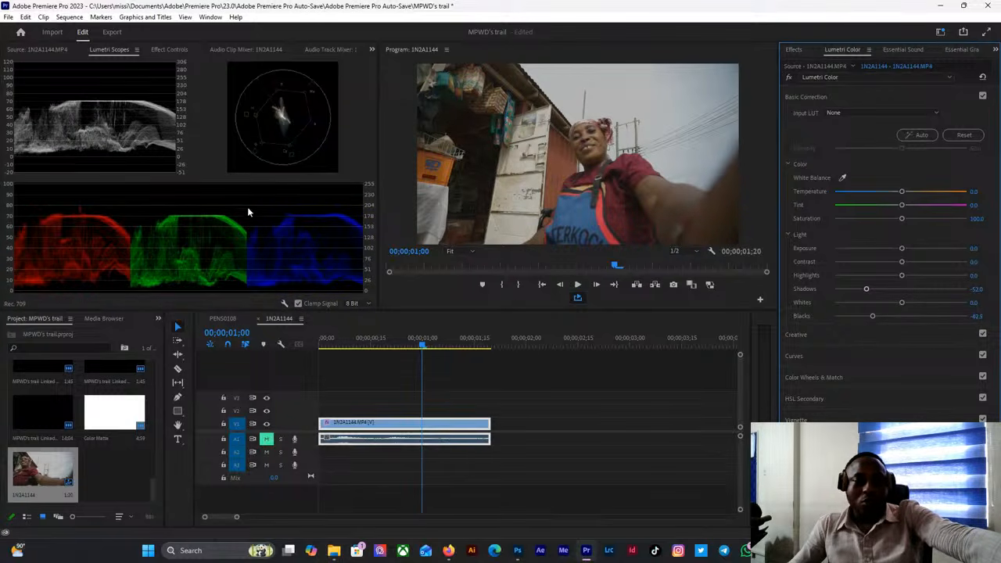
pyautogui.press('`')
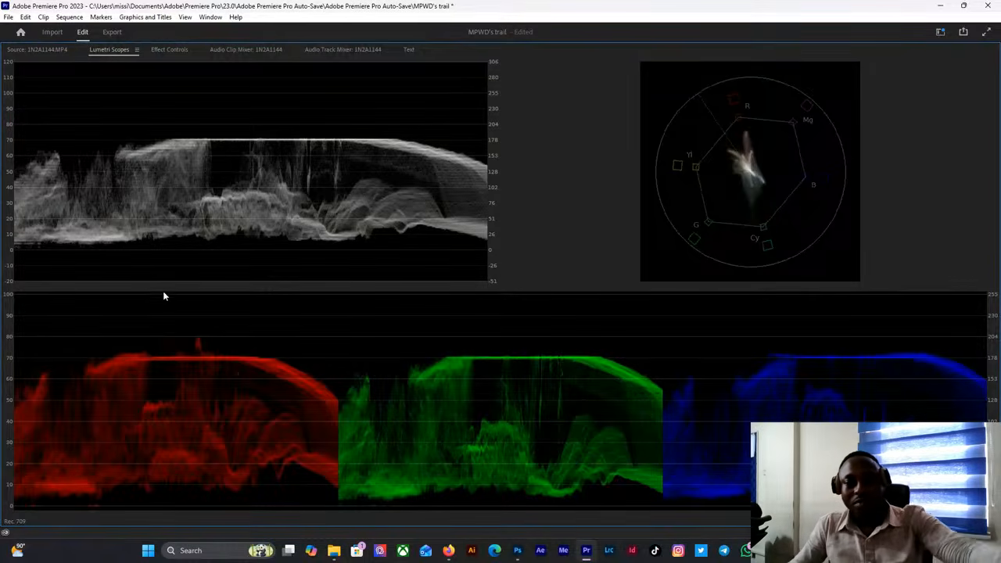
pyautogui.press('`')
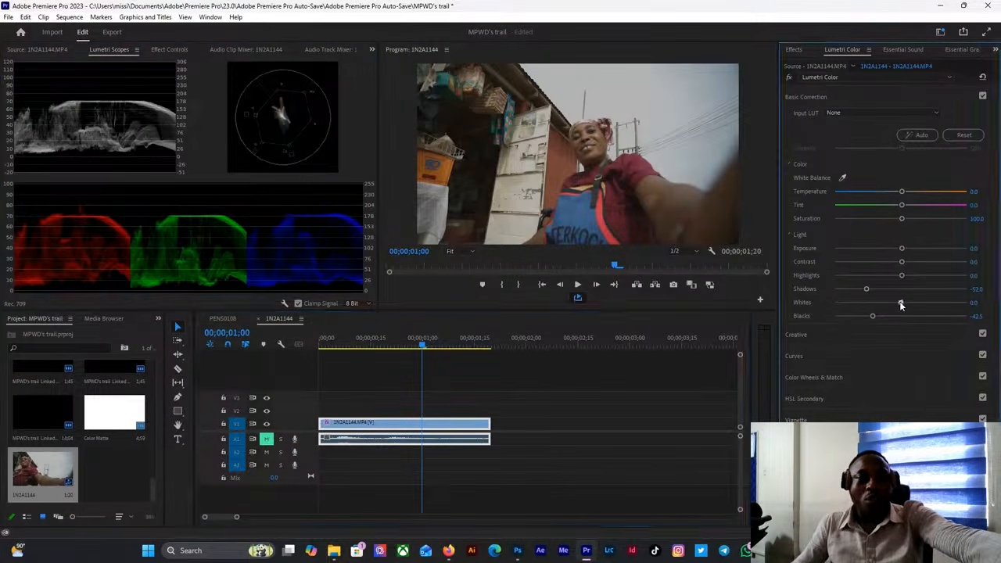
# Raise the clip's Whites to 27.6, Contrast to 20.5 and Exposure to 0.4 in Basic Correction.
pyautogui.moveTo(901, 305); pyautogui.dragTo(928, 305)
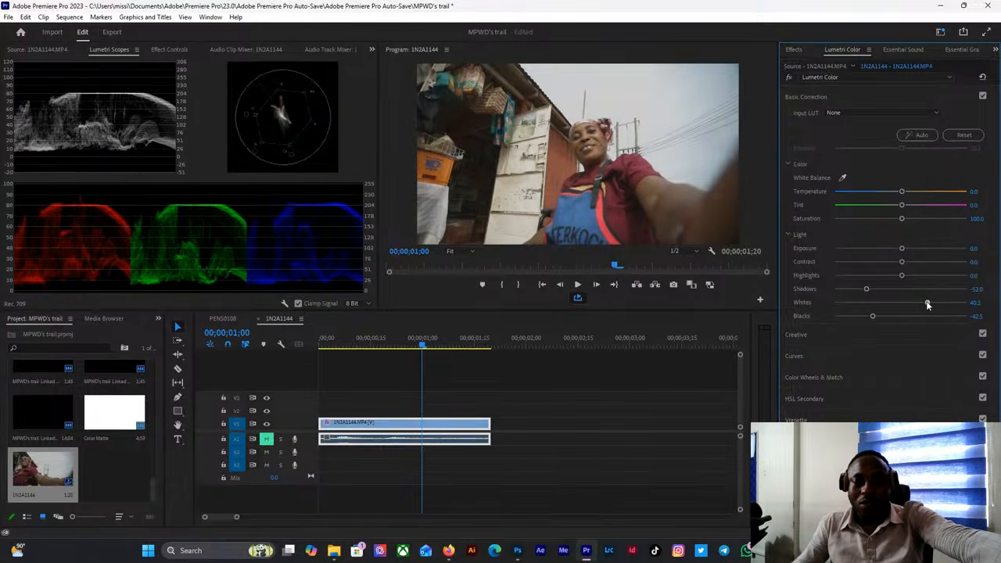
pyautogui.moveTo(902, 263)
pyautogui.mouseDown()
pyautogui.moveTo(913, 265)
pyautogui.moveTo(904, 249)
pyautogui.mouseUp()
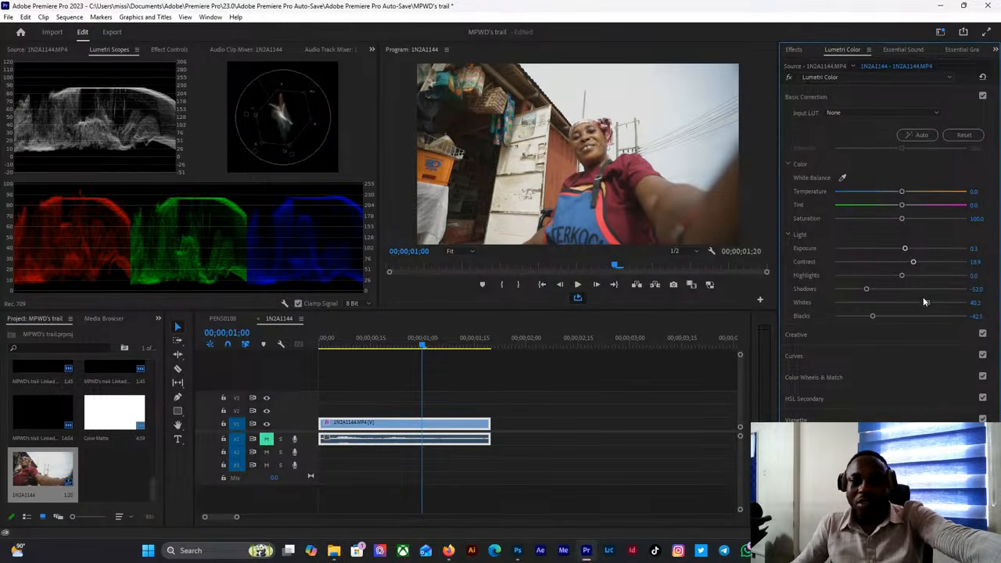
pyautogui.moveTo(928, 303); pyautogui.dragTo(920, 304)
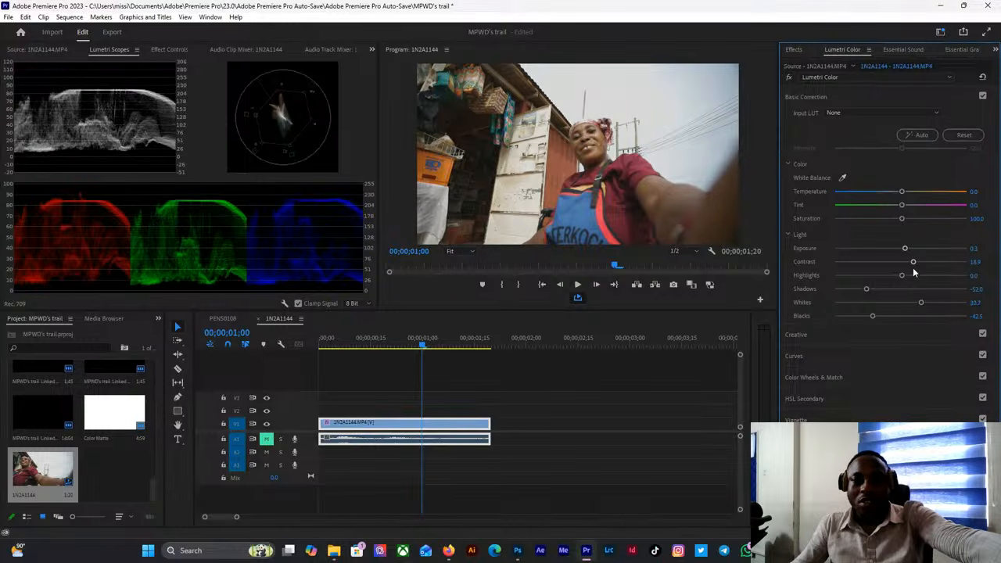
pyautogui.moveTo(913, 264); pyautogui.dragTo(905, 251)
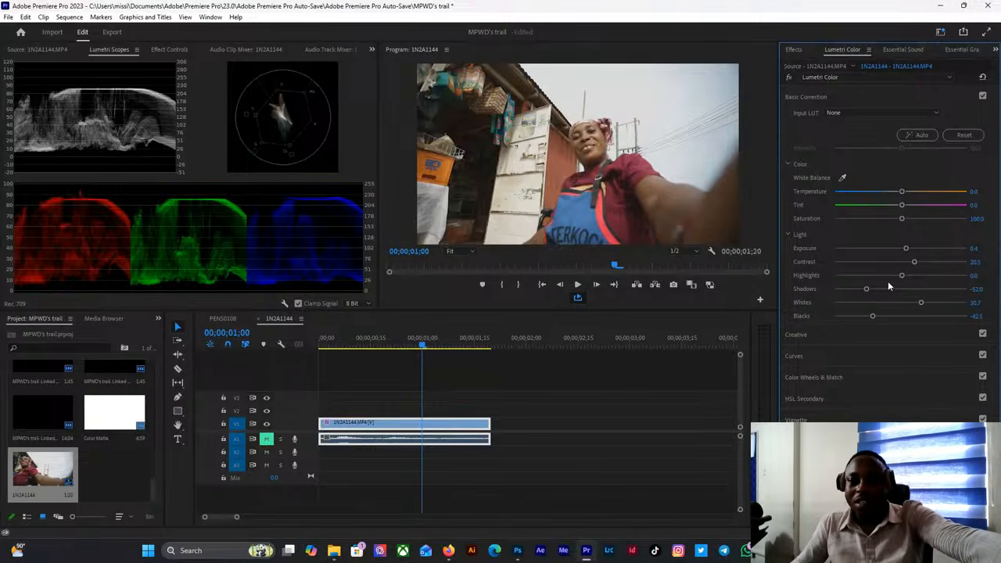
pyautogui.moveTo(921, 303)
pyautogui.mouseDown()
pyautogui.moveTo(905, 305)
pyautogui.moveTo(927, 304)
pyautogui.moveTo(919, 306)
pyautogui.mouseUp()
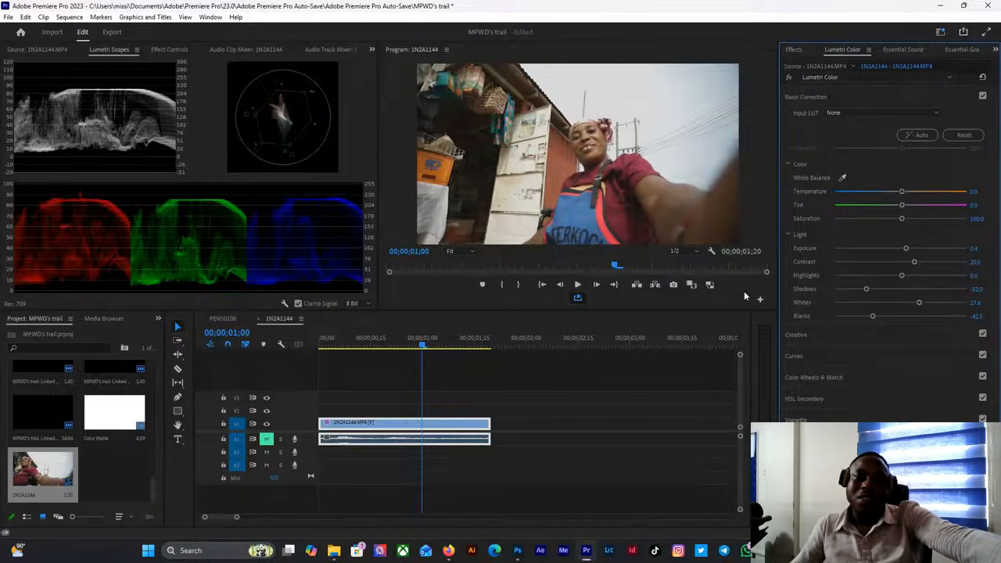
# Toggle the whole Lumetri Color effect off and on repeatedly to compare the clip before and after the correction.
pyautogui.click(790, 78)
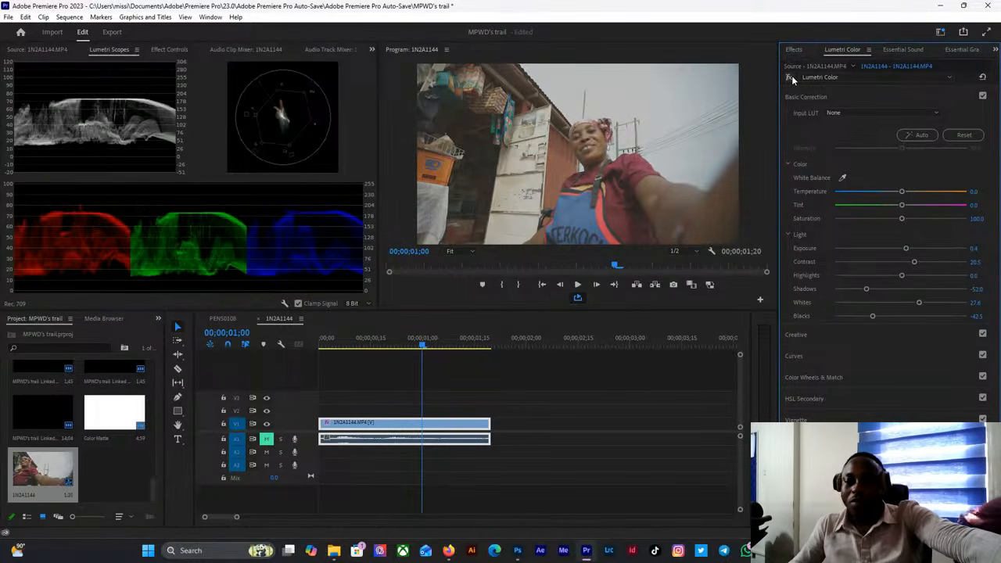
pyautogui.click(790, 78)
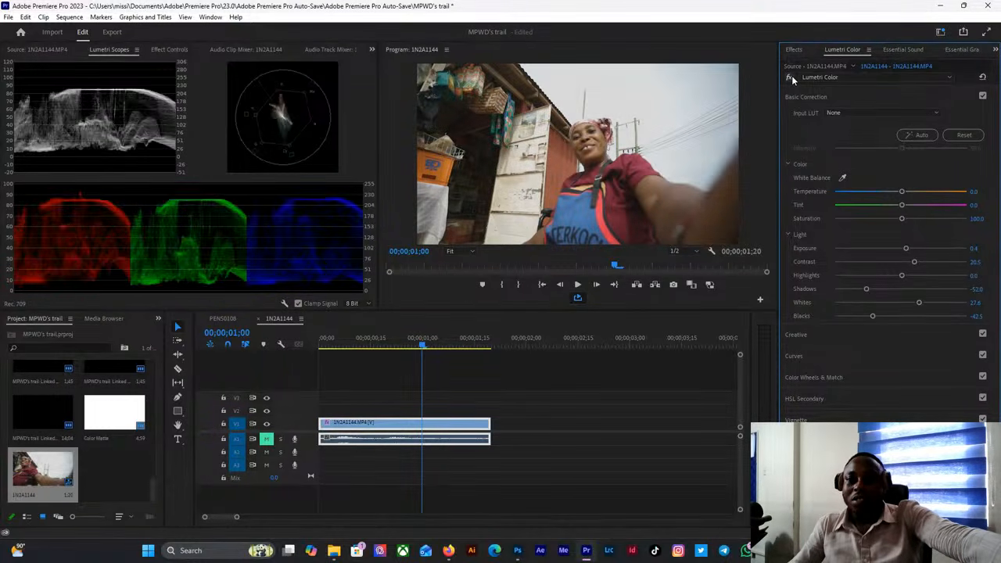
pyautogui.click(790, 78)
pyautogui.click(790, 77)
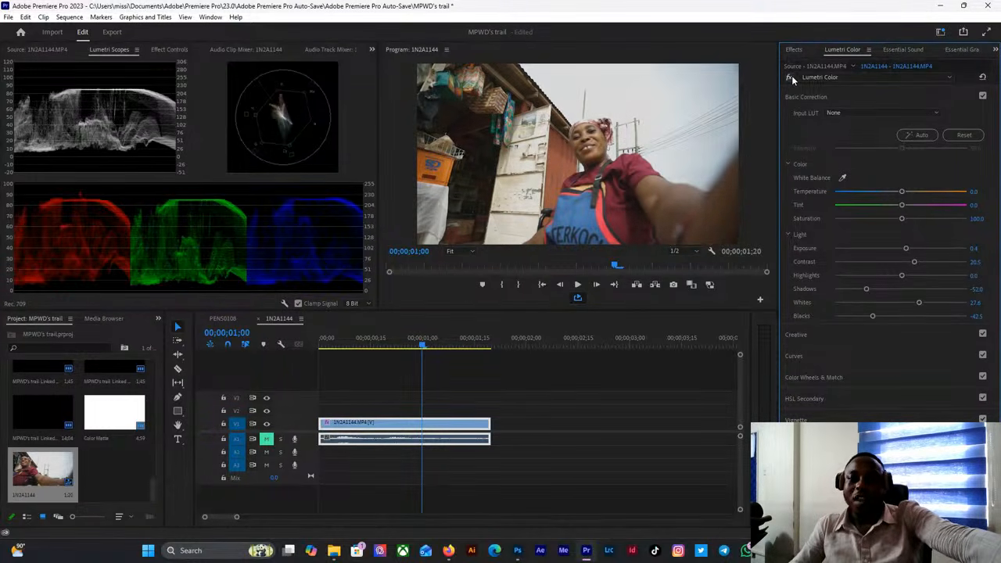
pyautogui.click(789, 78)
pyautogui.click(789, 78)
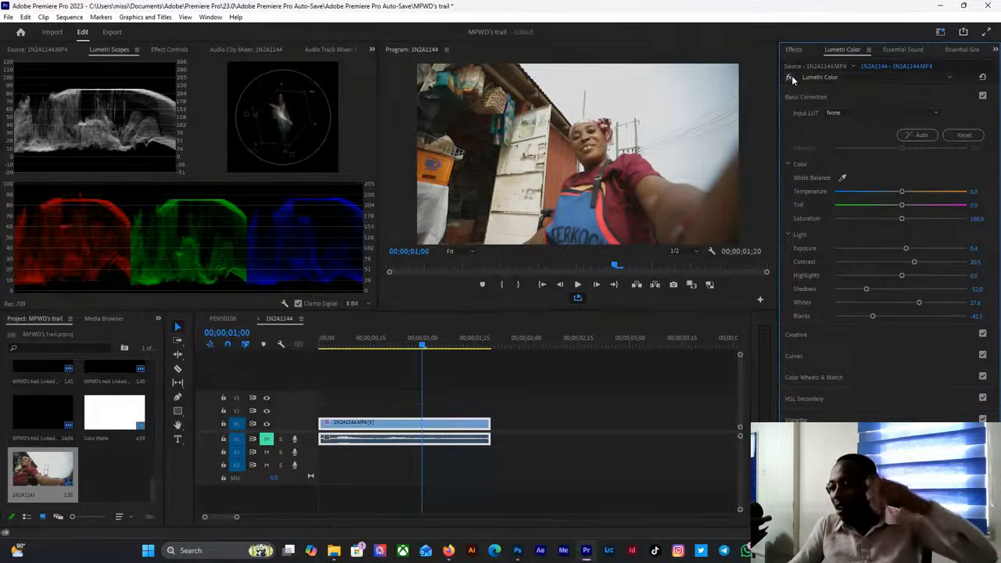
pyautogui.click(789, 77)
pyautogui.click(790, 78)
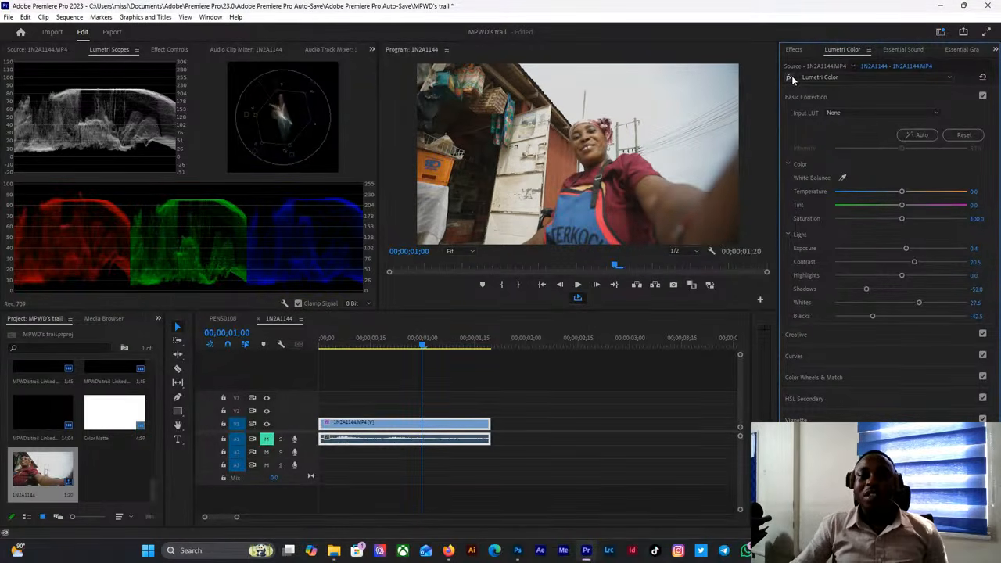
pyautogui.click(789, 78)
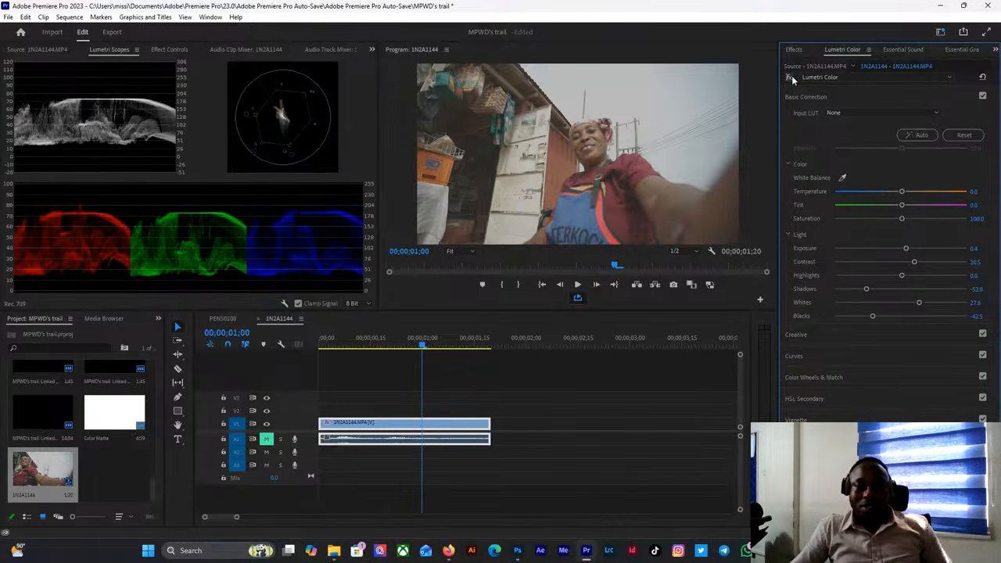
pyautogui.click(790, 78)
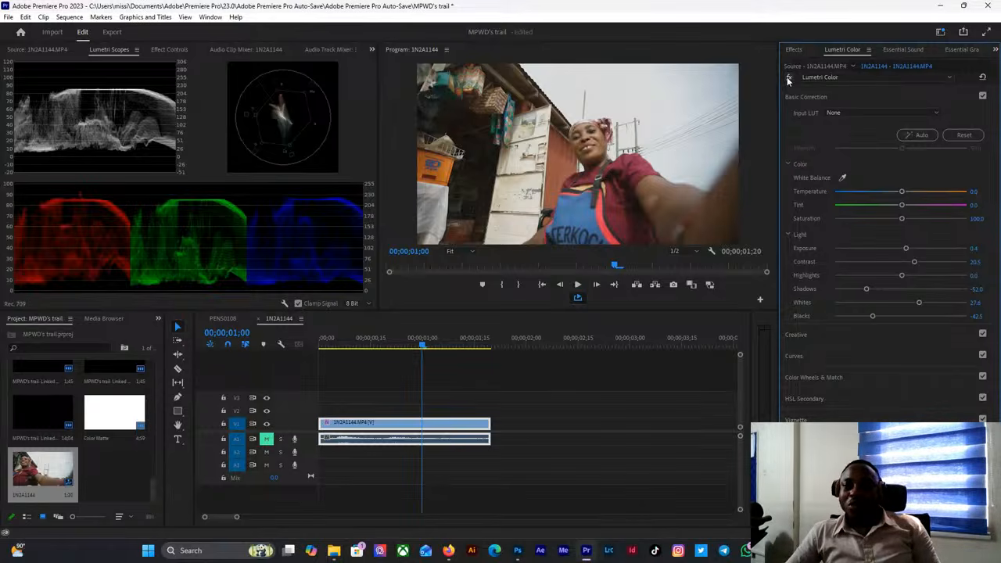
pyautogui.click(787, 78)
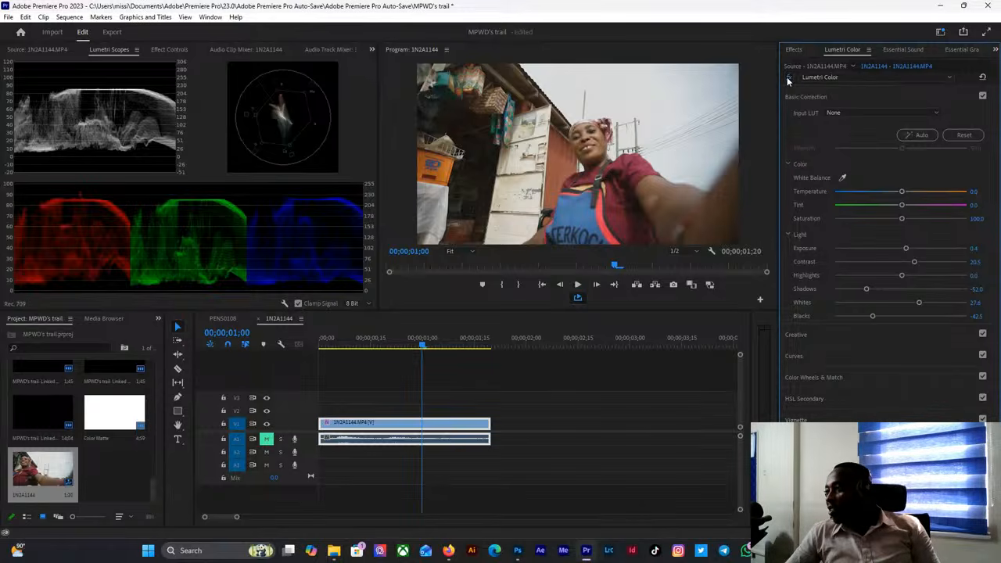
pyautogui.click(788, 79)
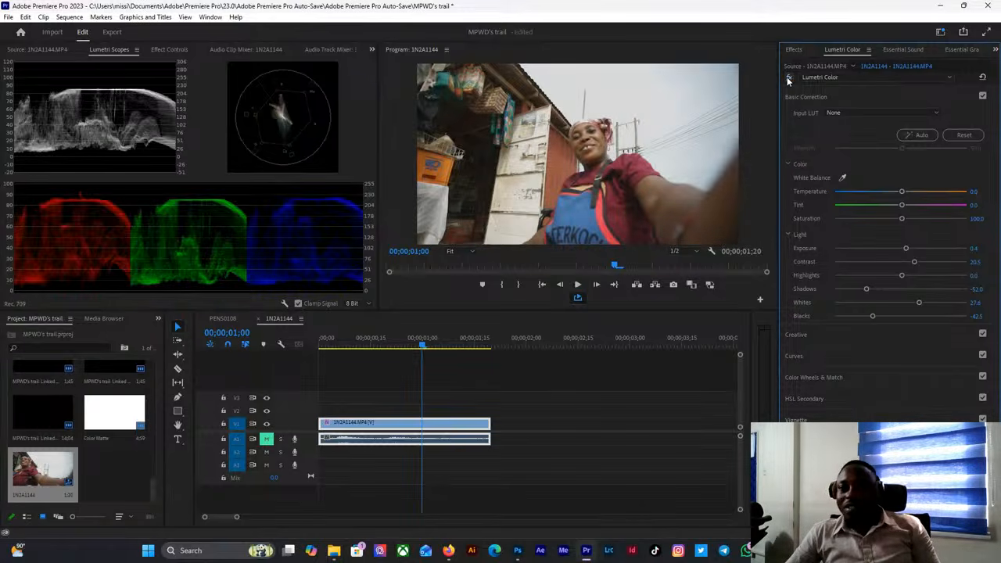
pyautogui.click(788, 78)
pyautogui.click(787, 78)
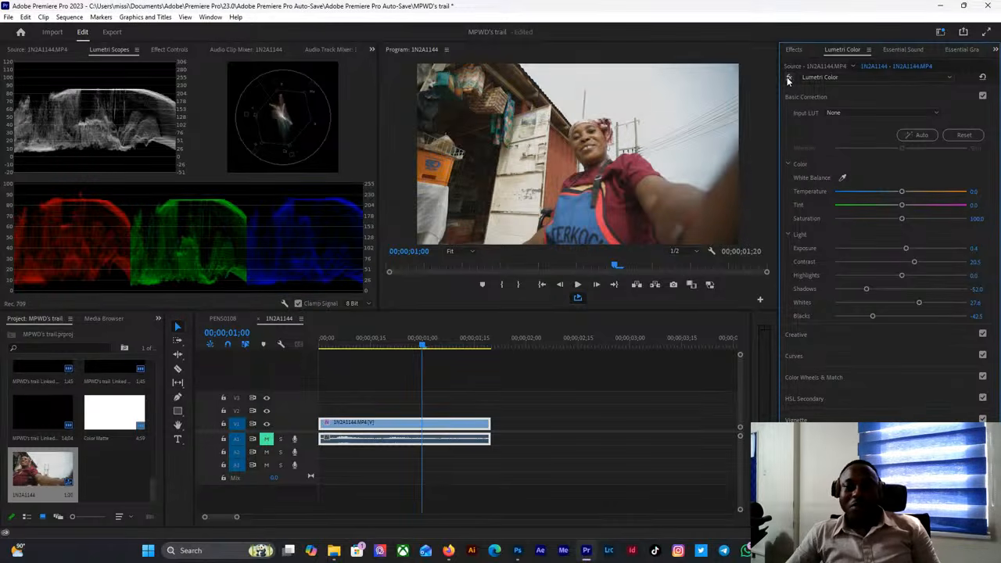
pyautogui.click(788, 78)
pyautogui.click(787, 78)
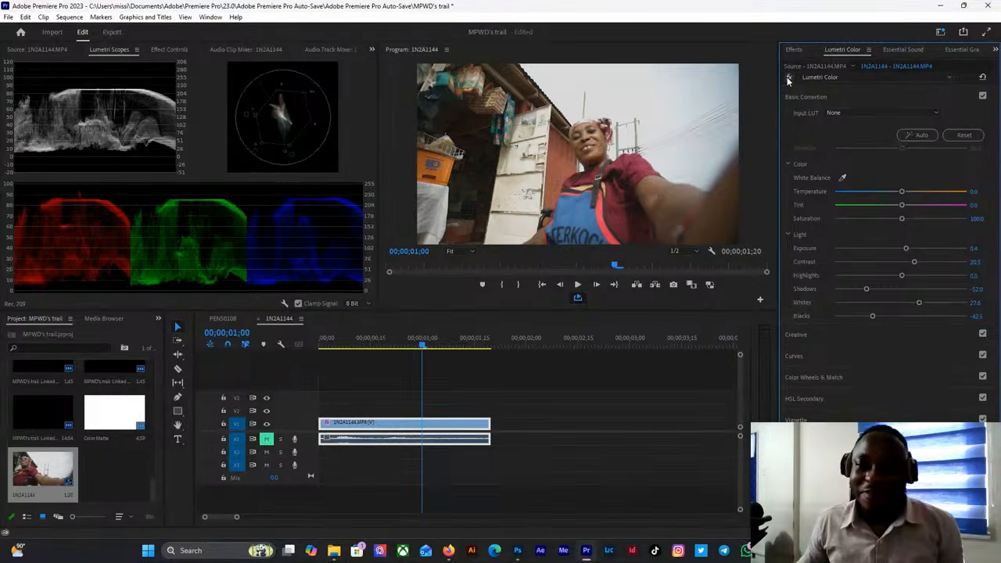
pyautogui.click(786, 76)
pyautogui.click(787, 77)
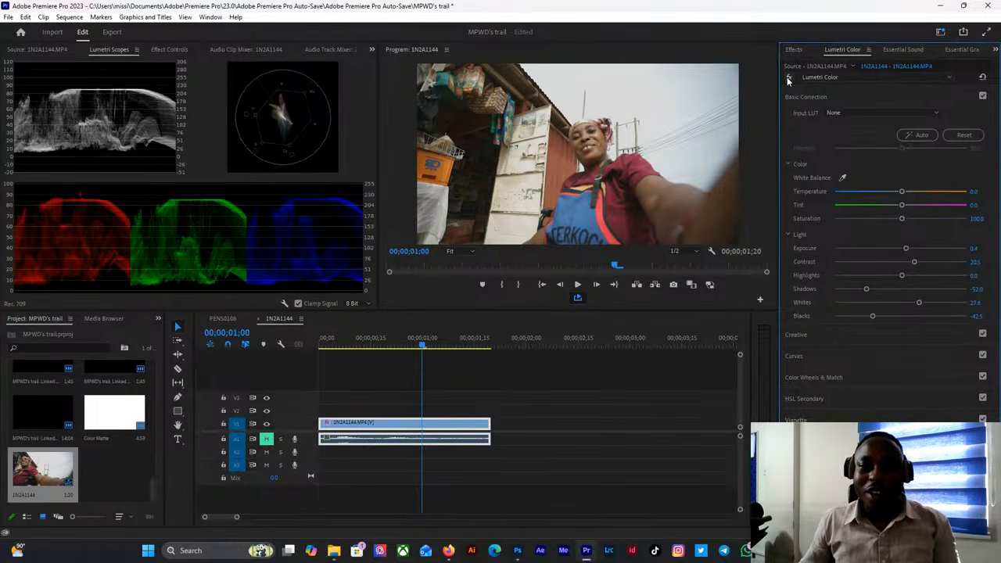
pyautogui.click(786, 77)
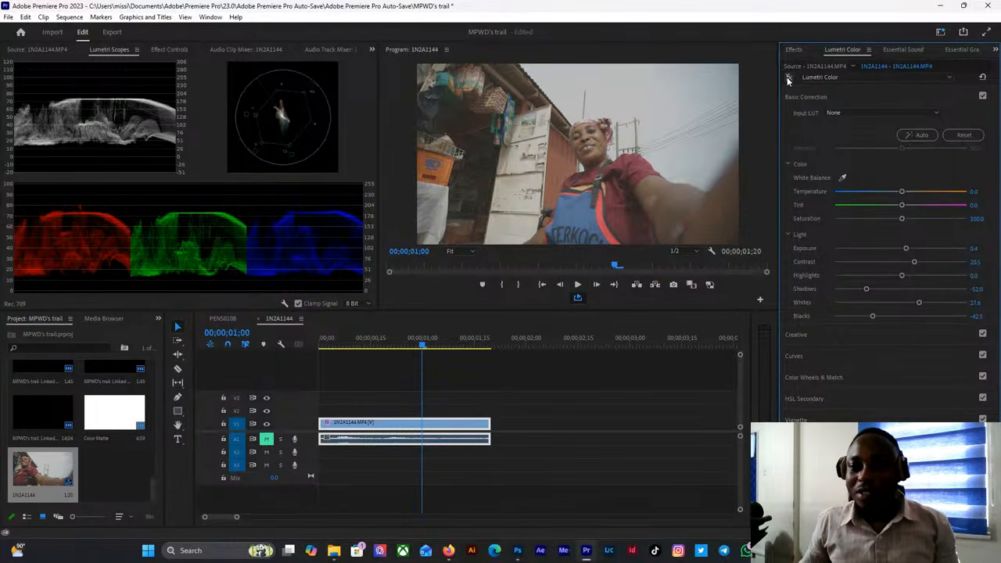
pyautogui.click(787, 77)
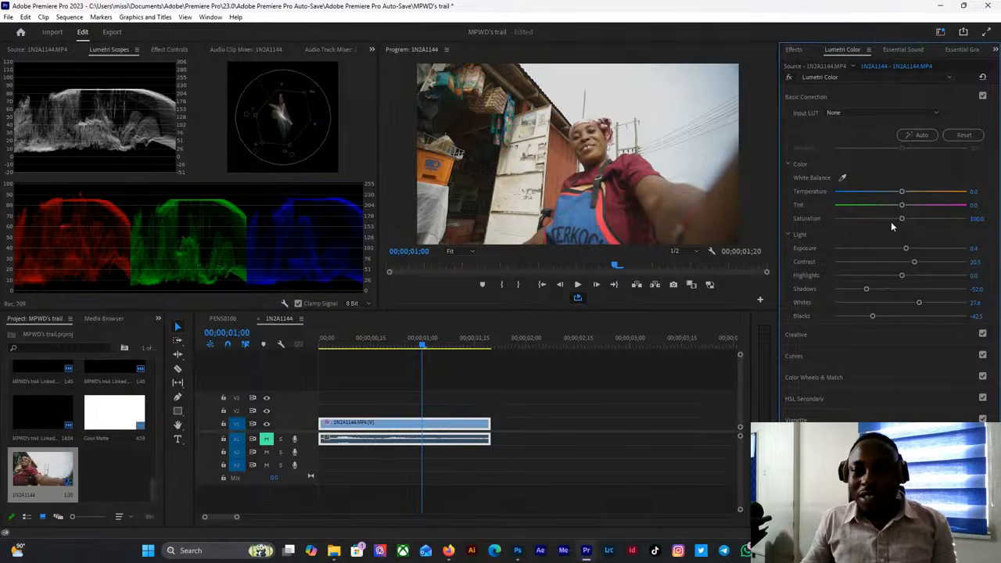
# Raise the clip's Basic Correction Saturation to 110.2, checking the vectorscope in the enlarged Lumetri Scopes.
pyautogui.moveTo(901, 219)
pyautogui.mouseDown()
pyautogui.moveTo(913, 223)
pyautogui.moveTo(878, 224)
pyautogui.moveTo(909, 220)
pyautogui.mouseUp()
pyautogui.click(219, 141)
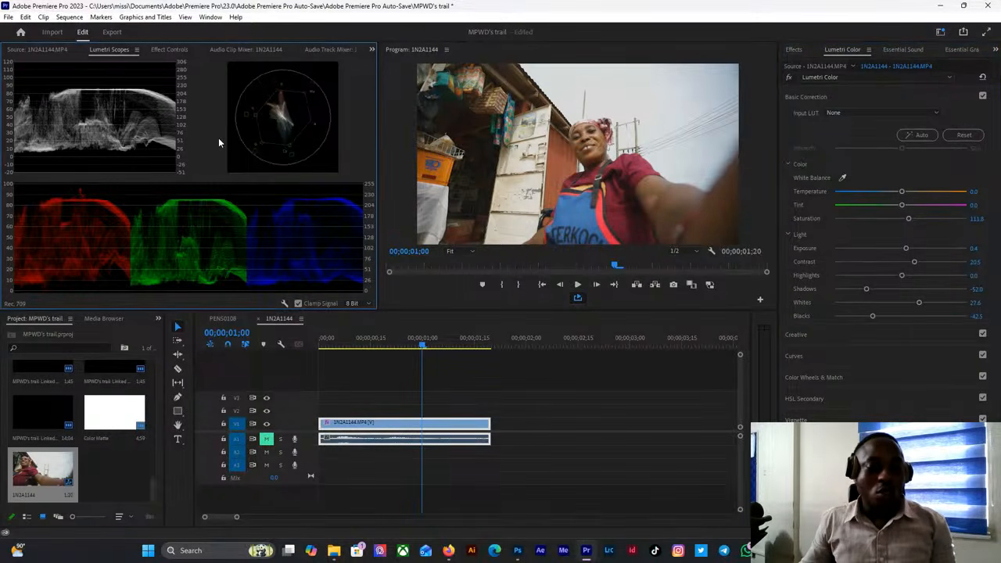
pyautogui.press('`')
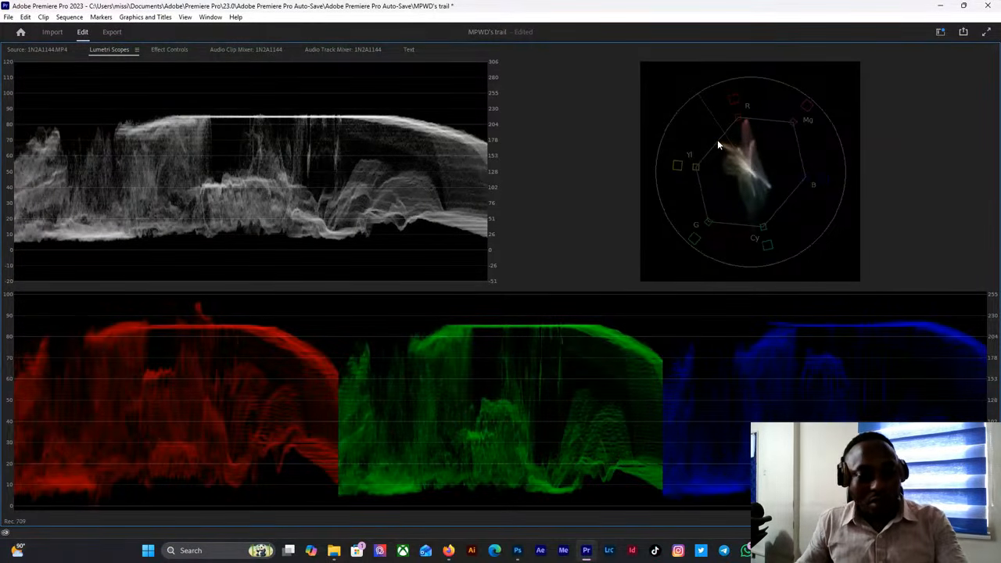
pyautogui.press('`')
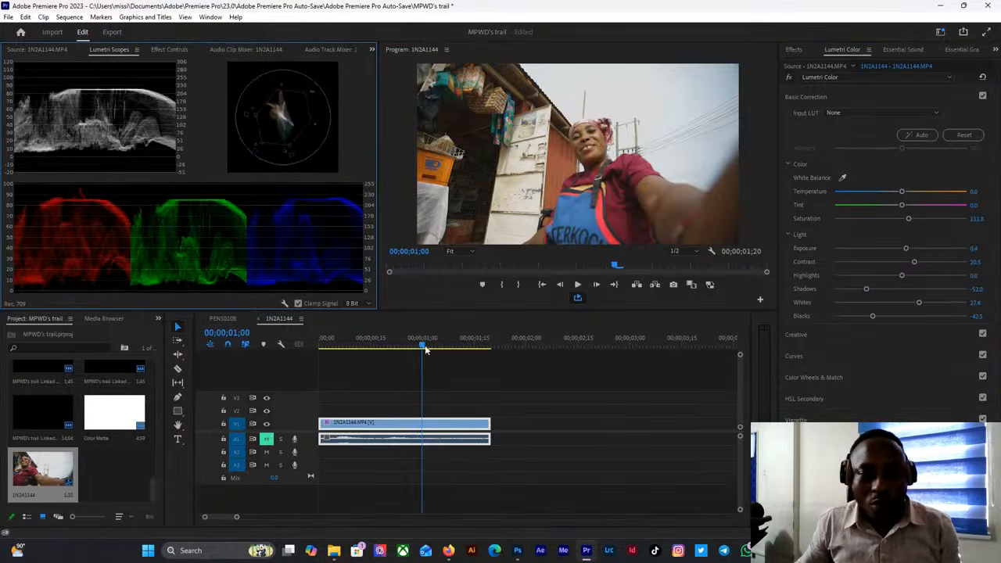
pyautogui.moveTo(908, 219); pyautogui.dragTo(907, 219)
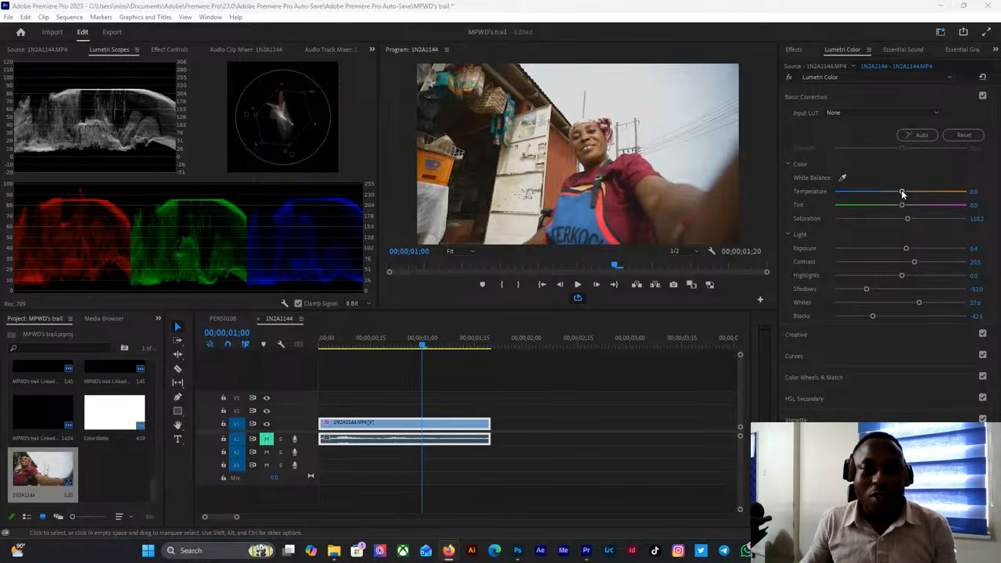
# Try an extreme colour cast on the clip with Temperature at 100.0 and Tint at 67.7.
pyautogui.moveTo(903, 193); pyautogui.dragTo(945, 205)
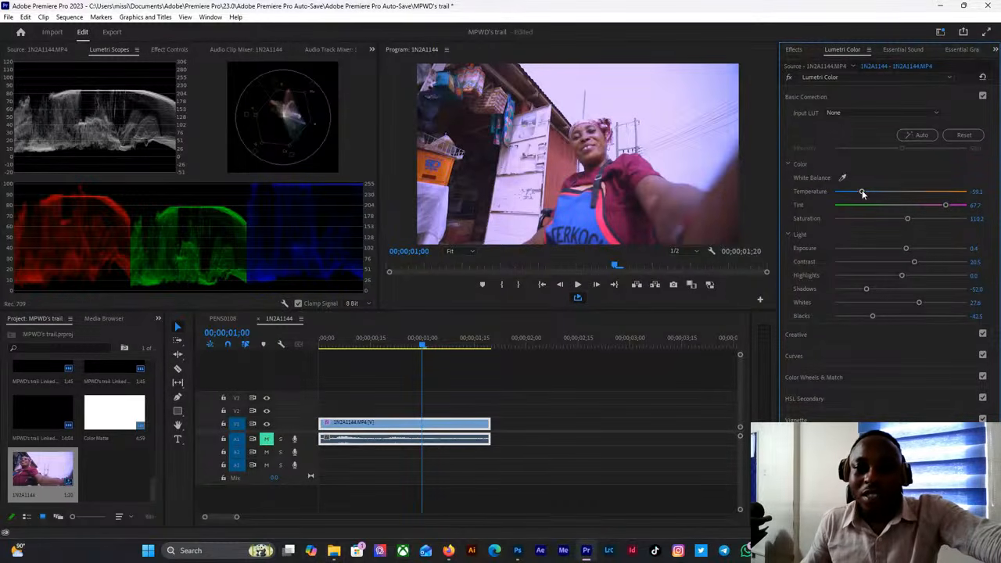
pyautogui.moveTo(838, 192); pyautogui.dragTo(967, 206)
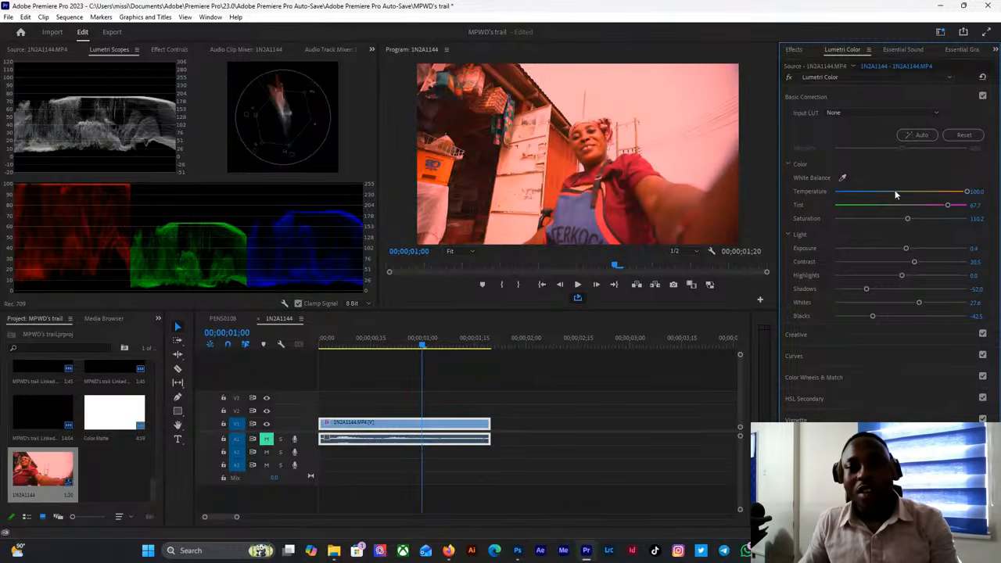
pyautogui.moveTo(896, 193); pyautogui.dragTo(838, 200)
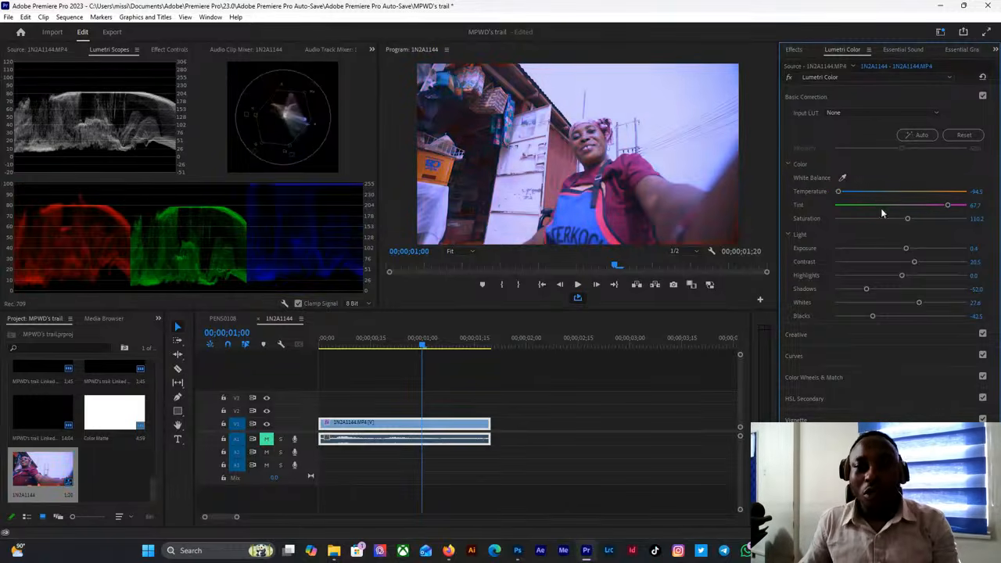
pyautogui.hotkey('ctrl', 'z')
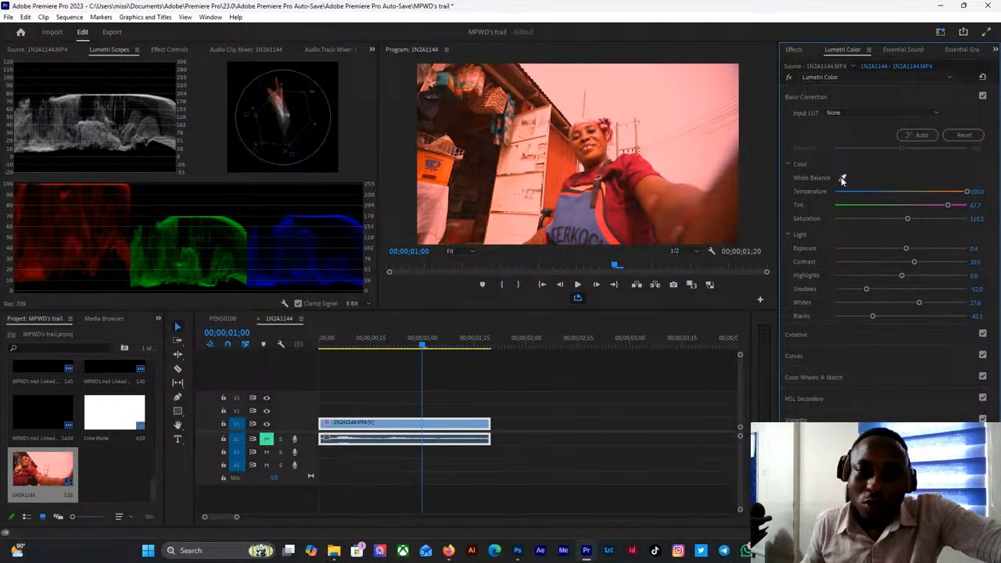
# Try the White Balance eyedropper on the white door to neutralize the cast, and undo all the Temperature and Tint tests.
pyautogui.click(842, 178)
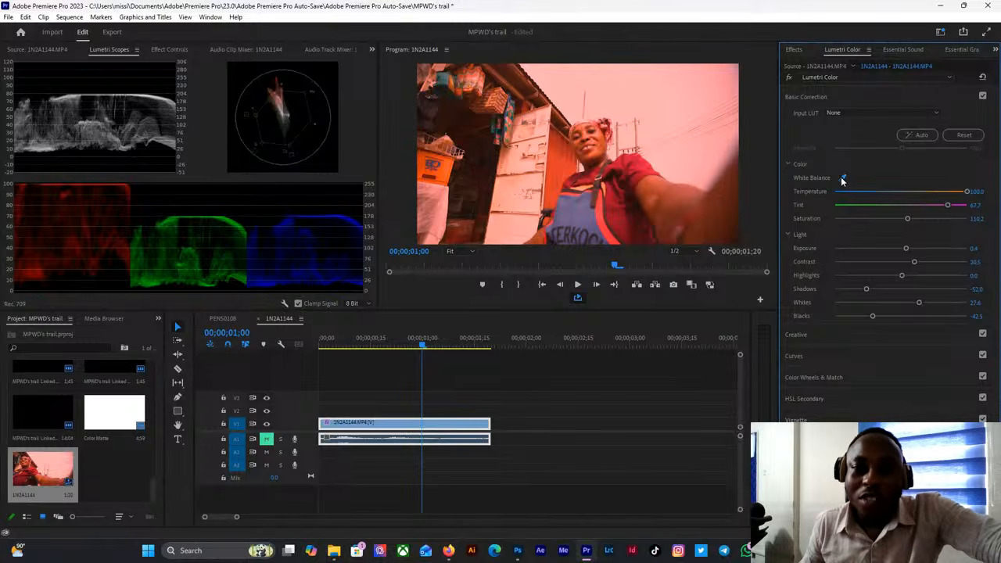
pyautogui.click(532, 183)
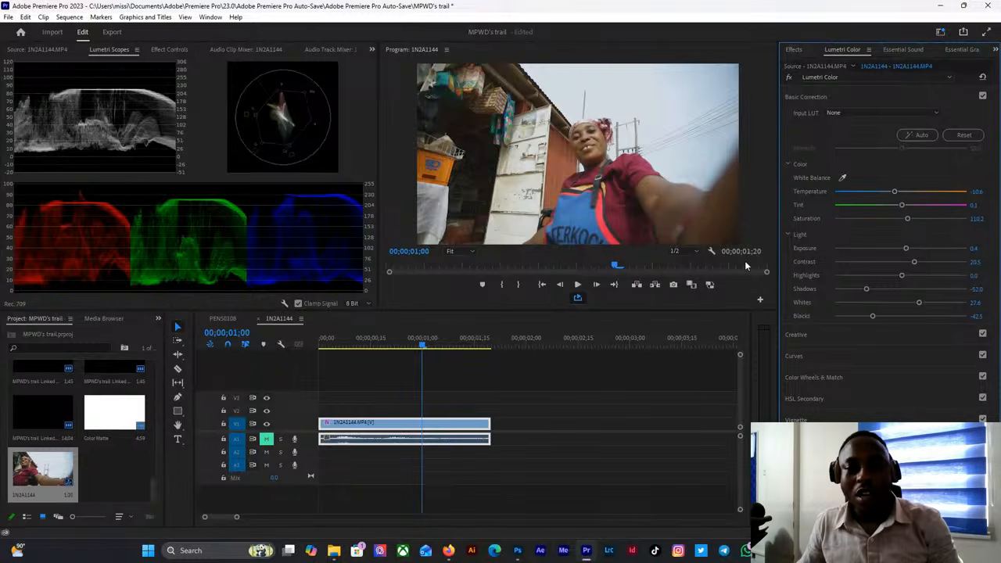
pyautogui.hotkey('ctrl', 'z')
pyautogui.hotkey('ctrl', 'z')
pyautogui.hotkey('ctrl', 'z')
pyautogui.hotkey('ctrl', 'z')
pyautogui.hotkey('ctrl', 'z')
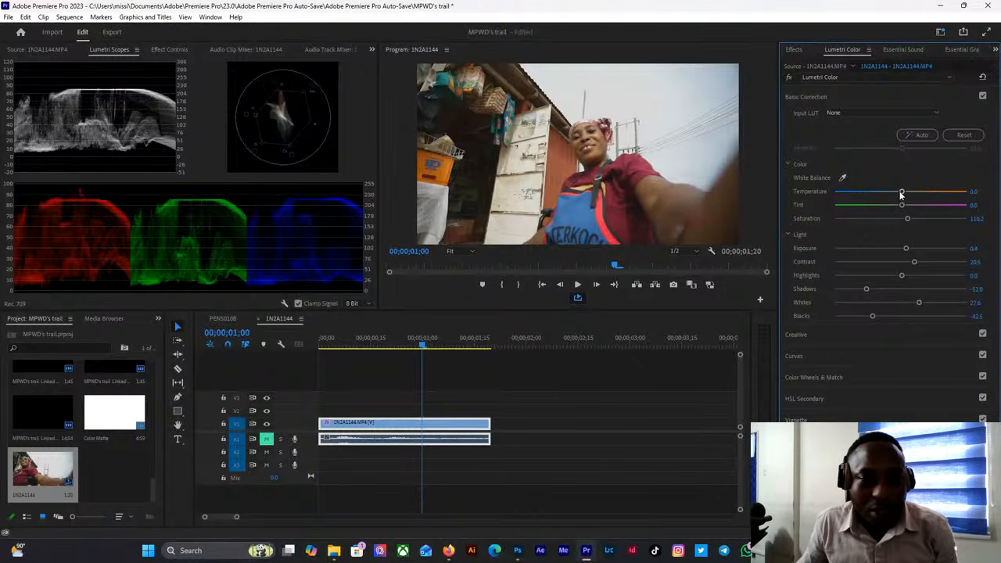
# Cool the clip slightly with Temperature at -8.7 and shift Tint to 5.5 in Basic Correction.
pyautogui.moveTo(900, 194); pyautogui.dragTo(895, 192)
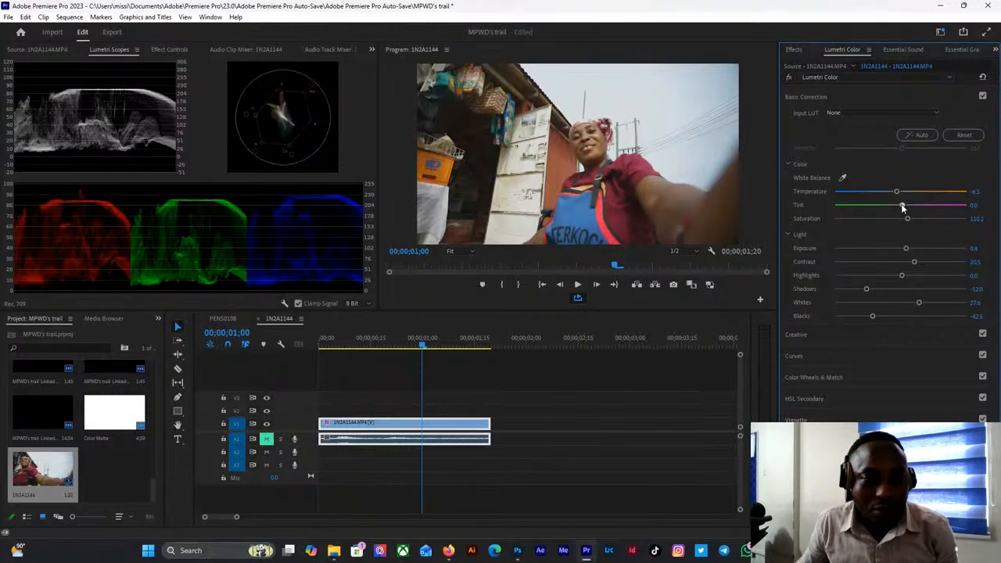
pyautogui.moveTo(902, 206); pyautogui.dragTo(903, 207)
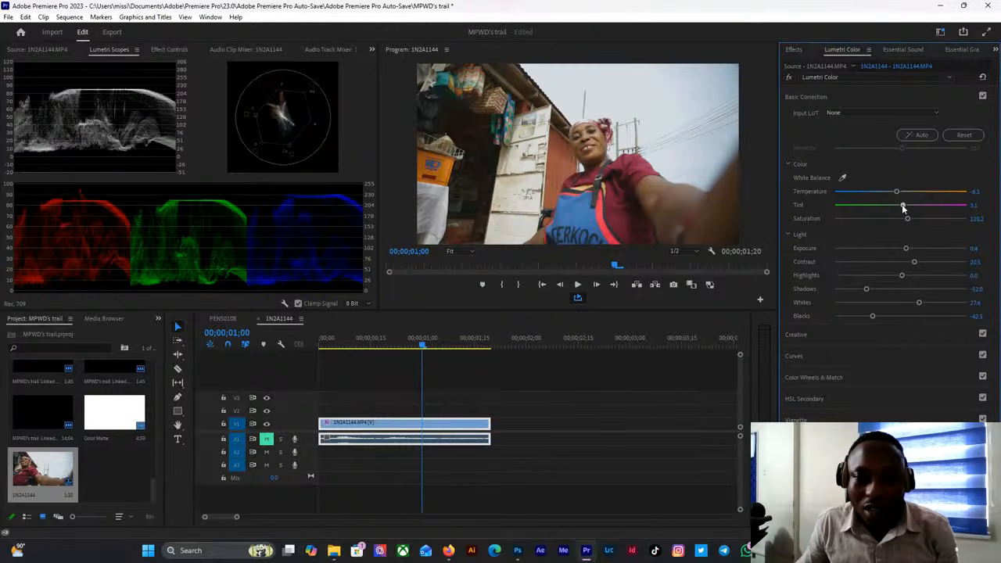
pyautogui.moveTo(902, 207); pyautogui.dragTo(904, 208)
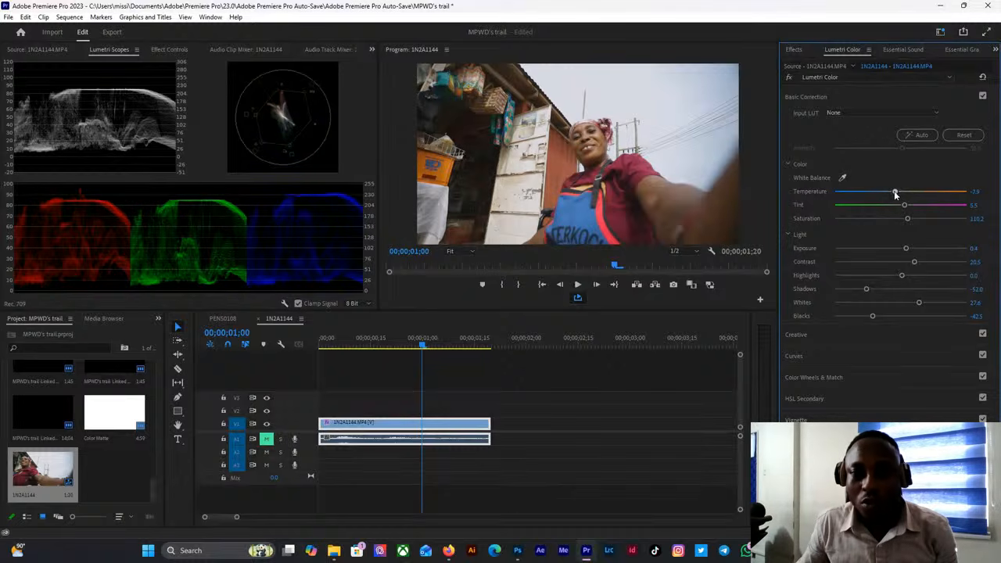
pyautogui.moveTo(893, 190); pyautogui.dragTo(892, 191)
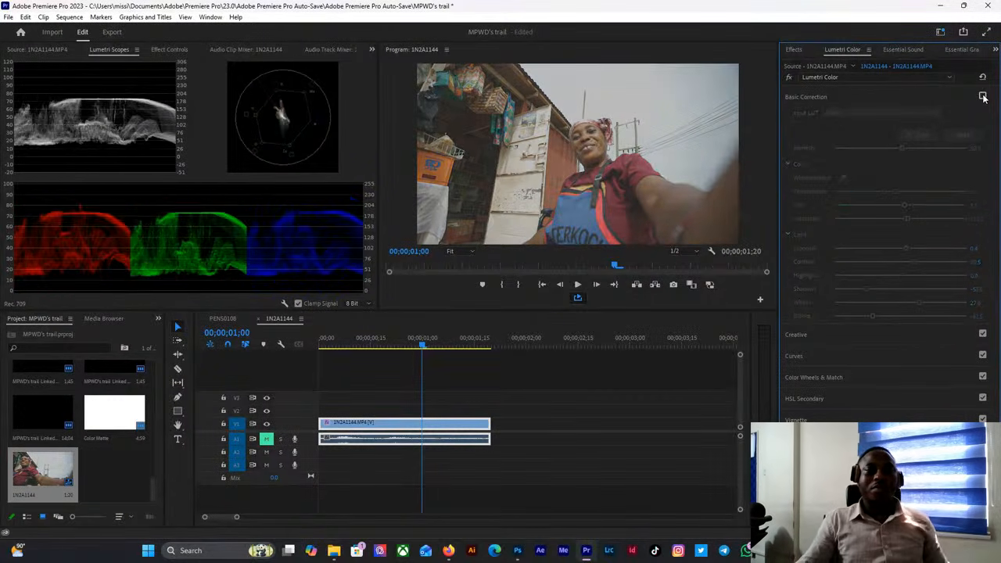
# Toggle the Basic Correction section off and on to compare the corrected clip with the original.
pyautogui.click(982, 96)
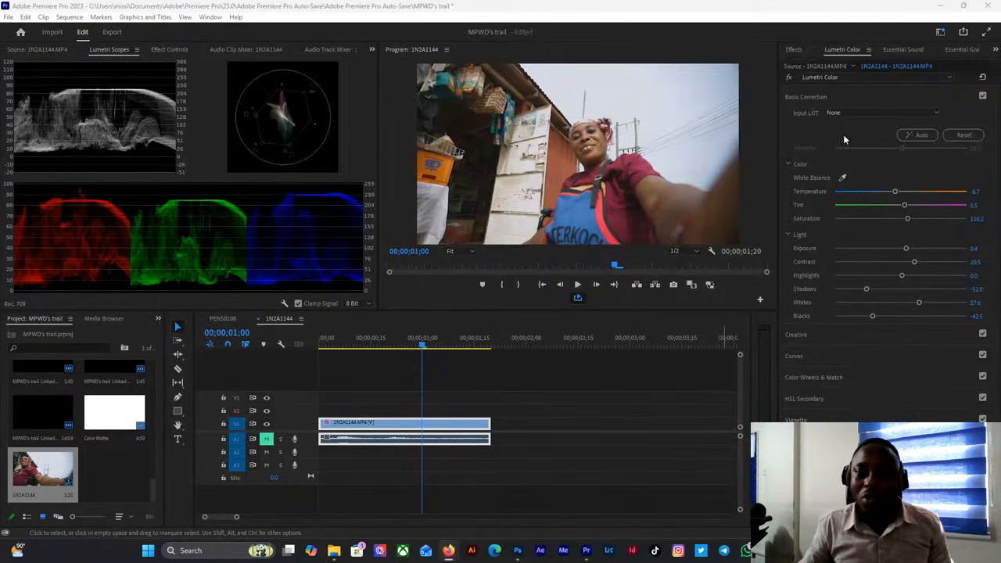
pyautogui.click(983, 97)
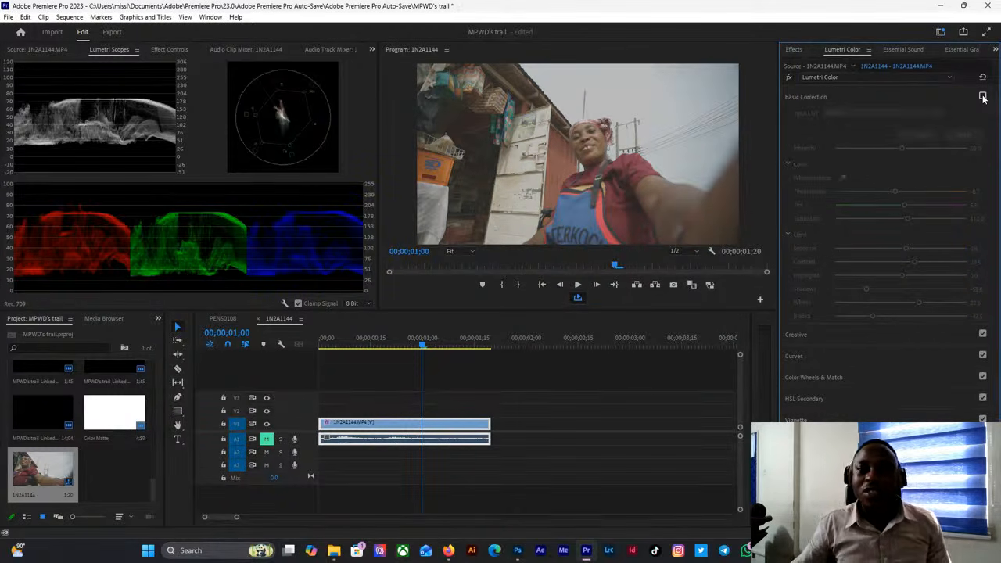
pyautogui.click(983, 97)
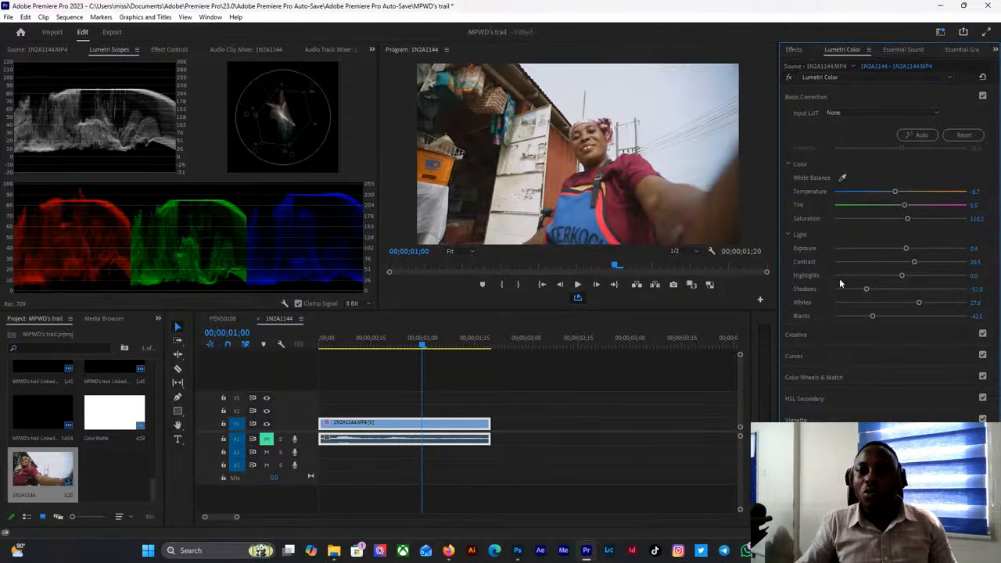
# In the Creative section's Adjustments, set Sharpen to 5.5, Vibrance to 70.9 and Saturation to 200.0.
pyautogui.click(834, 98)
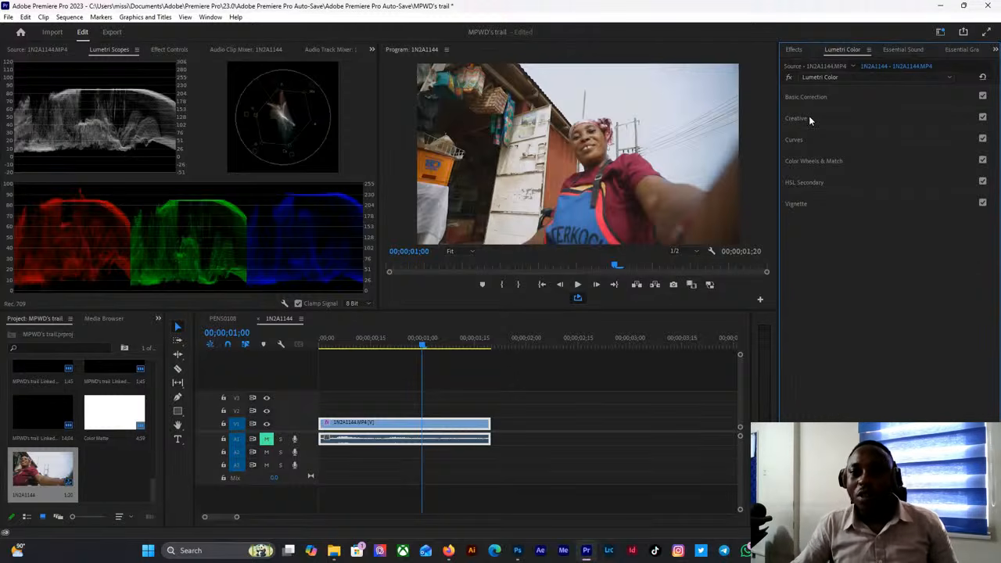
pyautogui.click(809, 118)
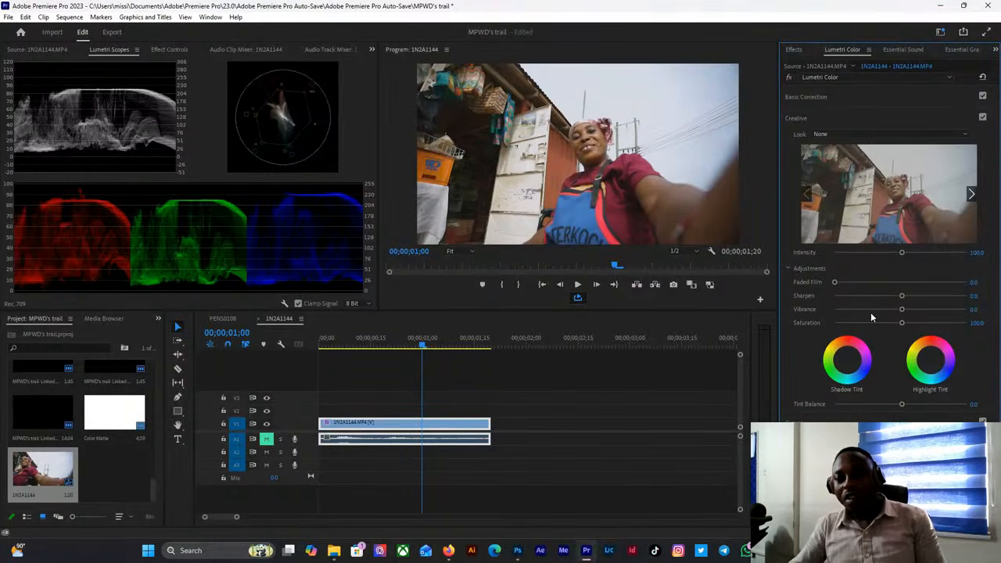
pyautogui.moveTo(901, 296); pyautogui.dragTo(970, 324)
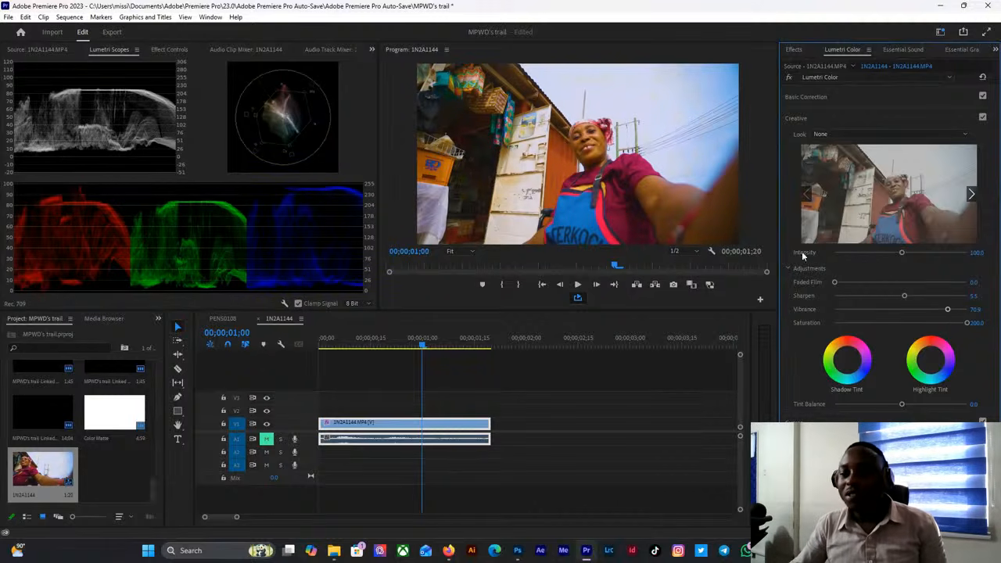
# Maximize the Lumetri Scopes to inspect the saturation spread in the vectorscope, and restore the layout.
pyautogui.click(250, 161)
pyautogui.press('`')
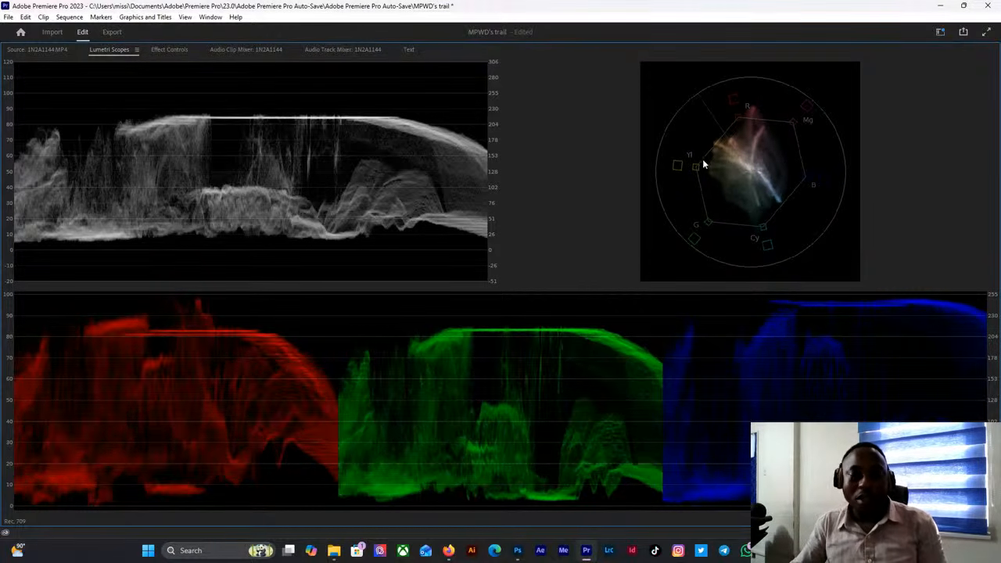
pyautogui.press('`')
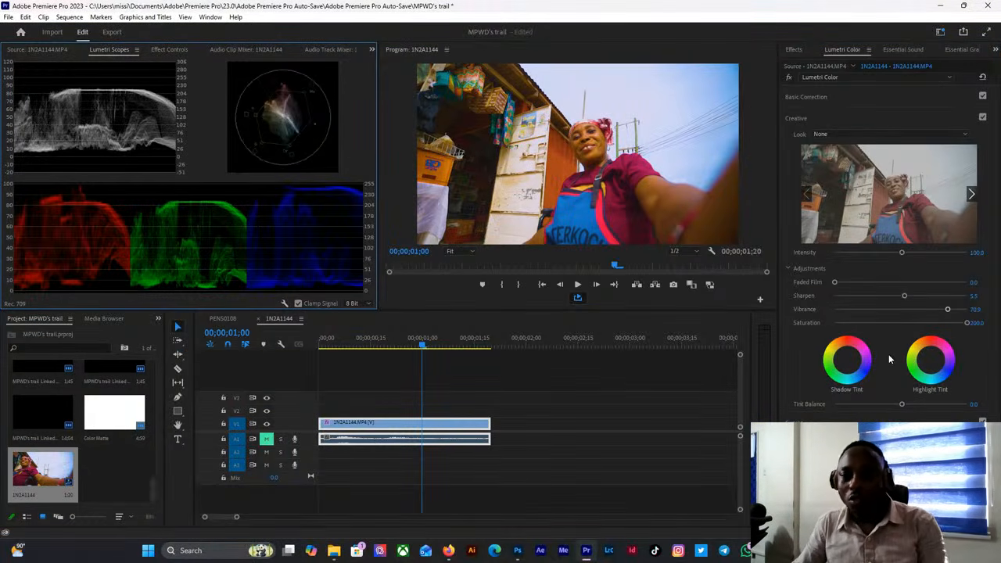
# Reset Saturation, Vibrance and Sharpen to their defaults in the Creative adjustments.
pyautogui.doubleClick(896, 322)
pyautogui.doubleClick(898, 308)
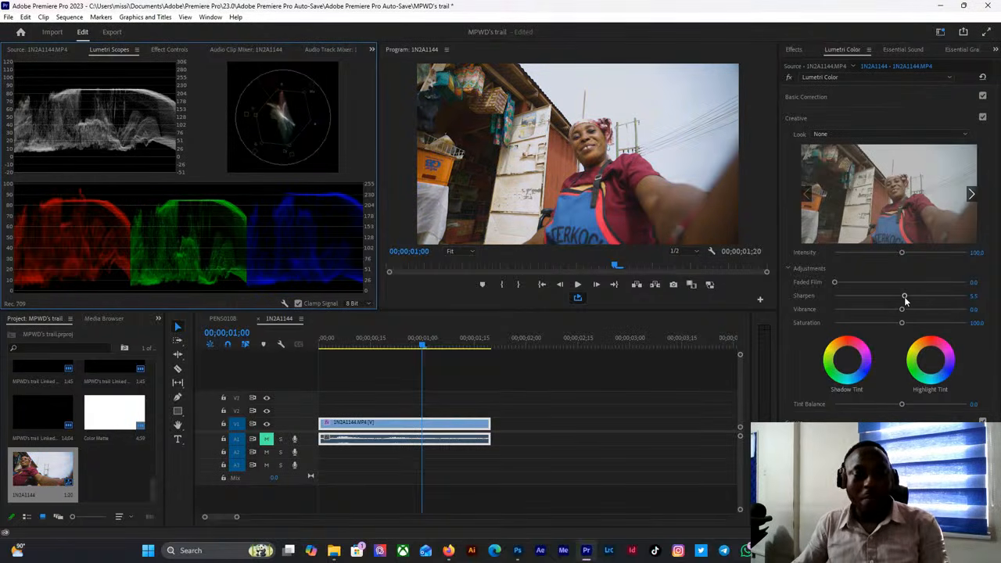
pyautogui.doubleClick(904, 298)
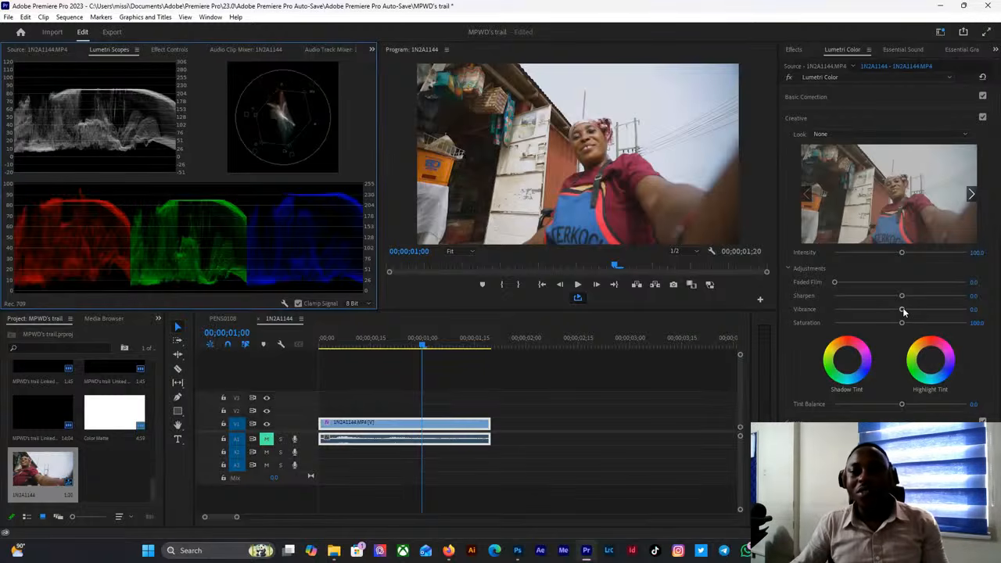
# Try Vibrance at 96.0, then at 46.5 with Saturation at 190.6, and return both to neutral.
pyautogui.moveTo(903, 311); pyautogui.dragTo(967, 310)
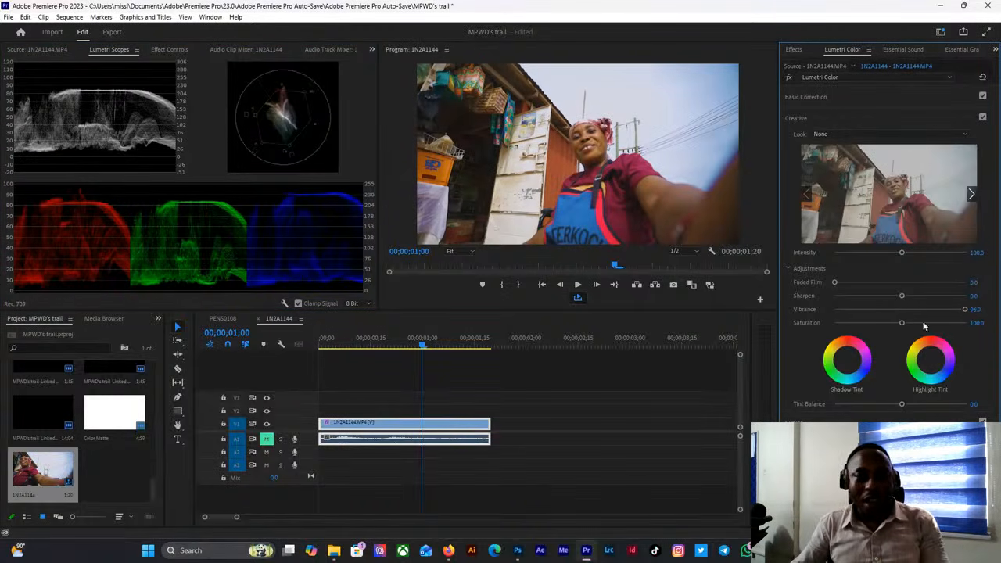
pyautogui.hotkey('ctrl', 'z')
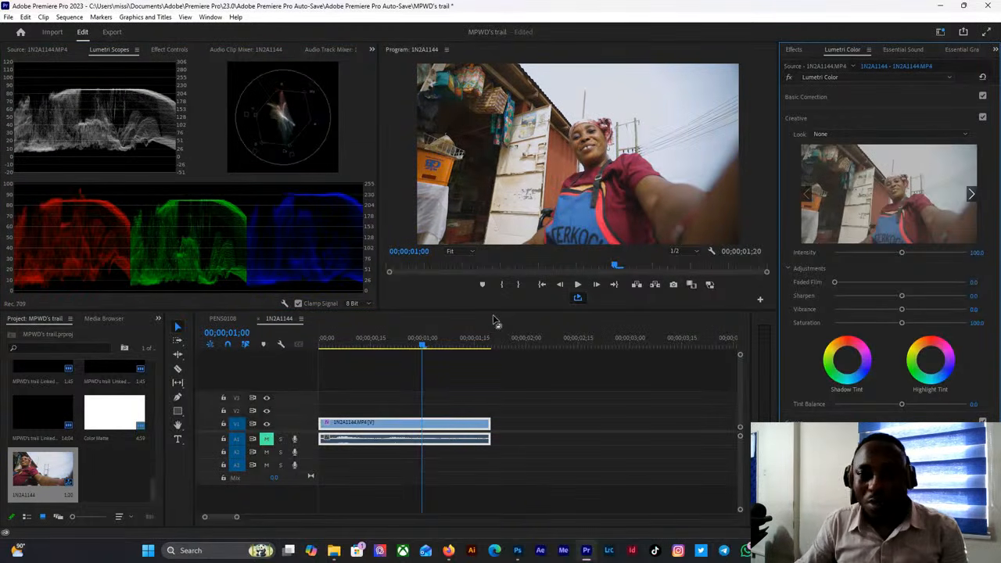
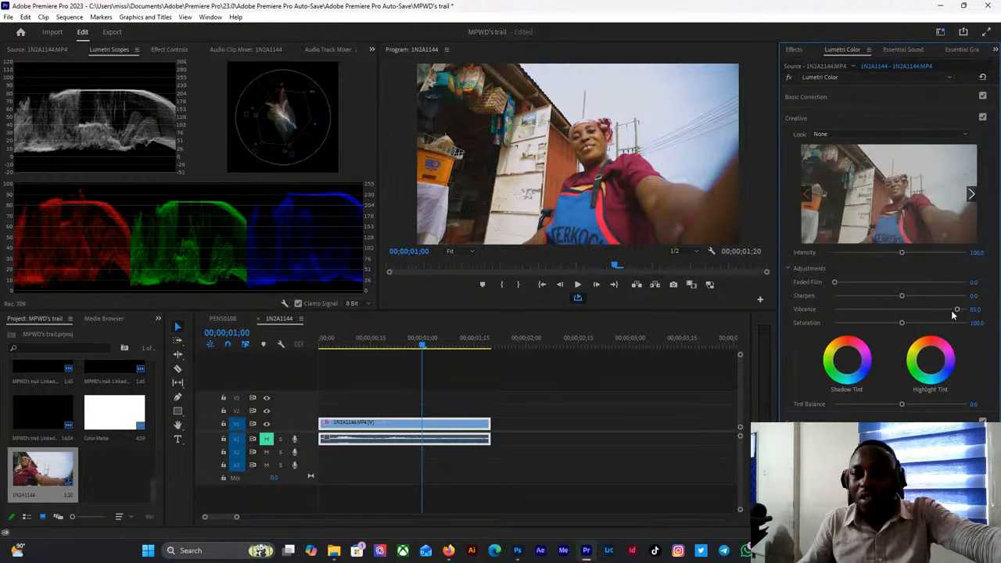
pyautogui.moveTo(954, 313)
pyautogui.mouseDown()
pyautogui.moveTo(810, 313)
pyautogui.moveTo(906, 315)
pyautogui.moveTo(900, 320)
pyautogui.moveTo(924, 305)
pyautogui.moveTo(942, 311)
pyautogui.moveTo(932, 310)
pyautogui.mouseUp()
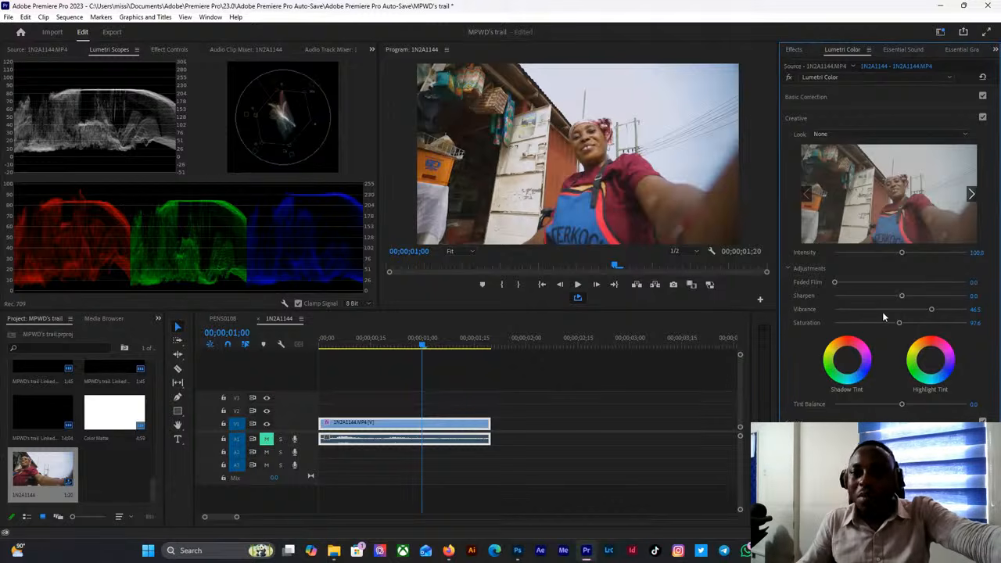
pyautogui.moveTo(898, 322); pyautogui.dragTo(960, 323)
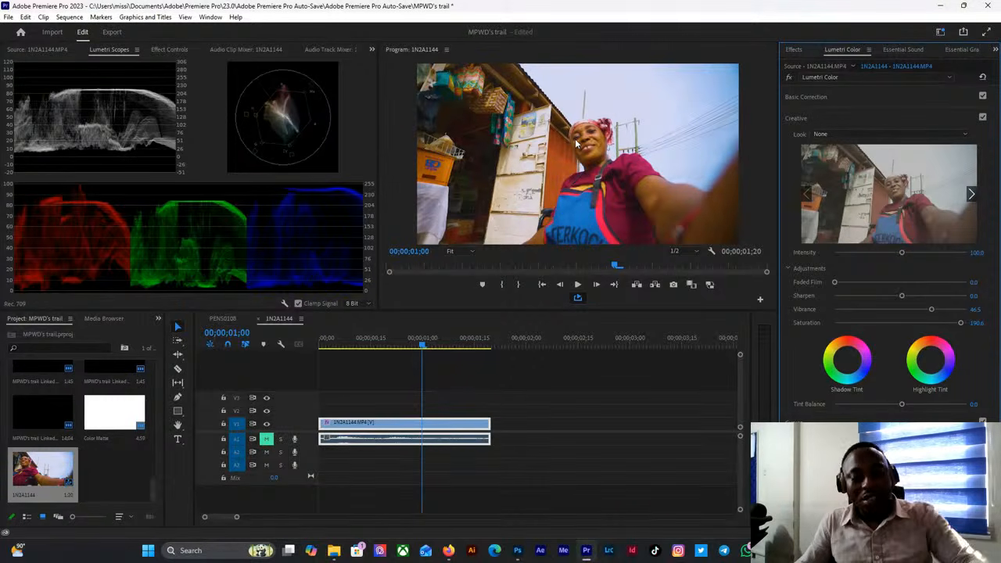
pyautogui.moveTo(947, 323); pyautogui.dragTo(900, 325)
pyautogui.doubleClick(930, 310)
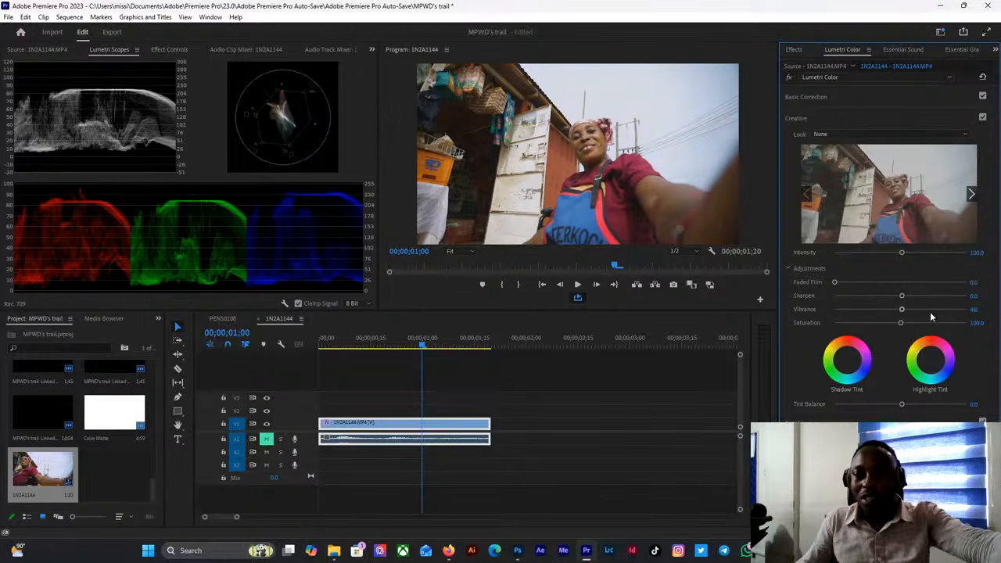
# Set Vibrance to 22.8 and Saturation to 97.6 in the Creative adjustments, checking the enlarged scopes along the way.
pyautogui.moveTo(903, 311); pyautogui.dragTo(909, 311)
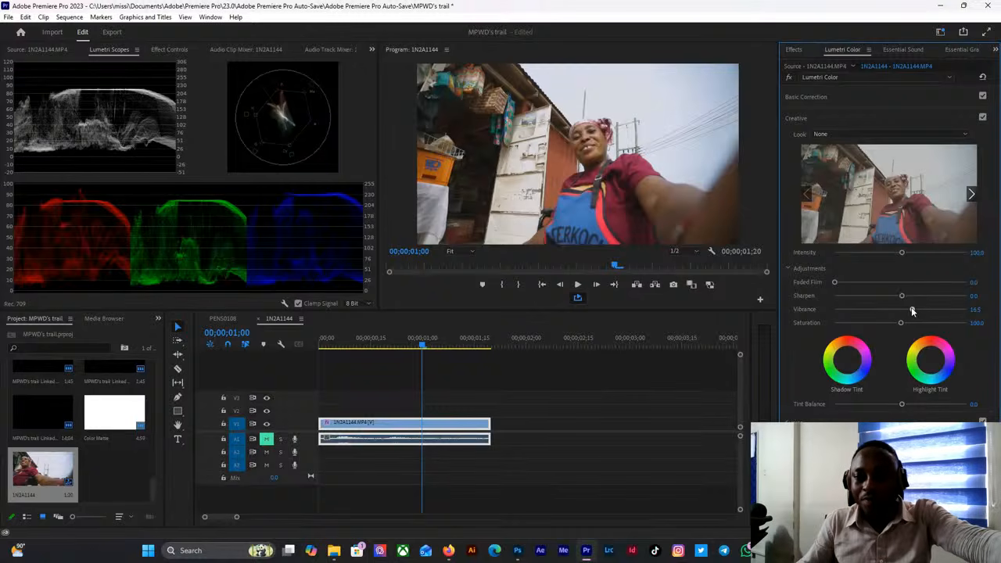
pyautogui.moveTo(912, 311); pyautogui.dragTo(898, 323)
pyautogui.press('`')
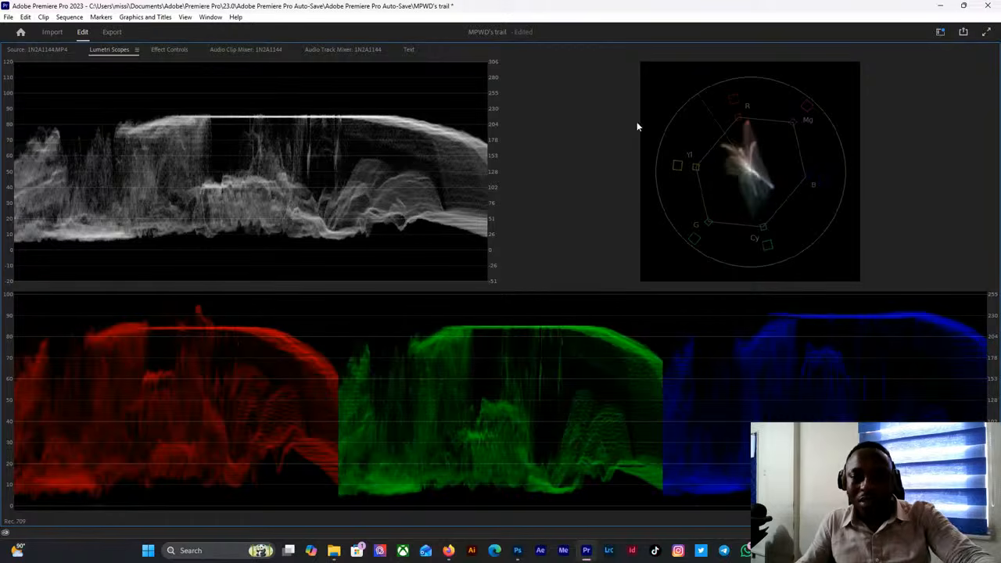
pyautogui.press('`')
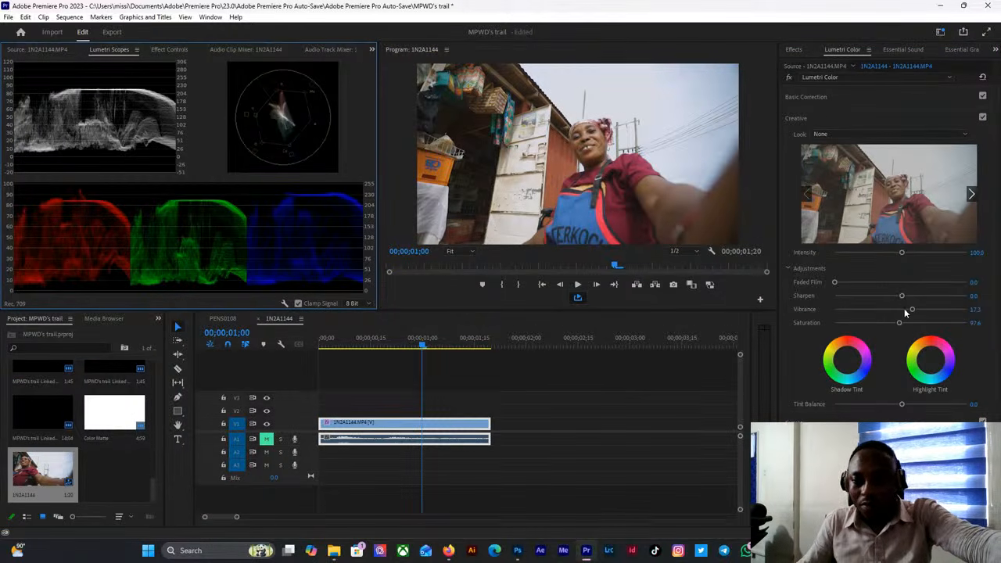
pyautogui.moveTo(911, 309); pyautogui.dragTo(899, 325)
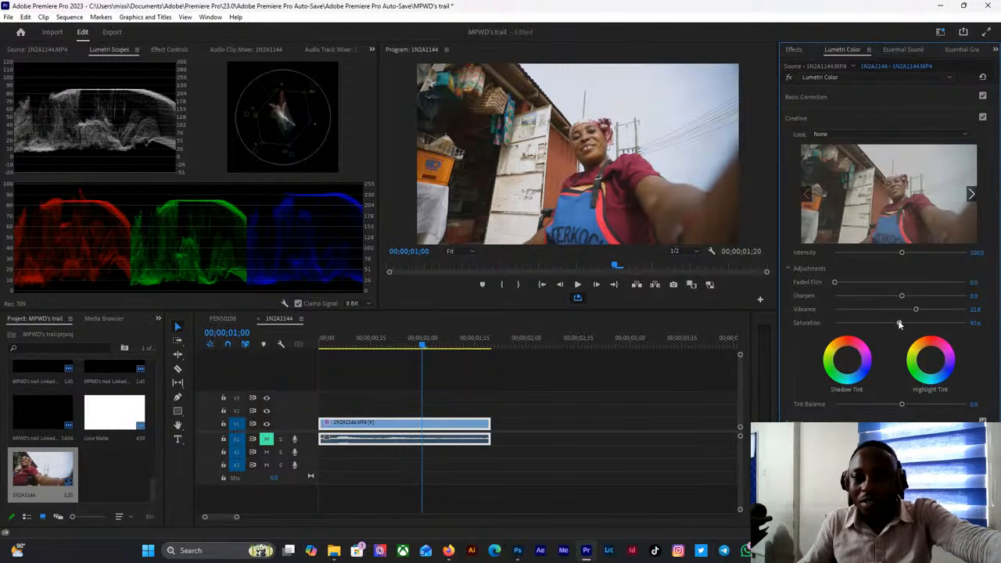
# Toggle the whole Lumetri Color effect off and on repeatedly to compare the graded clip with the original.
pyautogui.click(788, 78)
pyautogui.click(788, 78)
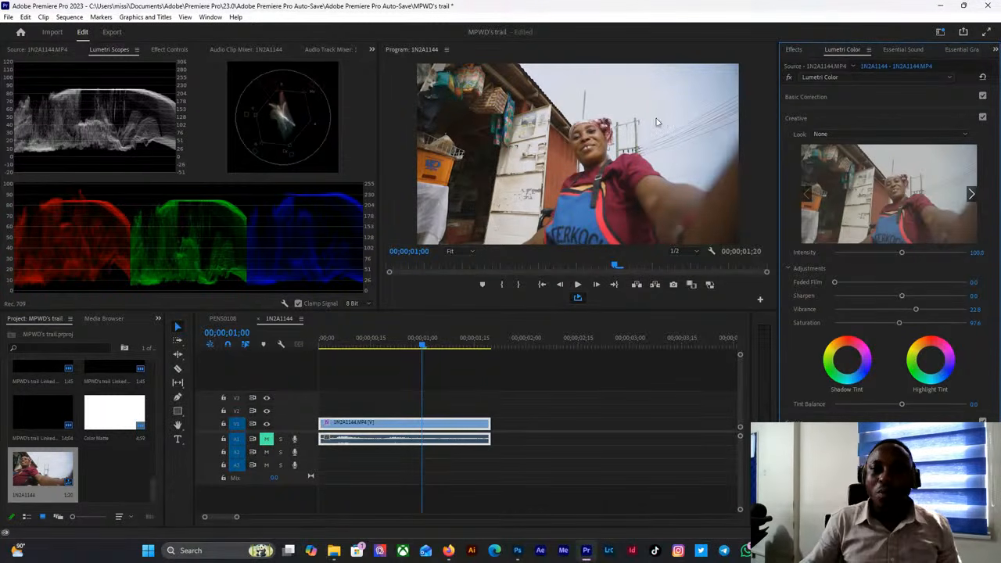
pyautogui.click(787, 75)
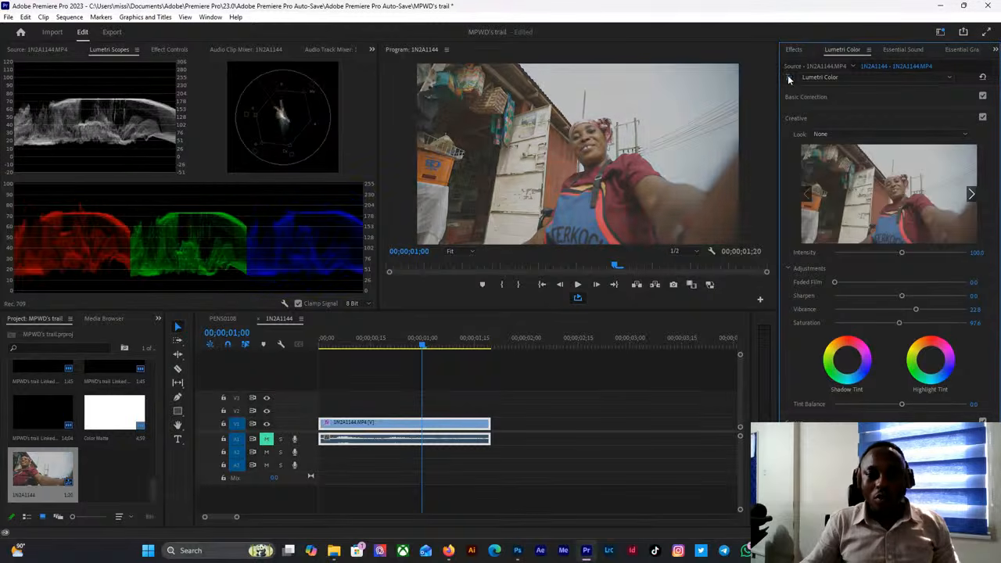
pyautogui.click(788, 75)
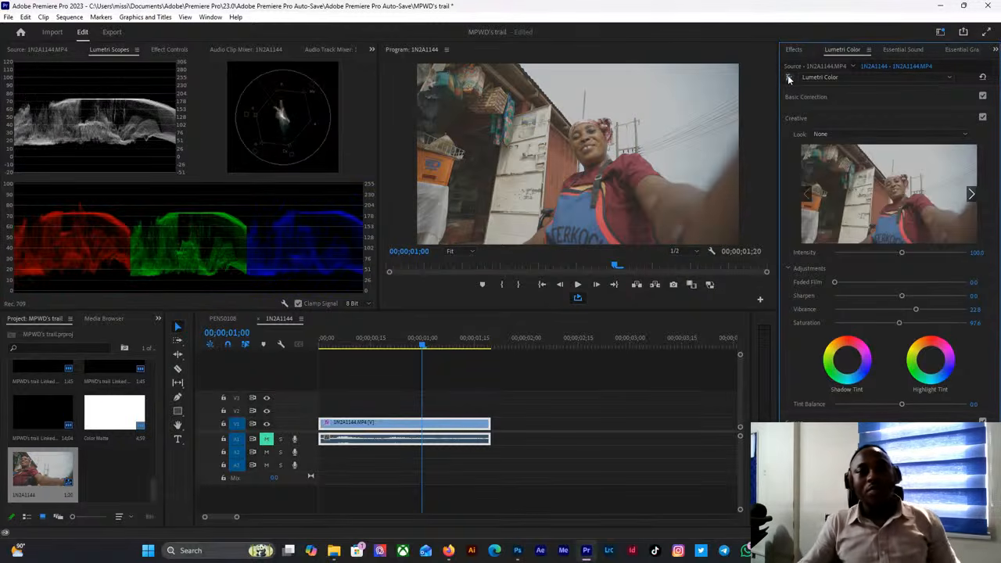
pyautogui.click(787, 76)
pyautogui.click(787, 75)
pyautogui.click(787, 75)
pyautogui.click(788, 75)
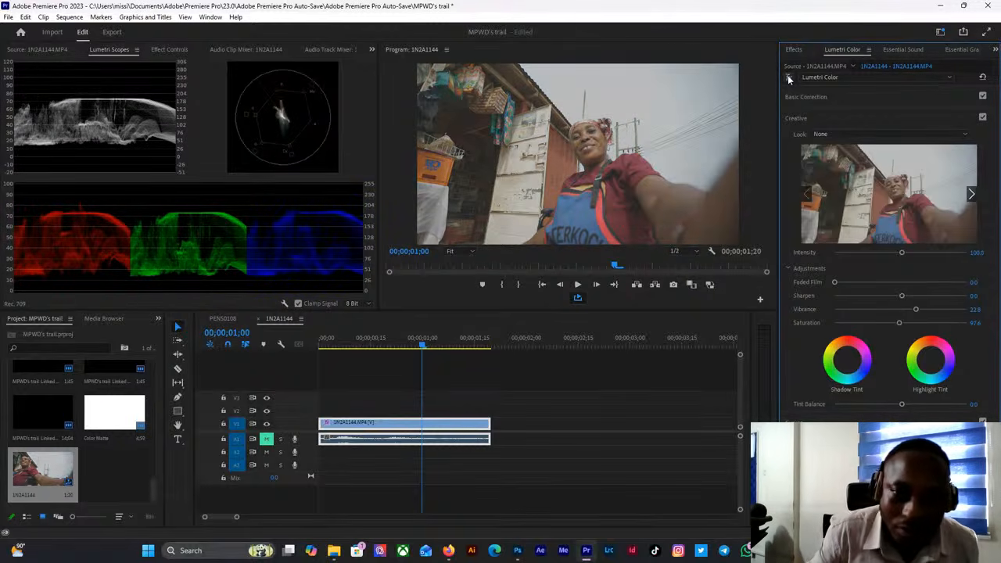
pyautogui.click(788, 76)
pyautogui.click(788, 76)
pyautogui.click(788, 76)
pyautogui.click(788, 76)
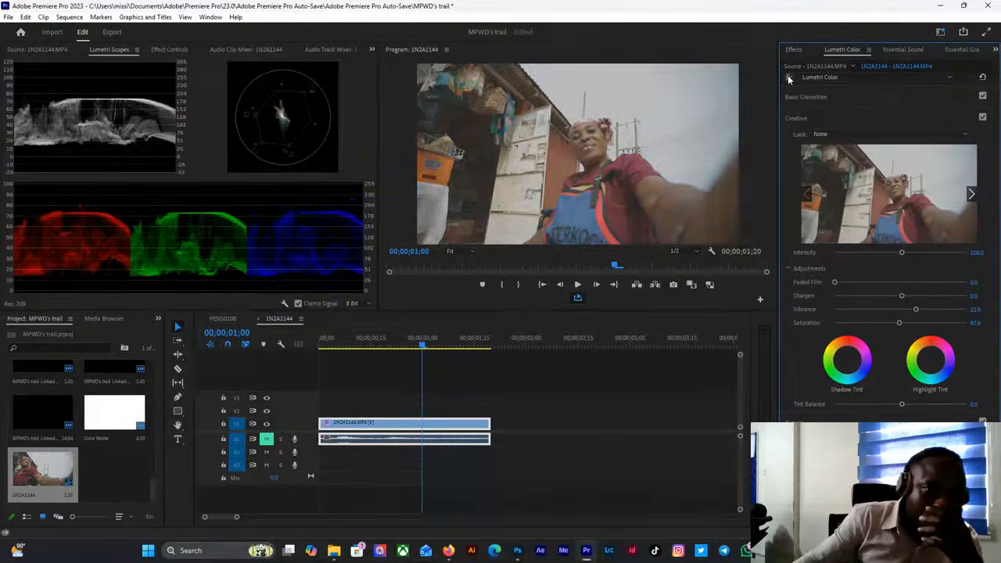
pyautogui.click(788, 76)
pyautogui.click(788, 76)
pyautogui.click(788, 75)
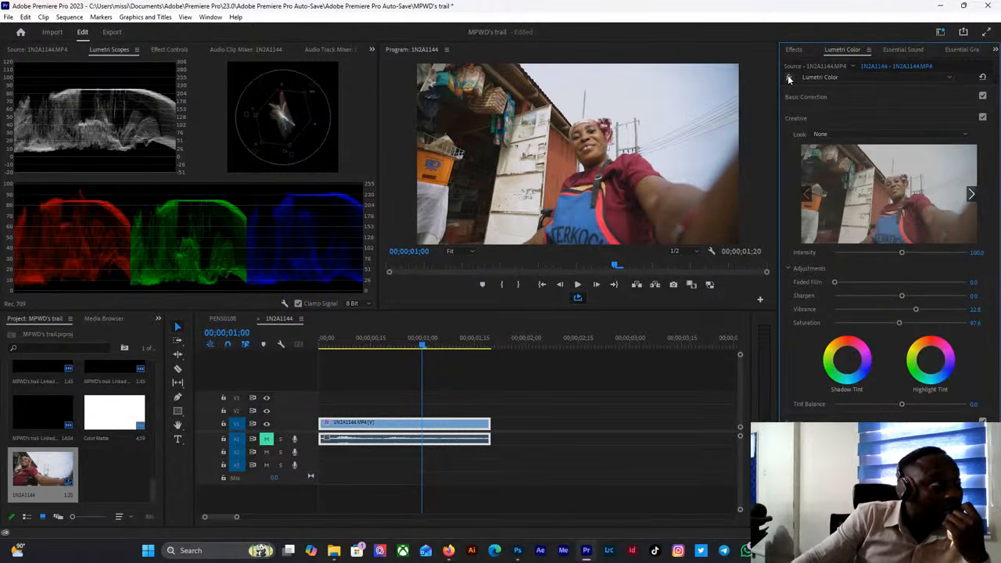
pyautogui.click(788, 76)
pyautogui.click(788, 75)
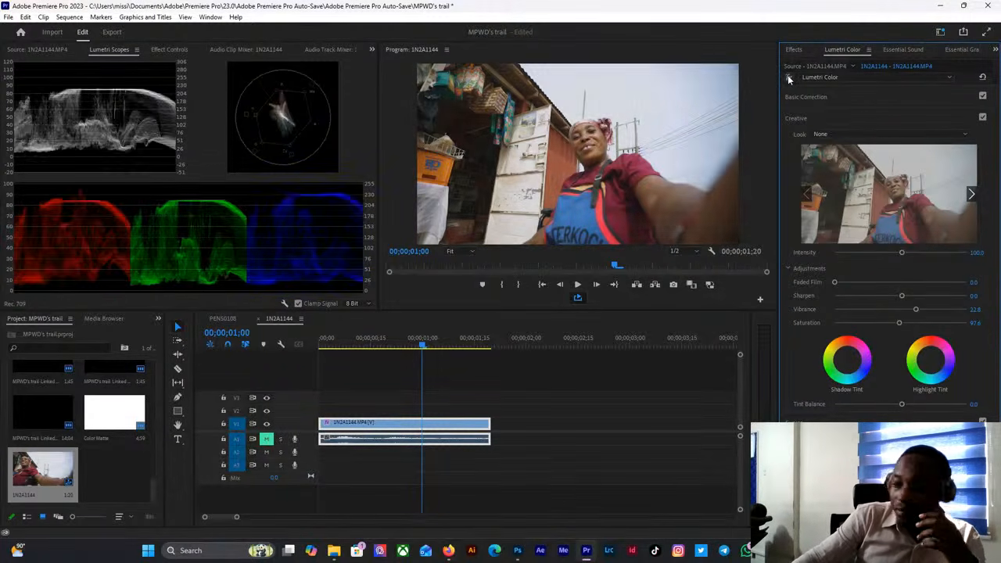
pyautogui.click(788, 75)
pyautogui.click(788, 75)
pyautogui.click(788, 76)
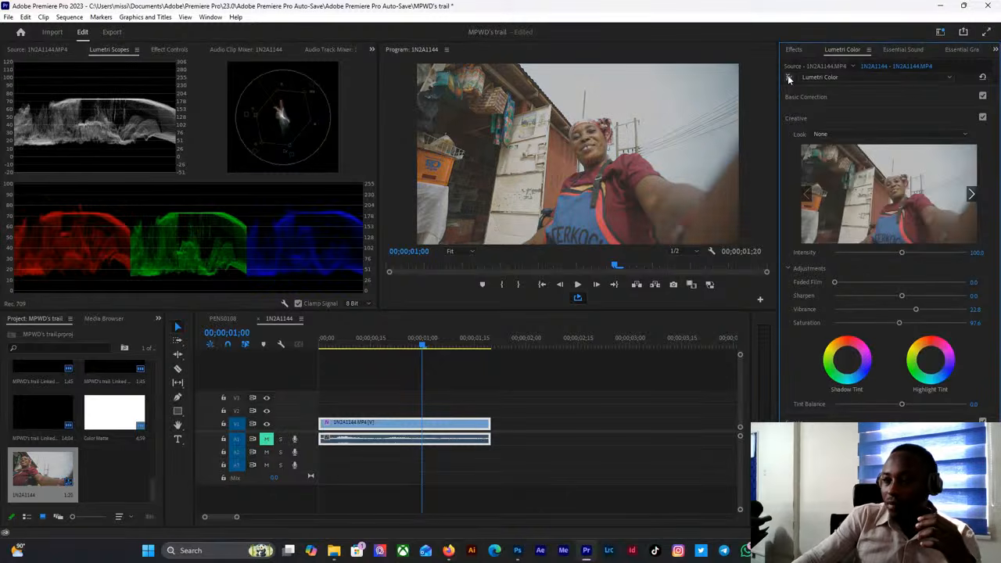
pyautogui.click(788, 76)
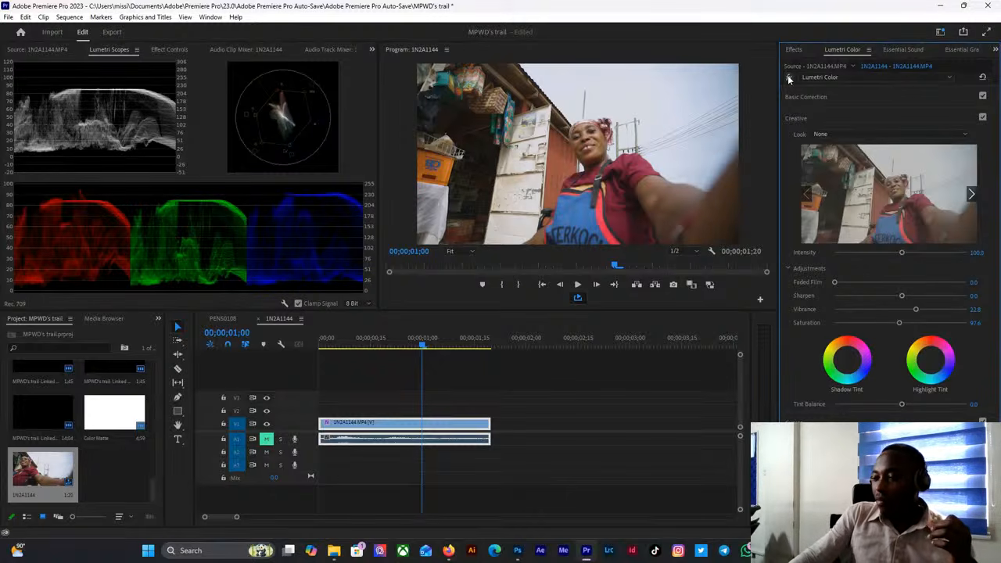
pyautogui.click(789, 77)
pyautogui.click(788, 77)
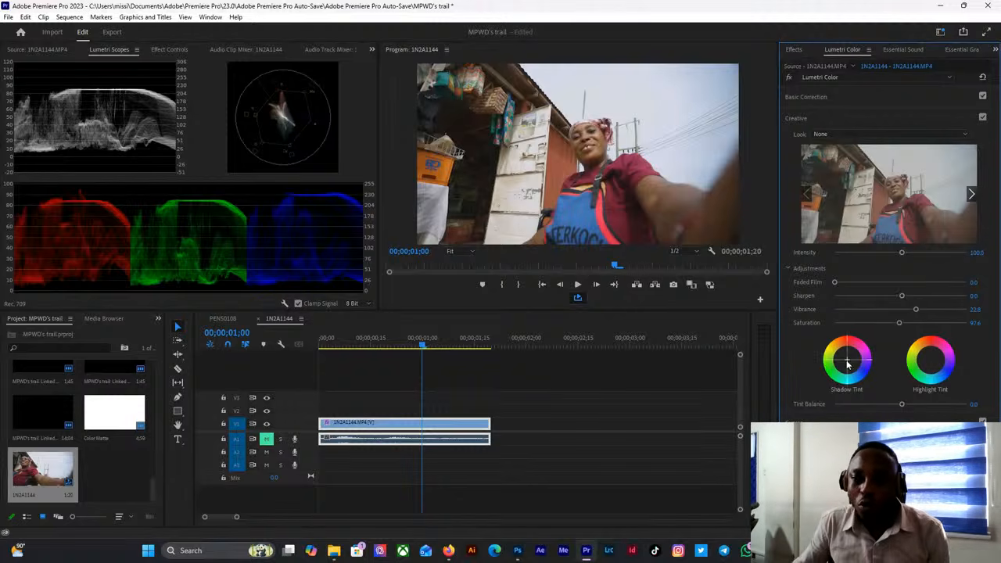
# Try a teal Shadow Tint with an orange Highlight Tint, and reset both color wheels.
pyautogui.moveTo(848, 362); pyautogui.dragTo(847, 371)
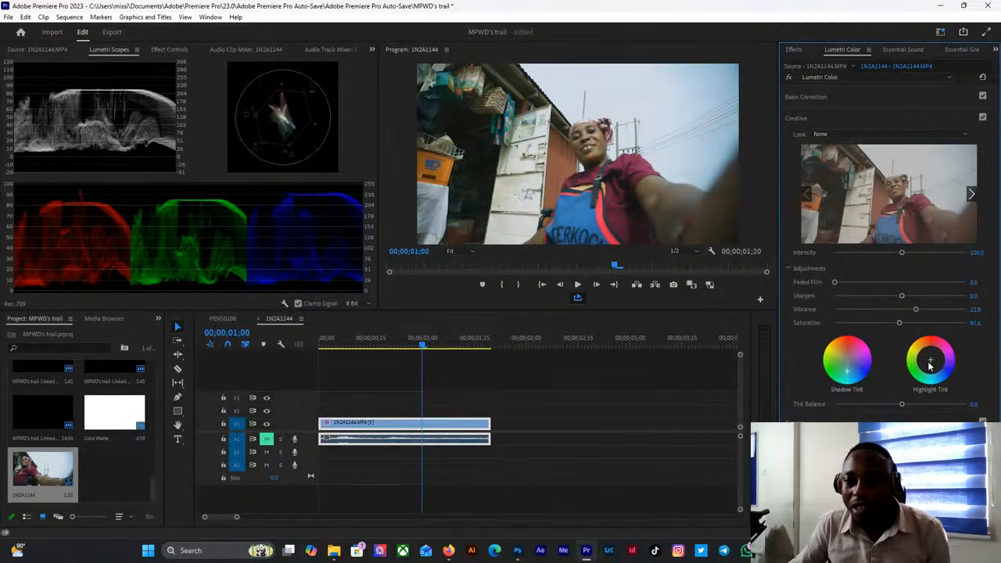
pyautogui.moveTo(929, 362); pyautogui.dragTo(927, 359)
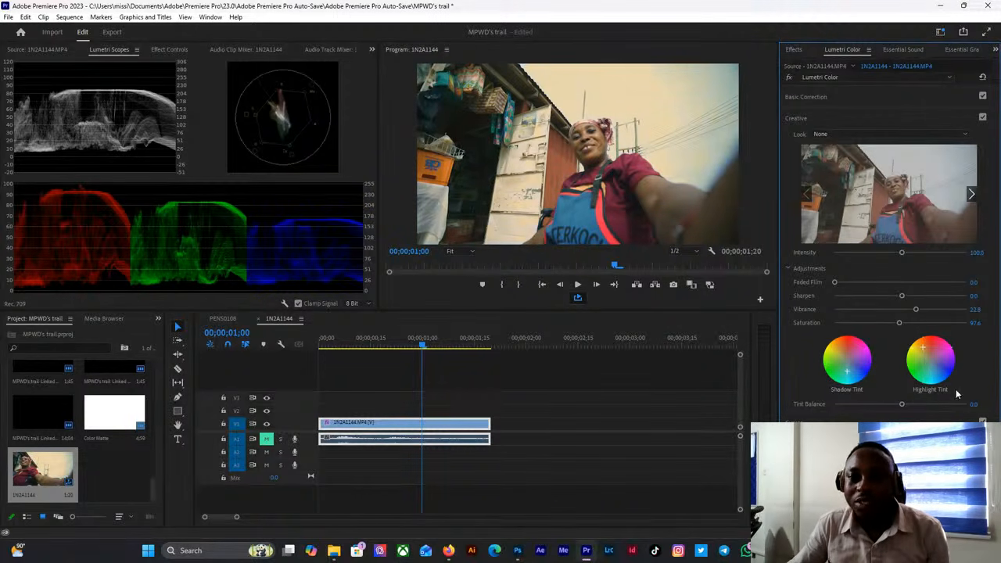
pyautogui.doubleClick(848, 371)
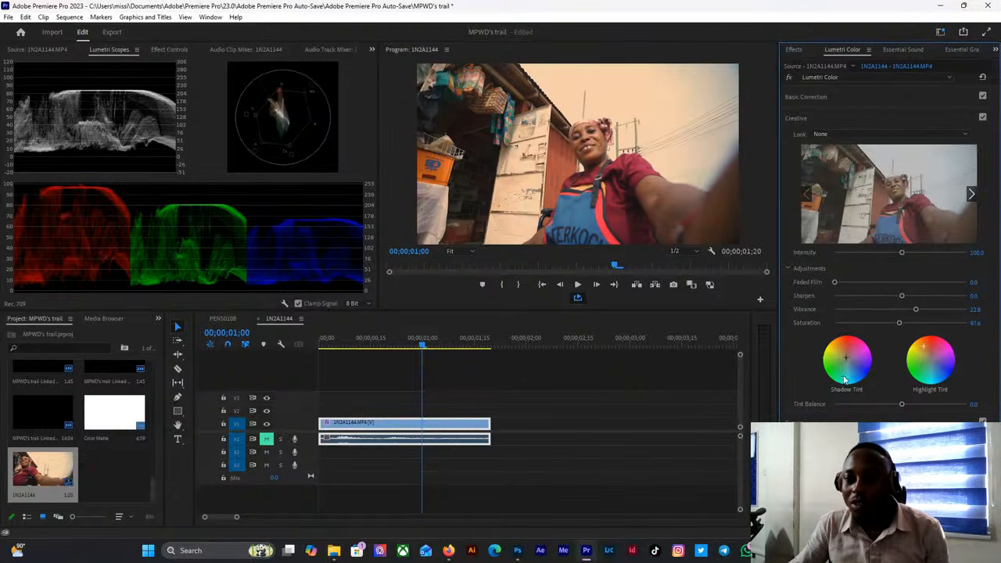
pyautogui.doubleClick(845, 367)
pyautogui.doubleClick(931, 363)
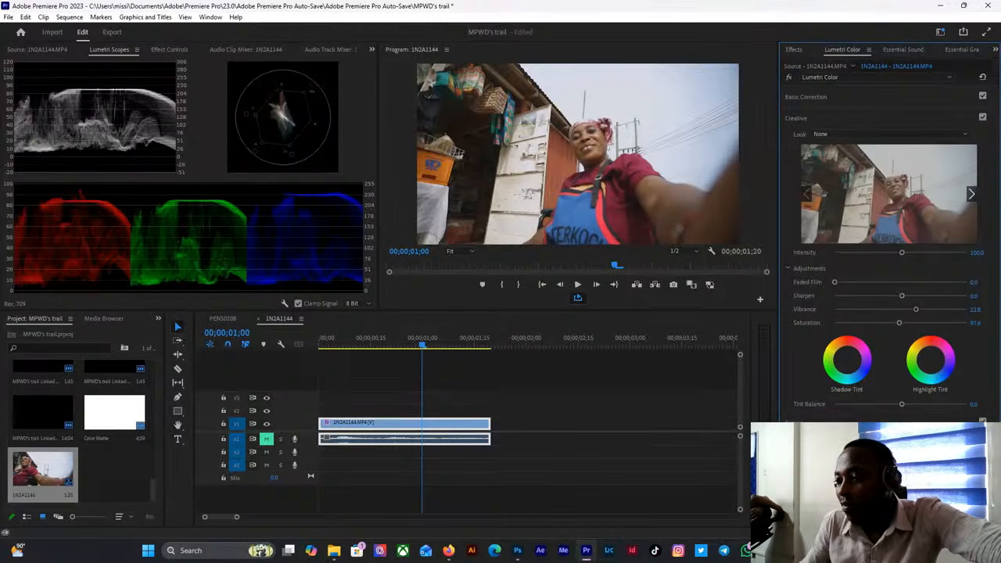
pyautogui.hotkey('alt', 'Tab')
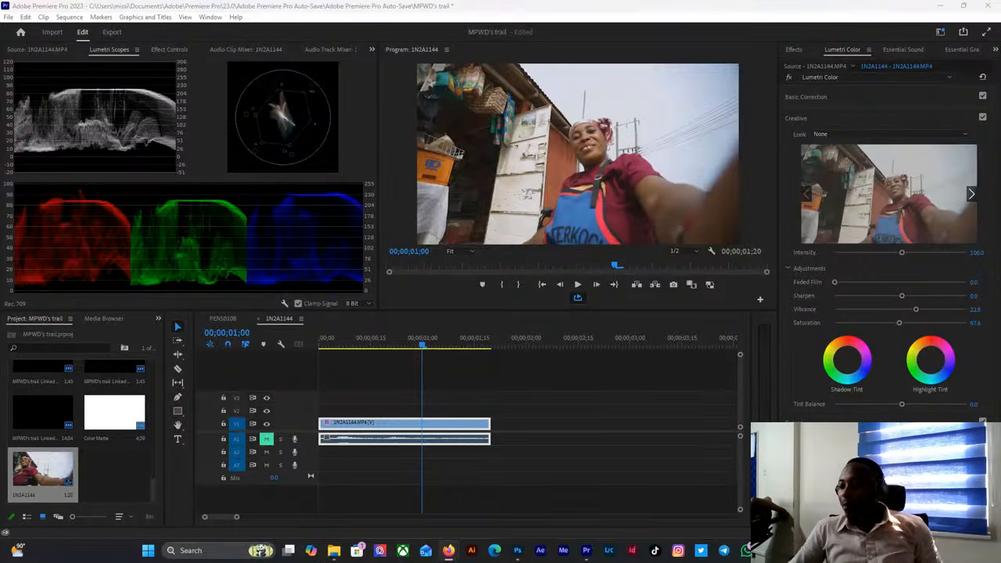
pyautogui.click(419, 428)
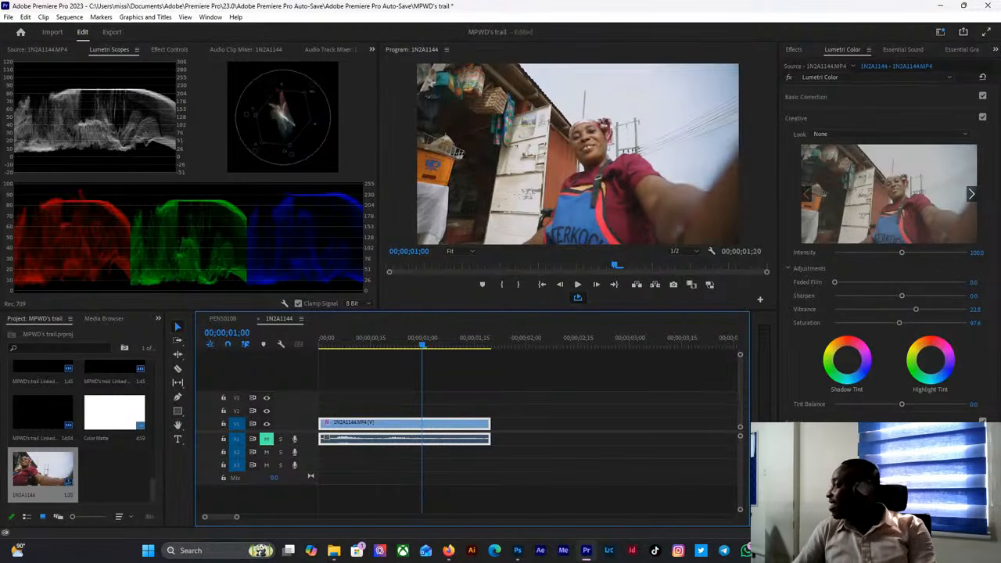
pyautogui.hotkey('alt', 'Tab')
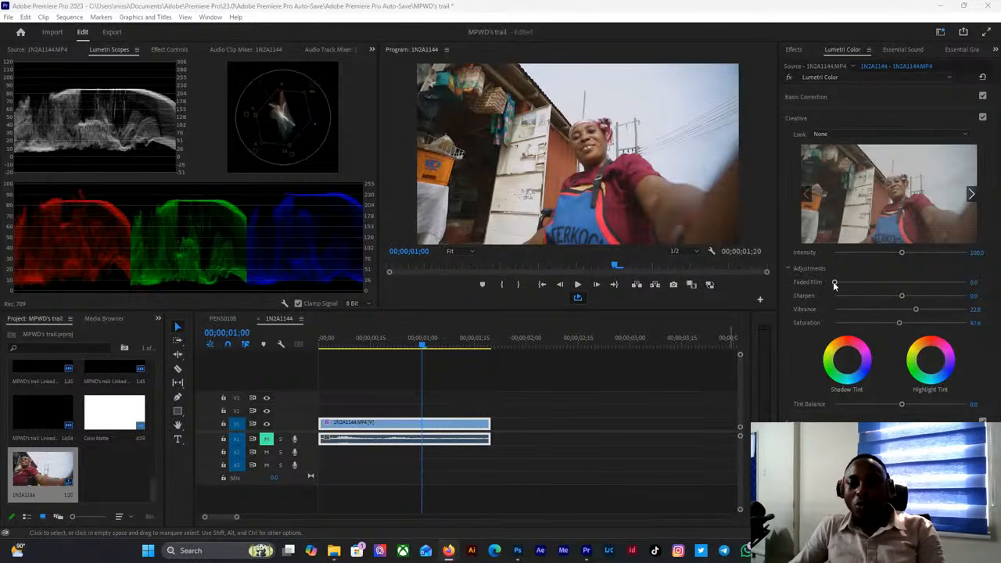
# Set Faded Film to 22.7 in the Creative adjustments and collapse the Creative section.
pyautogui.moveTo(834, 283); pyautogui.dragTo(864, 289)
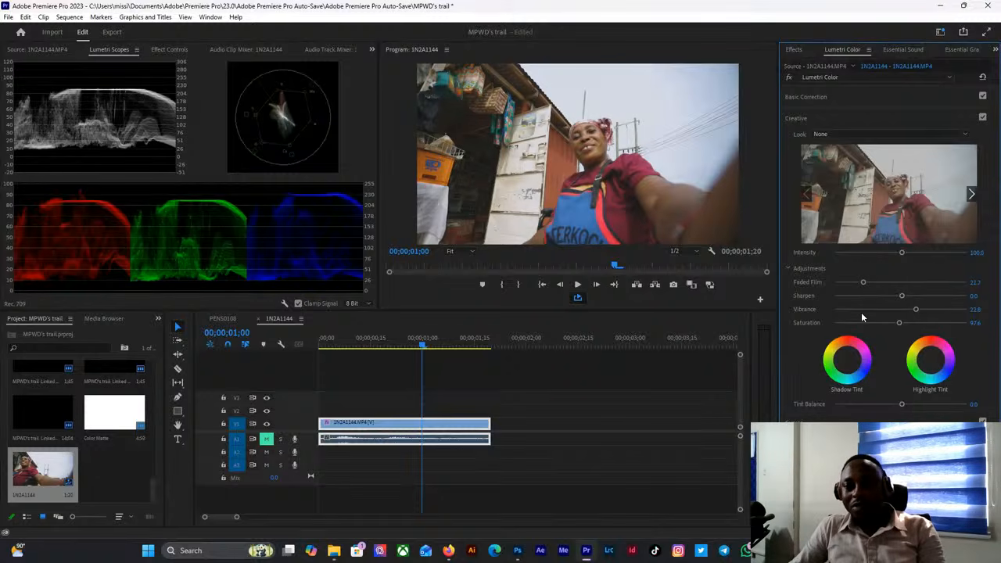
pyautogui.click(800, 118)
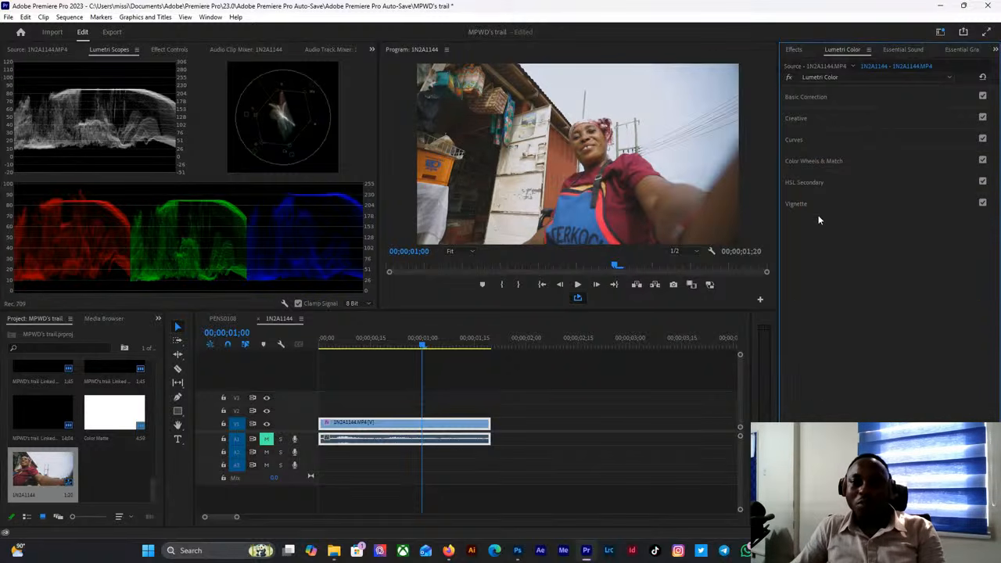
# Open the Curves section and add shadow, midtone and highlight control points along the white RGB curve.
pyautogui.click(798, 139)
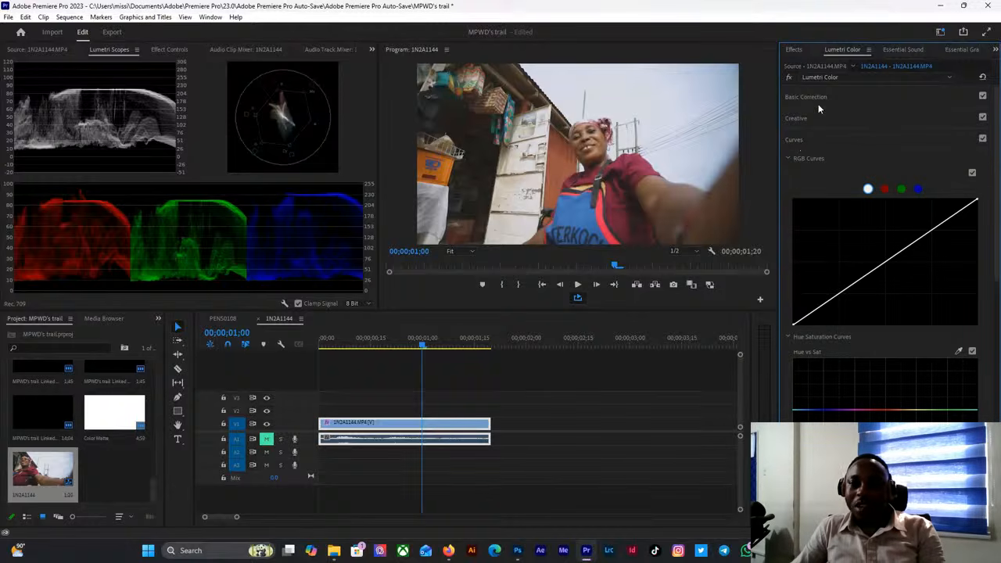
pyautogui.scroll(-2, 884, 263)
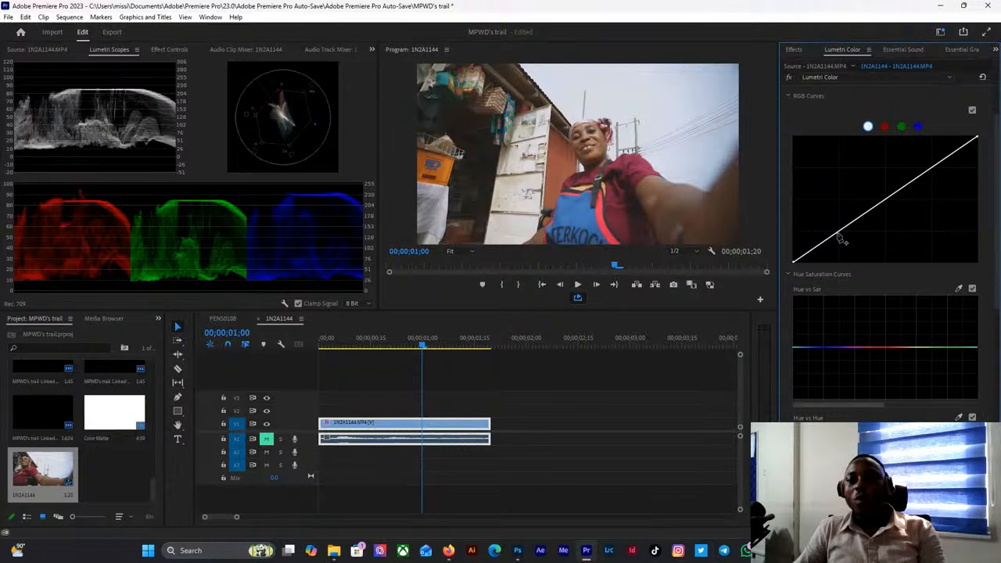
pyautogui.click(837, 233)
pyautogui.click(886, 198)
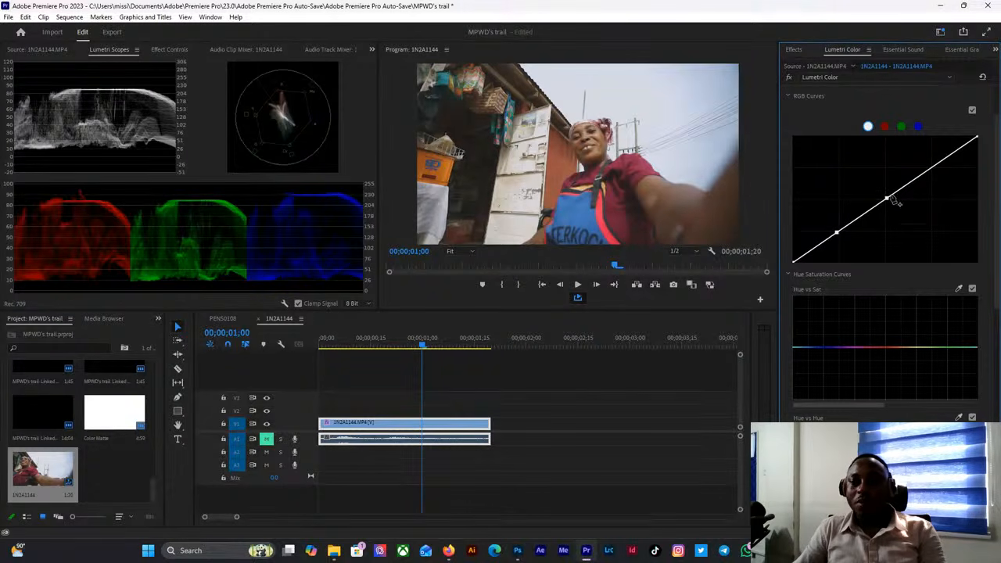
pyautogui.click(933, 166)
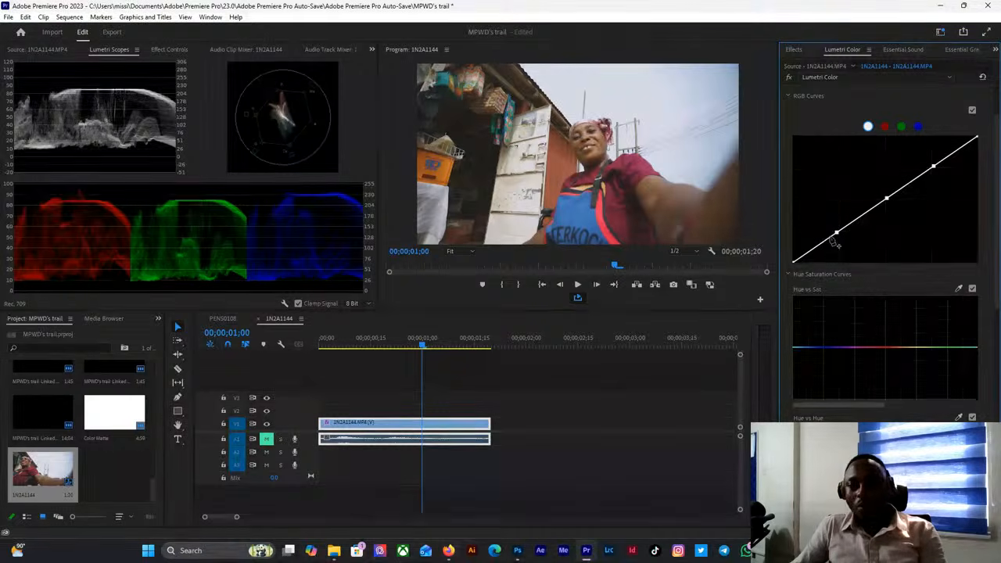
# Shape a gentle S-curve by lowering the shadows and raising highlights and midtones, with the black endpoint slightly lifted and the white endpoint slightly lowered.
pyautogui.moveTo(837, 235); pyautogui.dragTo(839, 239)
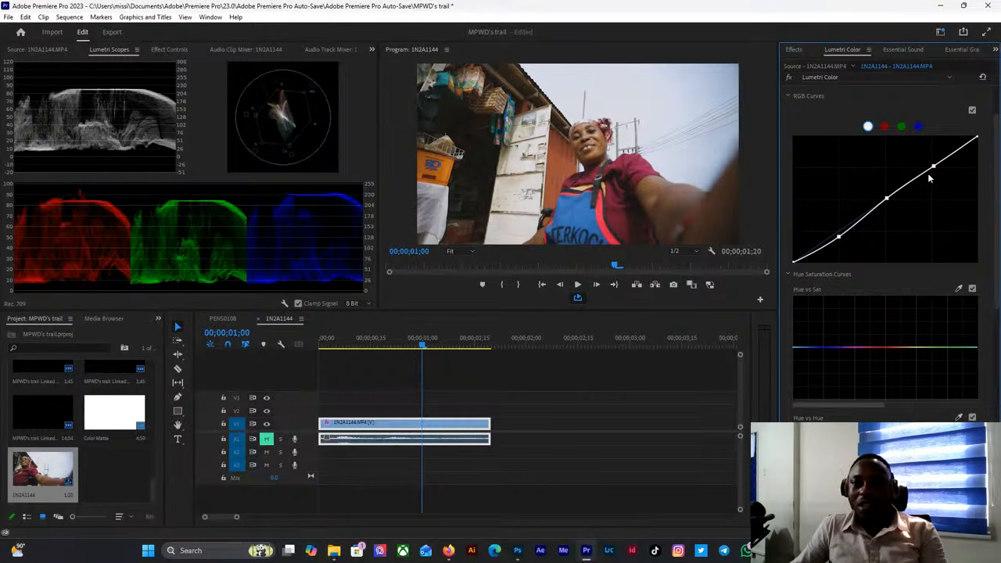
pyautogui.moveTo(933, 167); pyautogui.dragTo(932, 165)
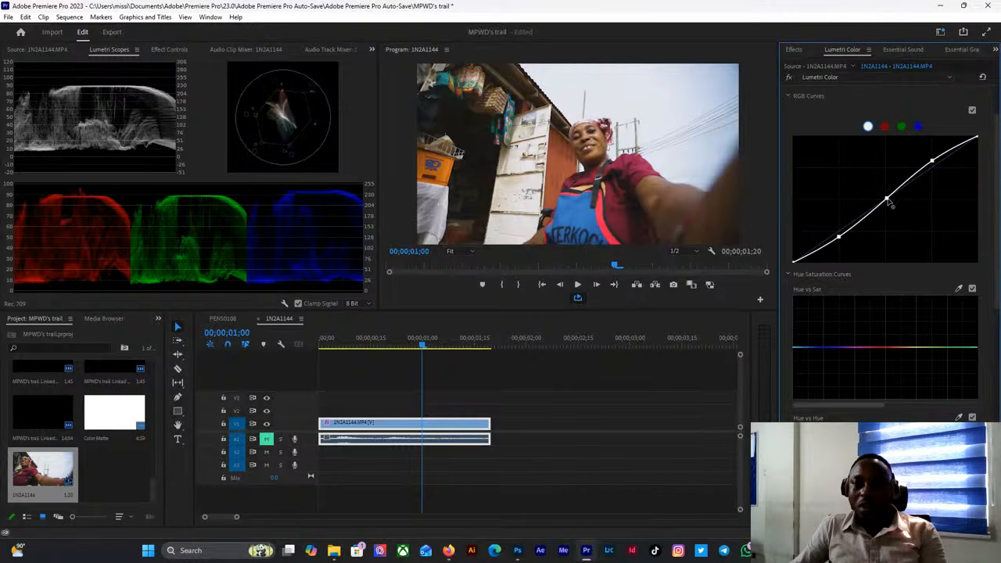
pyautogui.moveTo(886, 199); pyautogui.dragTo(883, 198)
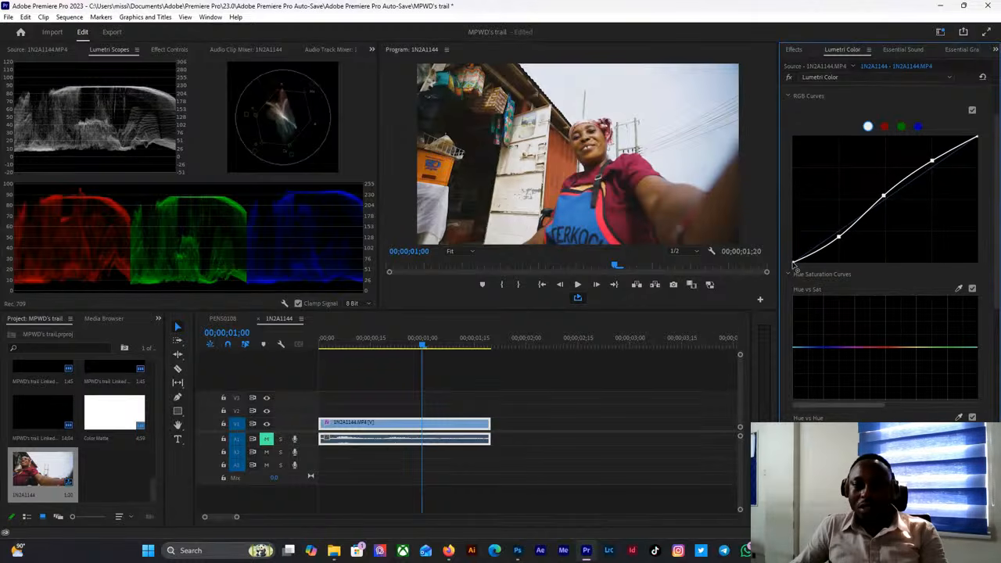
pyautogui.moveTo(793, 262); pyautogui.dragTo(793, 259)
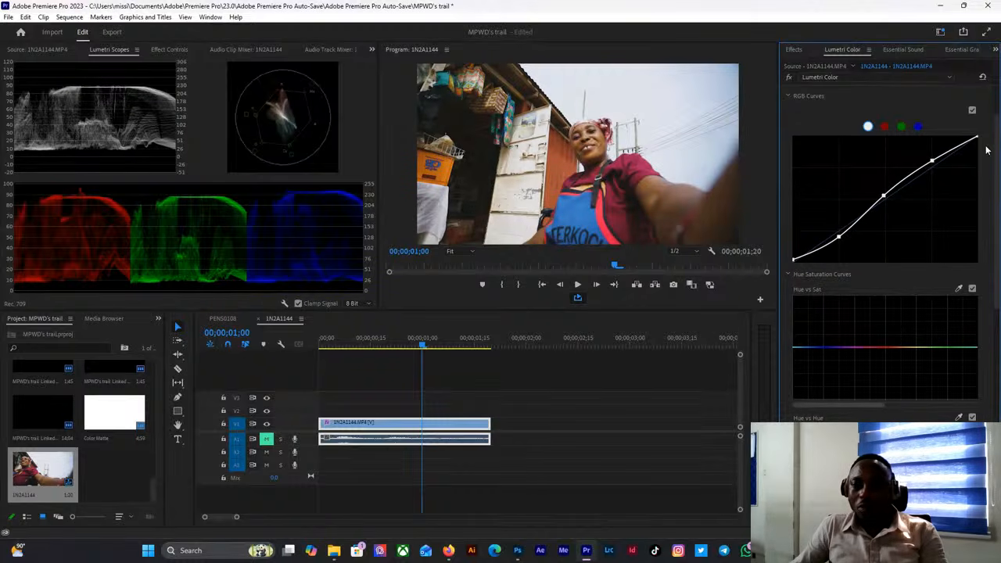
pyautogui.moveTo(978, 137); pyautogui.dragTo(977, 140)
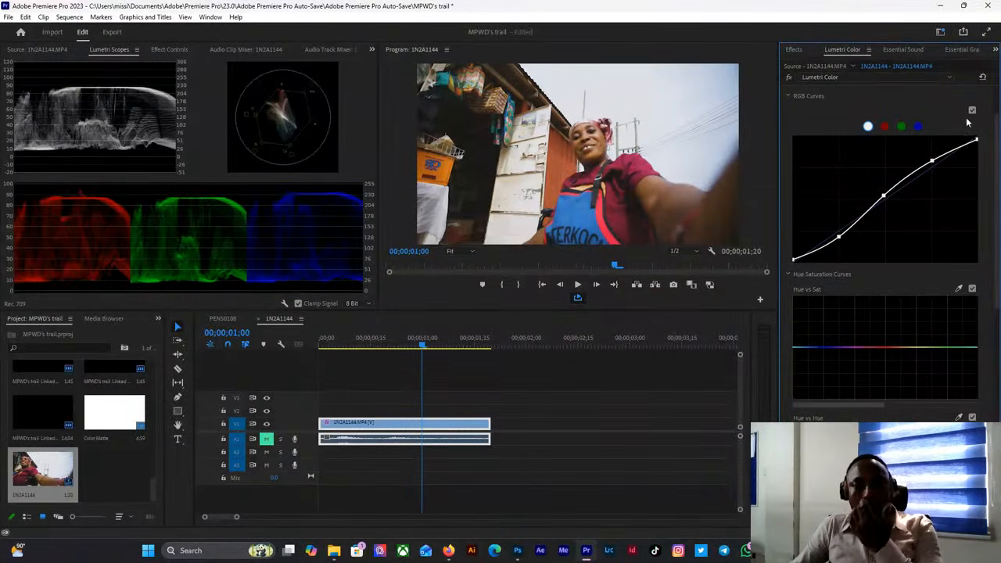
# Toggle the RGB Curves off and on repeatedly to compare the clip with and without the S-curve.
pyautogui.scroll(1, 968, 145)
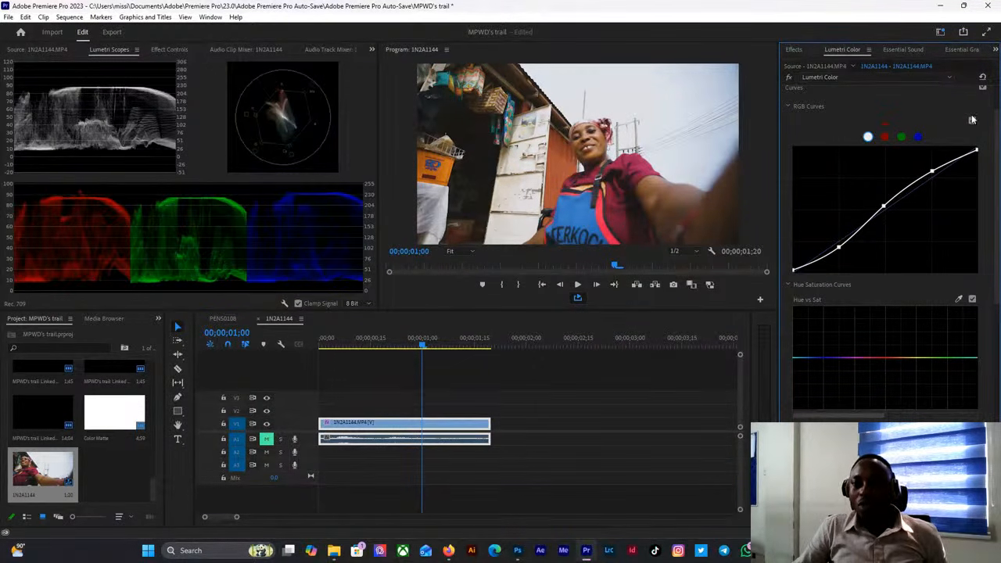
pyautogui.click(972, 121)
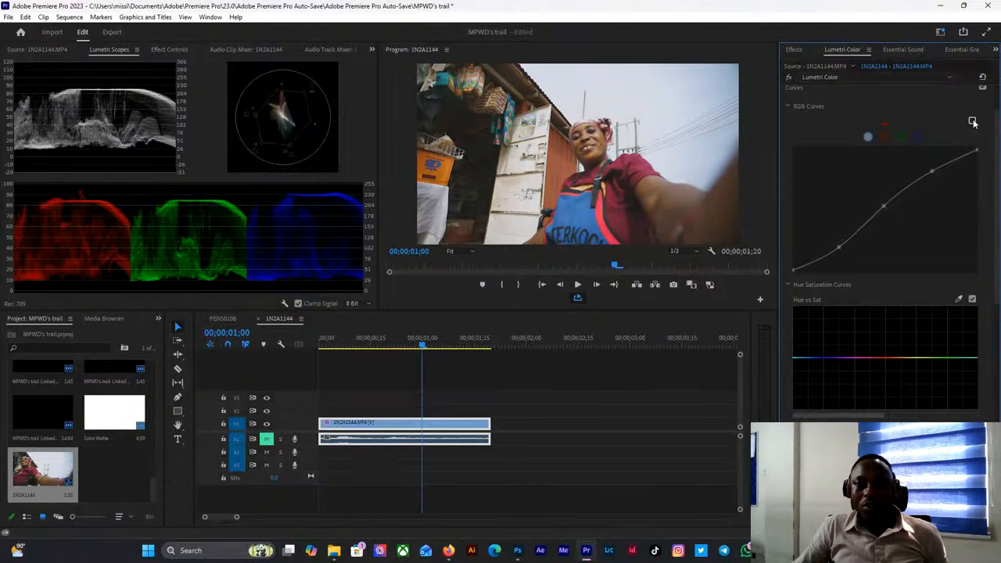
pyautogui.click(973, 121)
pyautogui.click(972, 121)
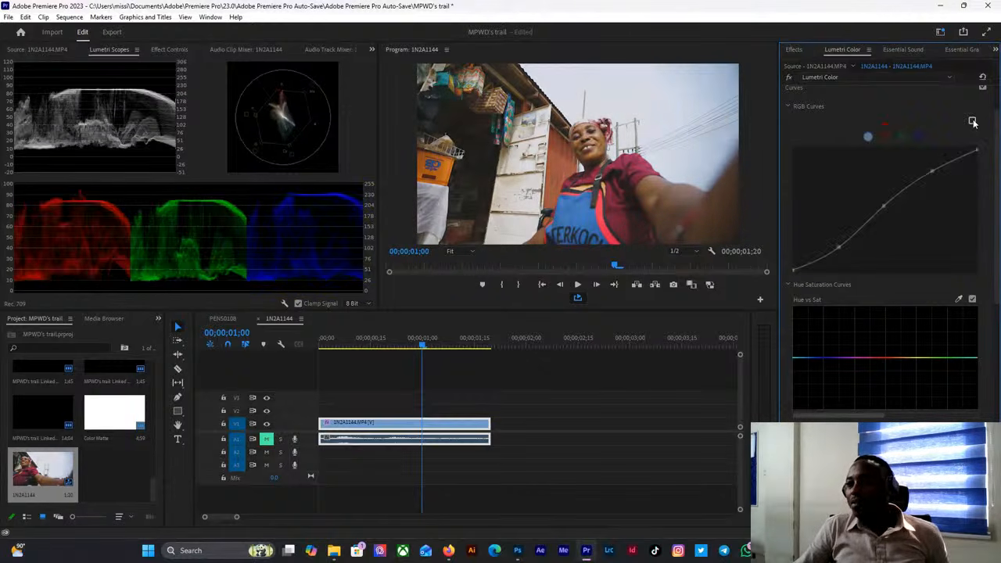
pyautogui.click(972, 121)
pyautogui.click(973, 121)
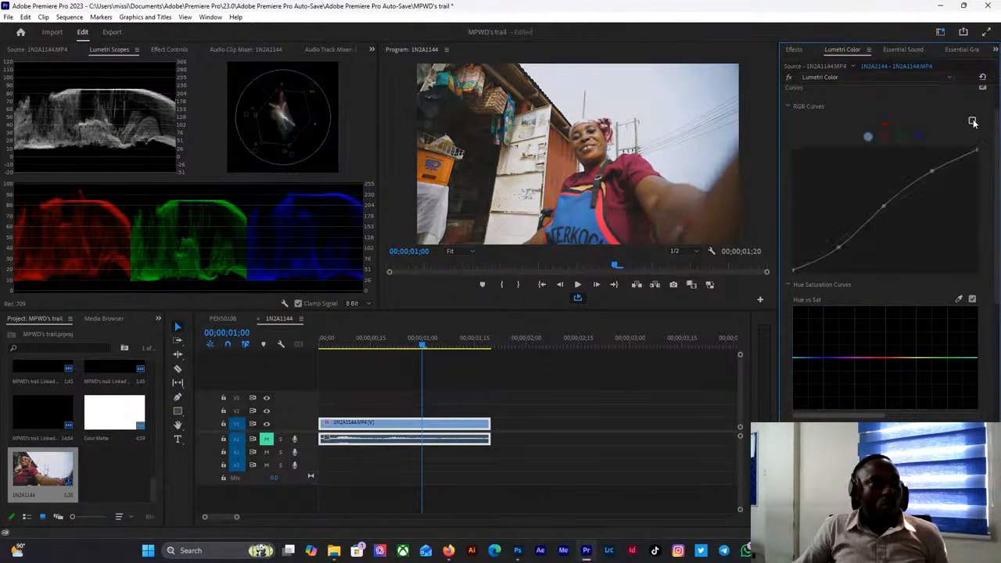
pyautogui.click(972, 121)
pyautogui.click(972, 121)
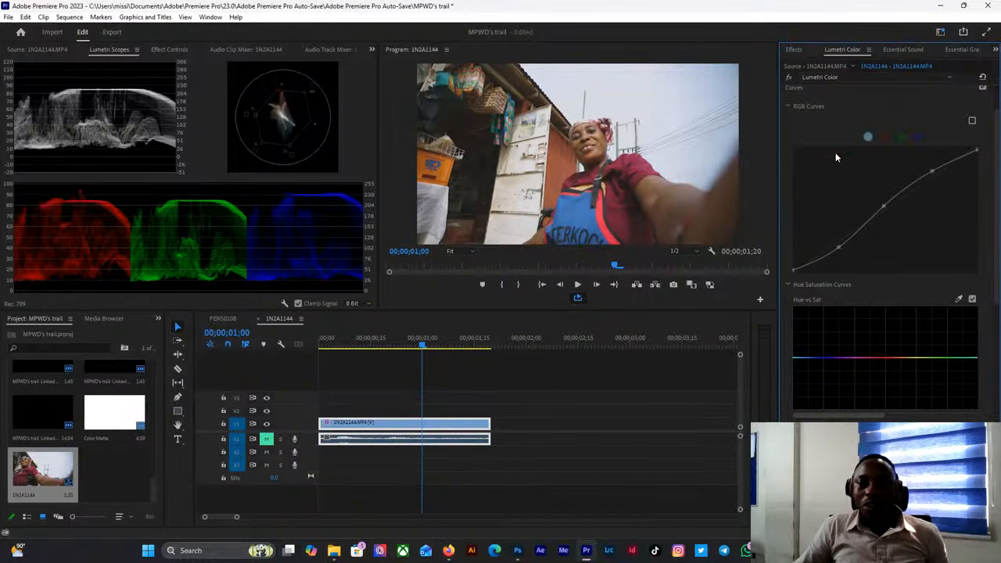
pyautogui.click(973, 122)
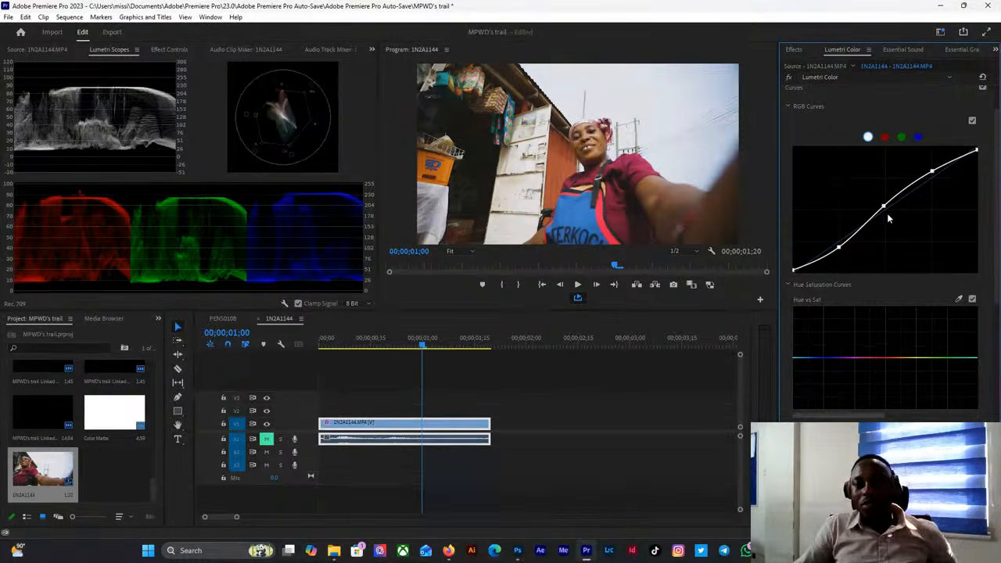
# Soften the S-curve by raising the shadow point slightly and lowering the highlight and midtone points a little.
pyautogui.moveTo(838, 249); pyautogui.dragTo(839, 246)
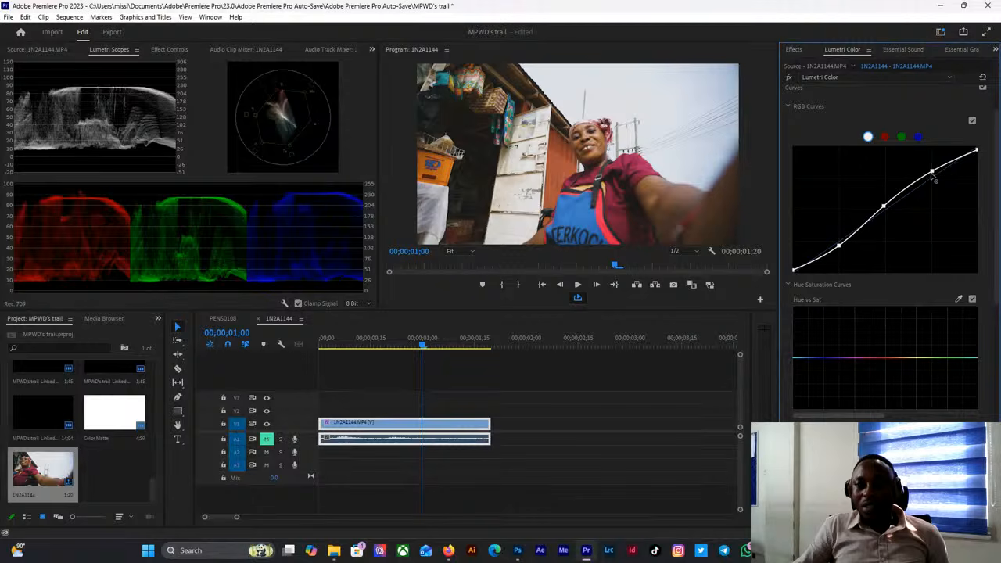
pyautogui.moveTo(932, 171); pyautogui.dragTo(933, 172)
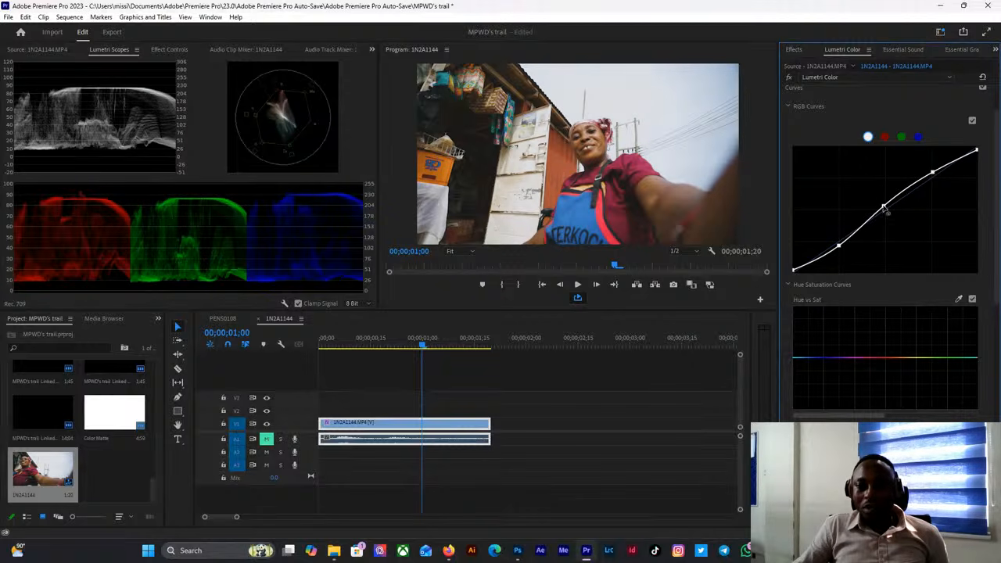
pyautogui.moveTo(884, 208); pyautogui.dragTo(883, 207)
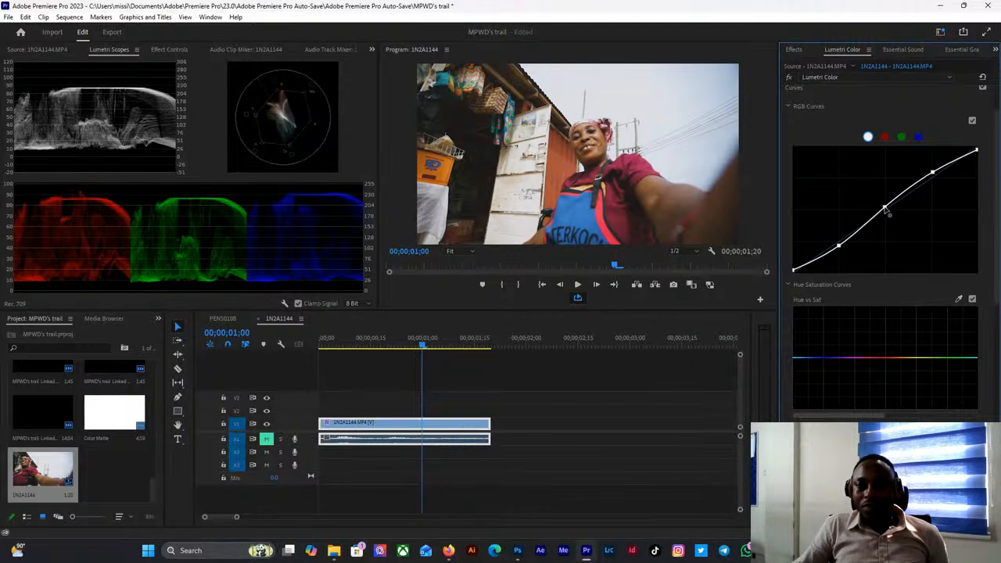
# Compare the clip with and without the softened RGB curve, leaving RGB Curves enabled.
pyautogui.click(972, 122)
pyautogui.click(972, 123)
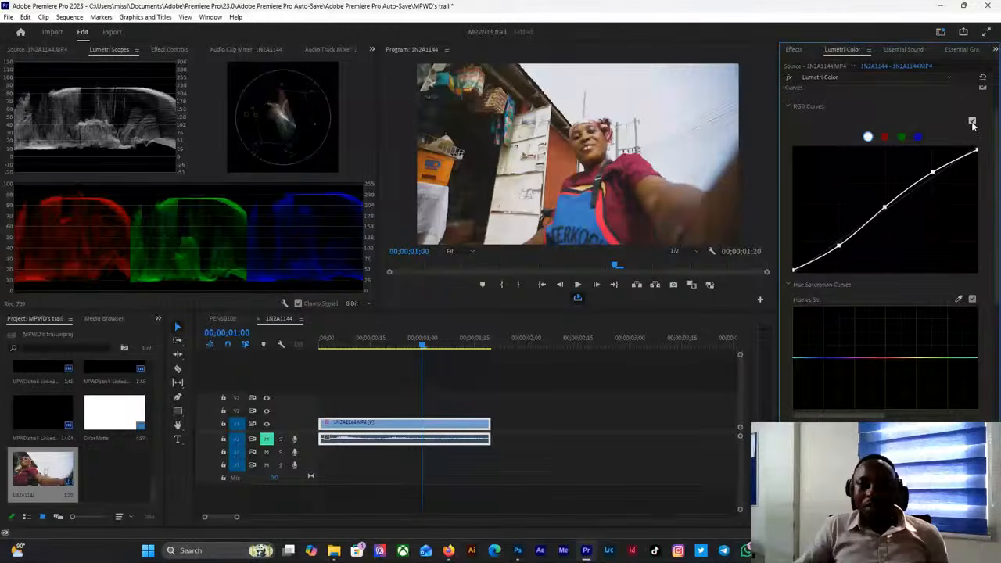
pyautogui.click(971, 123)
pyautogui.click(971, 122)
pyautogui.click(971, 122)
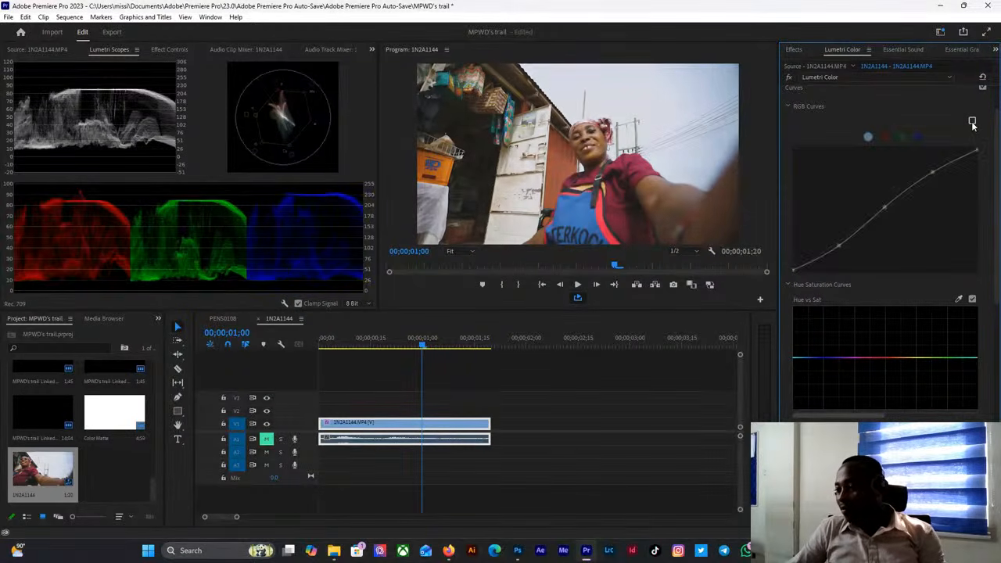
pyautogui.click(972, 123)
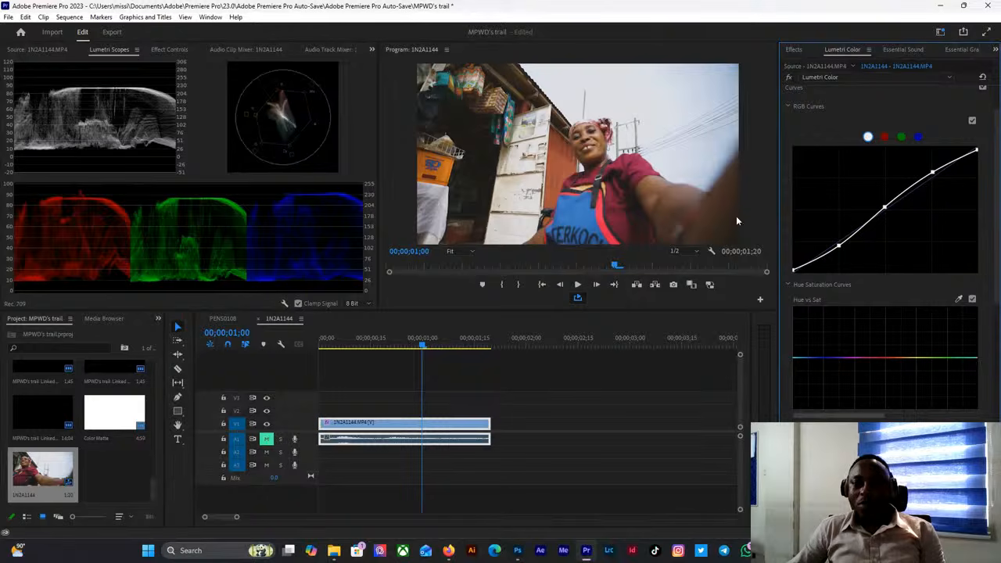
# Look through the Hue Saturation Curves, from Hue vs Sat and Hue vs Hue to Hue vs Luma, Luma vs Sat and Sat vs Sat.
pyautogui.scroll(-3, 848, 283)
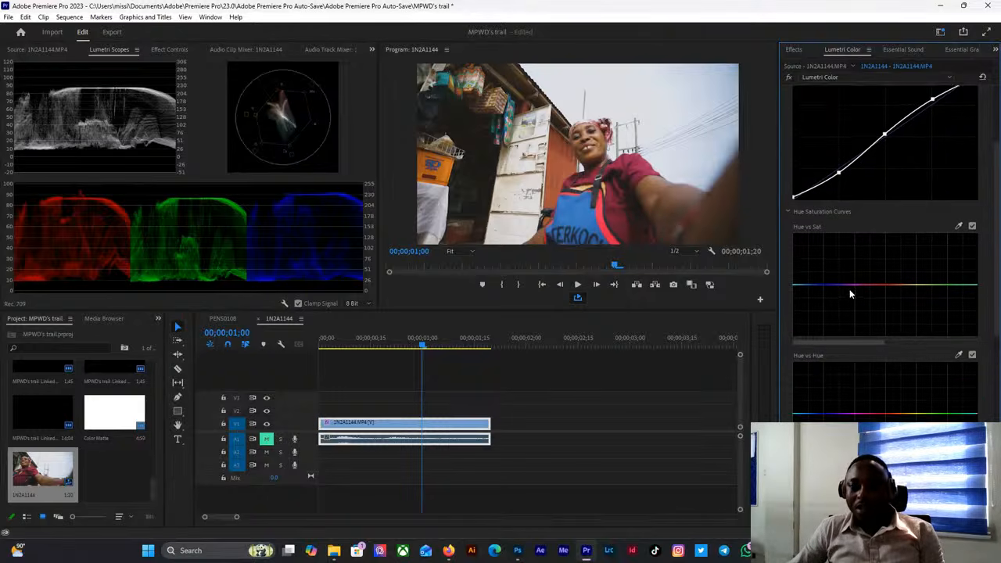
pyautogui.scroll(-1, 838, 316)
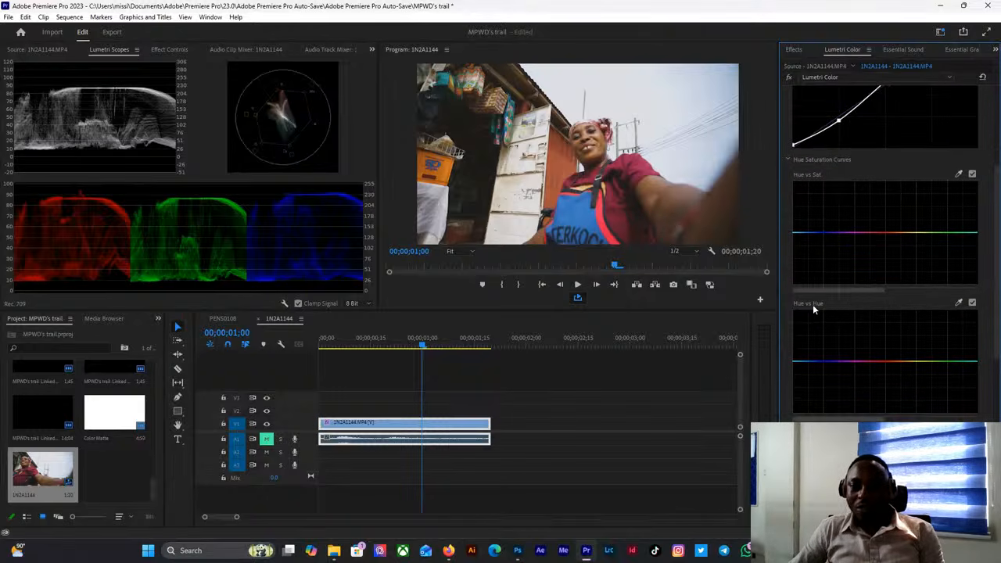
pyautogui.scroll(-3, 817, 310)
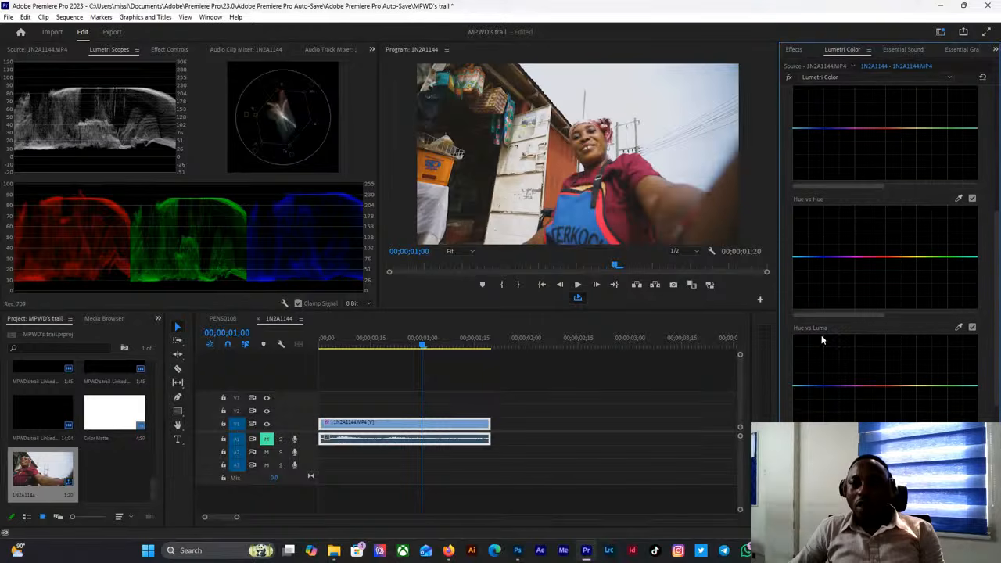
pyautogui.scroll(-4, 819, 330)
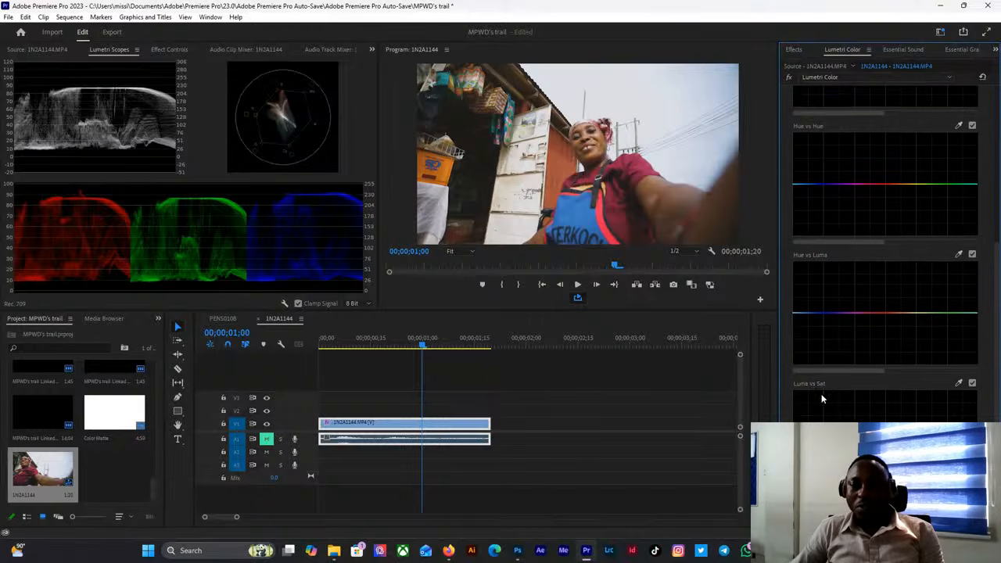
pyautogui.scroll(-3, 828, 386)
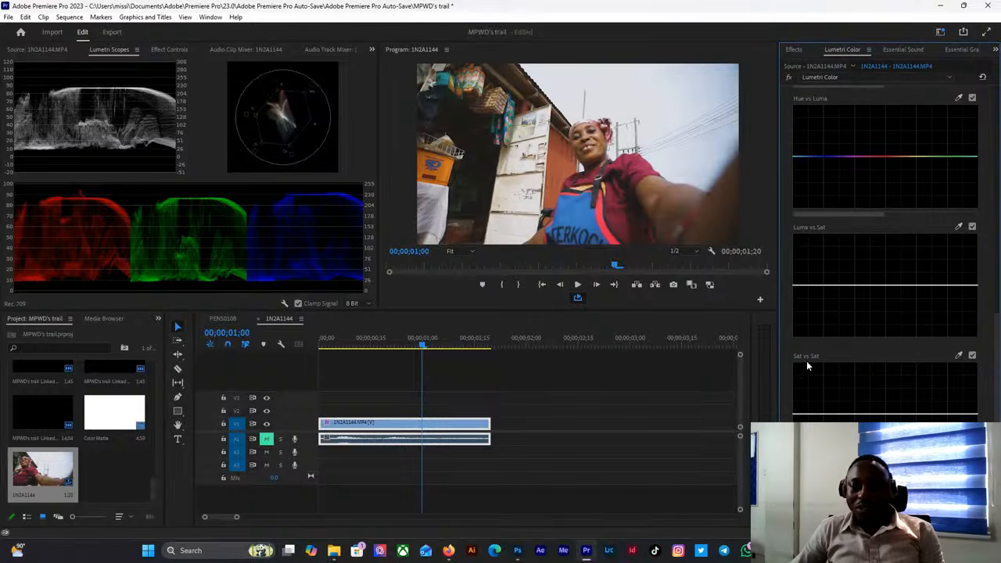
pyautogui.scroll(4, 833, 336)
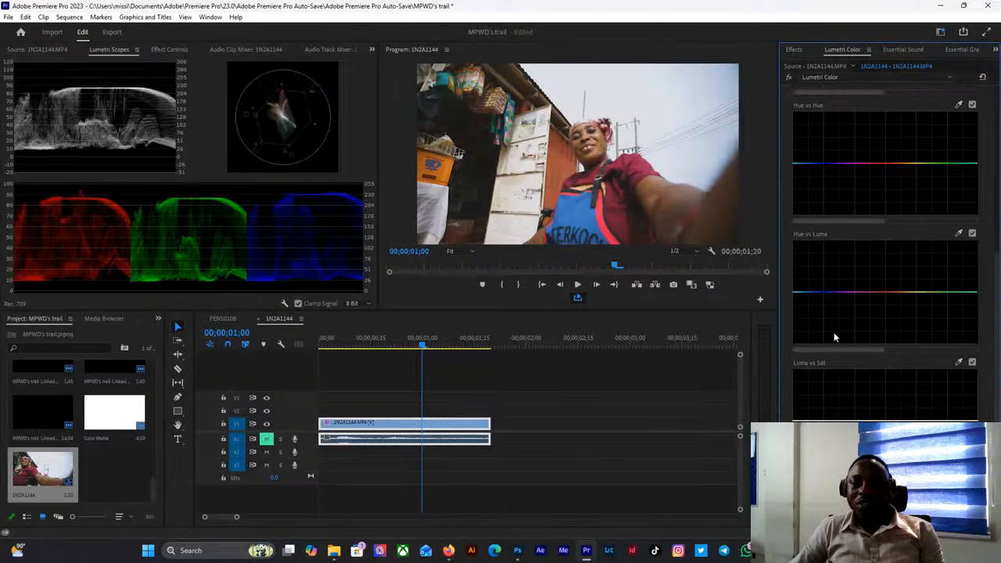
pyautogui.scroll(5, 835, 328)
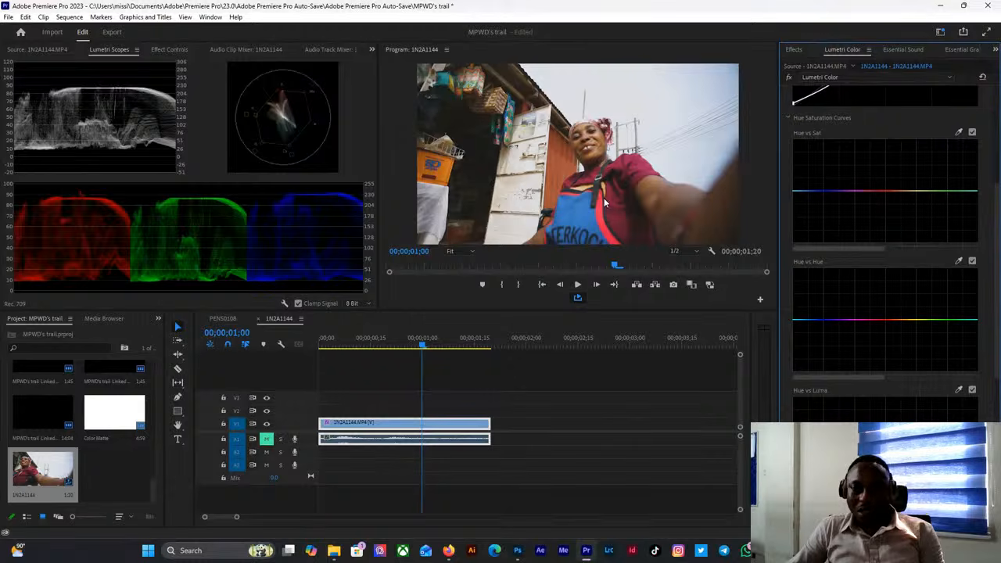
pyautogui.scroll(1, 832, 144)
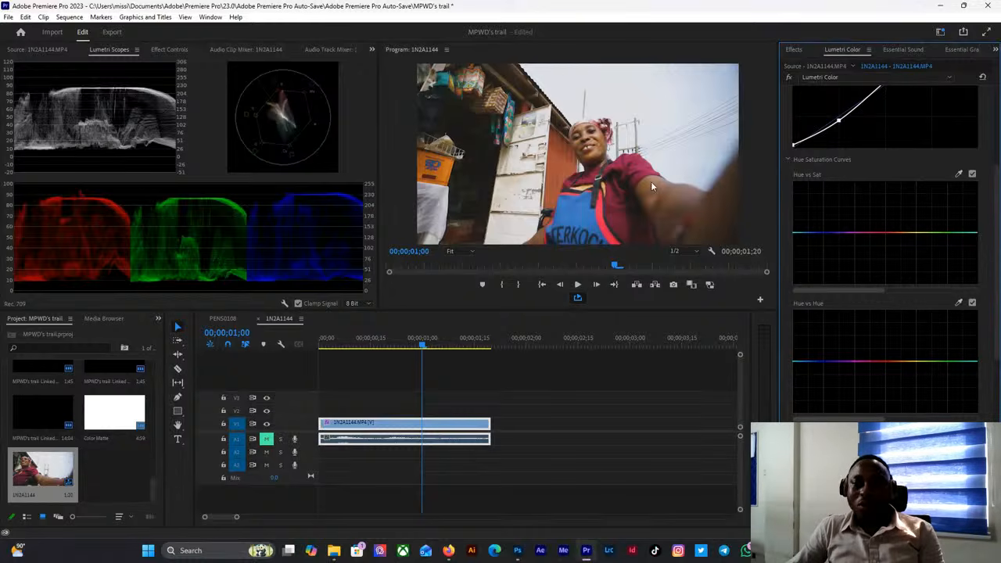
# Sample the red apron strap for the Hue vs Sat curve, narrow the selected red range and pull its centre point down to reduce red saturation.
pyautogui.click(959, 174)
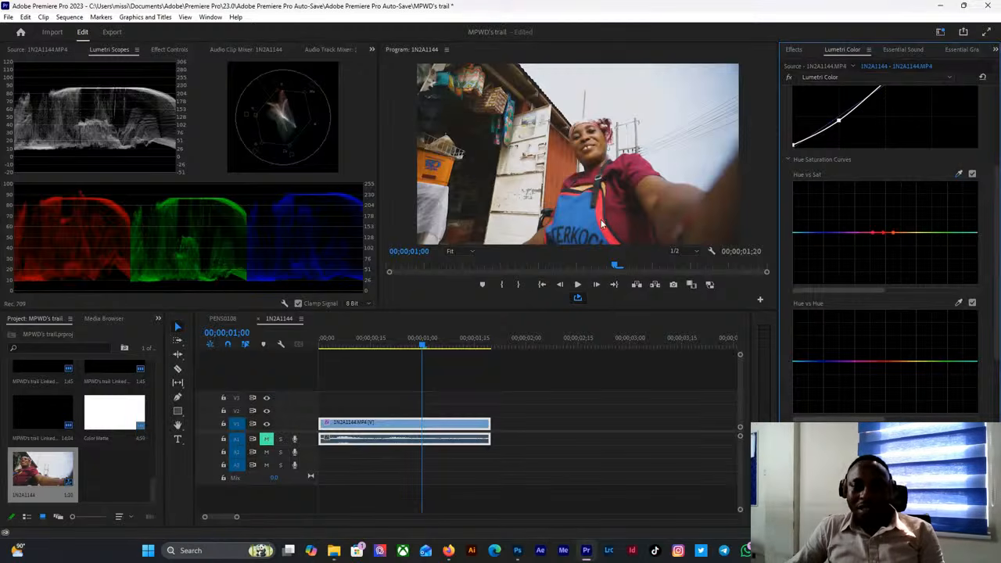
pyautogui.click(605, 215)
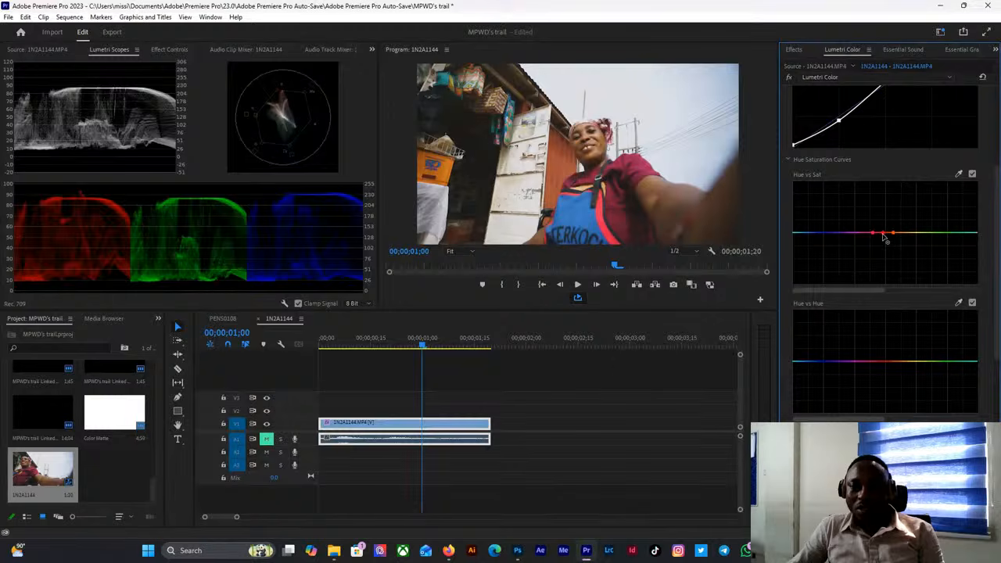
pyautogui.moveTo(883, 233)
pyautogui.mouseDown()
pyautogui.moveTo(883, 287)
pyautogui.moveTo(883, 237)
pyautogui.mouseUp()
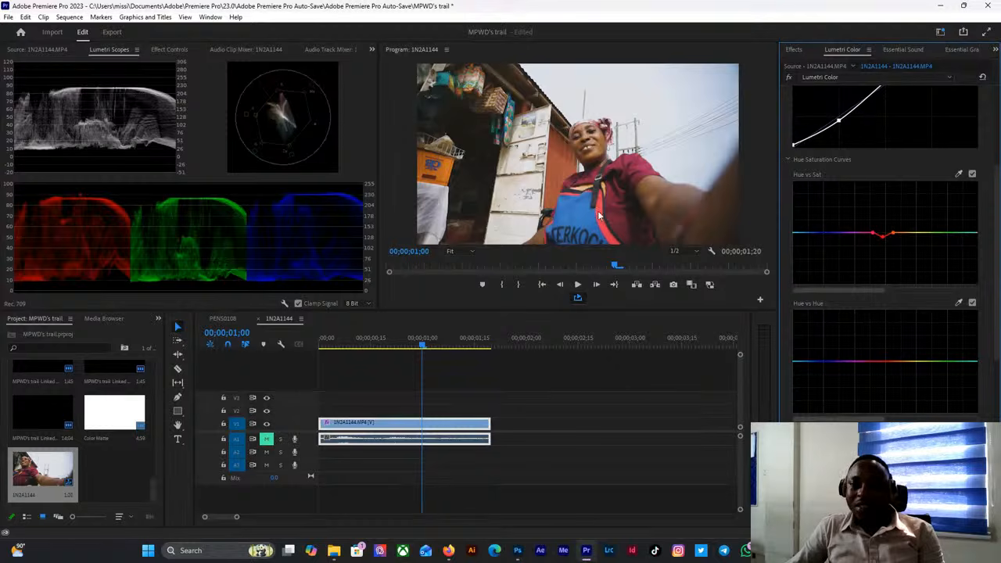
pyautogui.moveTo(883, 238)
pyautogui.mouseDown()
pyautogui.moveTo(884, 283)
pyautogui.moveTo(887, 243)
pyautogui.moveTo(873, 238)
pyautogui.moveTo(889, 233)
pyautogui.moveTo(885, 243)
pyautogui.mouseUp()
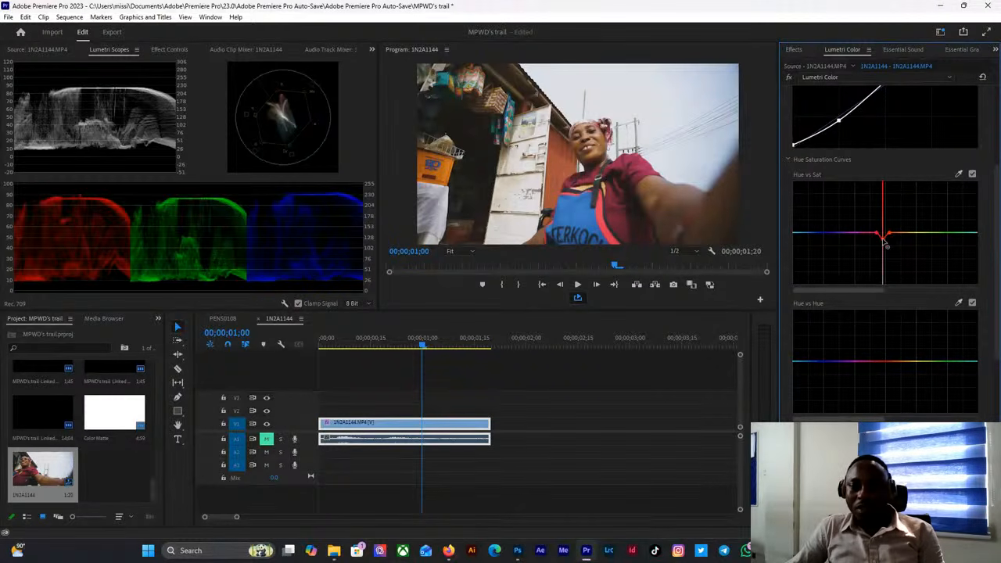
pyautogui.moveTo(883, 237); pyautogui.dragTo(883, 241)
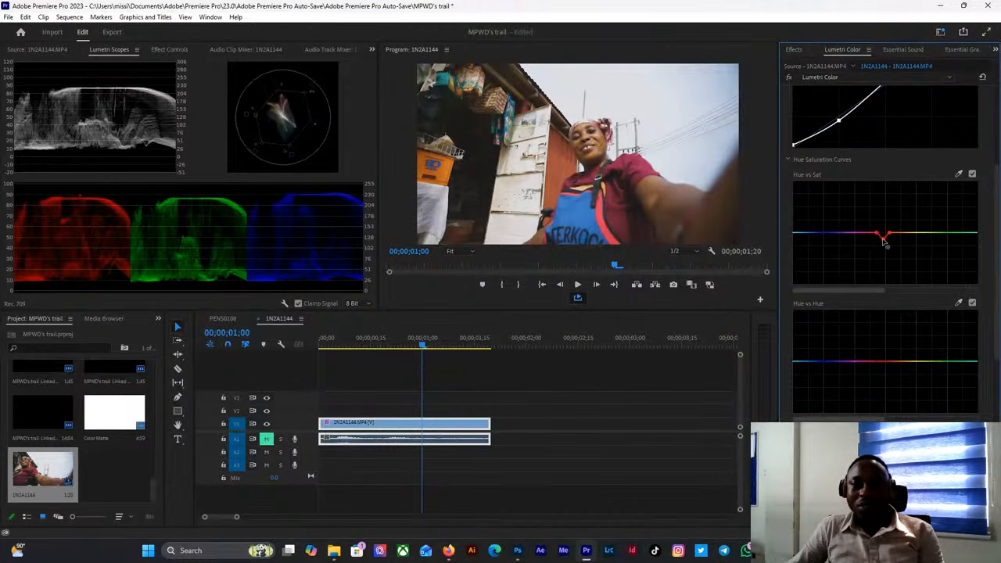
pyautogui.moveTo(883, 236); pyautogui.dragTo(883, 249)
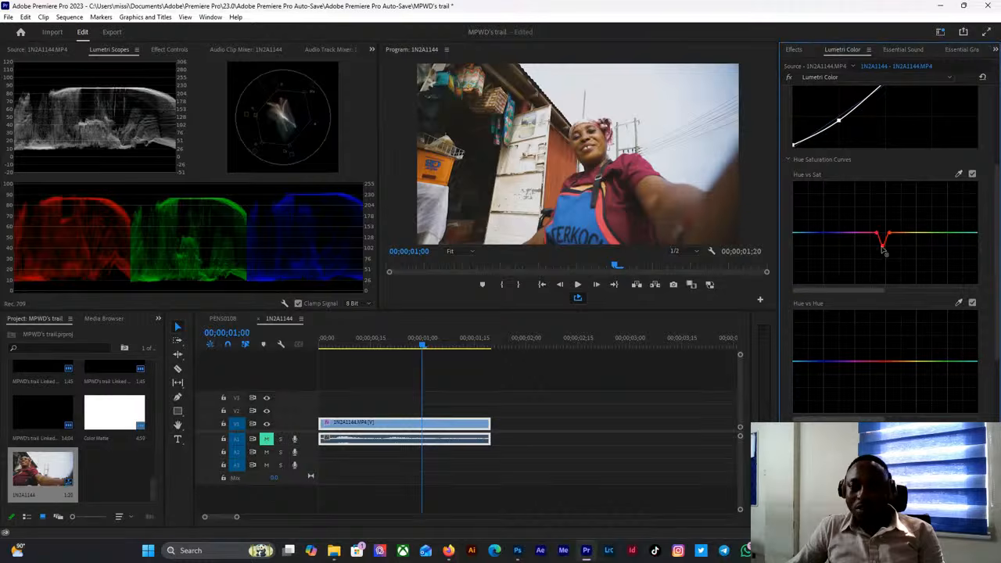
# Raise the red hue's control point on the Hue vs Sat curve to leave a slight desaturation.
pyautogui.moveTo(883, 248); pyautogui.dragTo(883, 242)
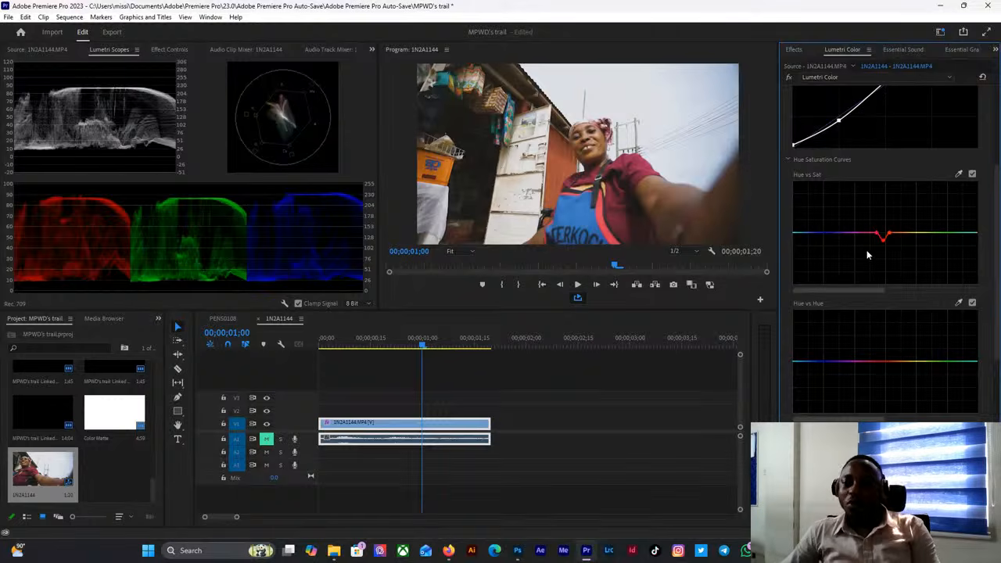
# Try shifting the orange crate's sampled hue toward green on the Hue vs Hue curve, then reset the curve.
pyautogui.scroll(-3, 860, 255)
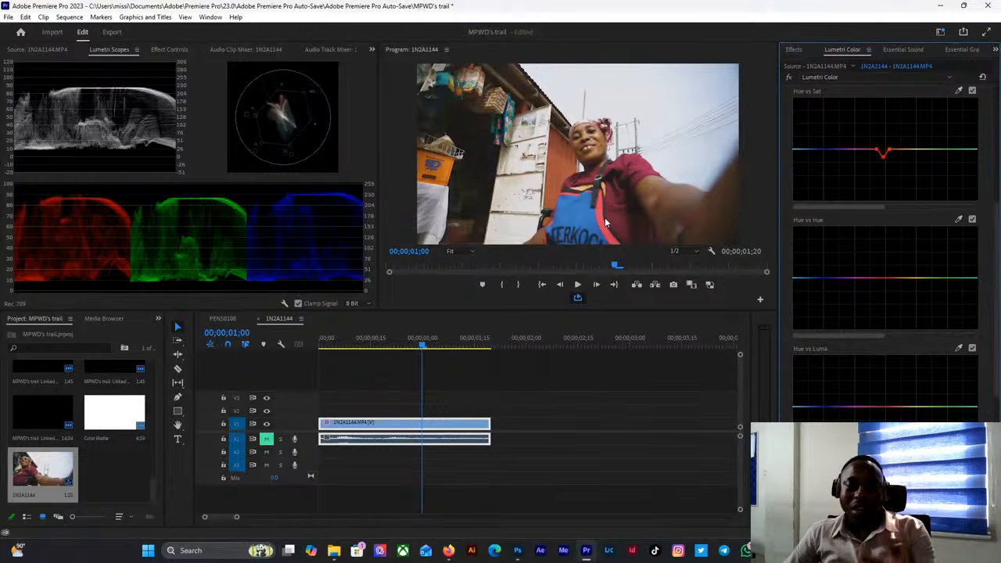
pyautogui.click(957, 218)
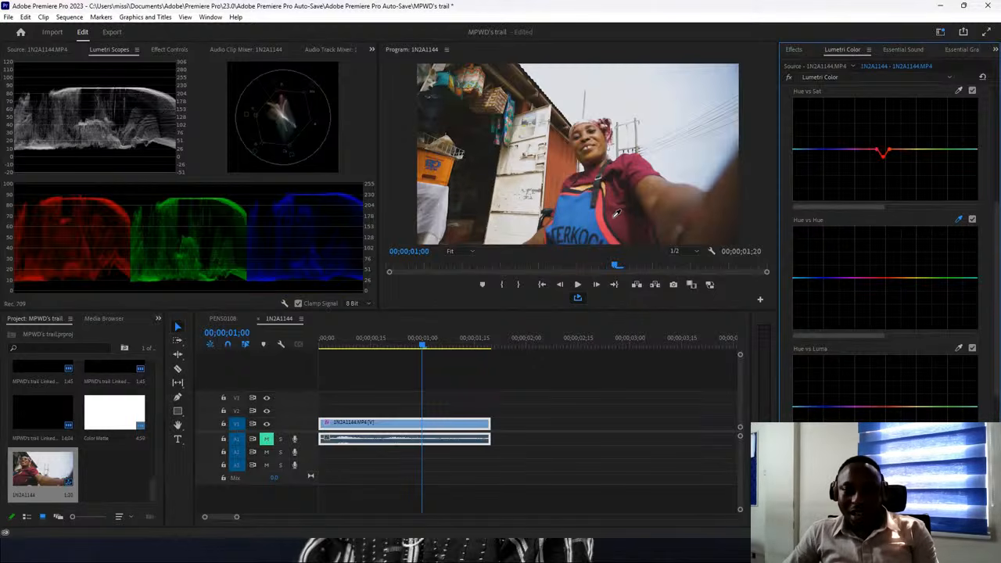
pyautogui.click(447, 167)
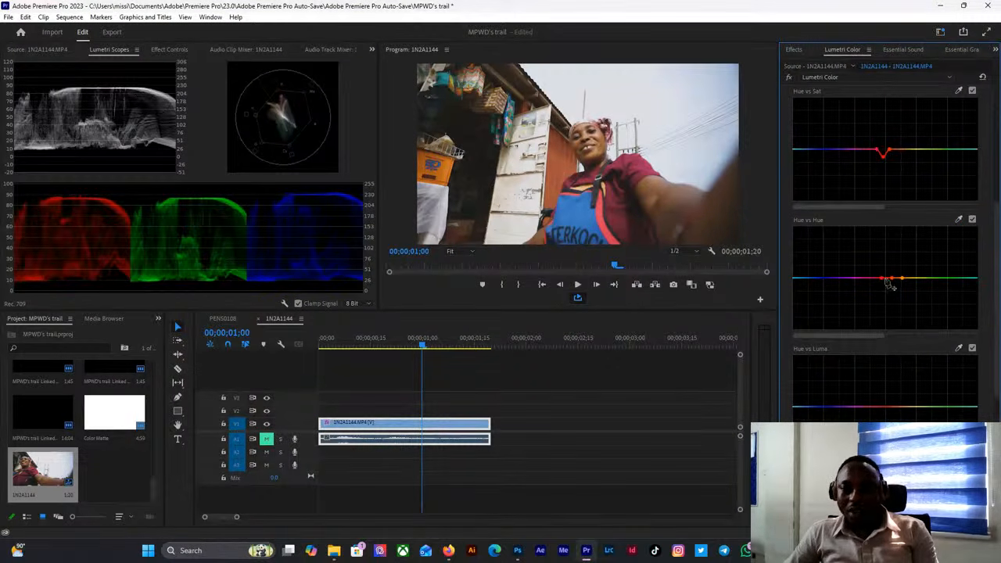
pyautogui.moveTo(891, 278); pyautogui.dragTo(891, 306)
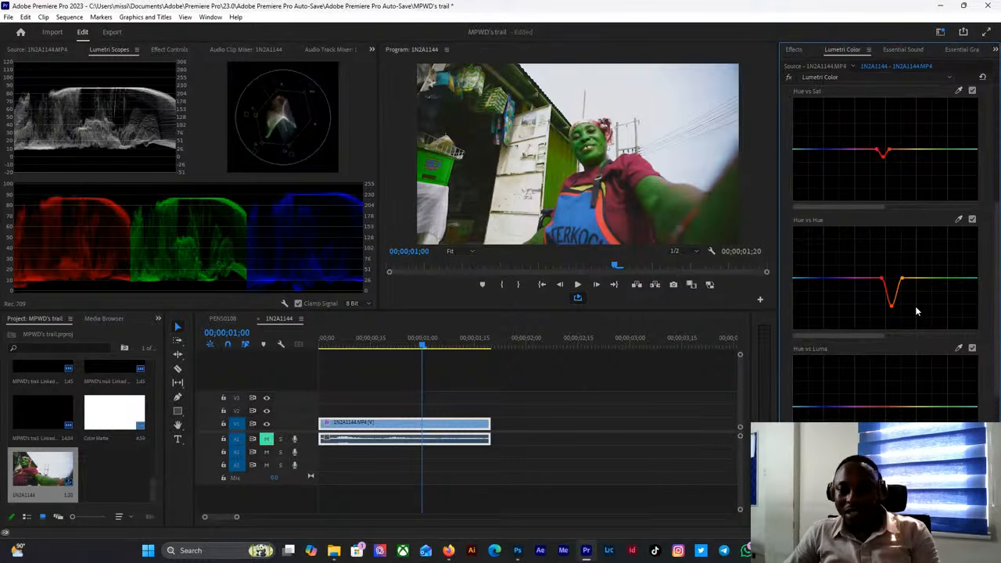
pyautogui.moveTo(891, 305); pyautogui.dragTo(892, 280)
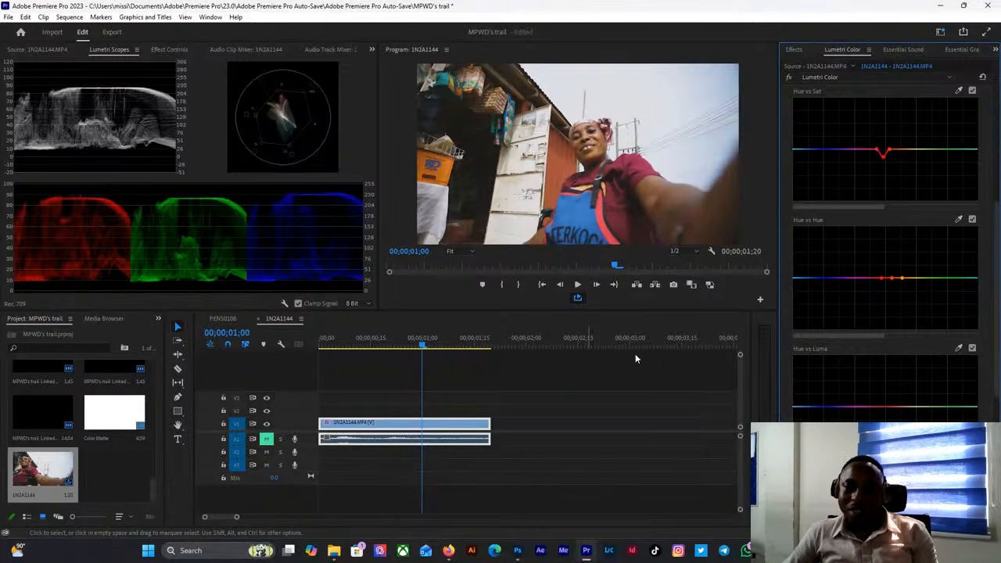
pyautogui.click(837, 77)
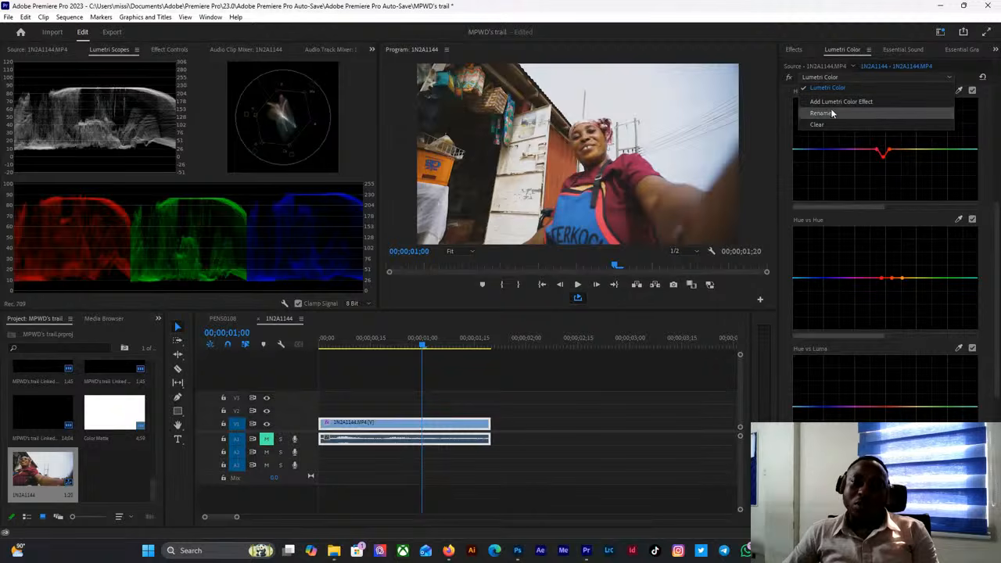
pyautogui.click(833, 75)
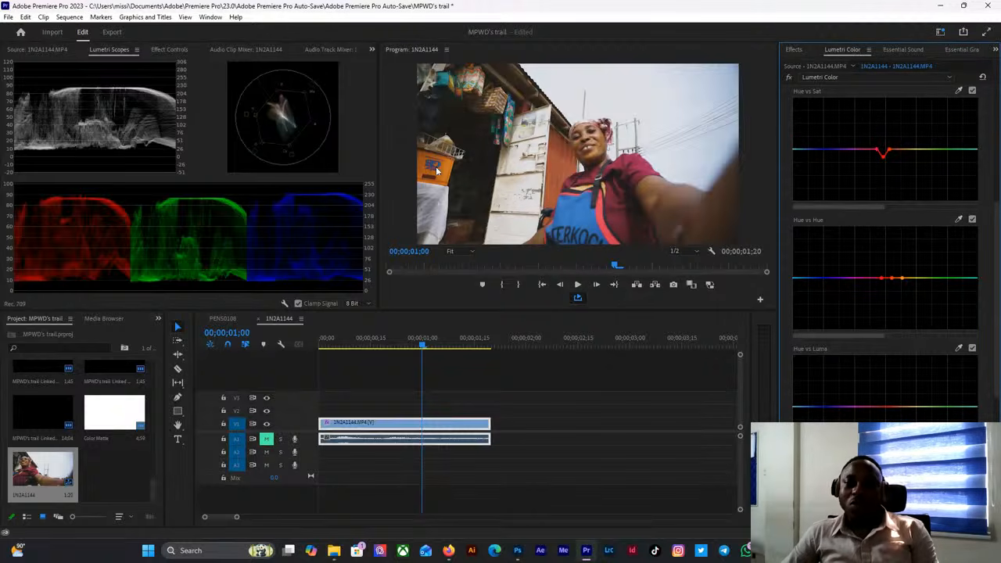
pyautogui.doubleClick(882, 301)
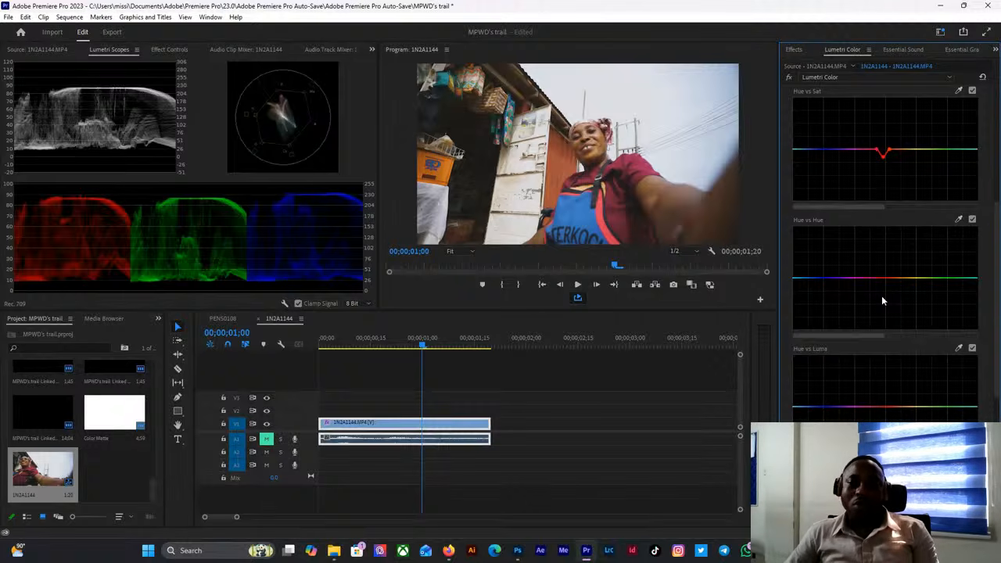
# Try darkening the sky's sampled blue on the Hue vs Luma curve and undo the change.
pyautogui.scroll(-3, 884, 294)
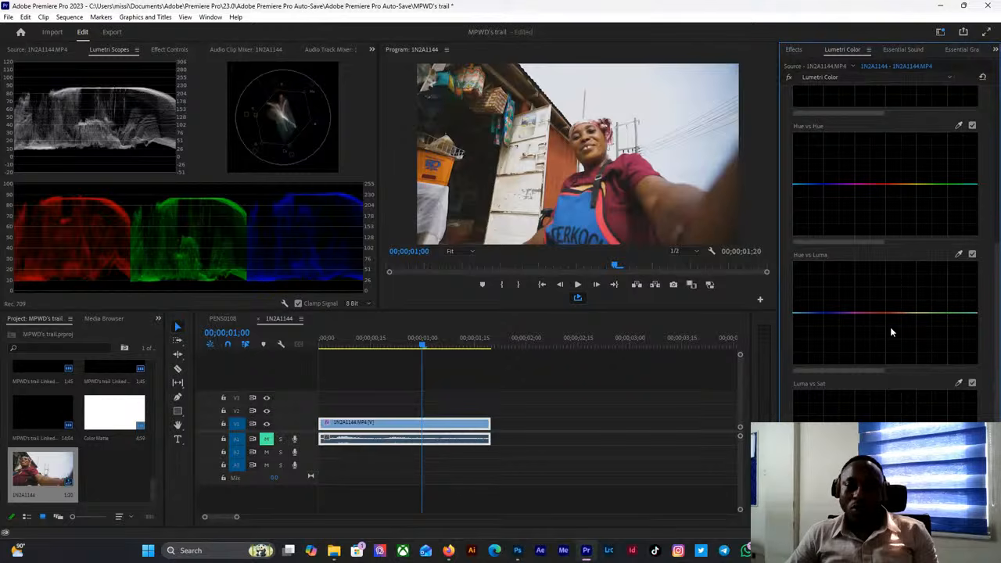
pyautogui.scroll(-1, 850, 317)
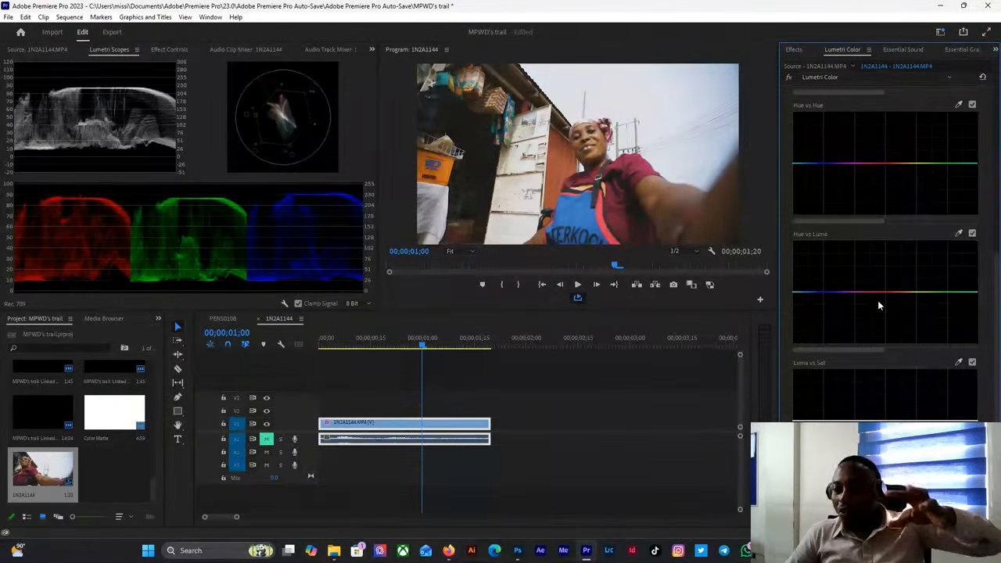
pyautogui.click(960, 235)
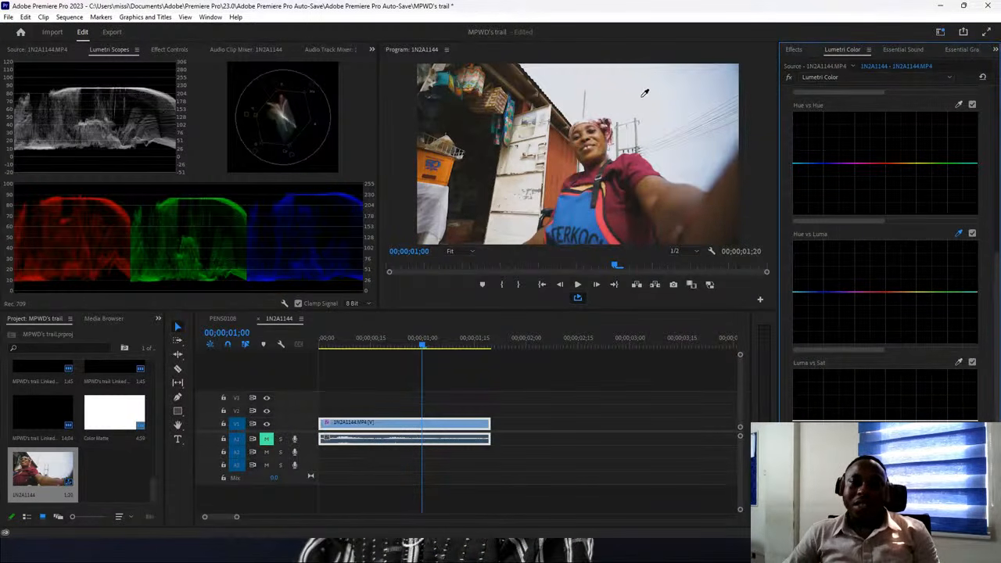
pyautogui.click(664, 140)
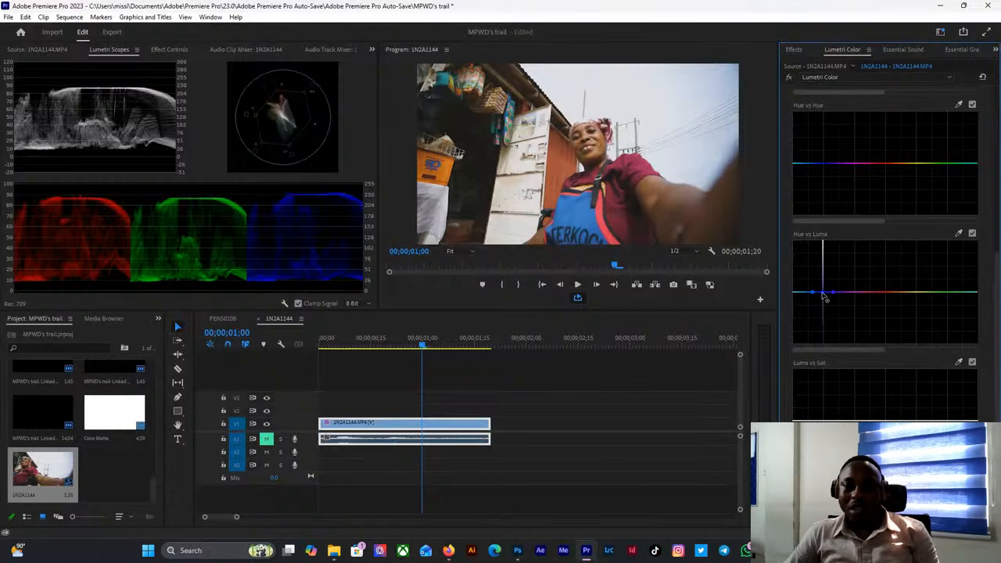
pyautogui.moveTo(823, 296); pyautogui.dragTo(820, 324)
pyautogui.hotkey('ctrl', 'z')
pyautogui.hotkey('ctrl', 'z')
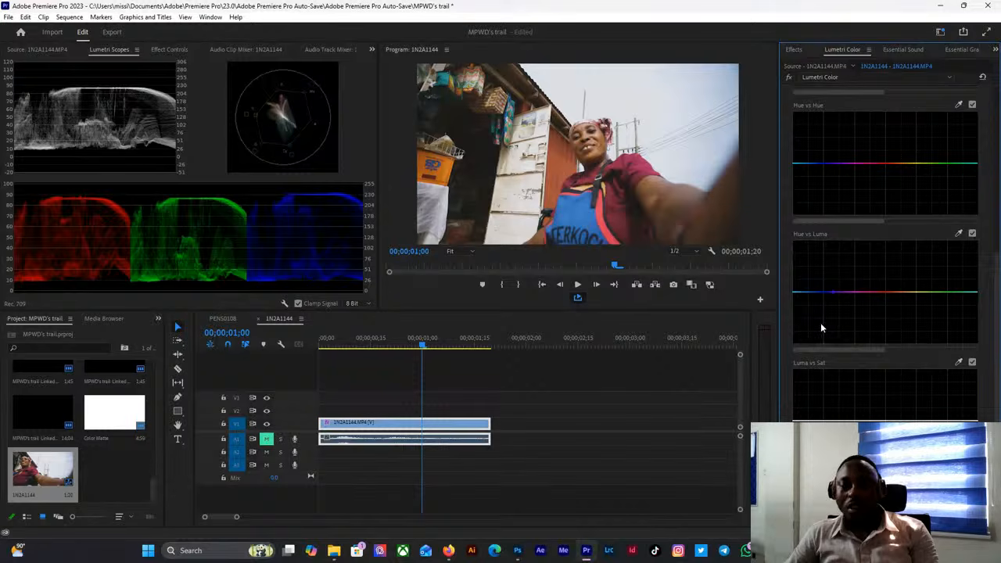
# Try desaturating the bright sky tones by sampling them and lowering their point on the Luma vs Sat curve.
pyautogui.scroll(-3, 860, 359)
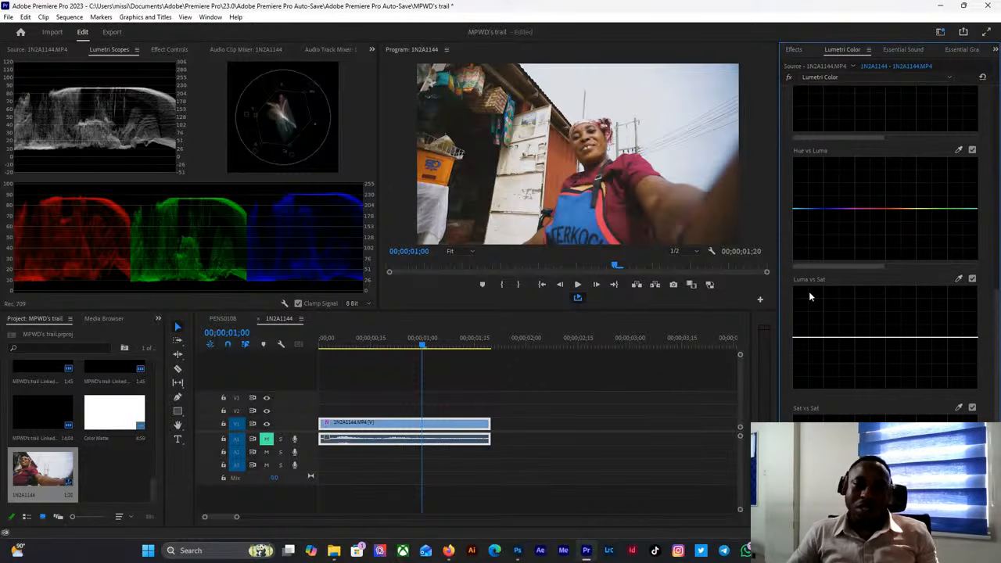
pyautogui.scroll(-1, 864, 314)
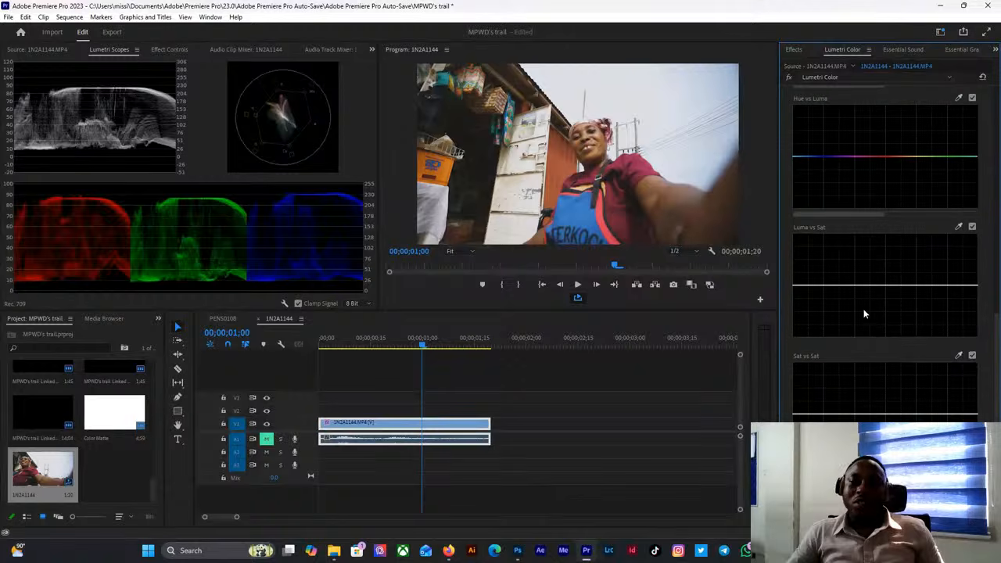
pyautogui.click(956, 226)
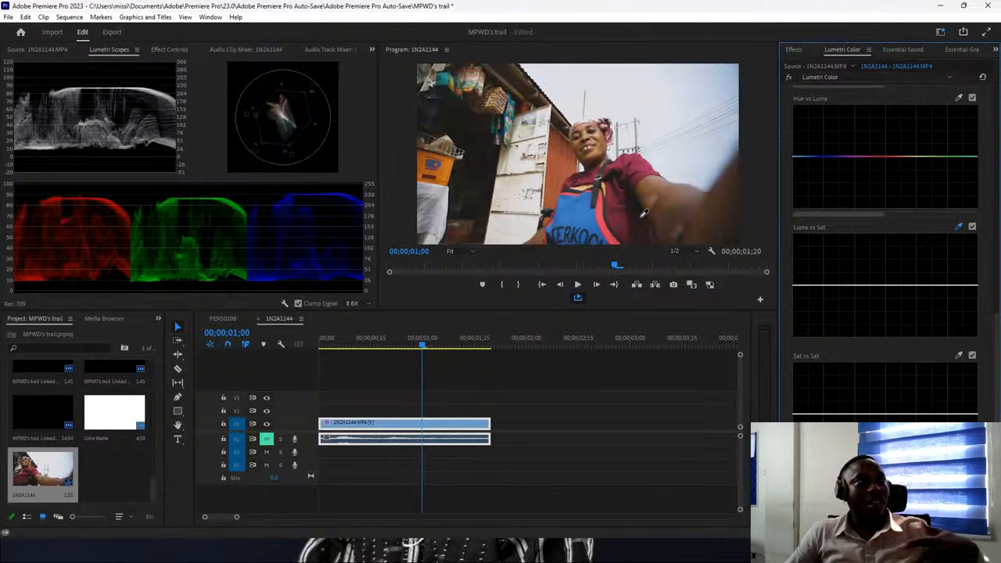
pyautogui.click(648, 81)
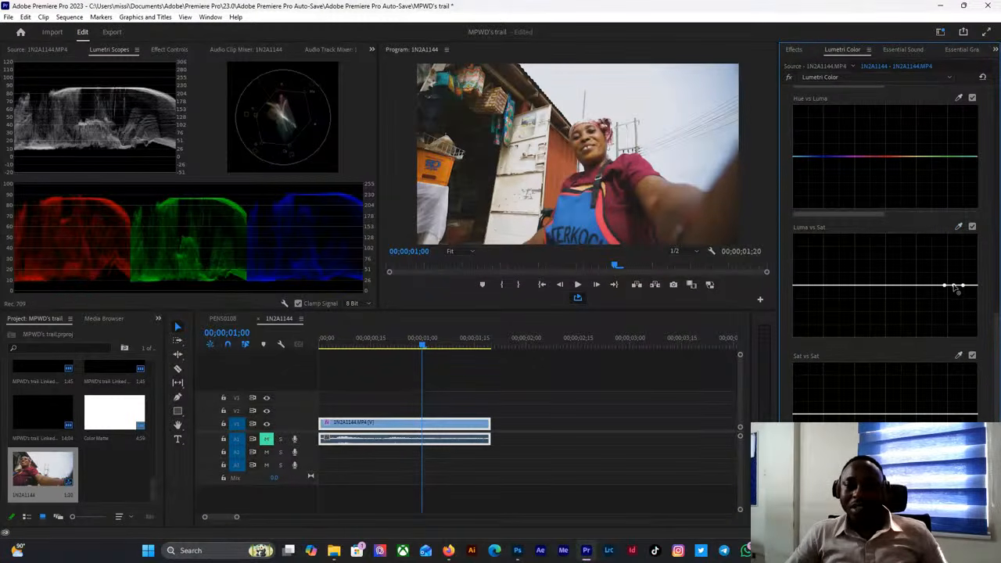
pyautogui.moveTo(955, 287); pyautogui.dragTo(961, 328)
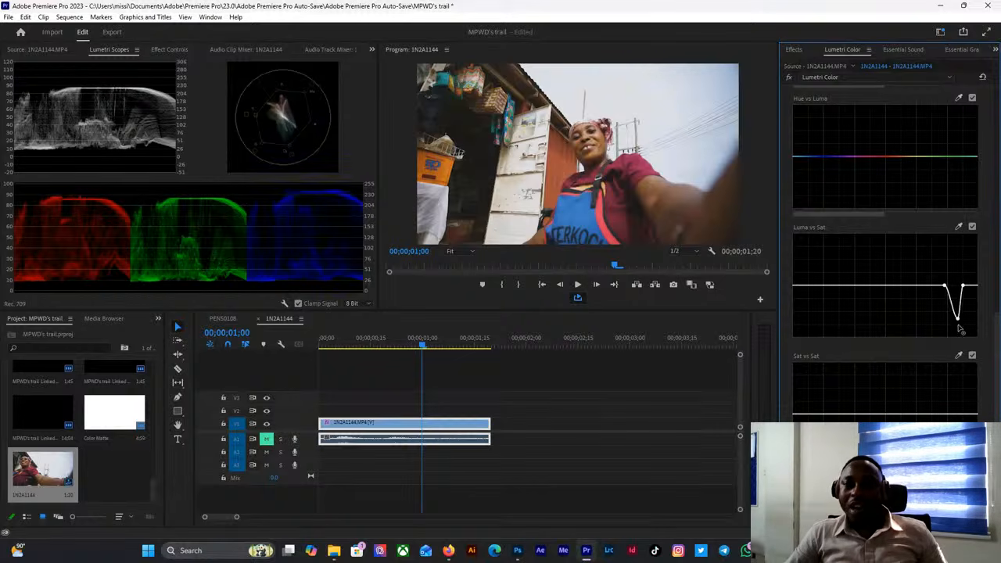
pyautogui.doubleClick(957, 322)
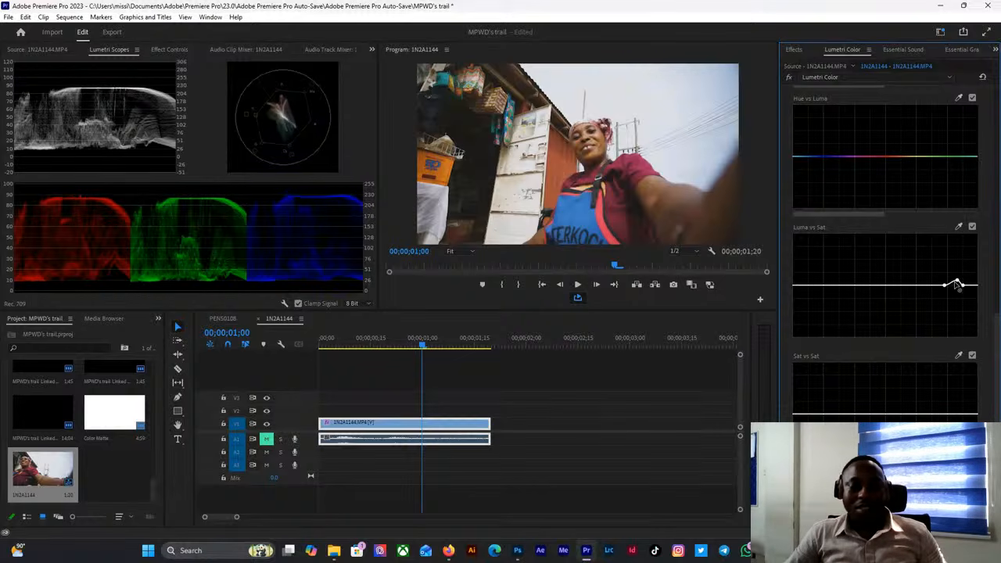
# Try desaturating the shadows with an anchored low end on the Luma vs Sat curve, and reset the curve.
pyautogui.click(840, 286)
pyautogui.moveTo(810, 288); pyautogui.dragTo(747, 336)
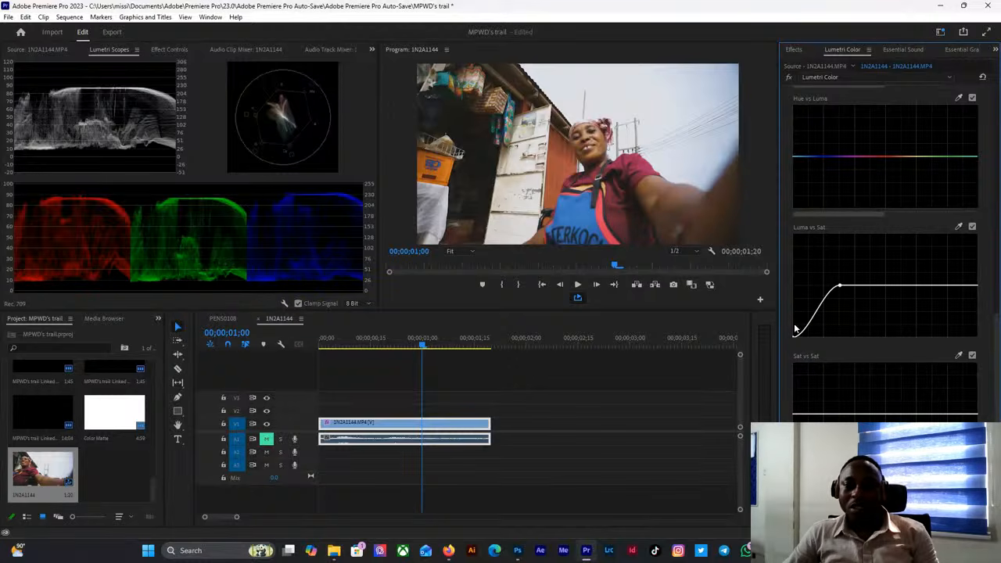
pyautogui.moveTo(795, 338); pyautogui.dragTo(784, 316)
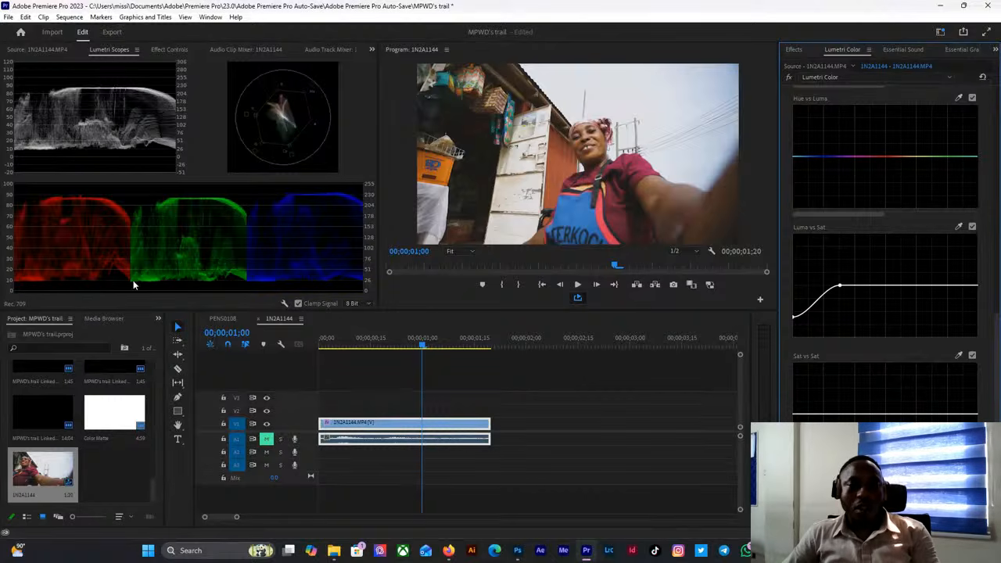
pyautogui.moveTo(795, 319); pyautogui.dragTo(777, 344)
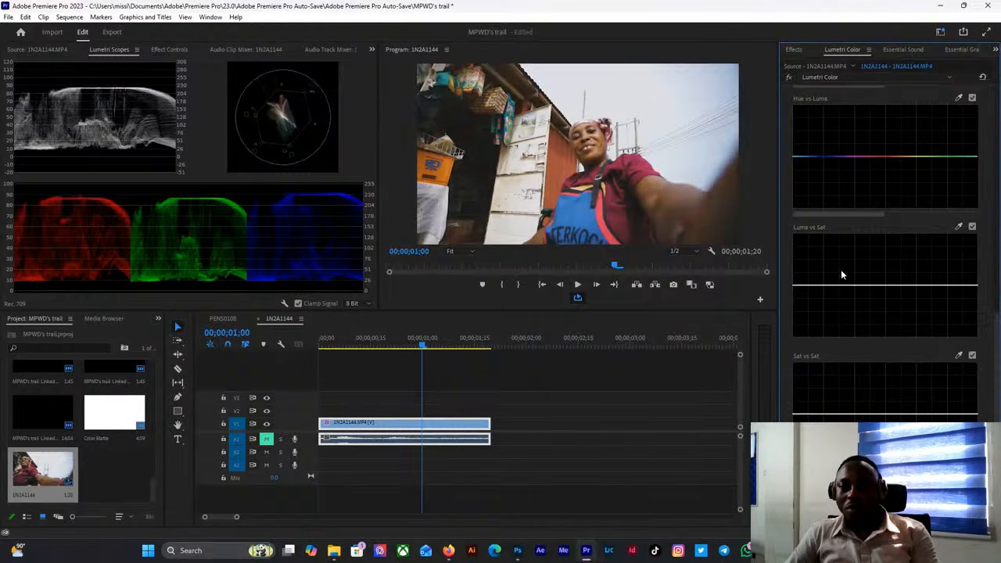
# Try lowering the least saturated end of the Sat vs Sat curve from an added anchor point, and undo it.
pyautogui.scroll(-1, 832, 258)
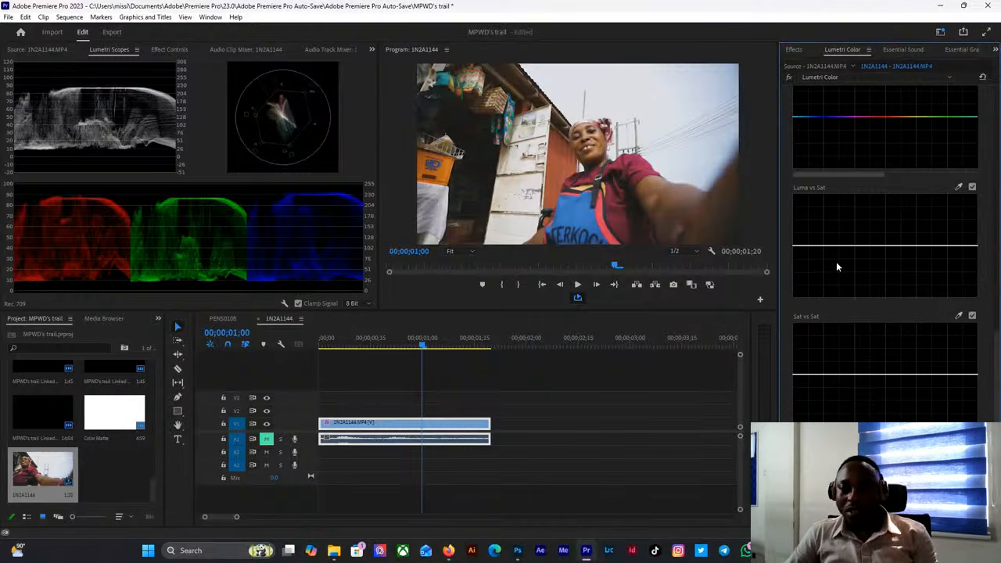
pyautogui.click(837, 374)
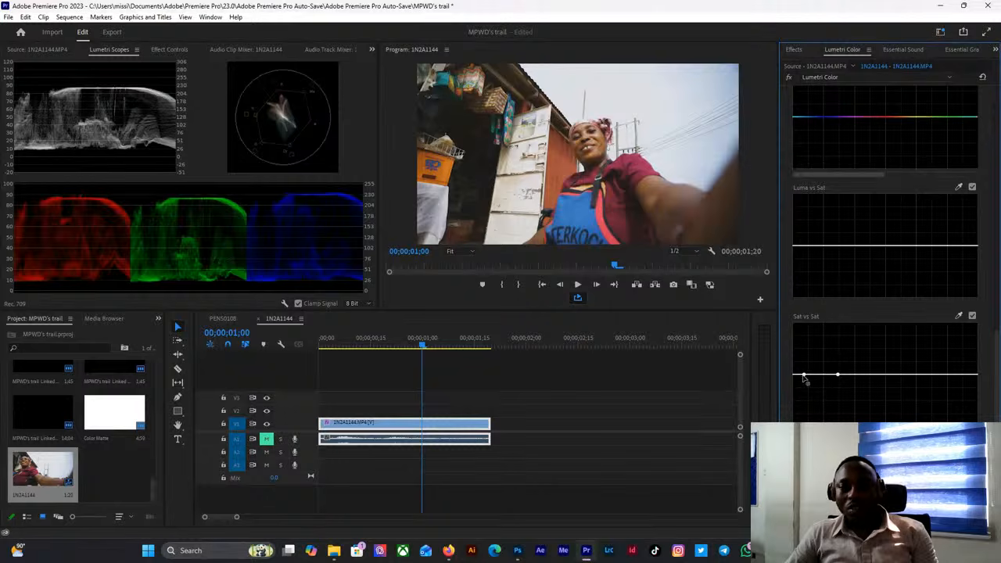
pyautogui.moveTo(795, 376); pyautogui.dragTo(794, 419)
pyautogui.hotkey('ctrl', 'z')
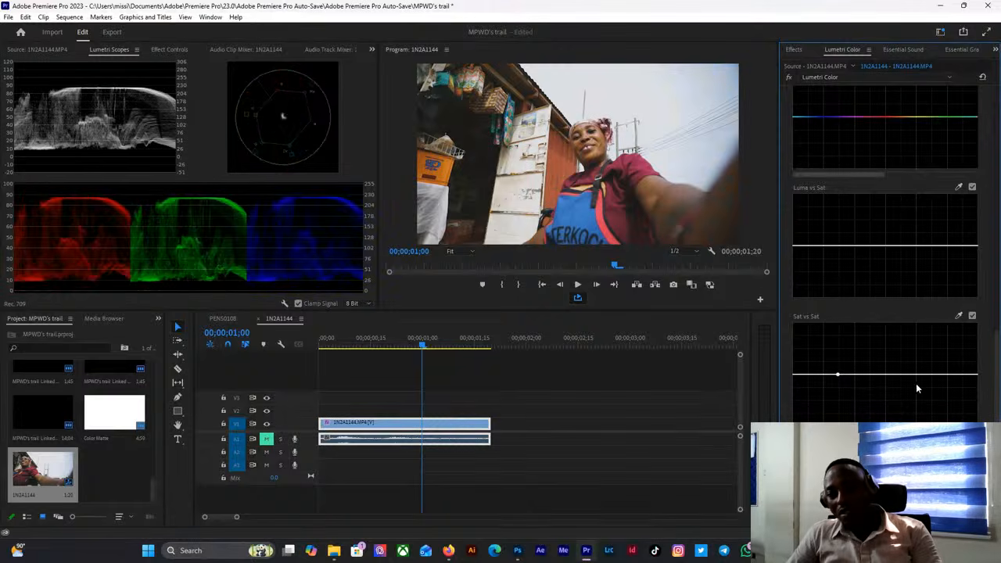
# Try raising the most saturated end of the Sat vs Sat curve, and undo all points added to it.
pyautogui.click(934, 375)
pyautogui.moveTo(958, 374); pyautogui.dragTo(968, 335)
pyautogui.hotkey('ctrl', 'z')
pyautogui.hotkey('ctrl', 'z')
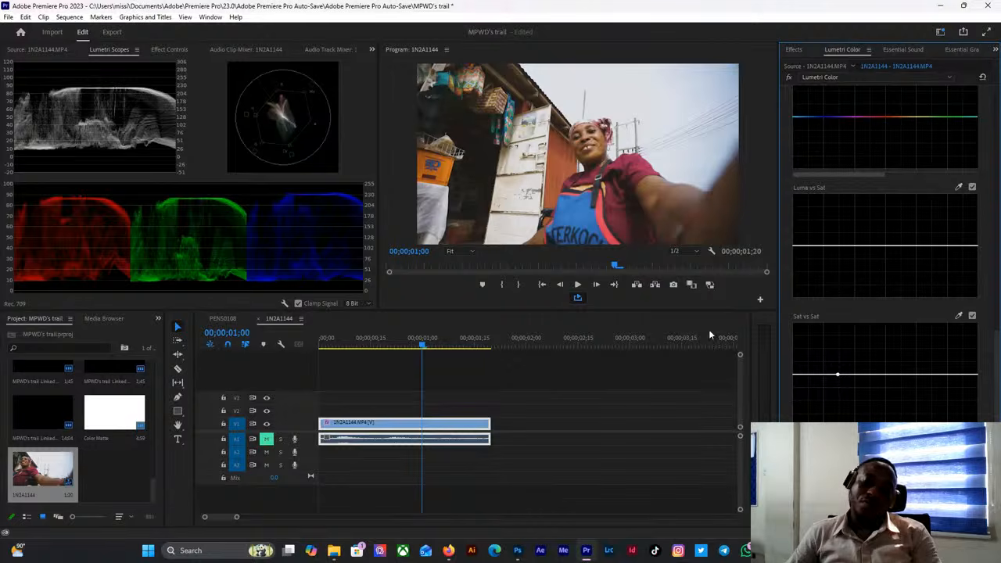
pyautogui.hotkey('ctrl', 'z')
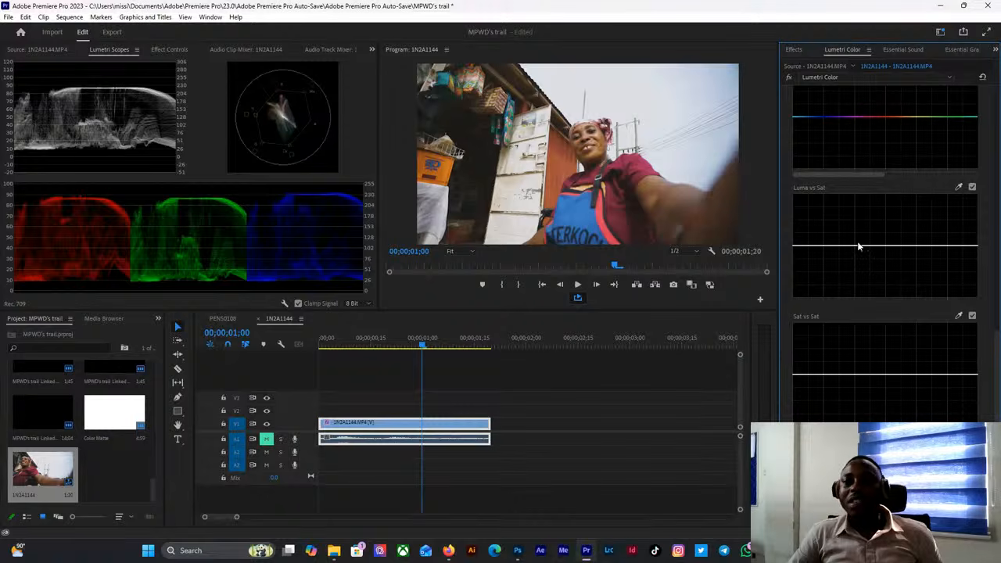
# Try pulling the red channel's midtones down in the RGB Curves, and reset the red curve.
pyautogui.scroll(8, 875, 205)
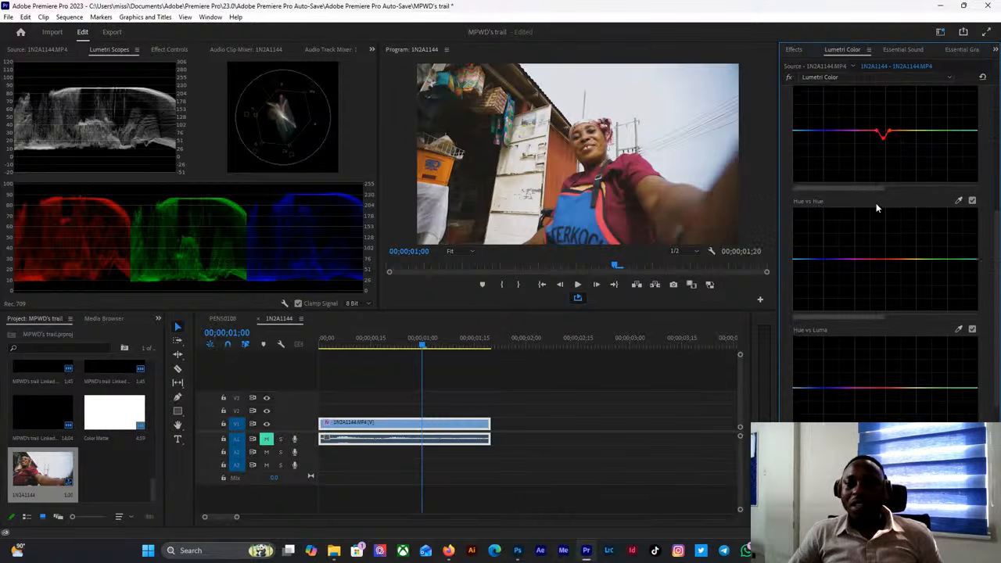
pyautogui.scroll(6, 876, 207)
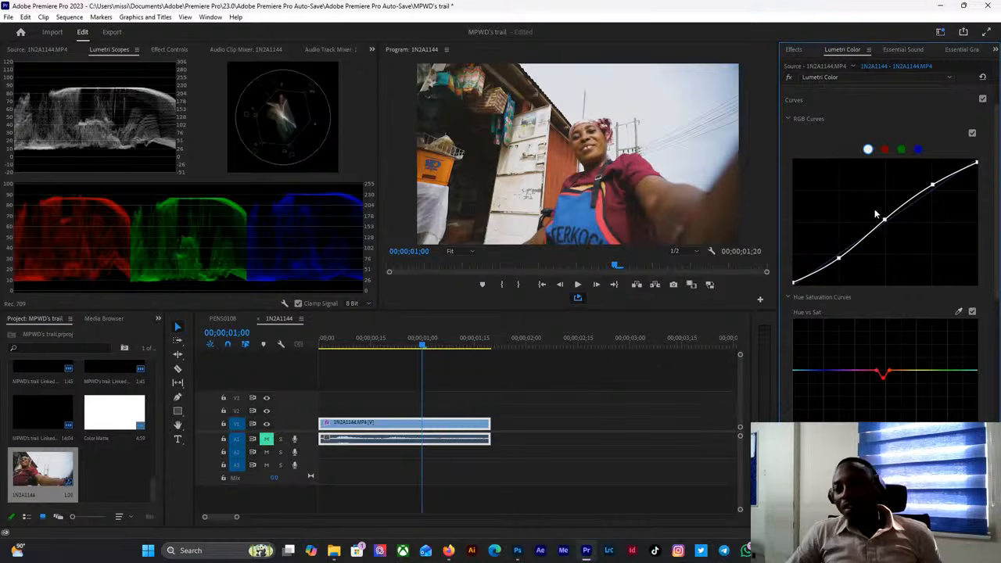
pyautogui.click(884, 150)
pyautogui.moveTo(891, 218); pyautogui.dragTo(893, 239)
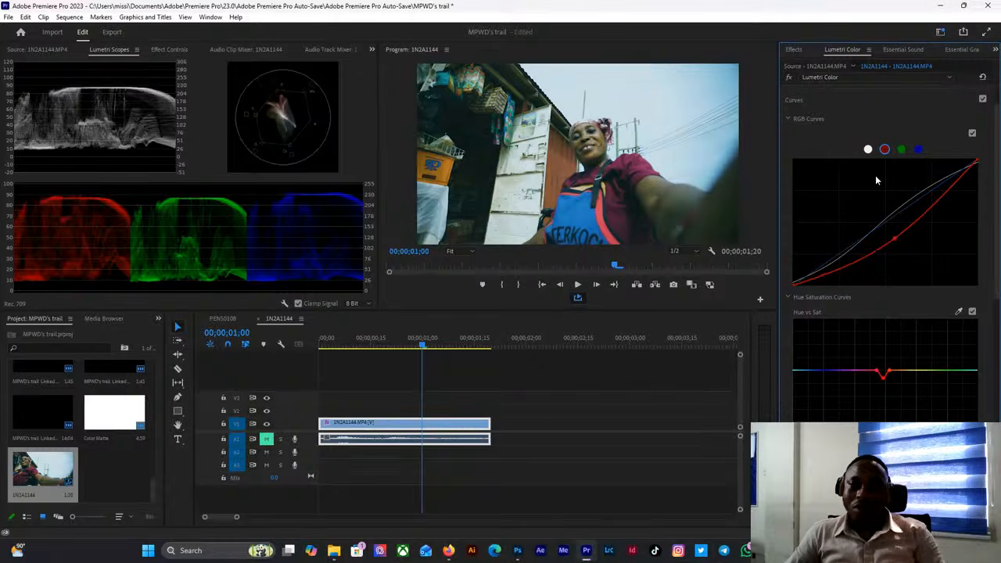
pyautogui.doubleClick(875, 180)
# Try adjusting the midtones of the green and blue channels in the RGB Curves, and reset both curves.
pyautogui.click(901, 149)
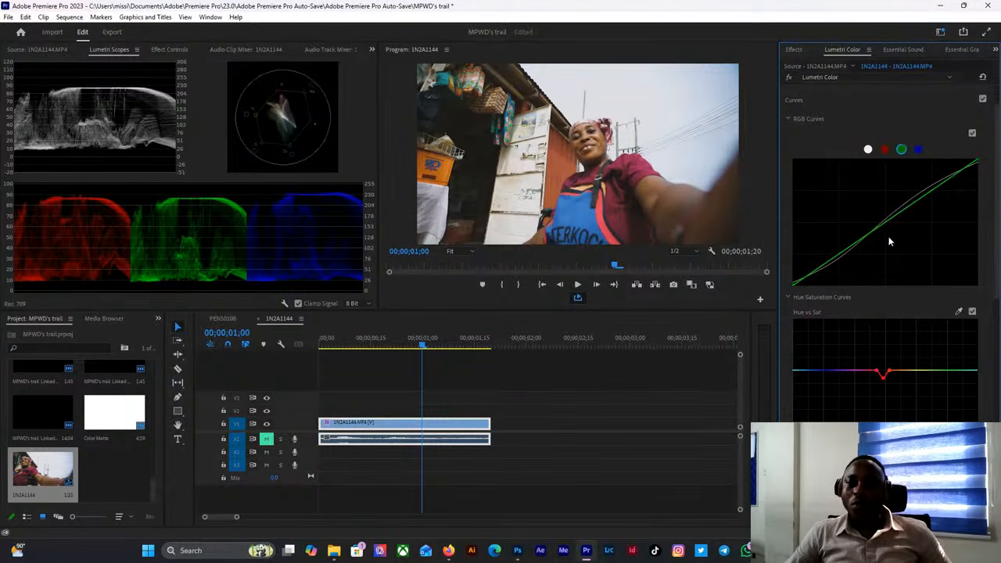
pyautogui.moveTo(888, 236)
pyautogui.mouseDown()
pyautogui.moveTo(888, 268)
pyautogui.moveTo(882, 191)
pyautogui.moveTo(882, 268)
pyautogui.moveTo(878, 225)
pyautogui.mouseUp()
pyautogui.doubleClick(870, 217)
pyautogui.click(918, 151)
pyautogui.click(875, 231)
pyautogui.doubleClick(879, 227)
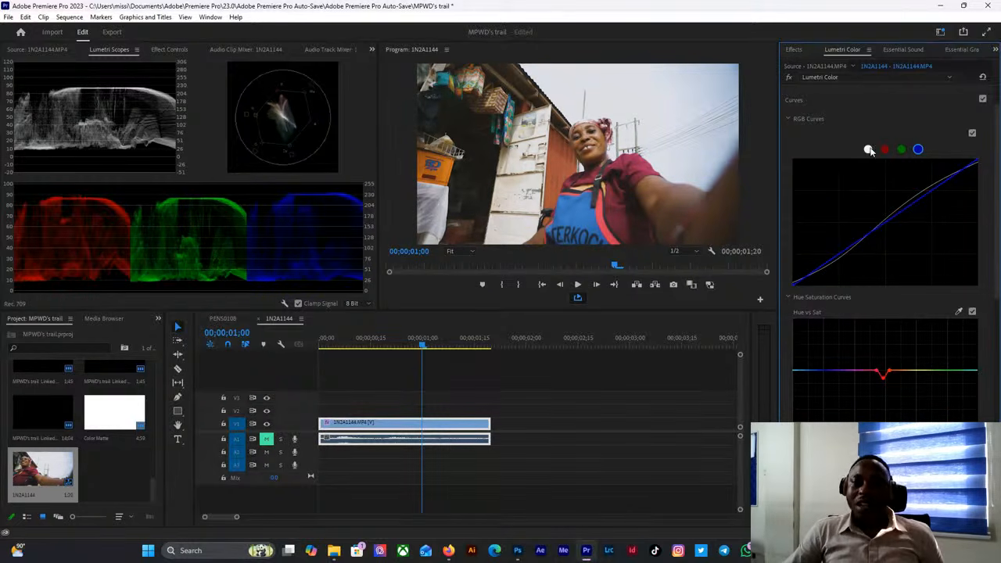
# Return the RGB Curves to the master channel and collapse the Curves section.
pyautogui.click(868, 150)
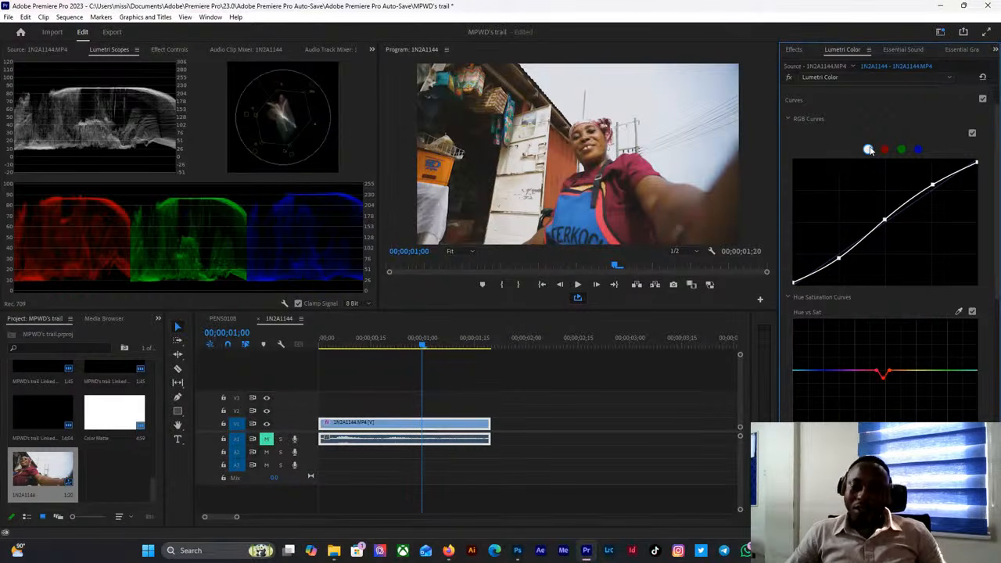
pyautogui.click(824, 100)
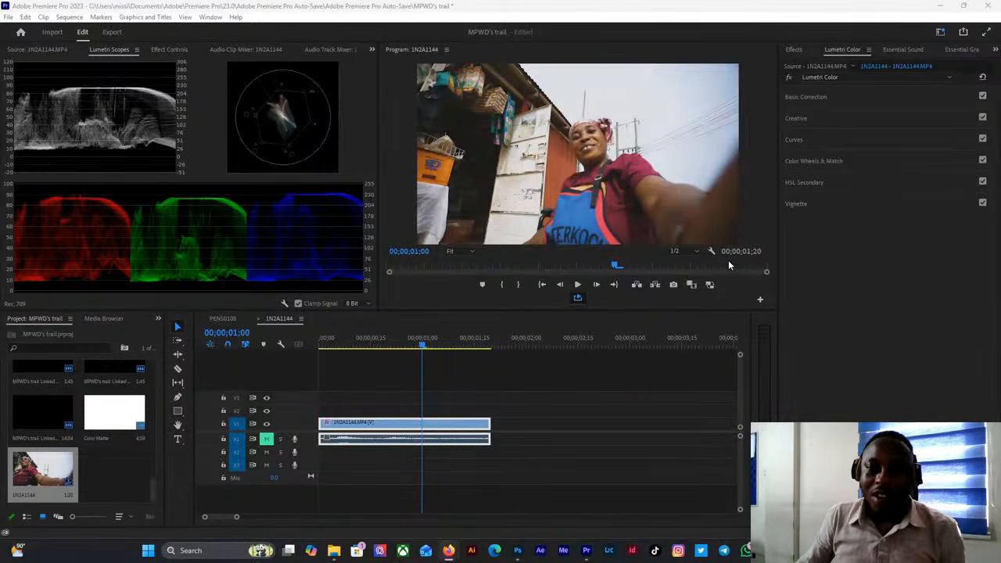
# Compare the clip with its first frame in Comparison View, apply the color match with face detection, and close the comparison.
pyautogui.click(495, 418)
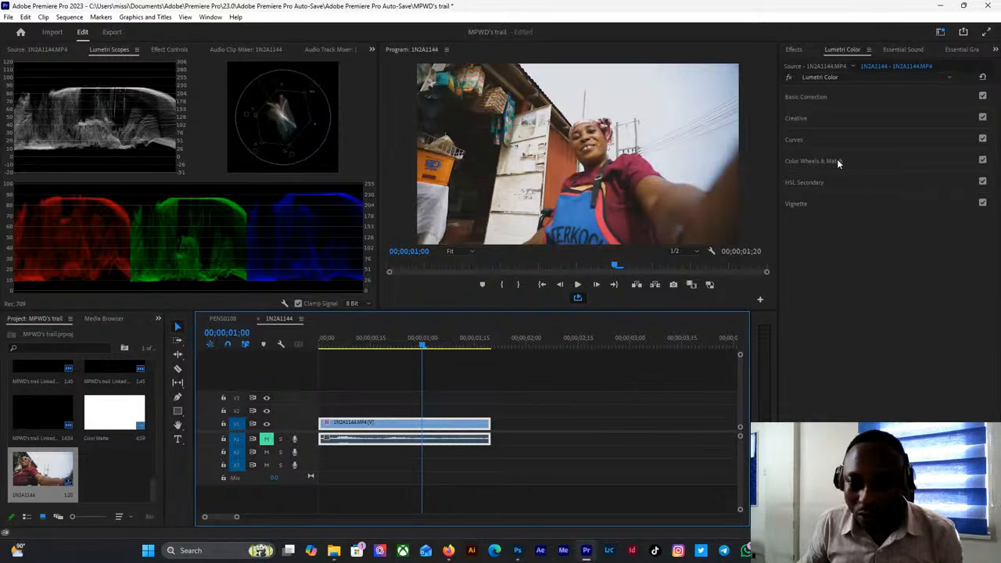
pyautogui.click(857, 160)
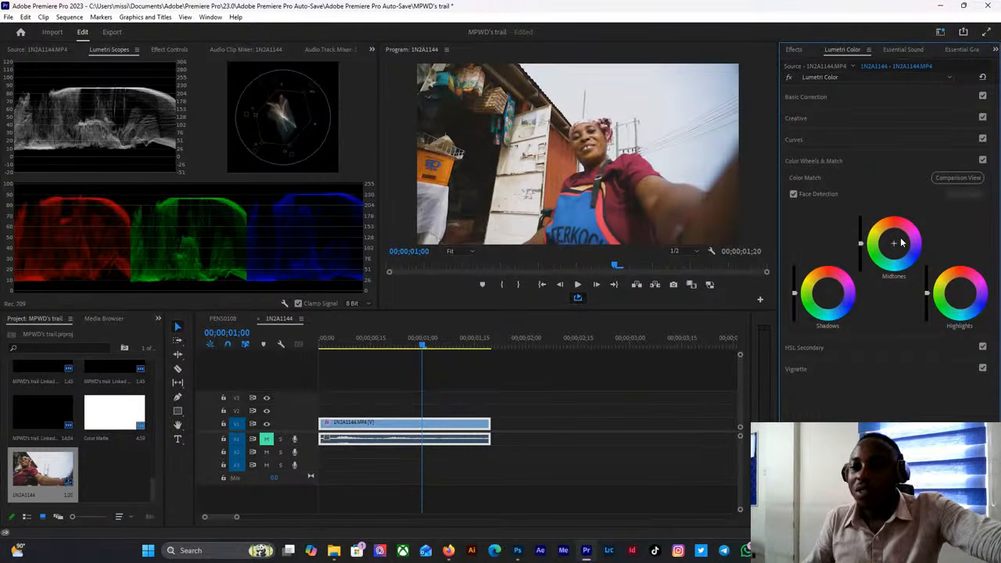
pyautogui.click(956, 179)
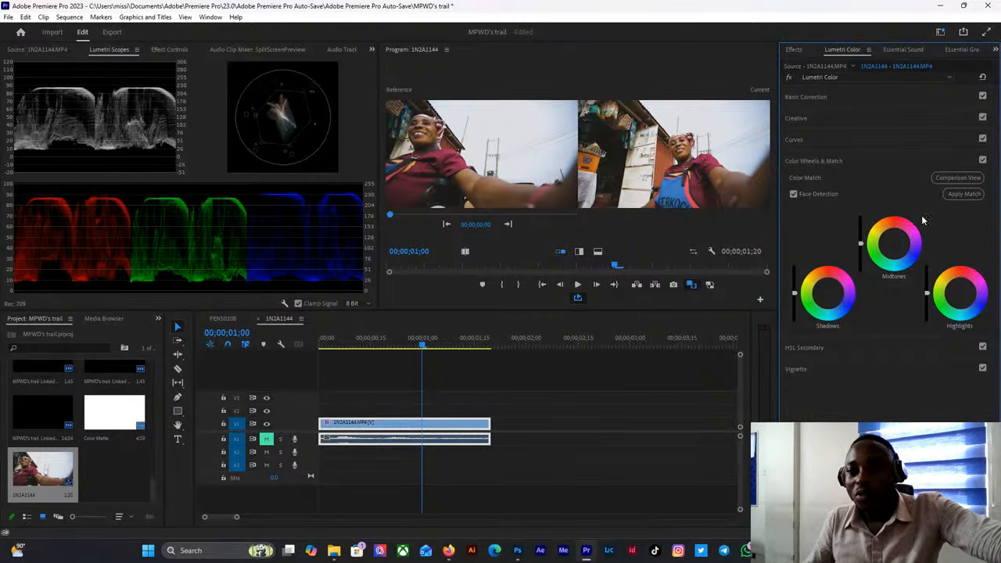
pyautogui.click(956, 195)
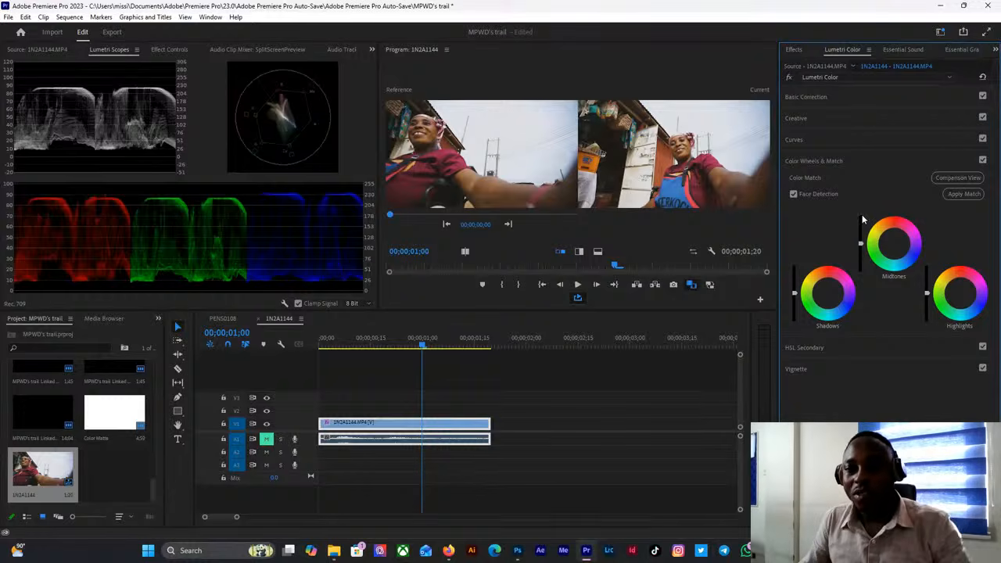
pyautogui.click(945, 177)
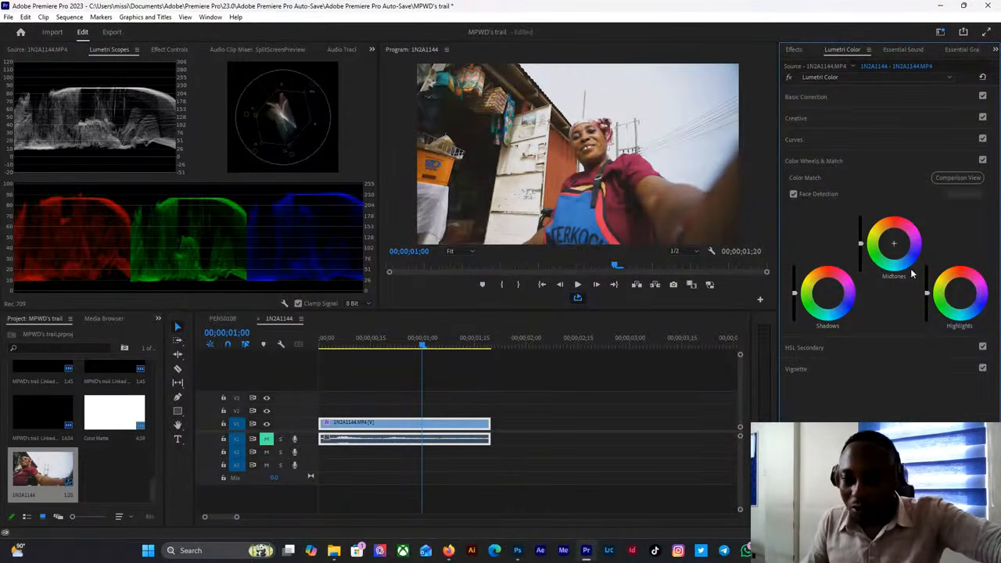
# Tint the highlights slightly toward blue with the Highlights color wheel, and collapse the Color Wheels & Match section.
pyautogui.click(956, 297)
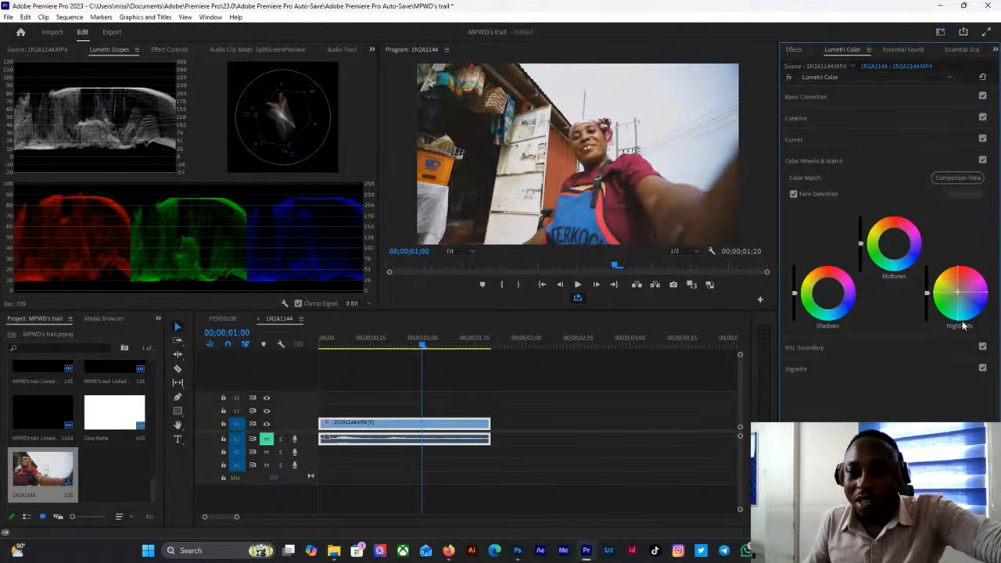
pyautogui.moveTo(976, 400); pyautogui.dragTo(979, 489)
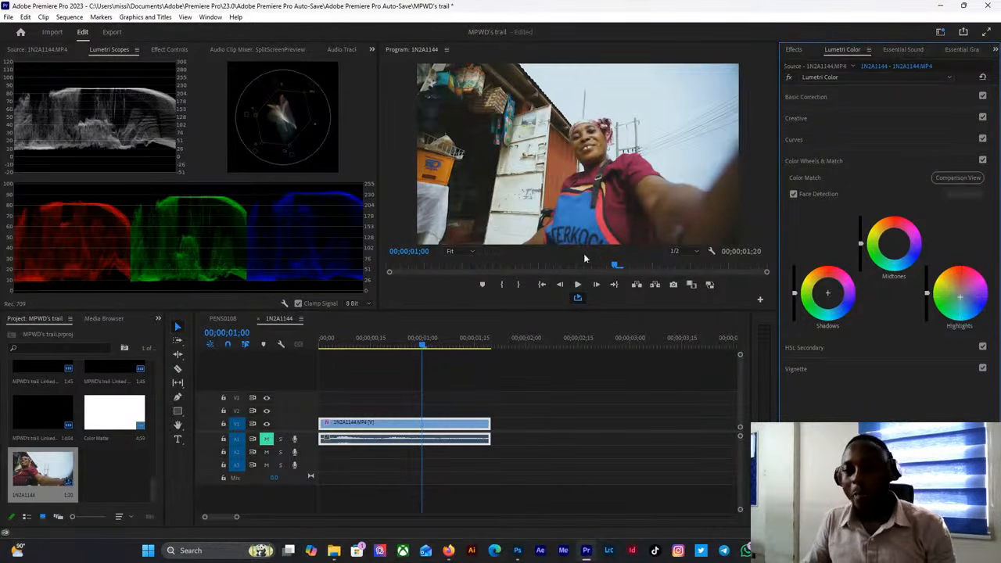
pyautogui.click(818, 162)
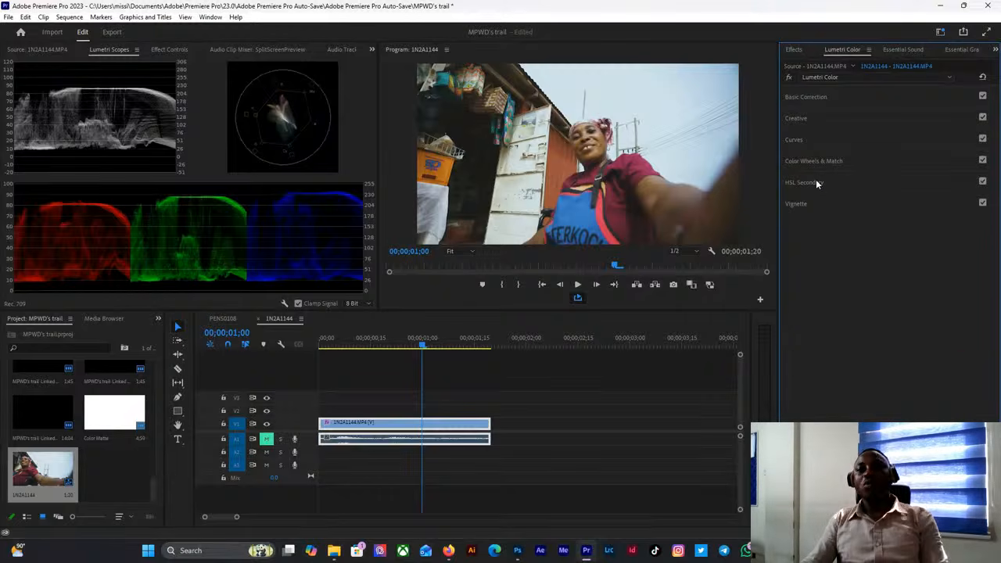
pyautogui.click(816, 182)
pyautogui.click(815, 179)
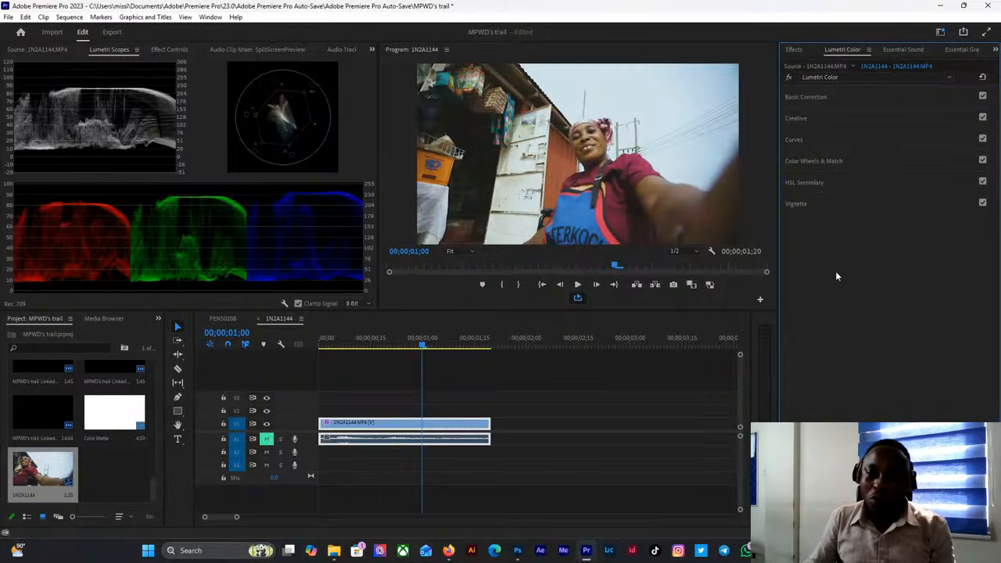
# Add a dark vignette to the clip with Amount -0.2, Roundness 22.0 and Feather 100.0.
pyautogui.click(824, 206)
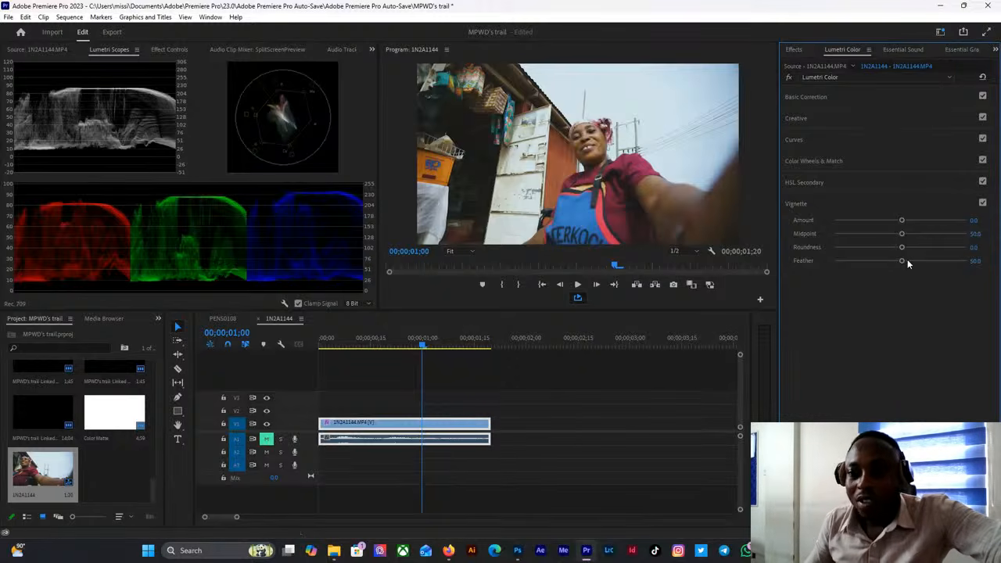
pyautogui.moveTo(902, 222); pyautogui.dragTo(898, 223)
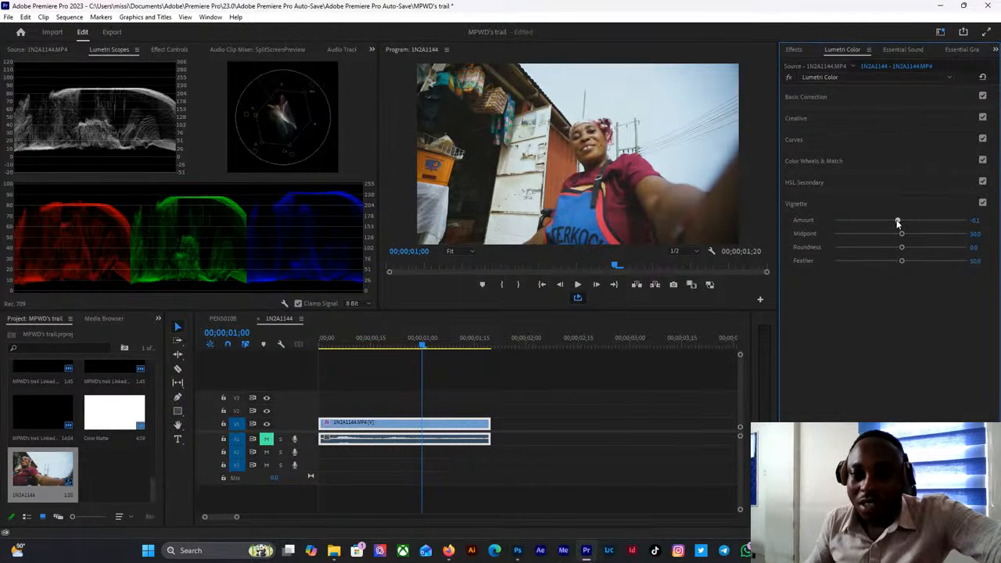
pyautogui.moveTo(901, 261)
pyautogui.mouseDown()
pyautogui.moveTo(966, 261)
pyautogui.moveTo(907, 248)
pyautogui.moveTo(915, 249)
pyautogui.mouseUp()
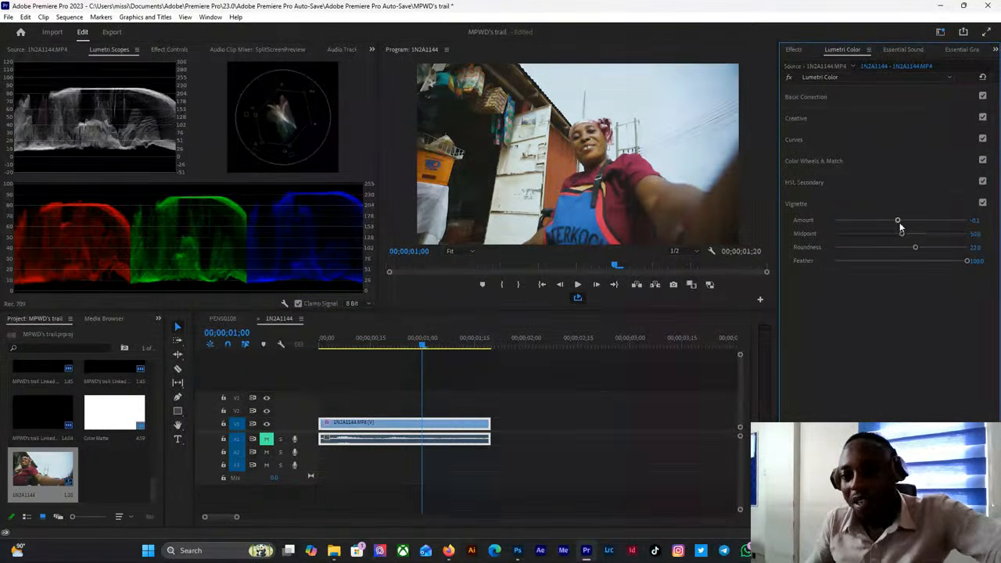
pyautogui.moveTo(897, 222); pyautogui.dragTo(896, 223)
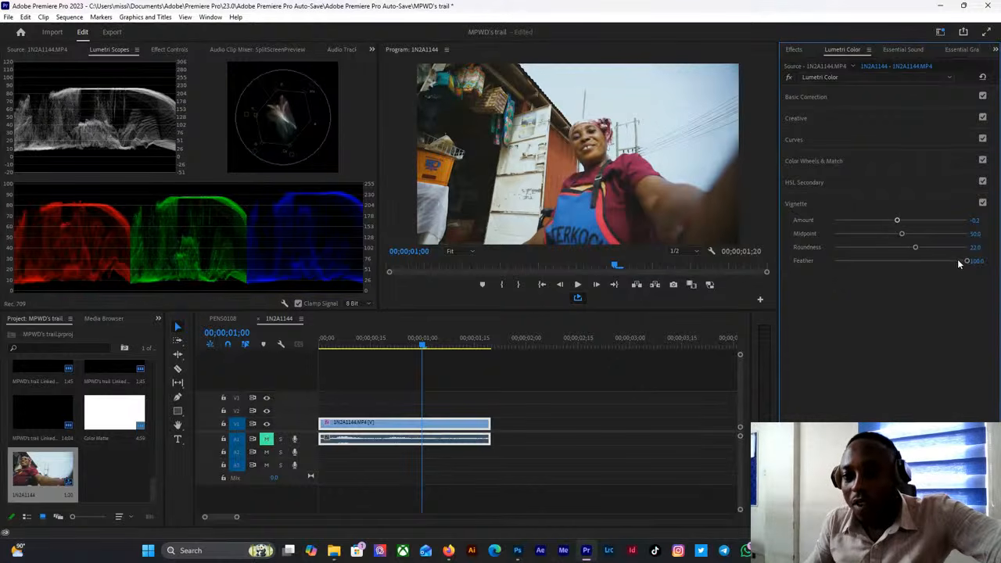
# Try a vignette Feather of 0.0, return it to 100.0, and set the vignette's Roundness to 13.4.
pyautogui.moveTo(958, 262); pyautogui.dragTo(749, 264)
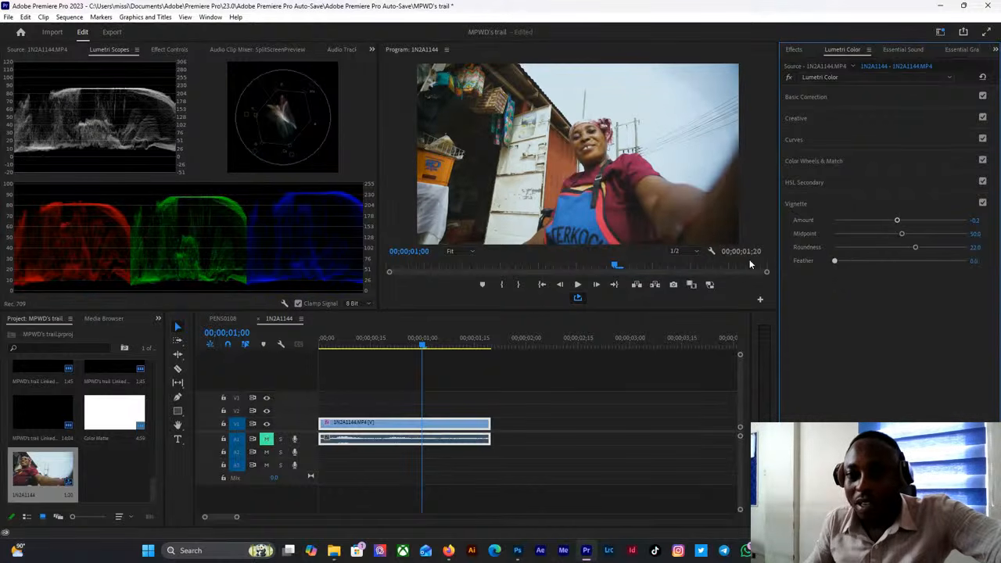
pyautogui.moveTo(824, 261); pyautogui.dragTo(798, 263)
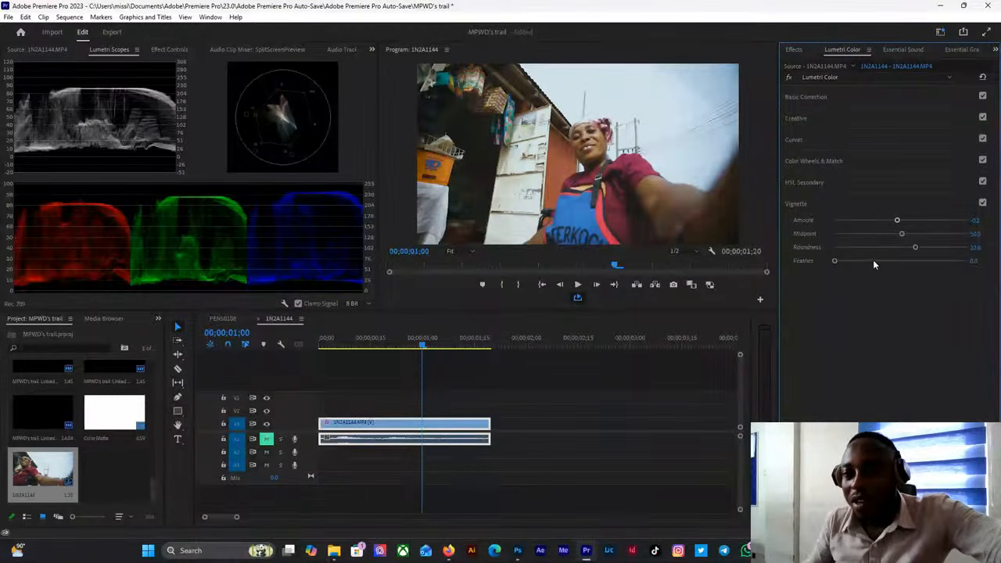
pyautogui.moveTo(835, 261); pyautogui.dragTo(968, 266)
pyautogui.moveTo(914, 247); pyautogui.dragTo(909, 250)
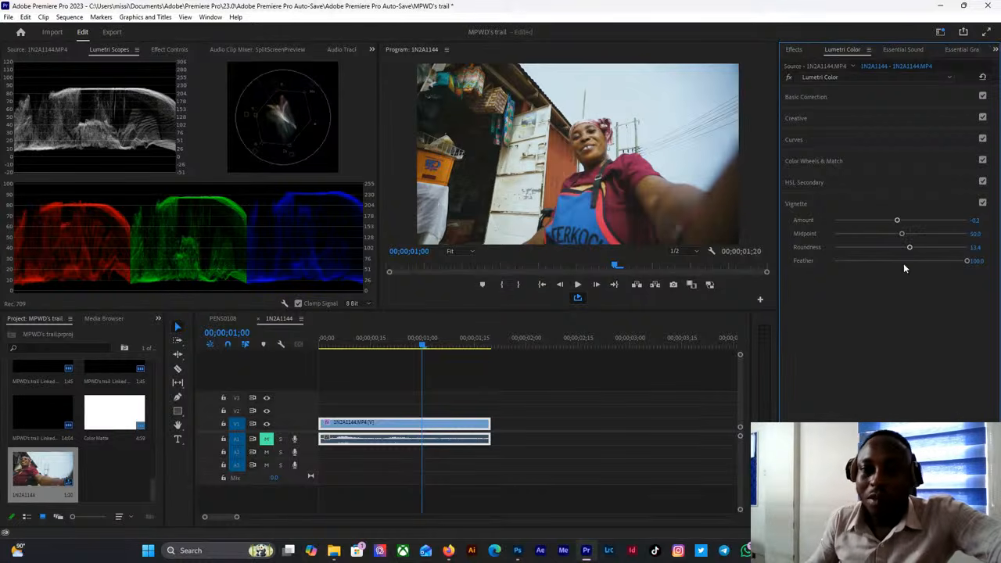
# Compare the image with and without the vignette, and leave the vignette disabled.
pyautogui.click(983, 203)
pyautogui.click(983, 203)
pyautogui.click(983, 203)
pyautogui.click(983, 203)
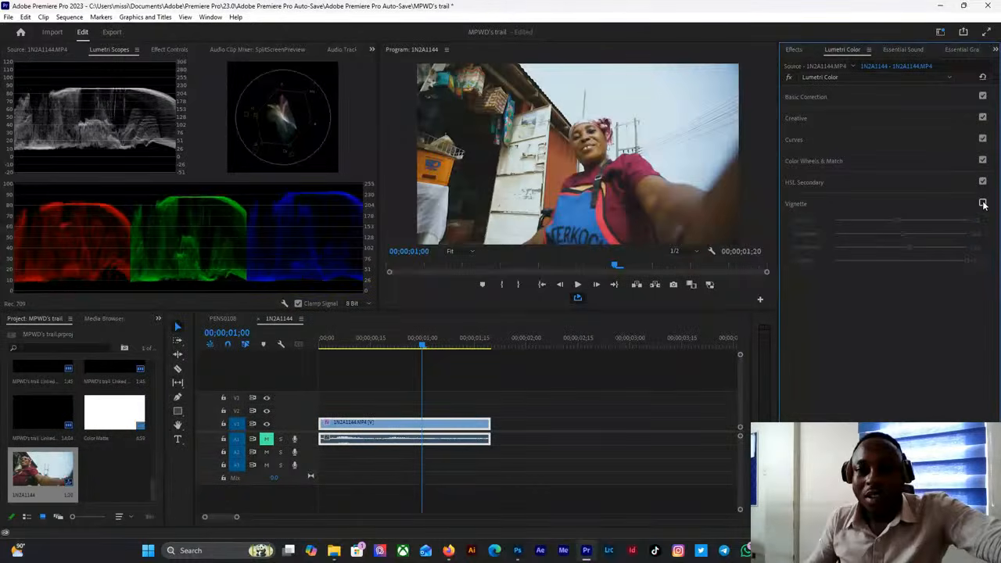
pyautogui.click(983, 203)
pyautogui.click(983, 203)
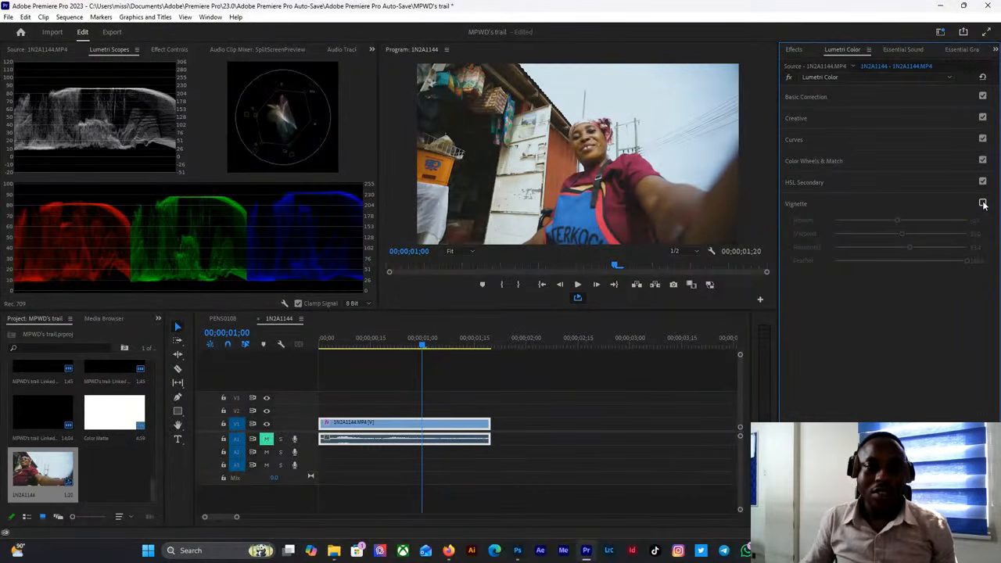
pyautogui.click(982, 203)
pyautogui.click(983, 204)
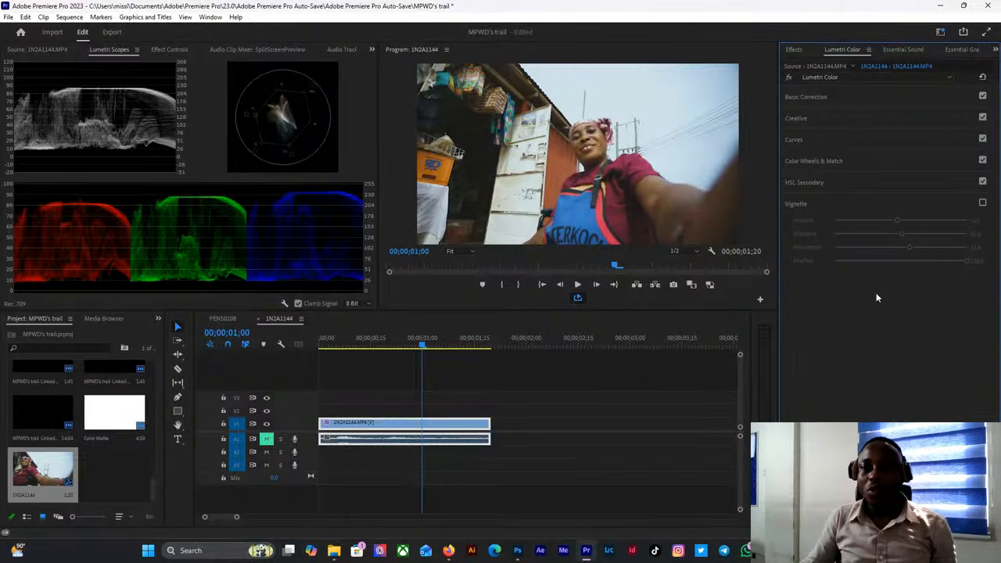
# Compare the clip with and without the Lumetri Color effect, leaving the effect enabled.
pyautogui.click(789, 78)
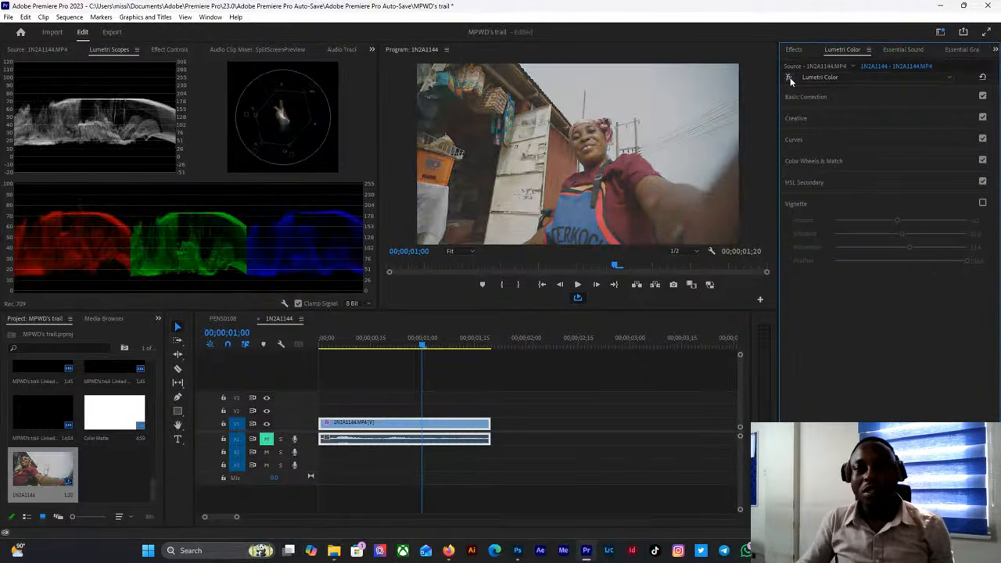
pyautogui.click(790, 78)
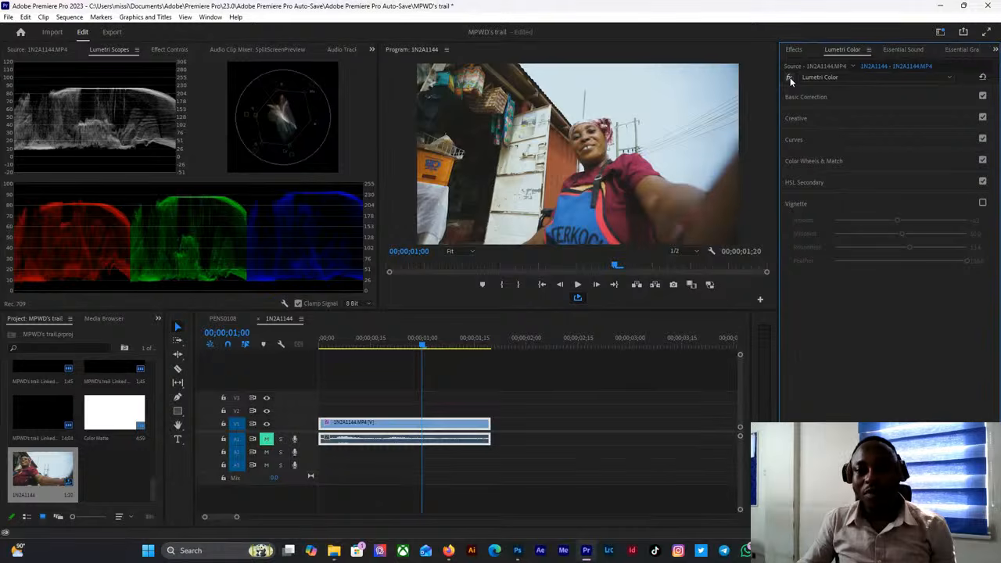
pyautogui.click(790, 77)
pyautogui.click(790, 77)
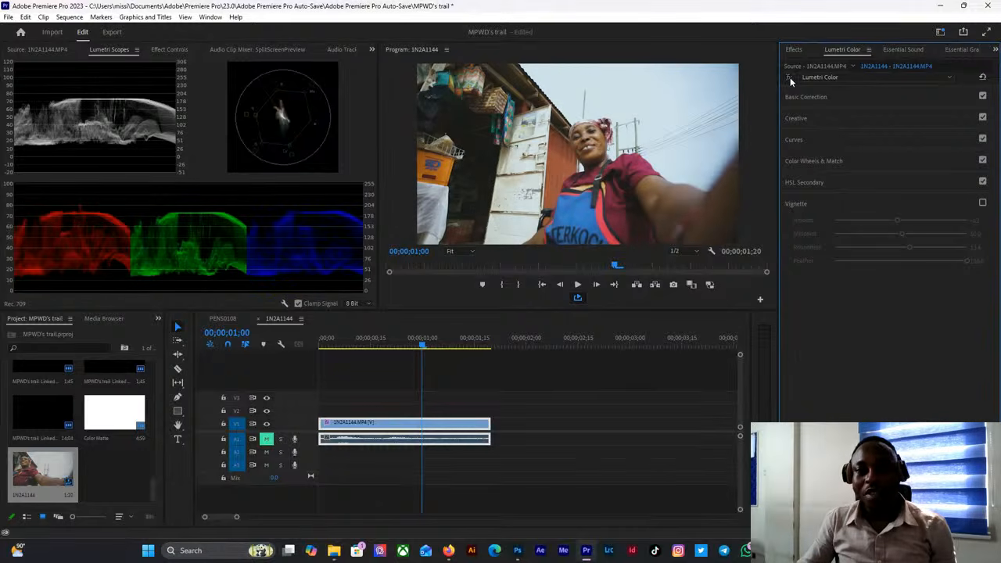
# Set the clip's Exposure to 0.6 in Basic Correction and compare the image before and after the grade.
pyautogui.click(824, 96)
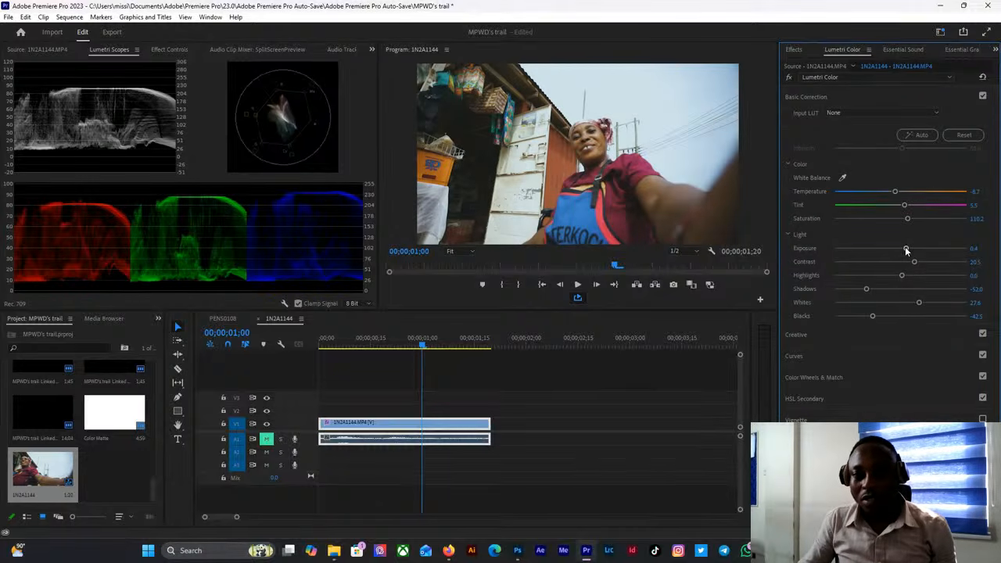
pyautogui.moveTo(906, 249); pyautogui.dragTo(909, 250)
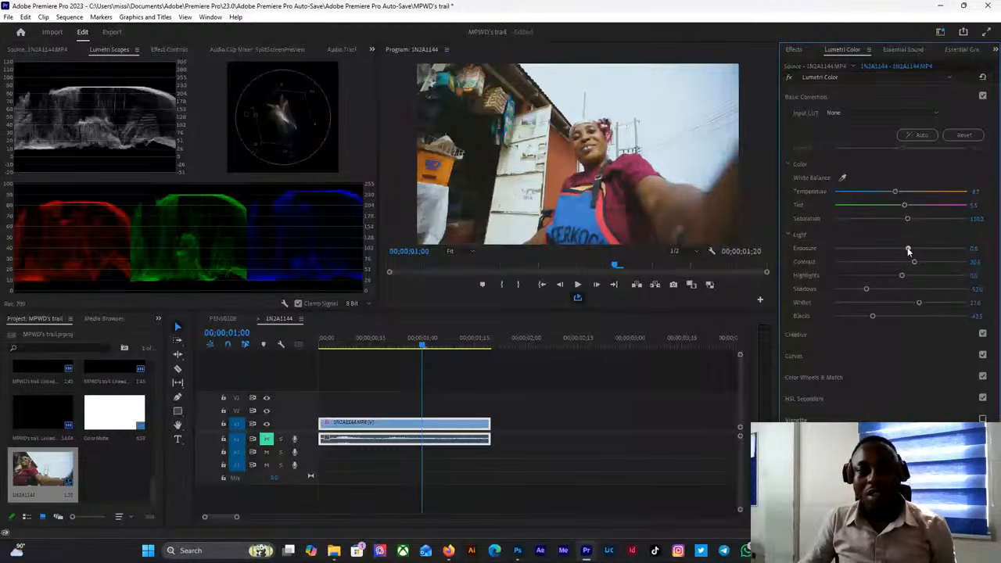
pyautogui.click(792, 77)
pyautogui.click(792, 77)
pyautogui.click(792, 76)
pyautogui.click(792, 76)
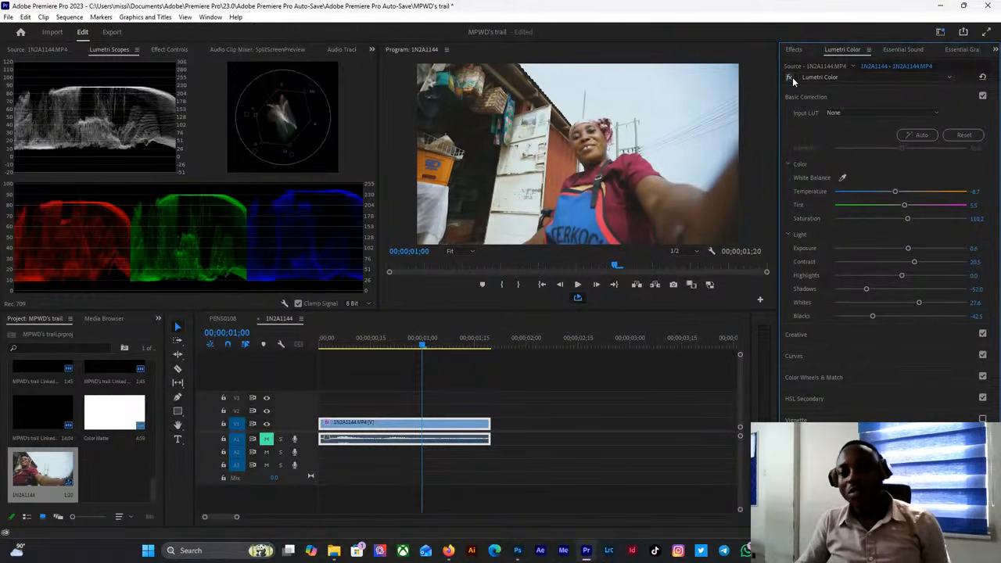
# Review the Creative settings and try lowering the clip's Contrast in Basic Correction.
pyautogui.click(827, 333)
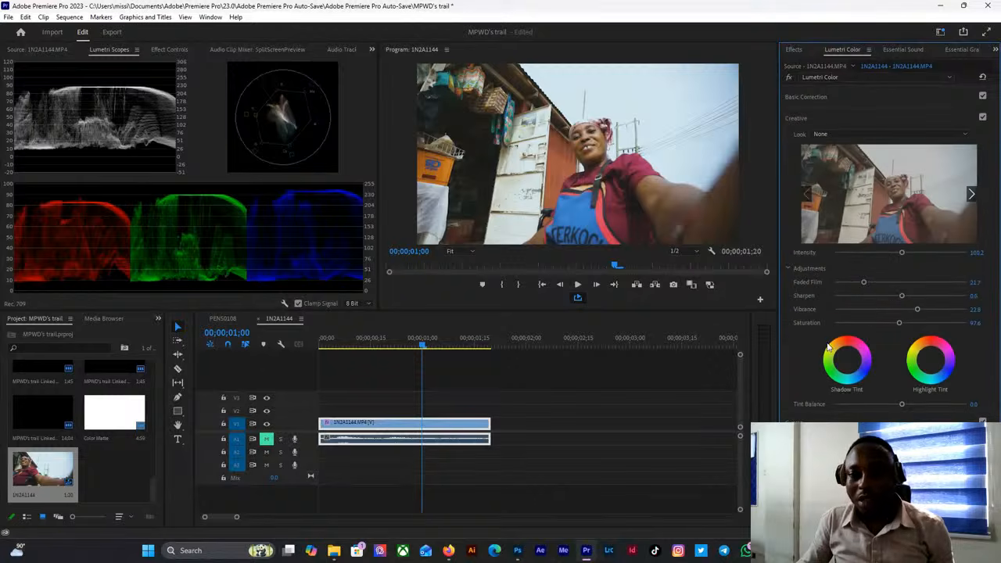
pyautogui.click(805, 119)
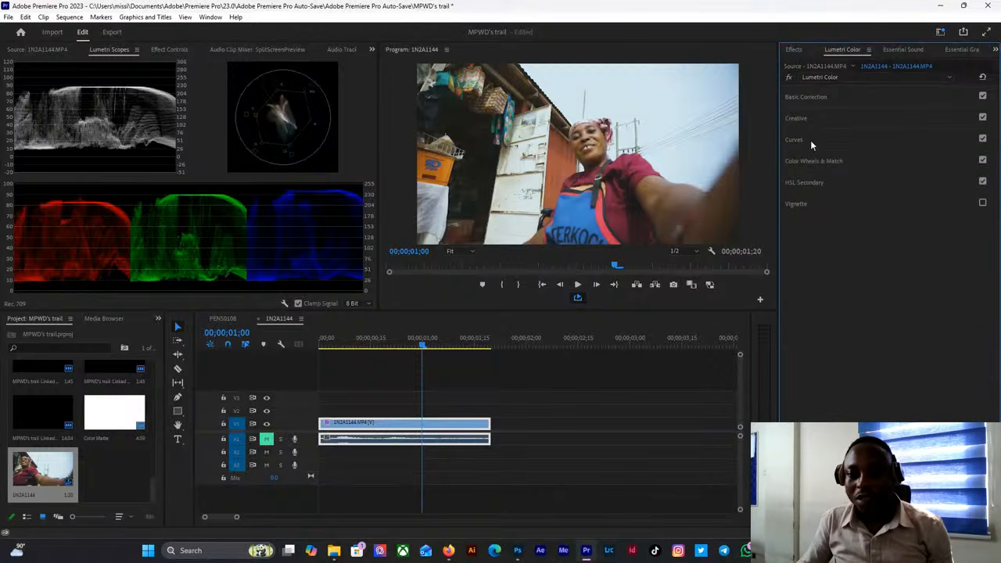
pyautogui.click(806, 98)
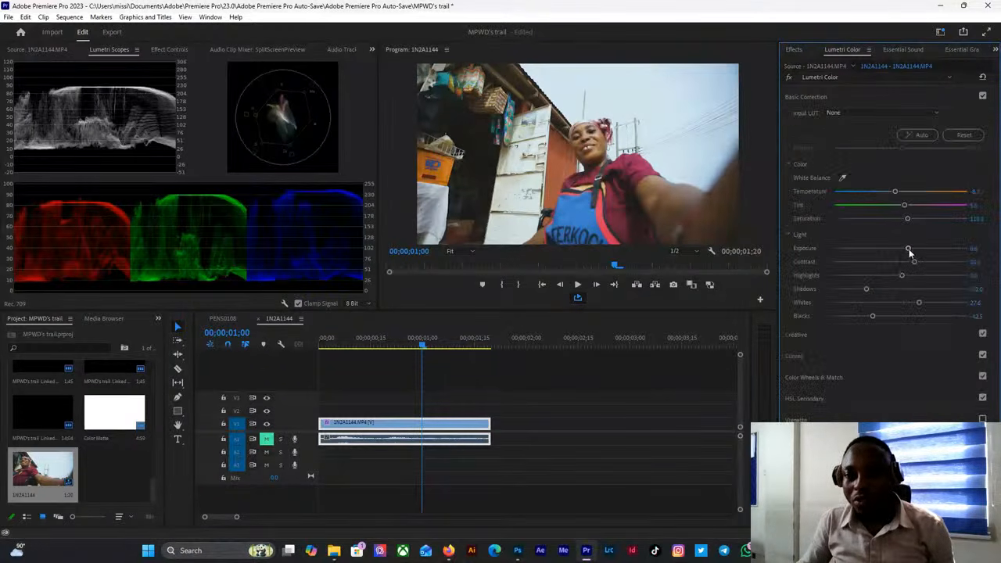
pyautogui.moveTo(914, 266); pyautogui.dragTo(895, 270)
pyautogui.click(799, 93)
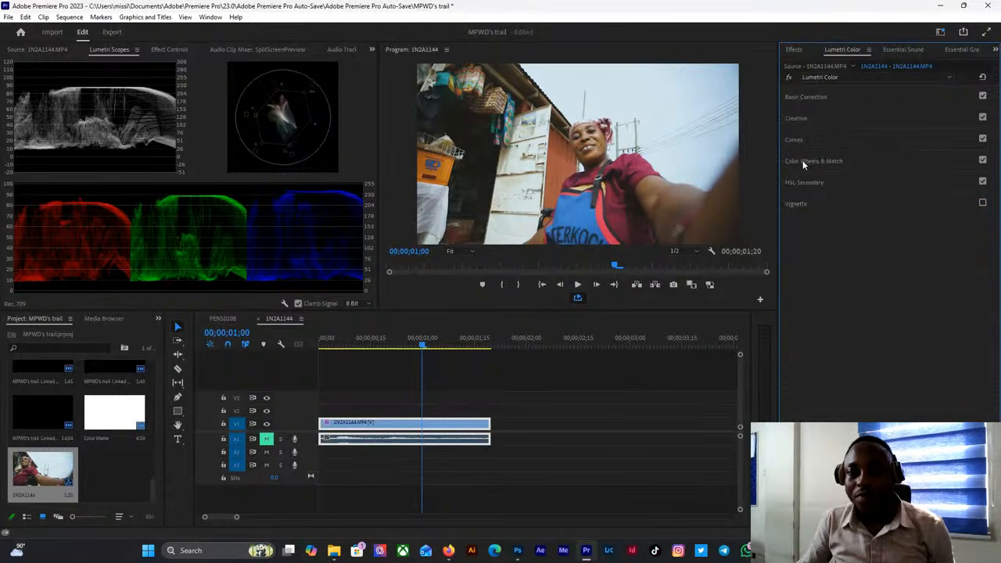
# Soften the master RGB curve by nudging its shadow point up and its highlight point down slightly, and collapse Curves.
pyautogui.click(803, 138)
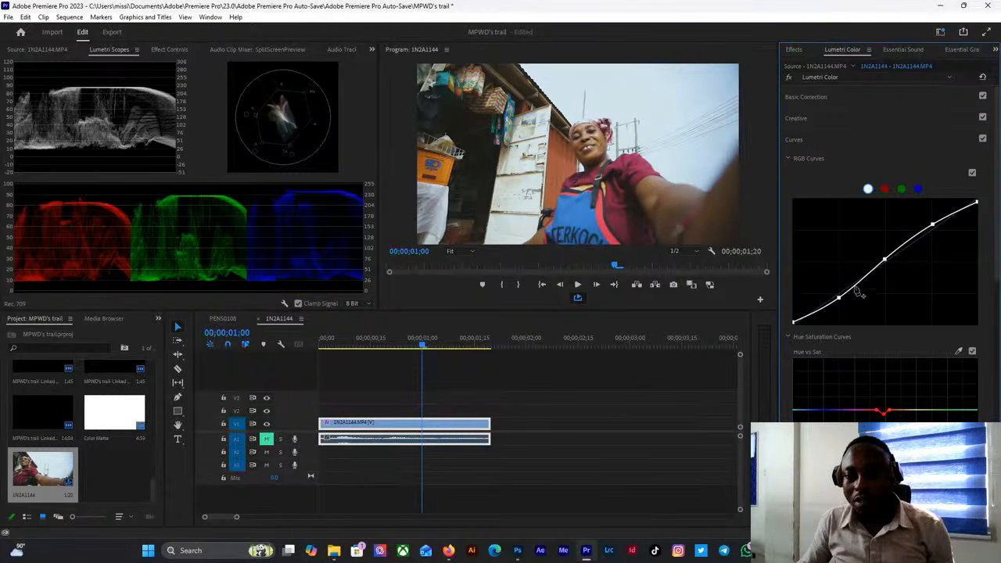
pyautogui.moveTo(839, 299); pyautogui.dragTo(837, 297)
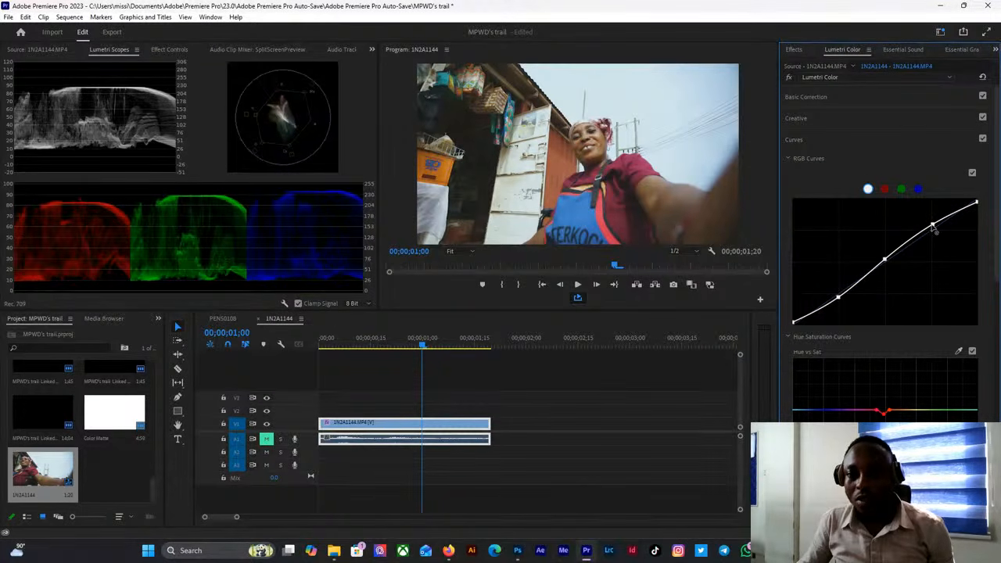
pyautogui.moveTo(933, 226); pyautogui.dragTo(933, 228)
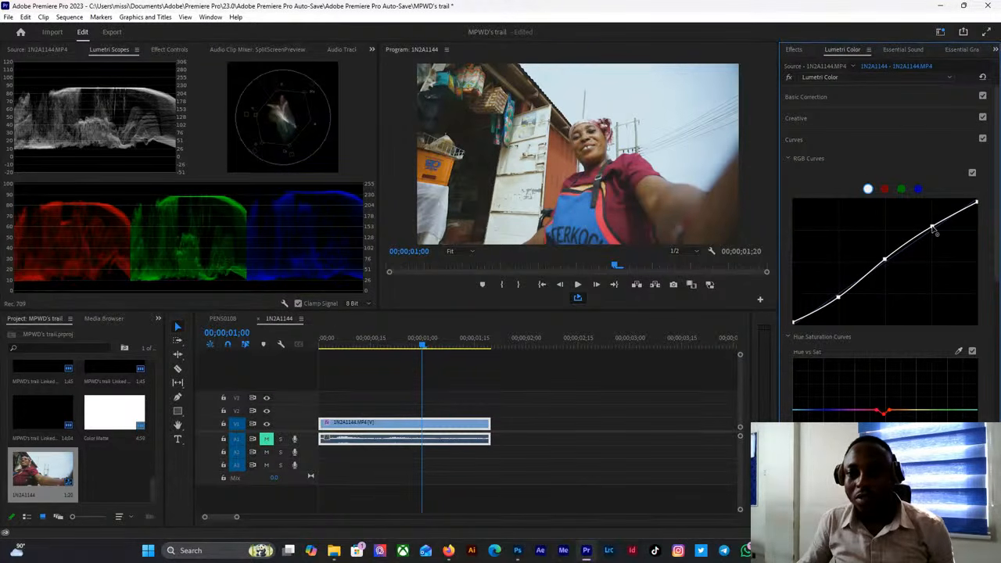
pyautogui.click(806, 140)
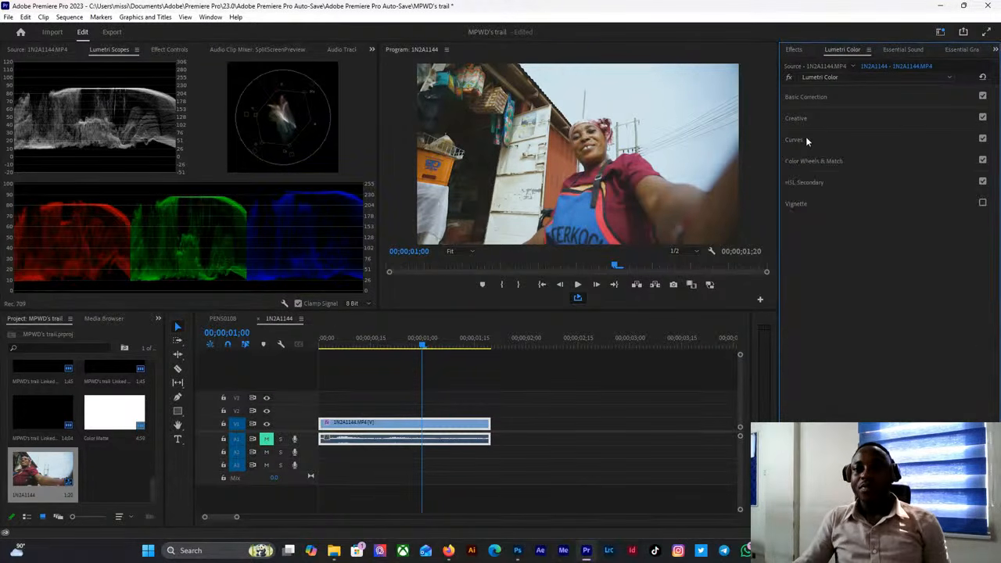
# Review the finished grade by switching the whole Lumetri Color effect off and on several times.
pyautogui.click(790, 77)
pyautogui.click(790, 77)
pyautogui.click(790, 77)
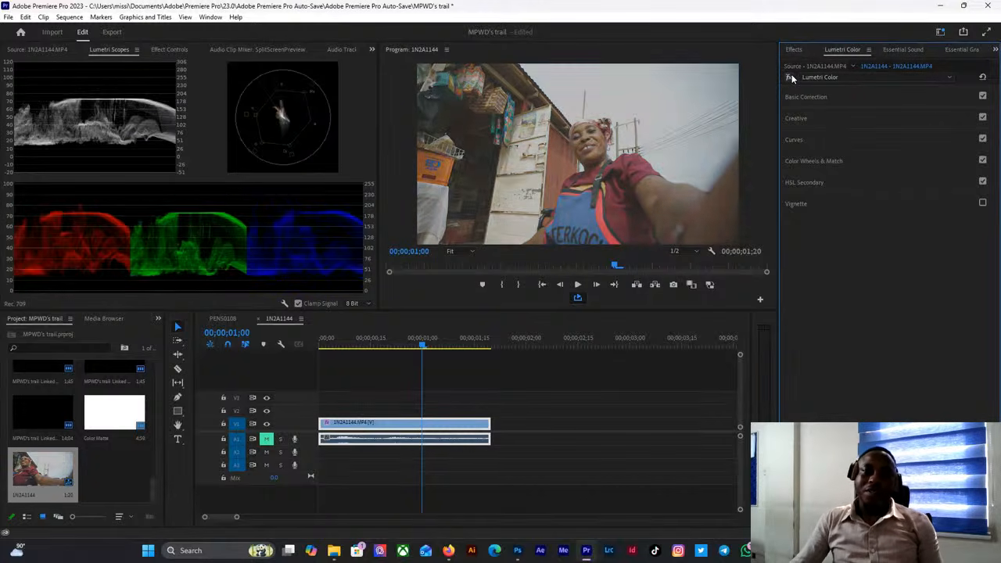
pyautogui.click(791, 77)
pyautogui.click(790, 76)
pyautogui.click(790, 77)
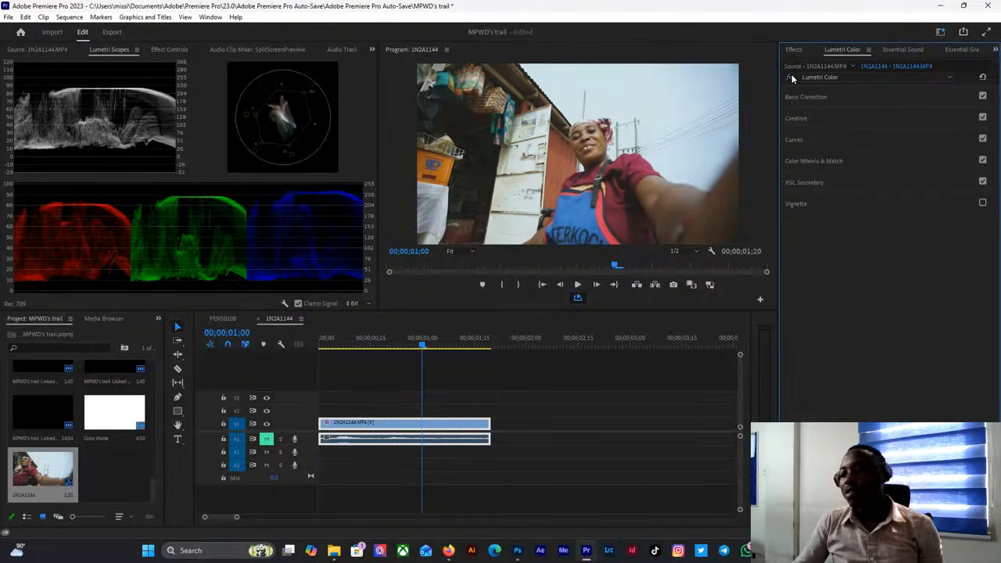
# Compare the graded 1N2A1144 clip with the original by repeatedly toggling the Lumetri Color effect, leaving it enabled.
pyautogui.click(791, 77)
pyautogui.click(791, 77)
pyautogui.click(790, 77)
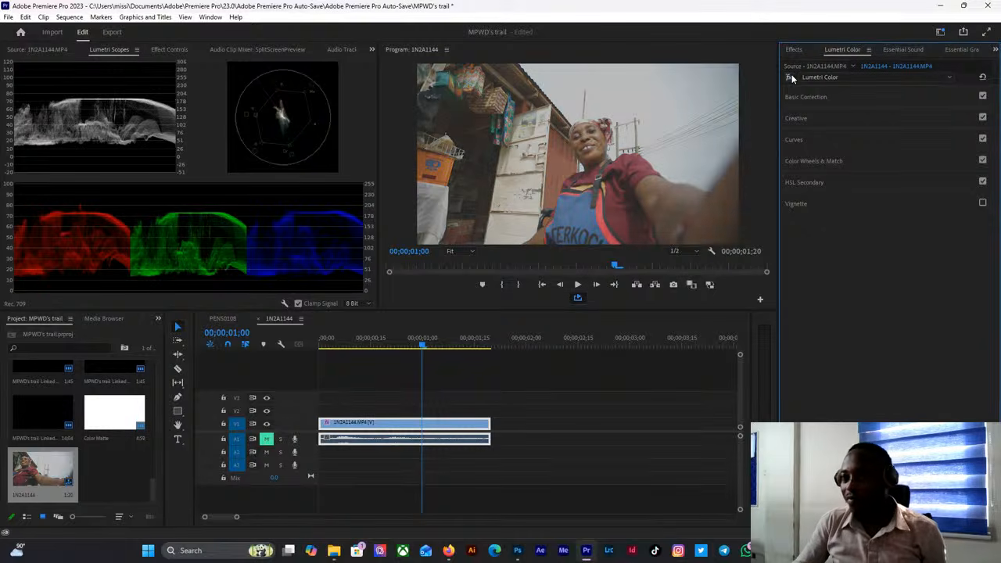
pyautogui.click(790, 77)
pyautogui.click(791, 77)
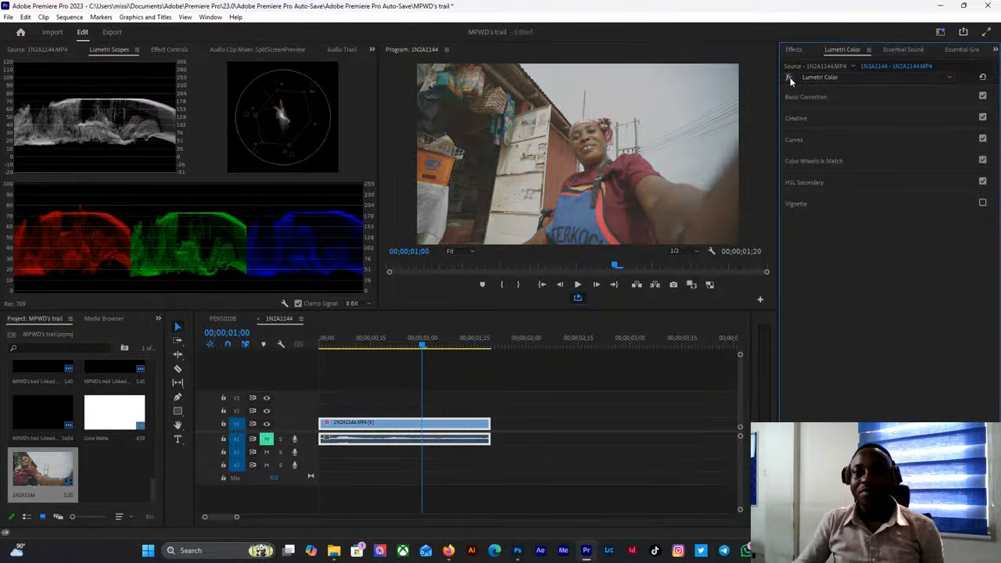
pyautogui.click(790, 76)
pyautogui.click(791, 77)
pyautogui.click(790, 76)
pyautogui.click(791, 77)
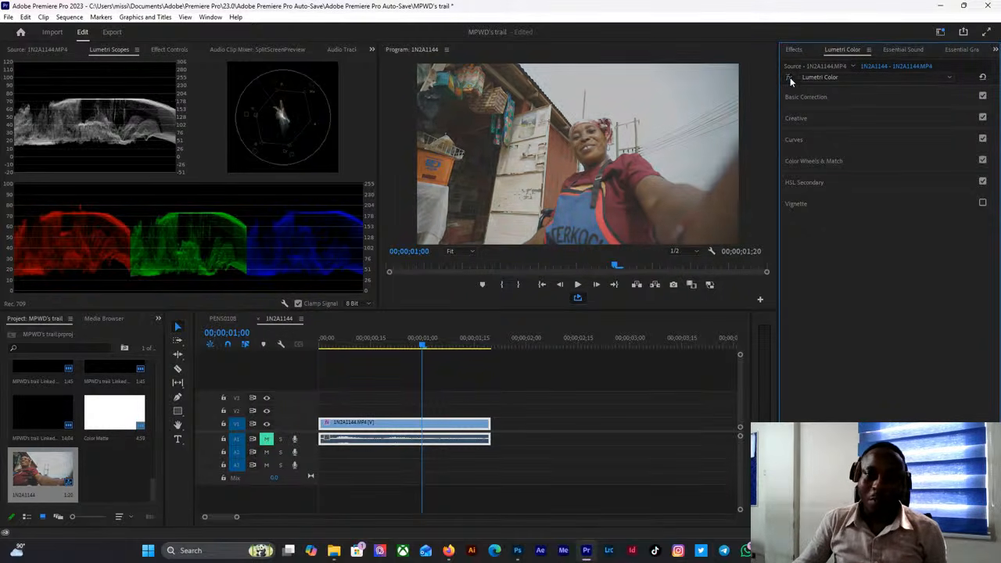
pyautogui.click(790, 77)
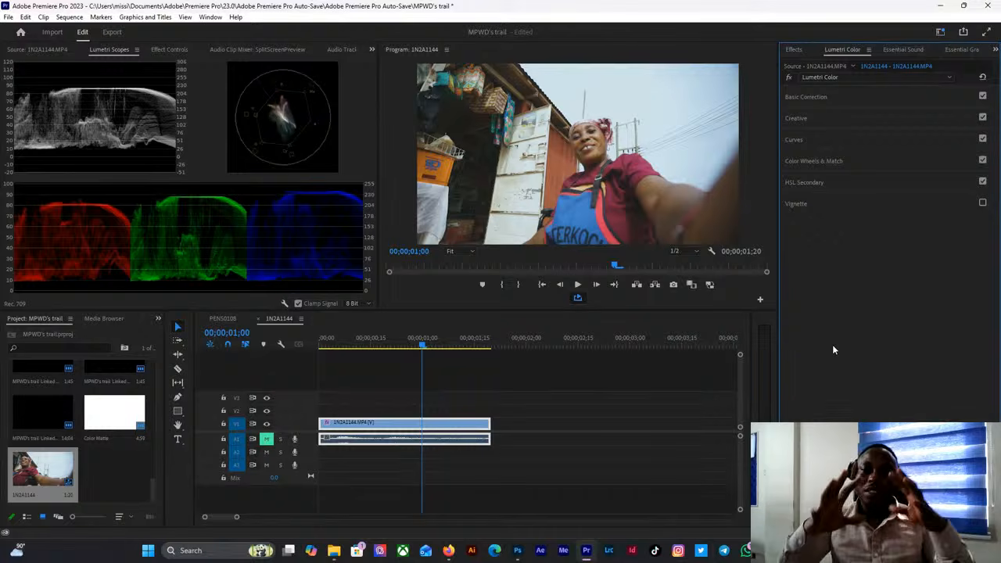
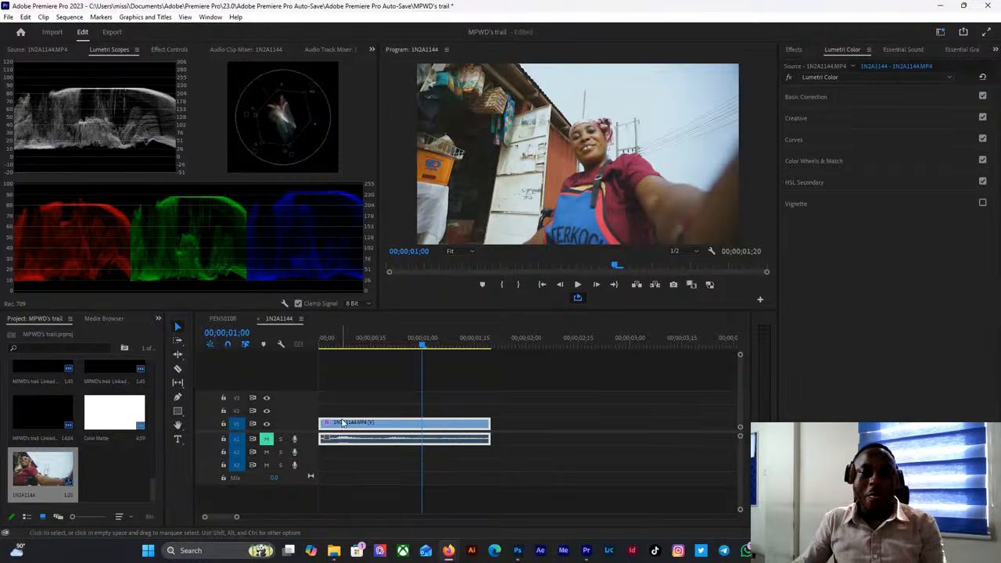
# Try stacking several additional Lumetri Color effects on the 1N2A1144 video clip.
pyautogui.click(438, 426)
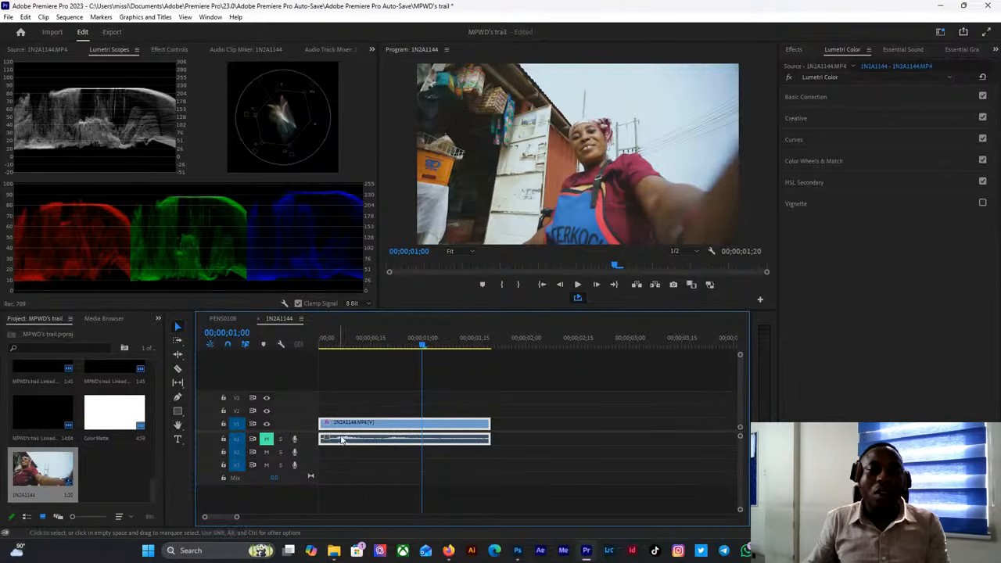
pyautogui.click(594, 422)
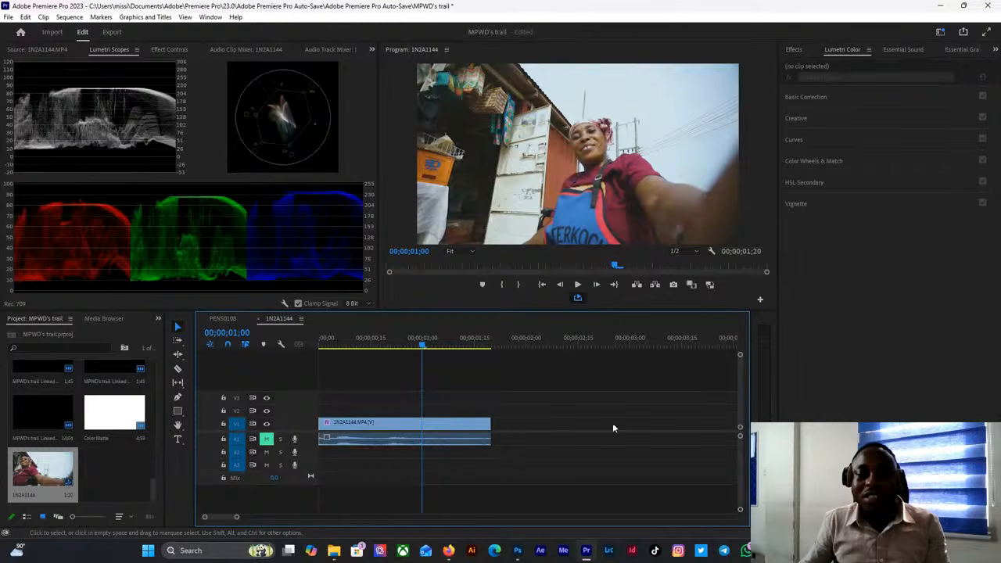
pyautogui.click(442, 420)
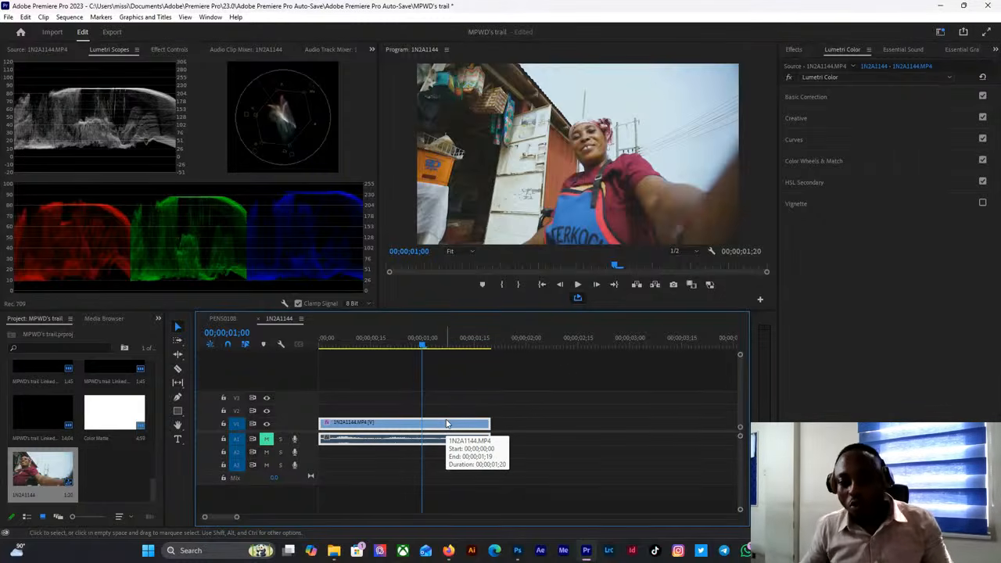
pyautogui.click(821, 77)
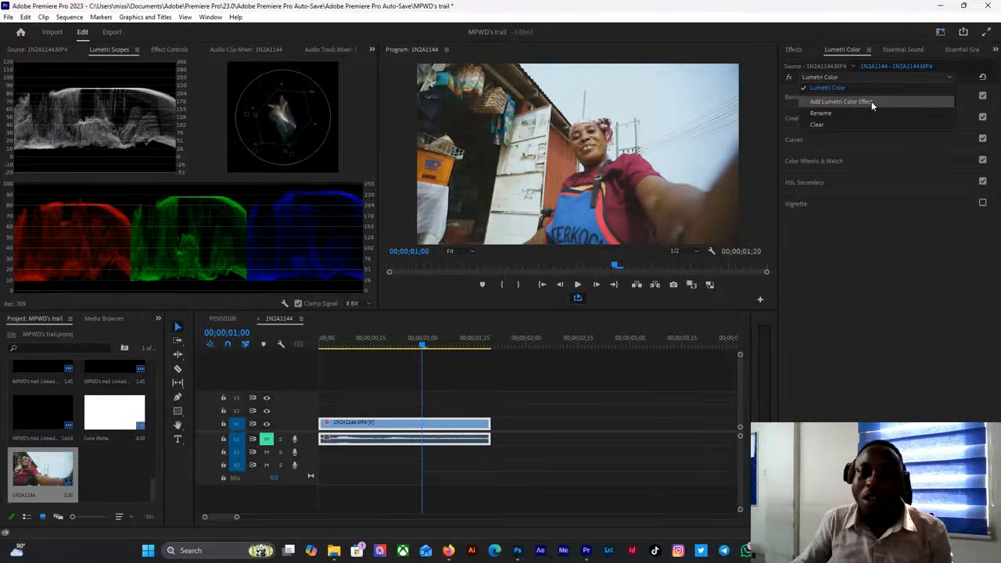
pyautogui.click(871, 101)
pyautogui.click(849, 77)
pyautogui.click(843, 113)
pyautogui.click(835, 78)
pyautogui.click(849, 124)
pyautogui.click(833, 77)
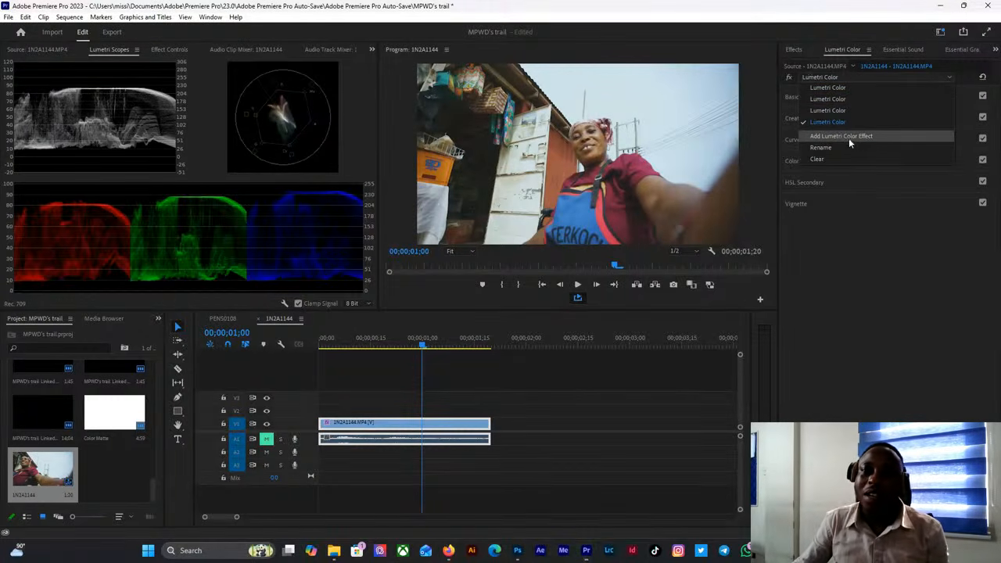
pyautogui.click(838, 136)
pyautogui.click(834, 77)
pyautogui.click(835, 144)
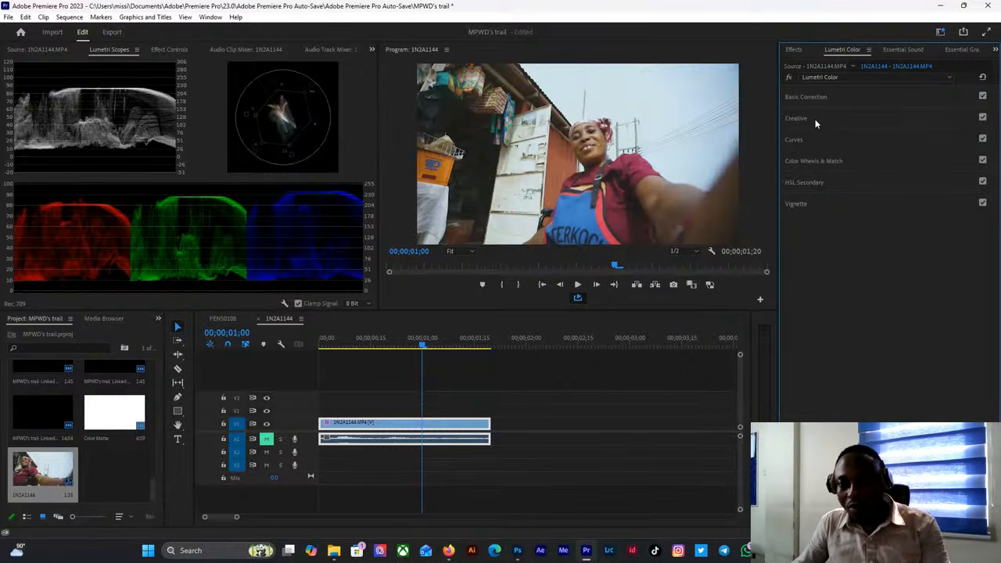
# Check which Lumetri Color effects are applied to the 1N2A1144 clip.
pyautogui.click(839, 77)
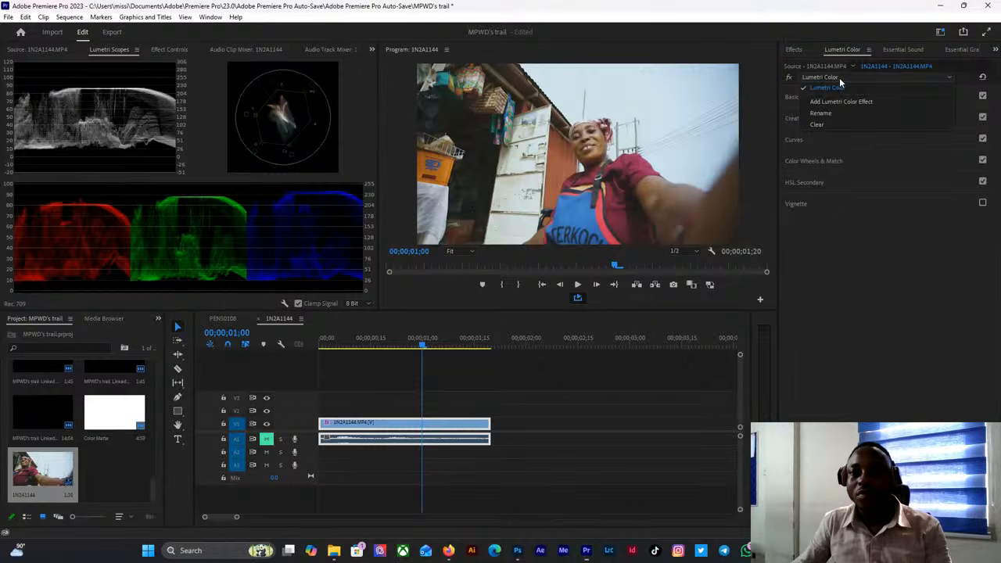
pyautogui.click(851, 231)
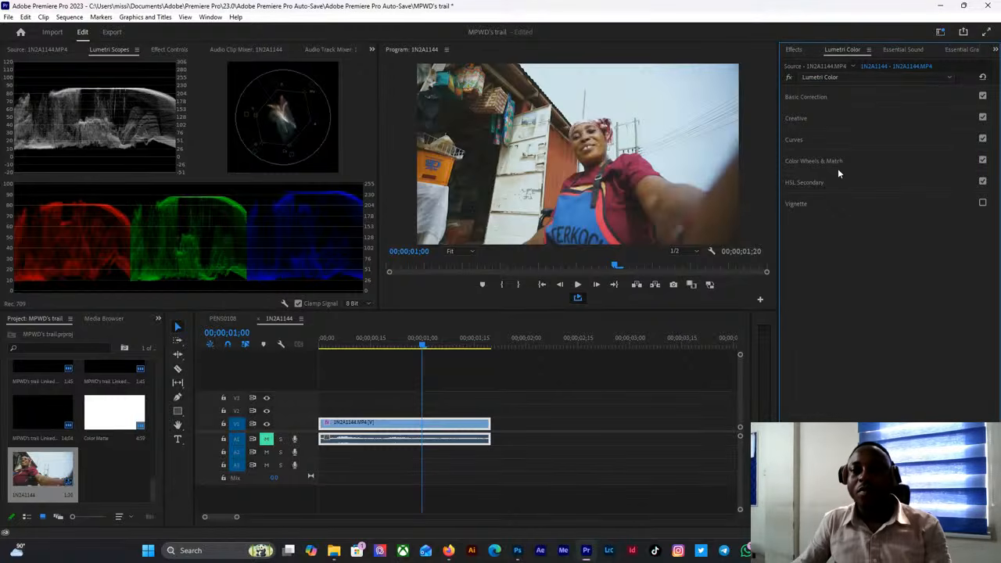
pyautogui.click(833, 78)
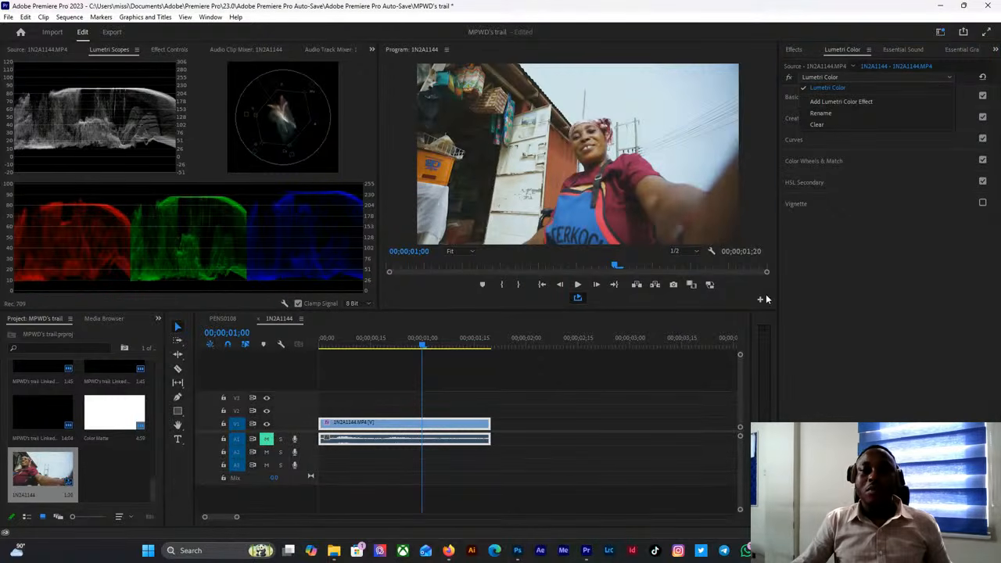
pyautogui.click(849, 290)
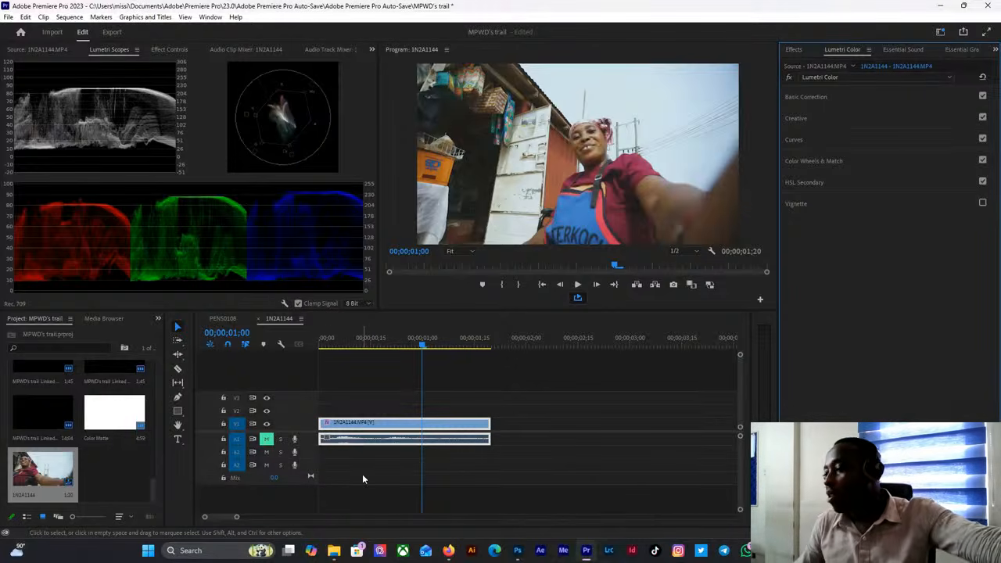
# Create a 1920 × 1080 adjustment layer at 29.97 fps Drop-Frame with square pixels in the project.
pyautogui.click(502, 466)
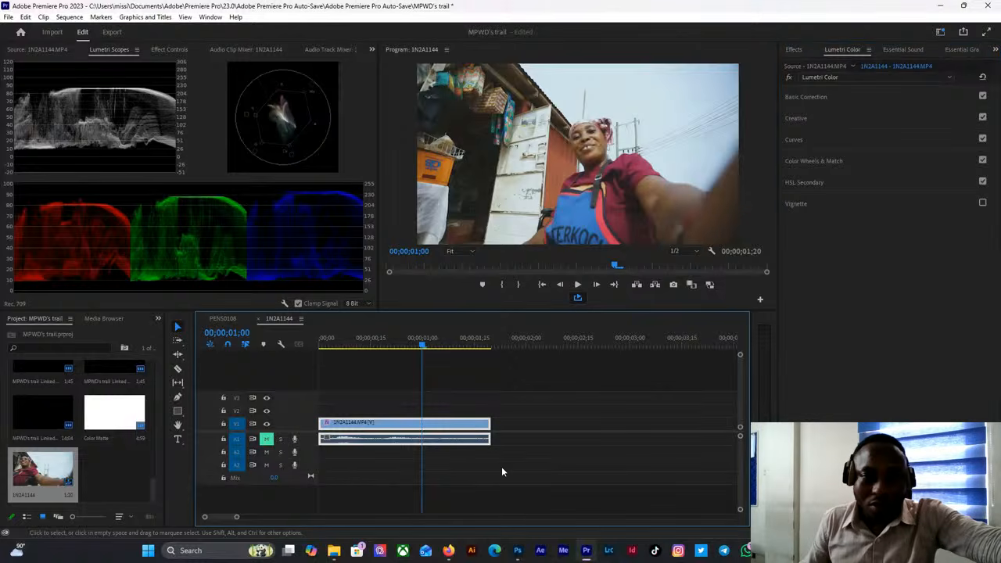
pyautogui.rightClick(111, 466)
pyautogui.click(123, 468)
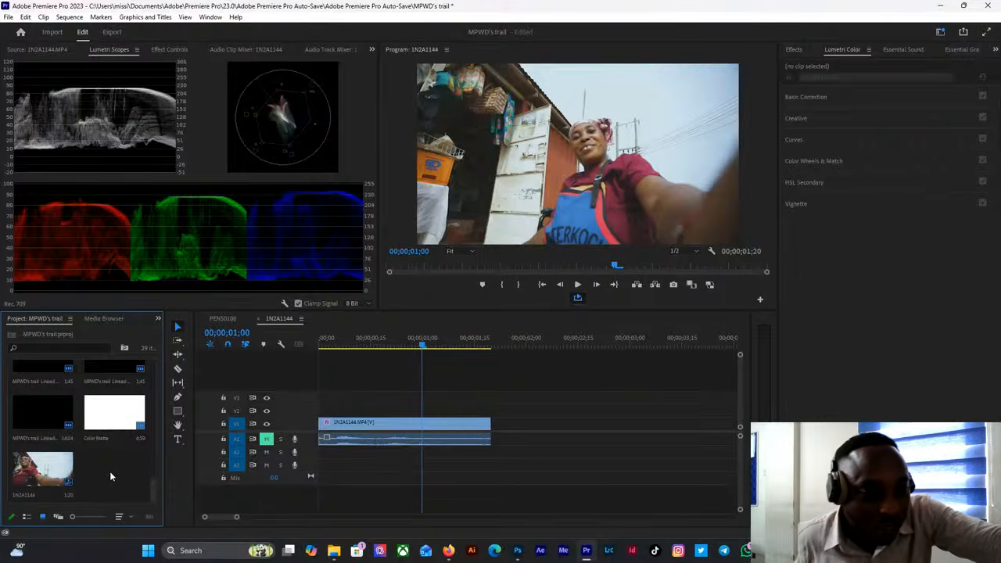
pyautogui.rightClick(109, 470)
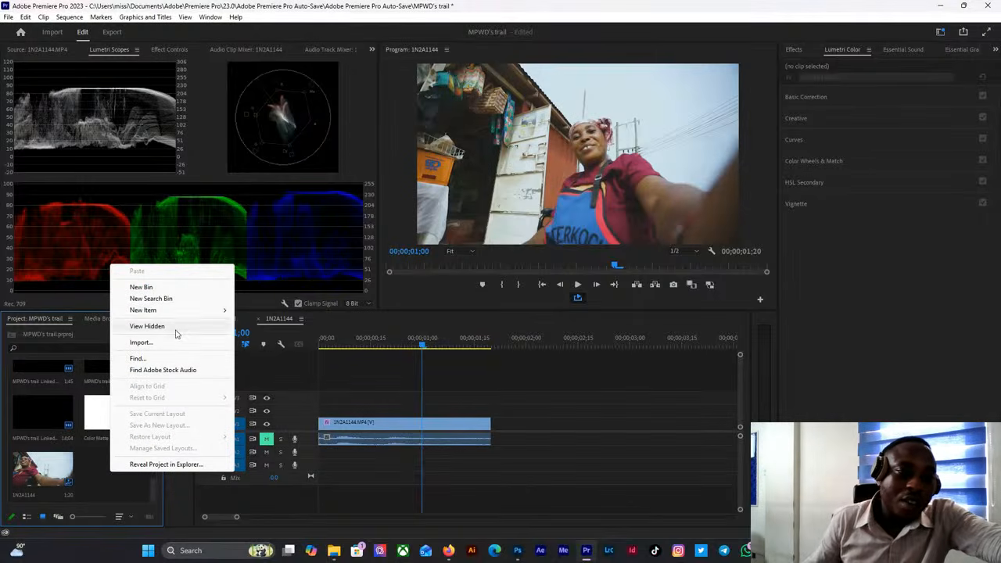
pyautogui.moveTo(172, 312)
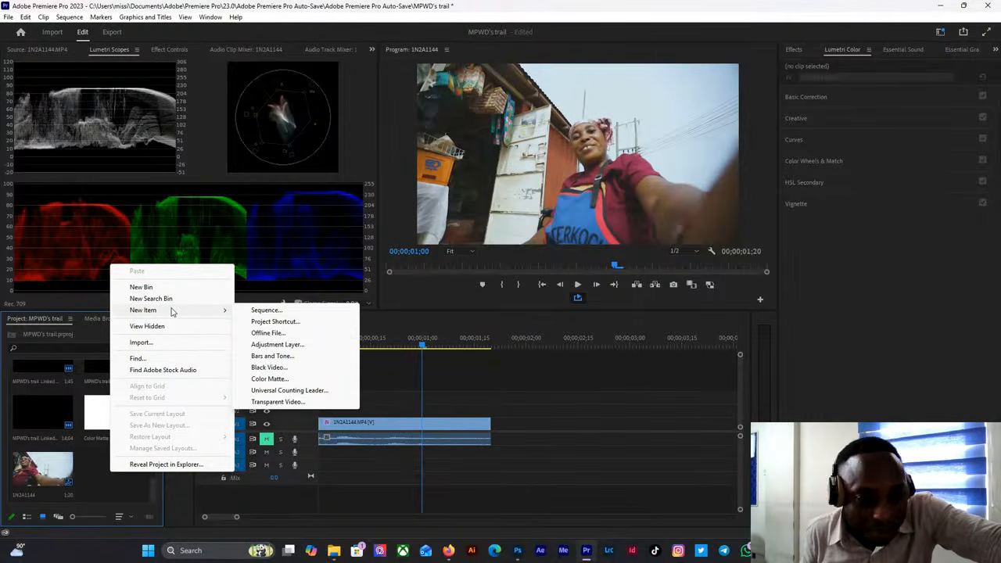
pyautogui.click(291, 344)
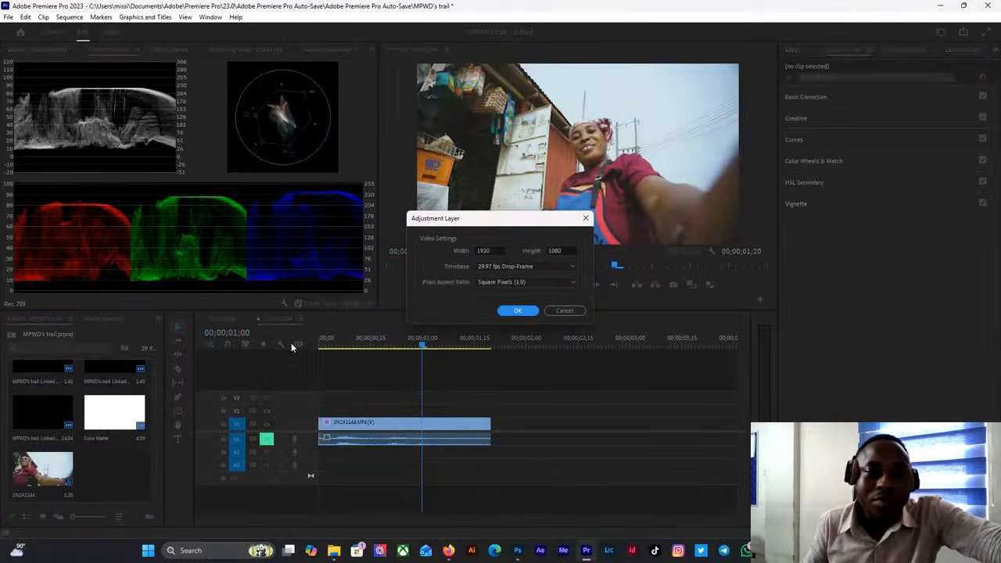
pyautogui.click(513, 308)
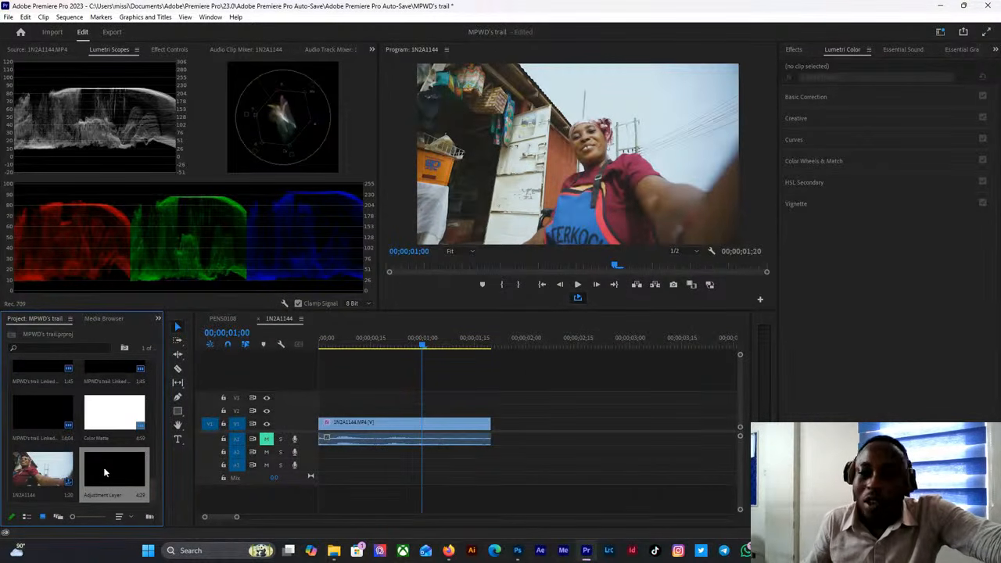
# Place the adjustment layer on track V2 above the 1N2A1144 clip and trim its end to match the clip.
pyautogui.moveTo(101, 482); pyautogui.dragTo(326, 411)
pyautogui.click(364, 412)
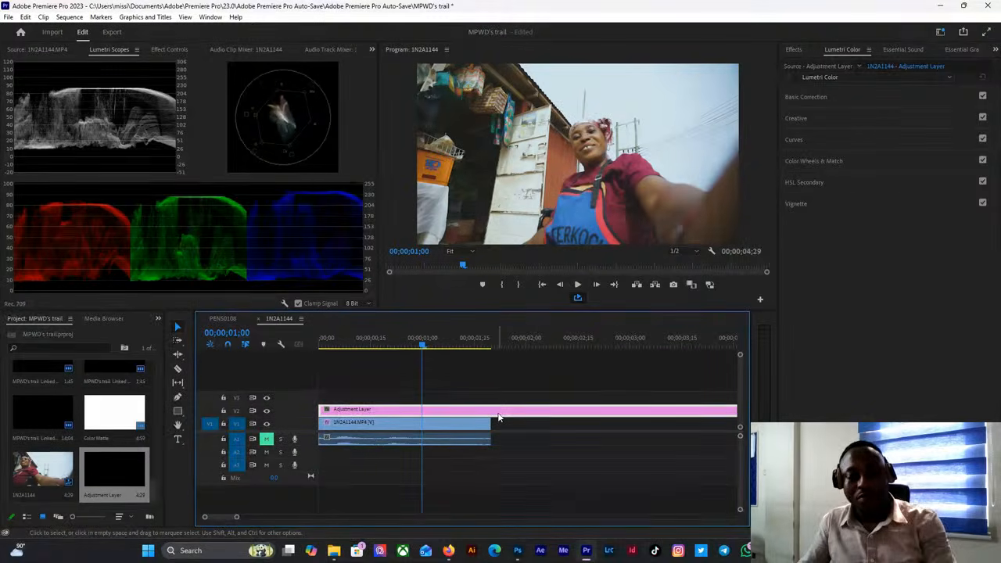
pyautogui.press('-')
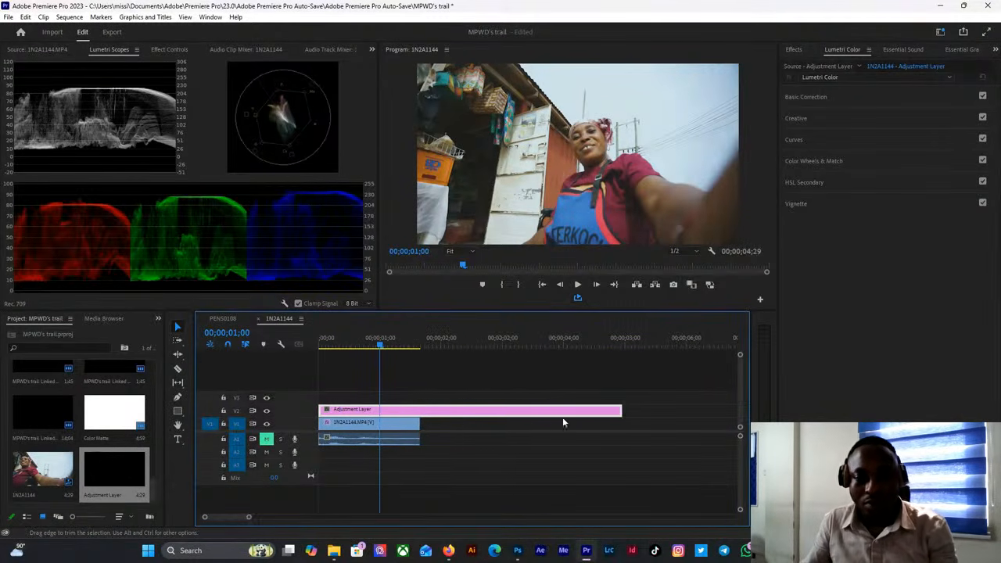
pyautogui.moveTo(622, 411); pyautogui.dragTo(419, 412)
pyautogui.press('=')
pyautogui.press('=')
pyautogui.press('=')
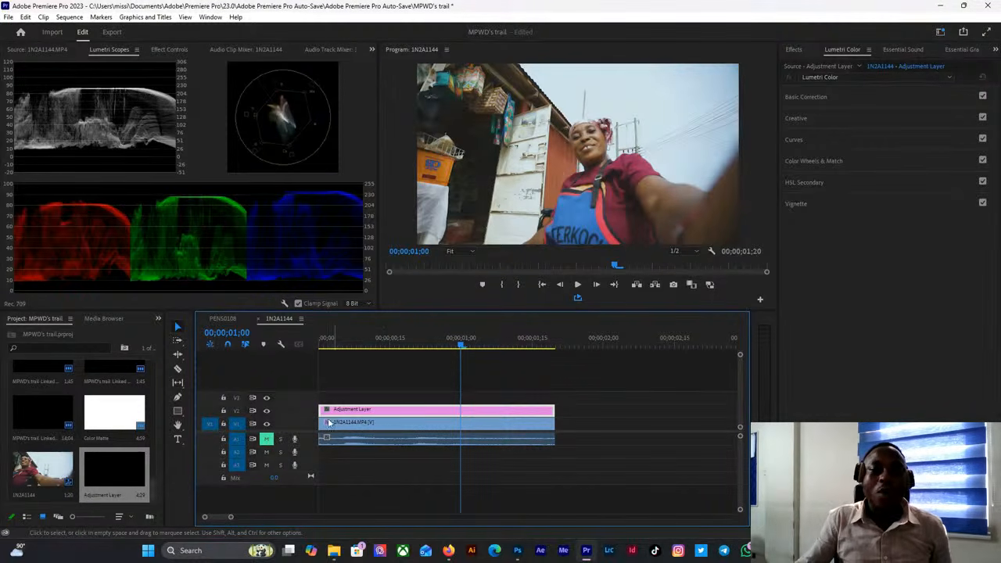
# Key the skin tone in HSL Secondary on the adjustment layer by sampling the woman's face.
pyautogui.click(441, 426)
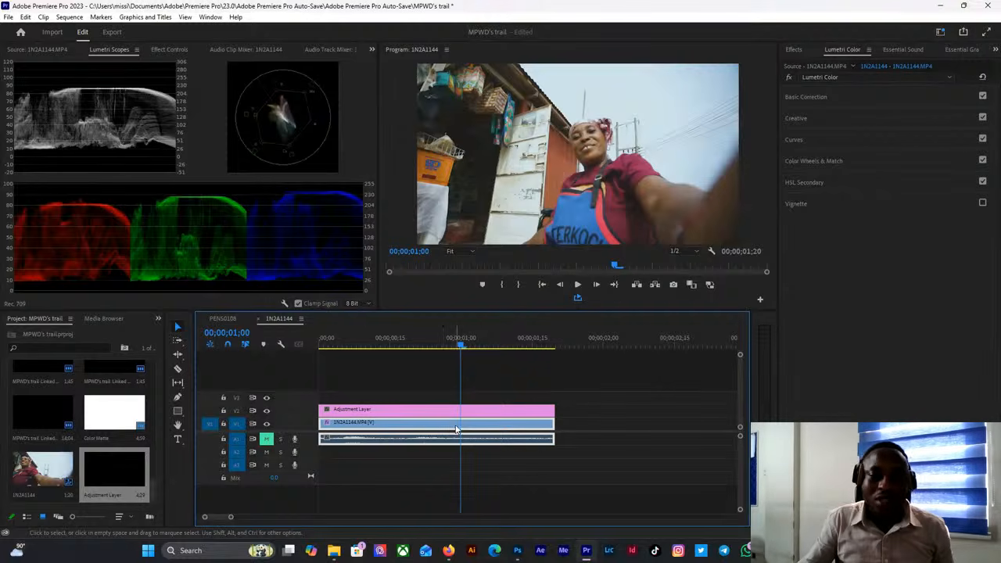
pyautogui.click(444, 411)
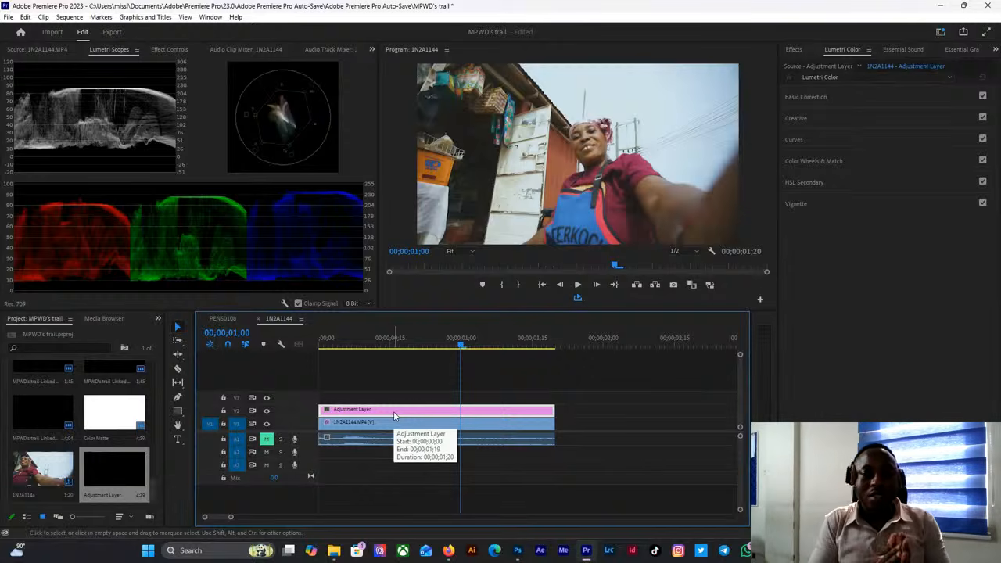
pyautogui.click(798, 182)
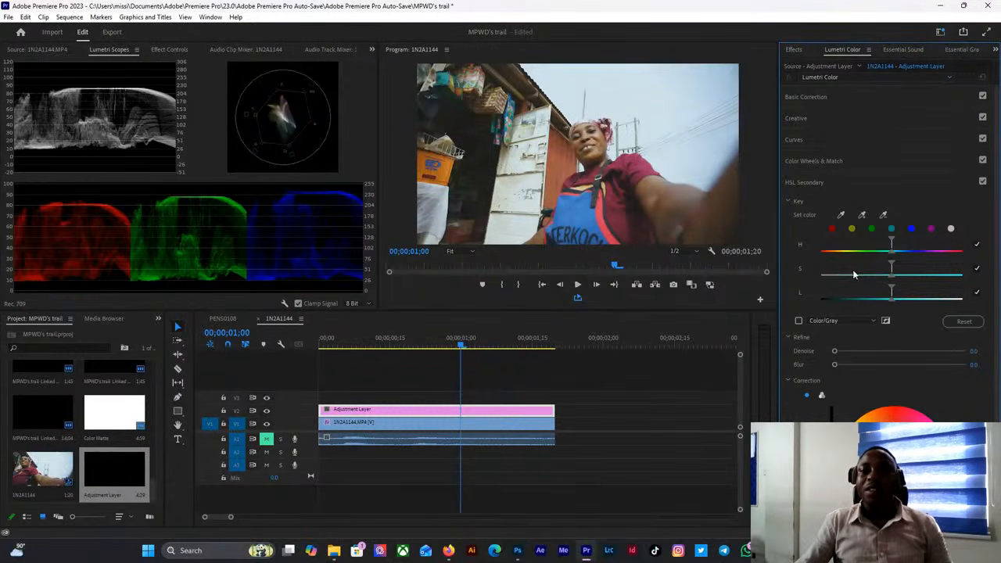
pyautogui.scroll(-2, 853, 269)
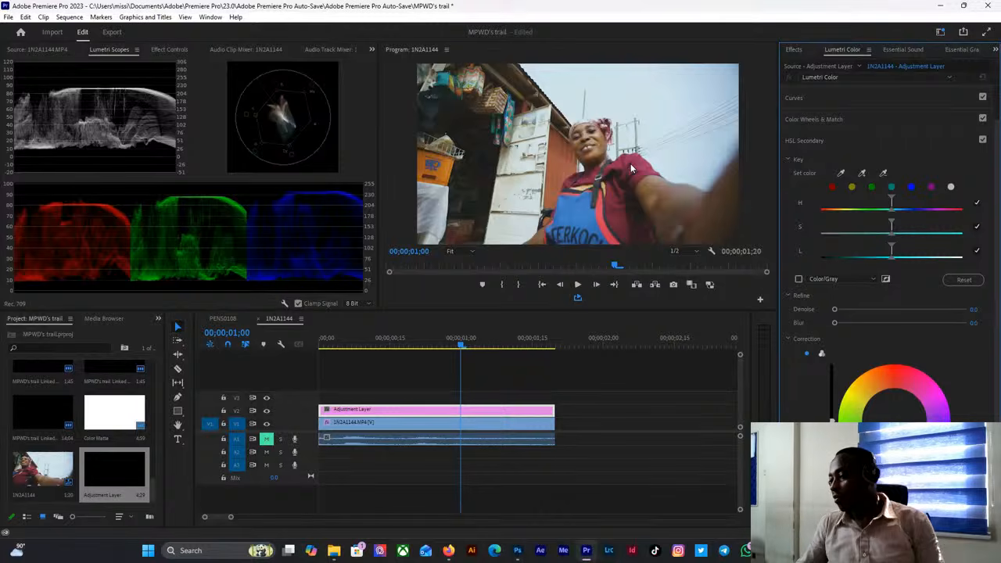
pyautogui.click(840, 172)
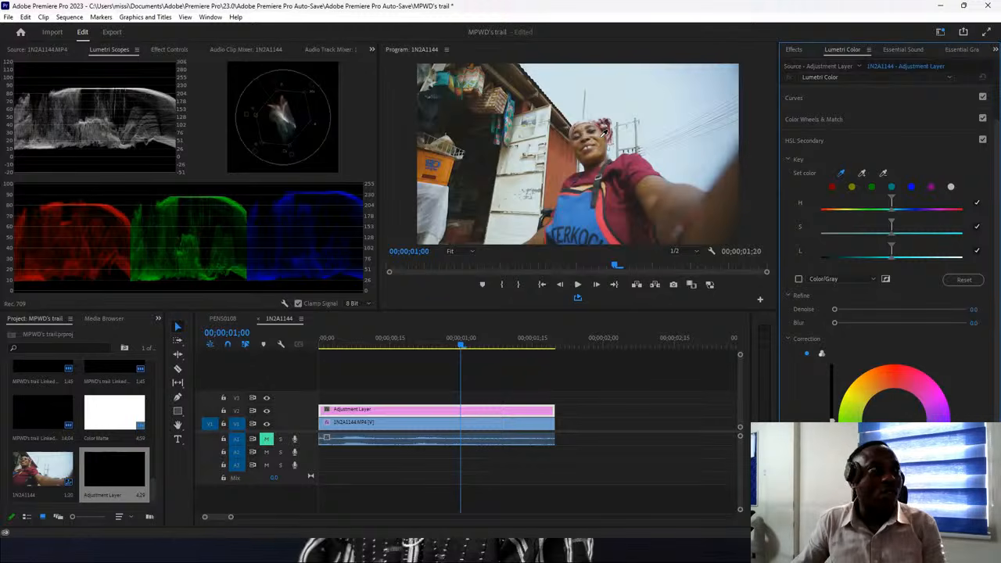
pyautogui.click(602, 136)
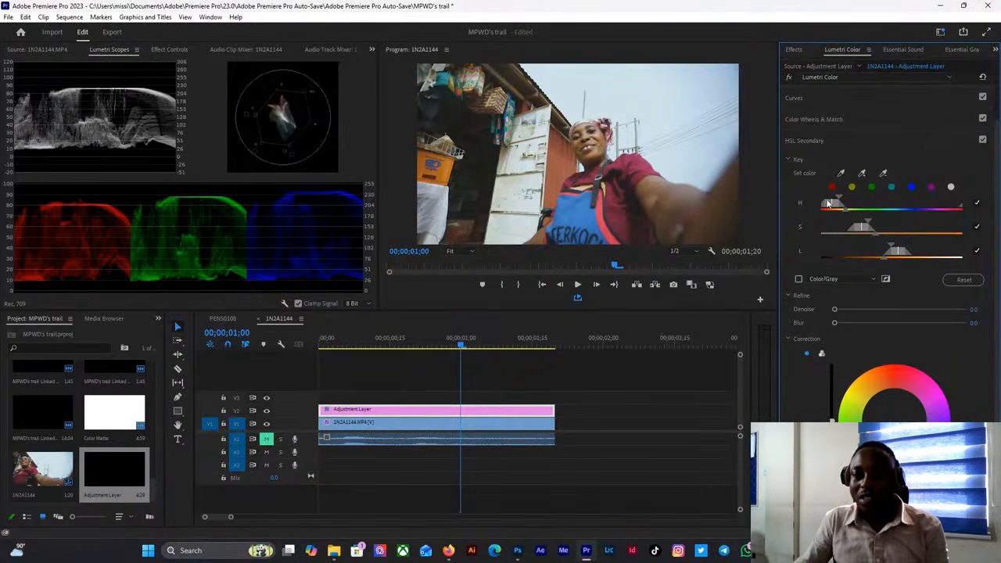
# With the Color/Gray mask shown, widen the hue, saturation and luma ranges around the skin and refine the key with Denoise 76.4 and Blur 16.4.
pyautogui.click(798, 279)
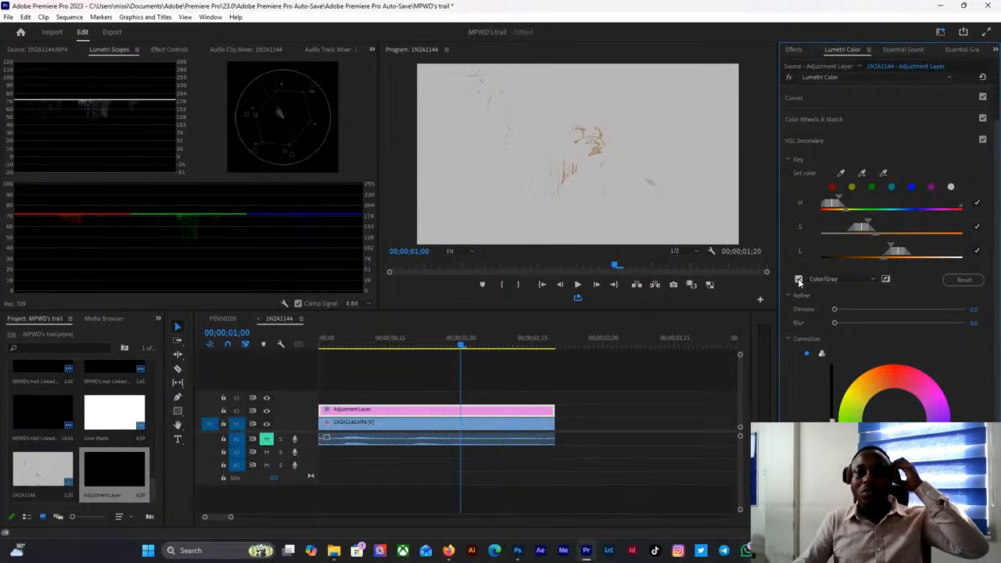
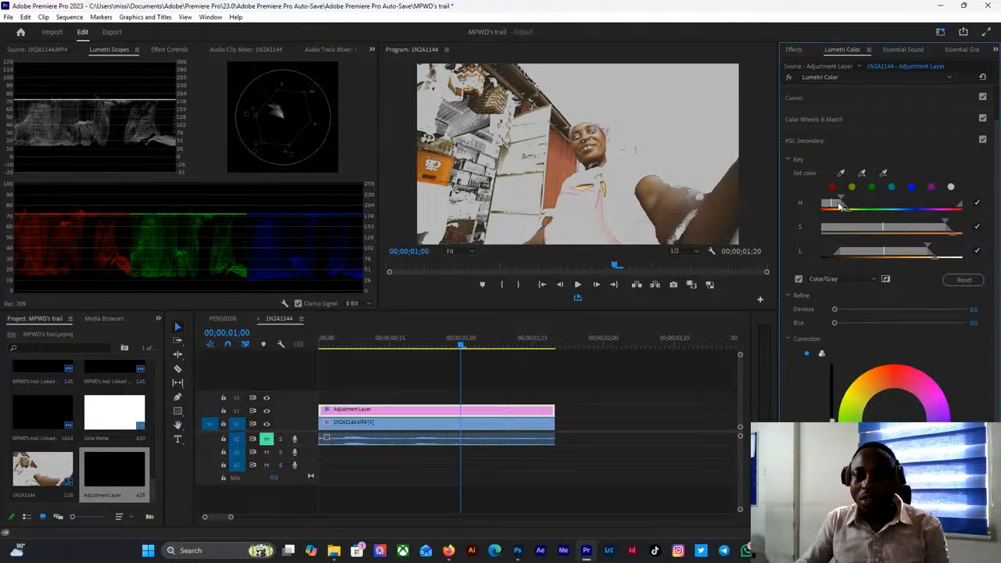
pyautogui.moveTo(866, 252); pyautogui.dragTo(874, 257)
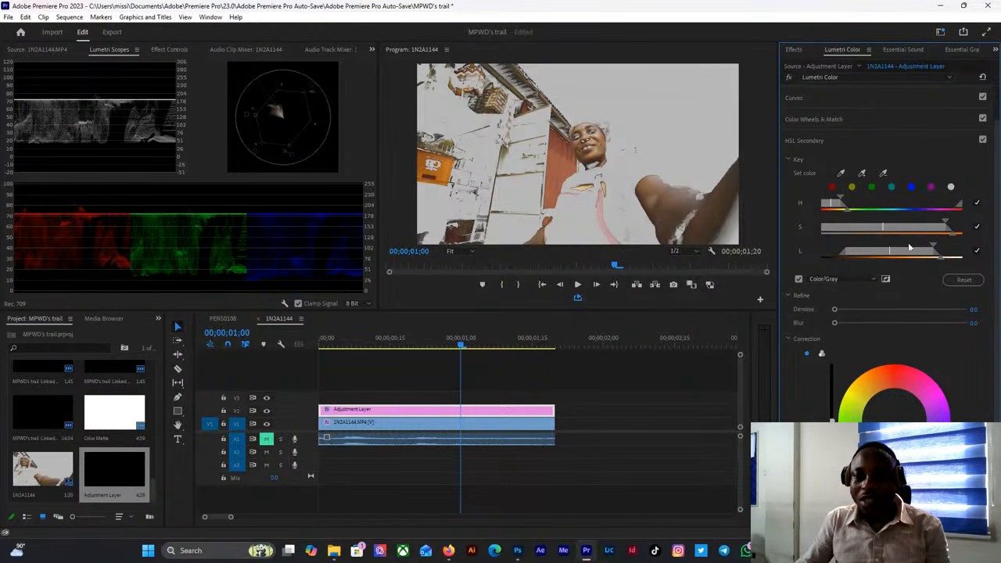
pyautogui.moveTo(935, 249); pyautogui.dragTo(882, 231)
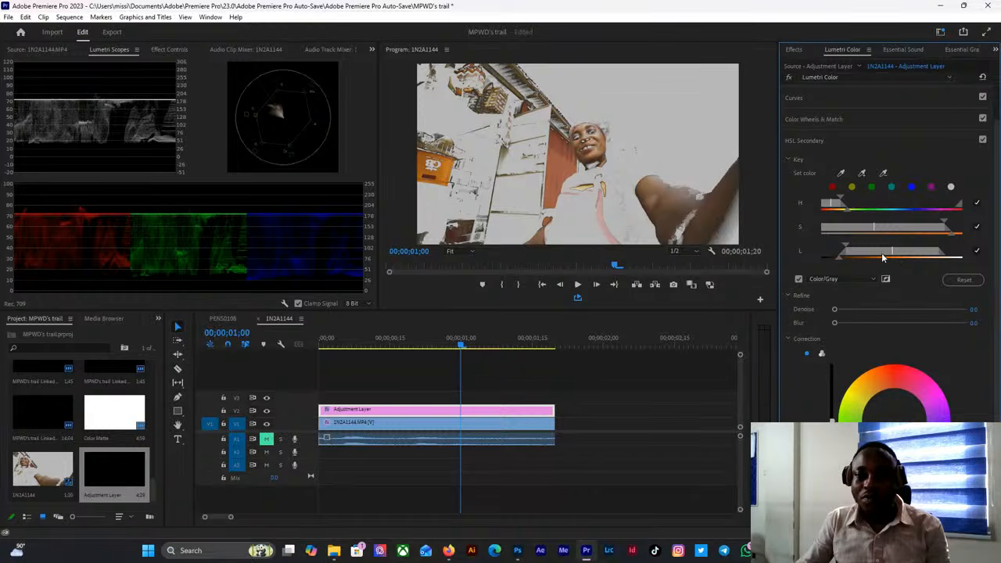
pyautogui.moveTo(881, 252); pyautogui.dragTo(912, 255)
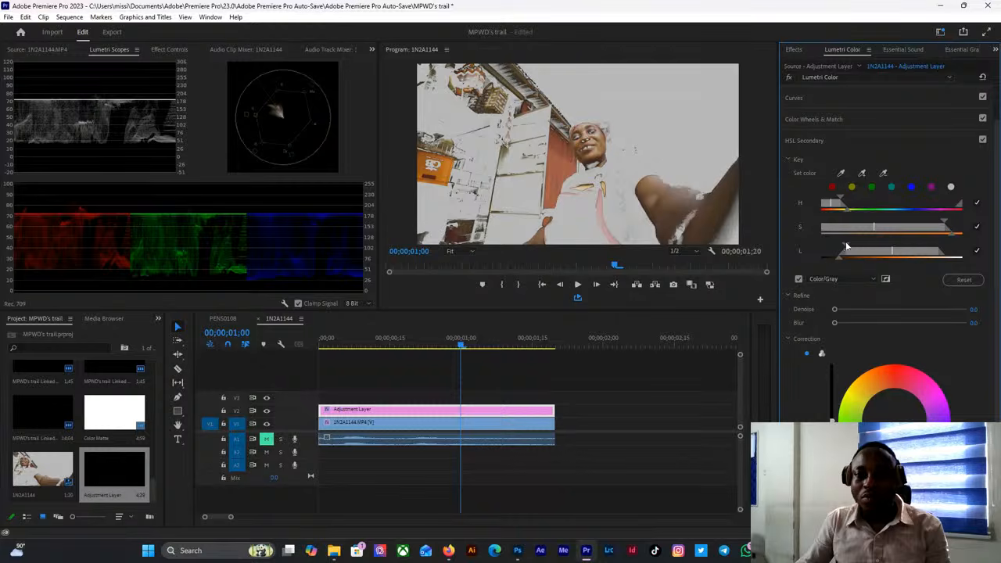
pyautogui.moveTo(846, 246); pyautogui.dragTo(855, 253)
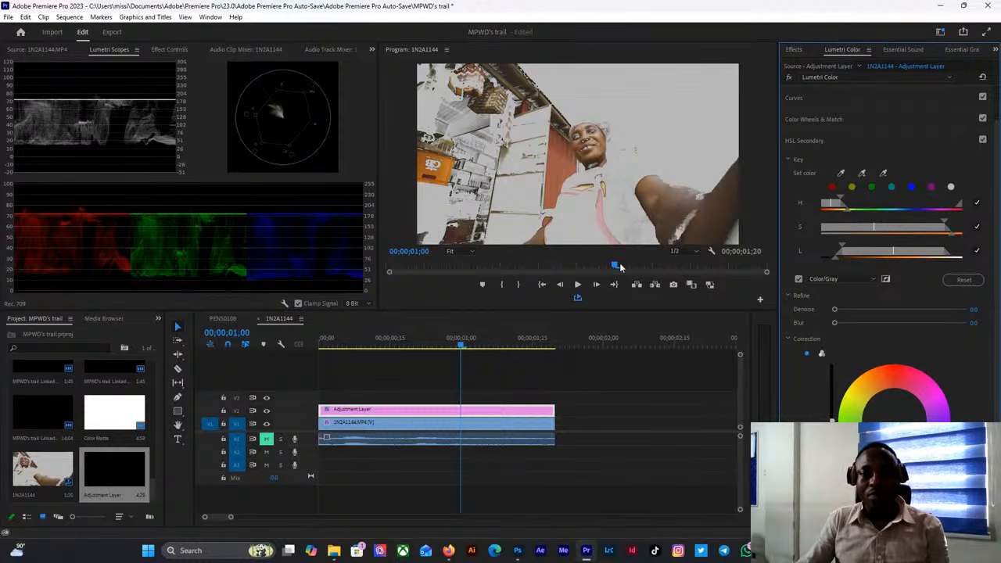
pyautogui.moveTo(853, 252); pyautogui.dragTo(851, 253)
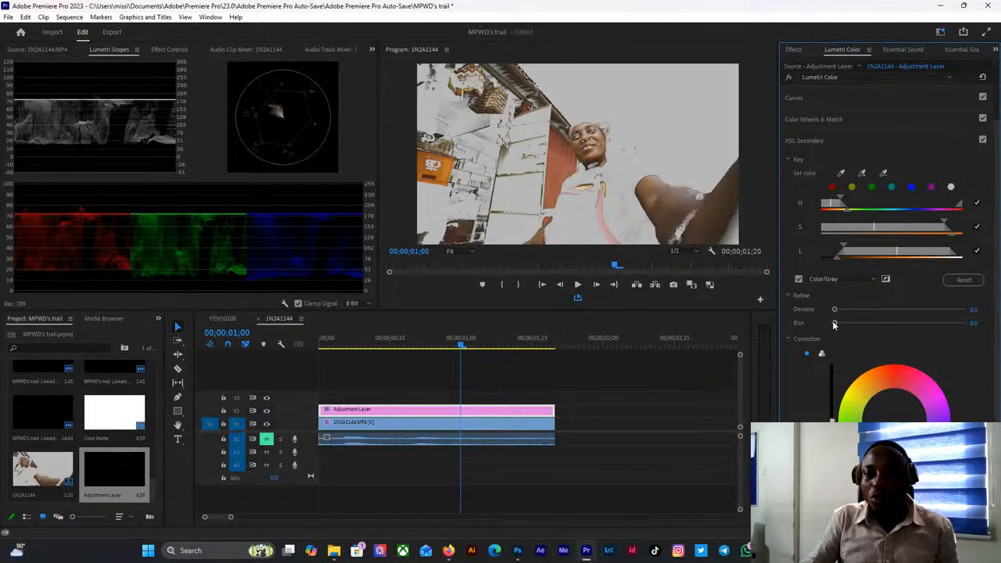
pyautogui.moveTo(834, 325); pyautogui.dragTo(894, 328)
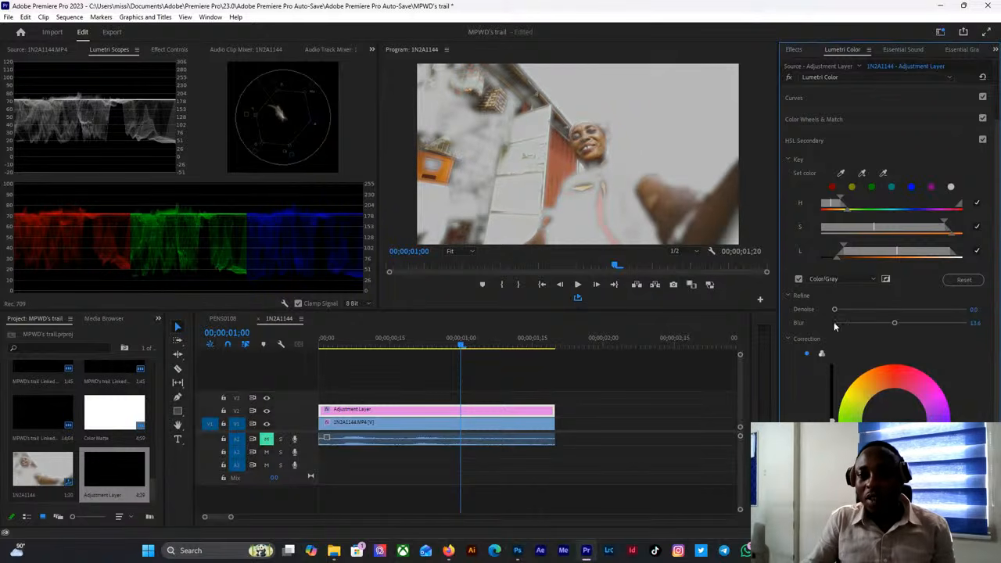
pyautogui.moveTo(833, 310); pyautogui.dragTo(910, 325)
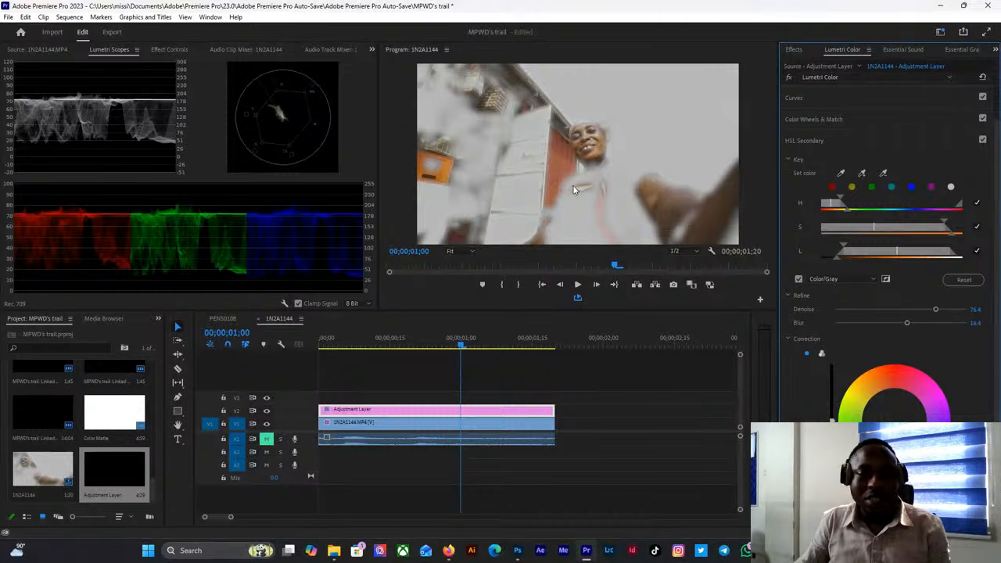
# Compare the skin key in the Color/Black and White/Black mask previews, and return the preview to Color/Gray.
pyautogui.click(854, 281)
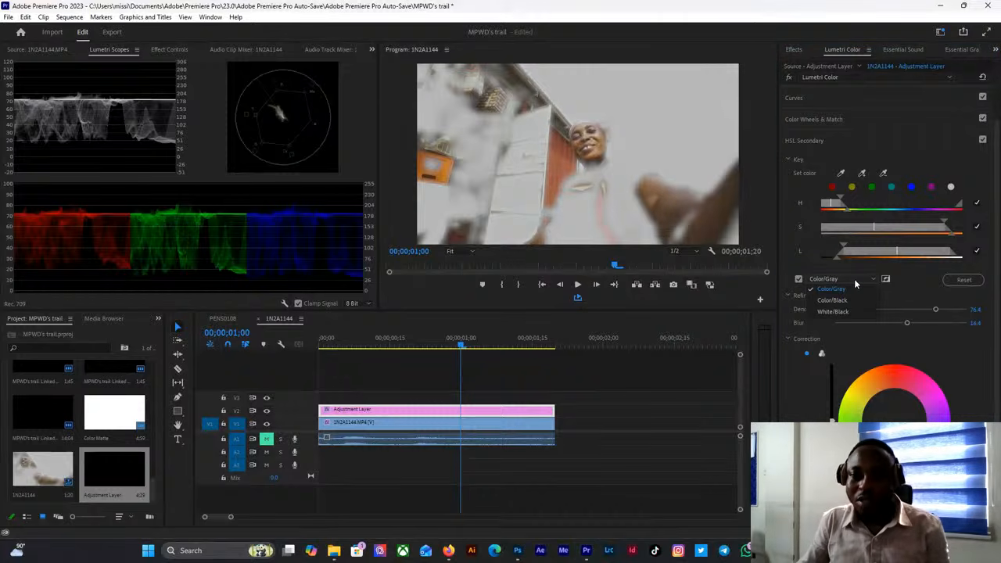
pyautogui.click(835, 300)
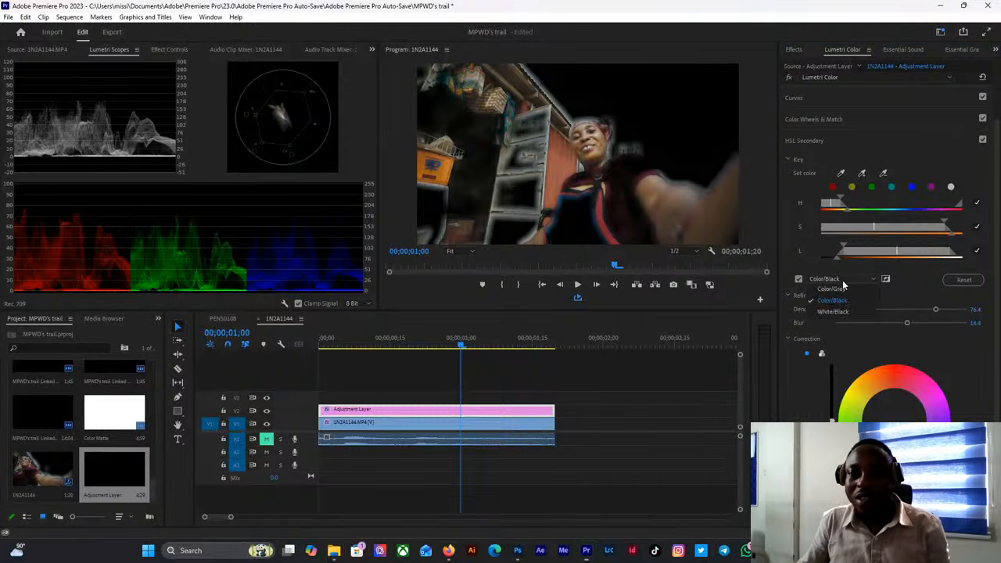
pyautogui.click(842, 280)
pyautogui.click(835, 314)
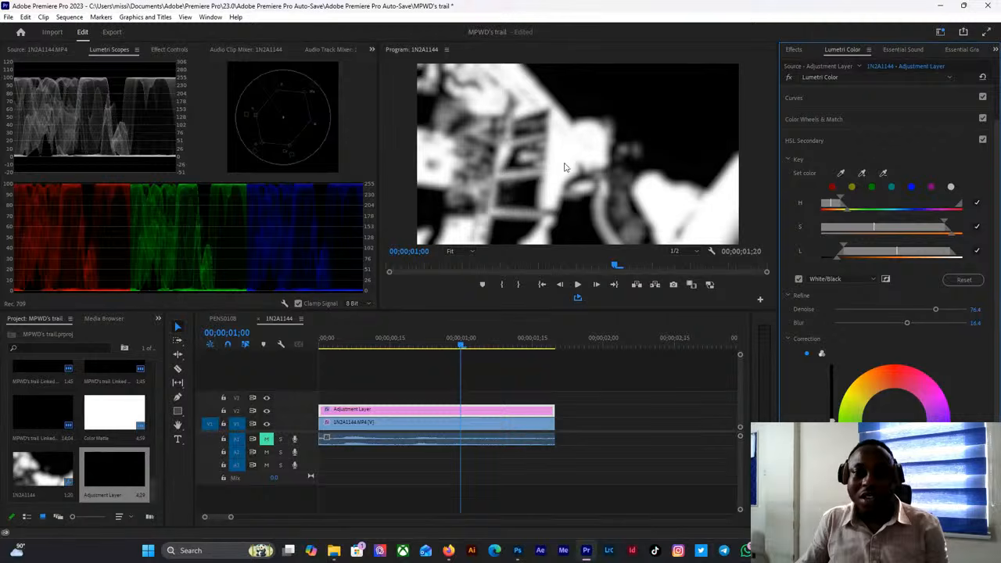
pyautogui.click(838, 279)
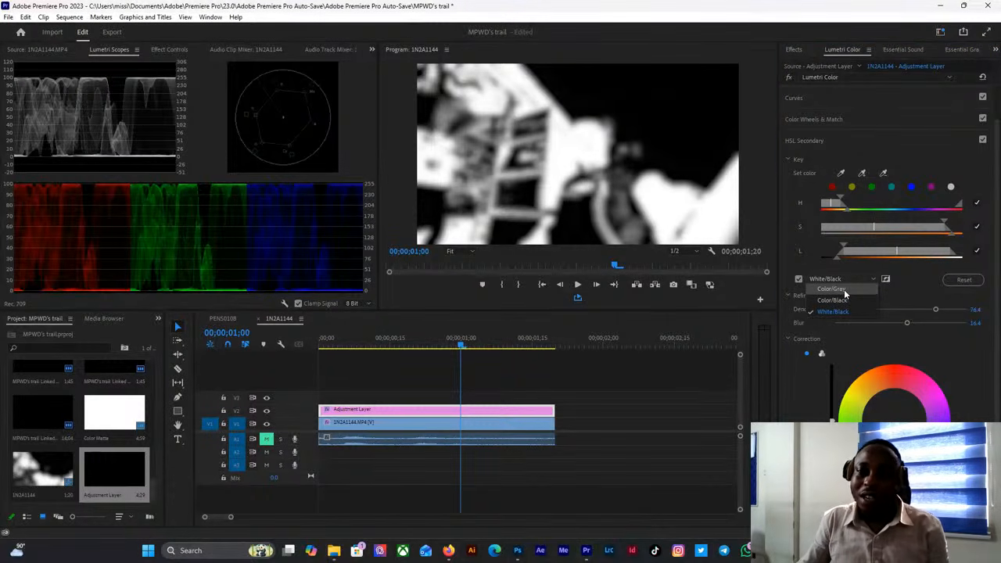
pyautogui.click(844, 289)
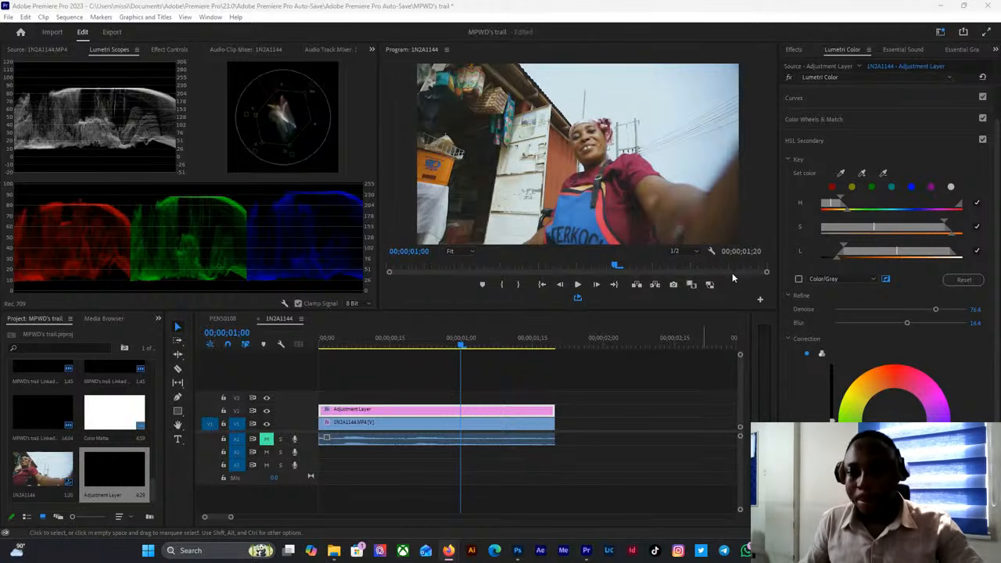
# Invert the skin key's mask, compare the masked preview with the full image, and leave the mask preview off.
pyautogui.click(885, 280)
pyautogui.click(799, 279)
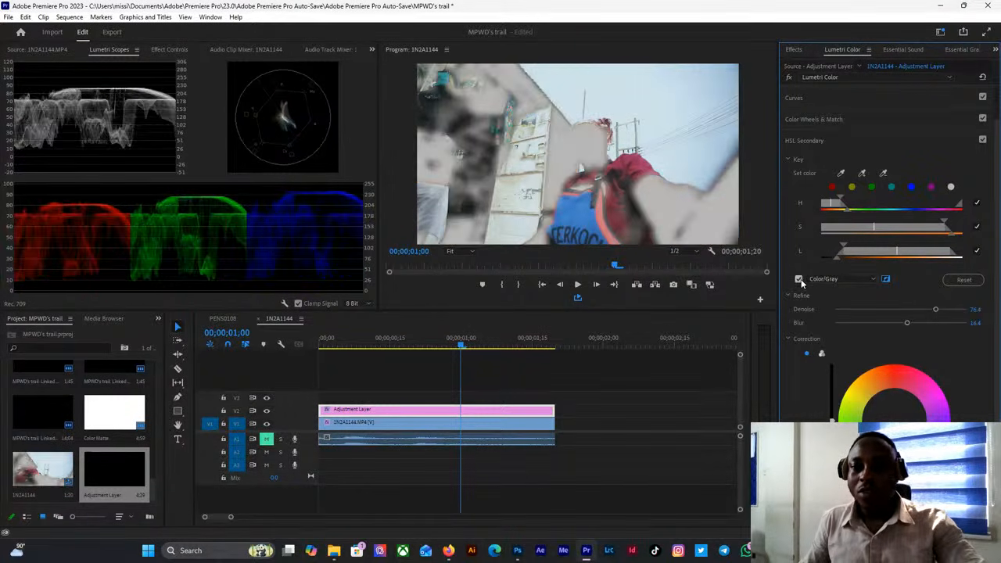
pyautogui.click(885, 279)
pyautogui.click(885, 280)
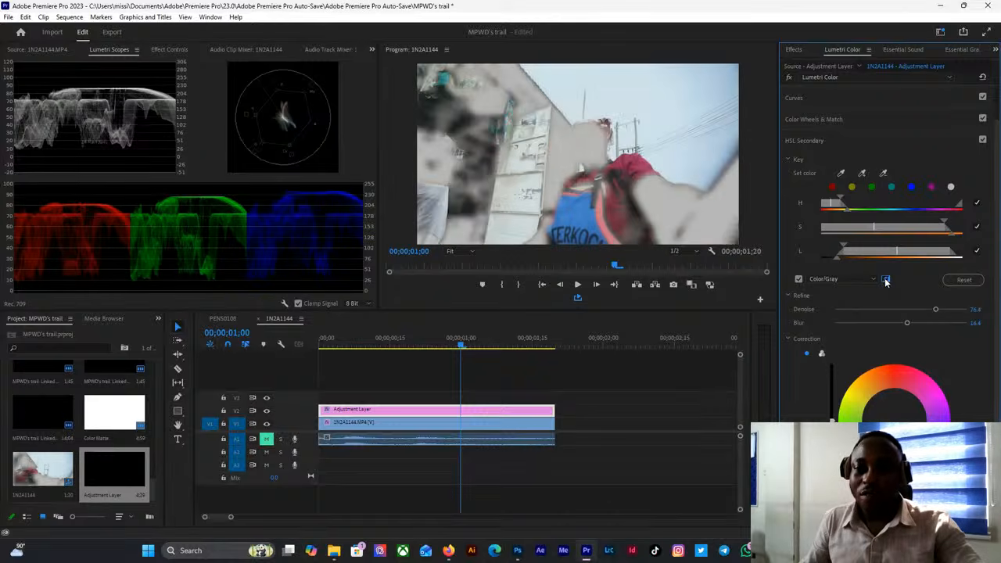
pyautogui.click(799, 279)
pyautogui.click(799, 279)
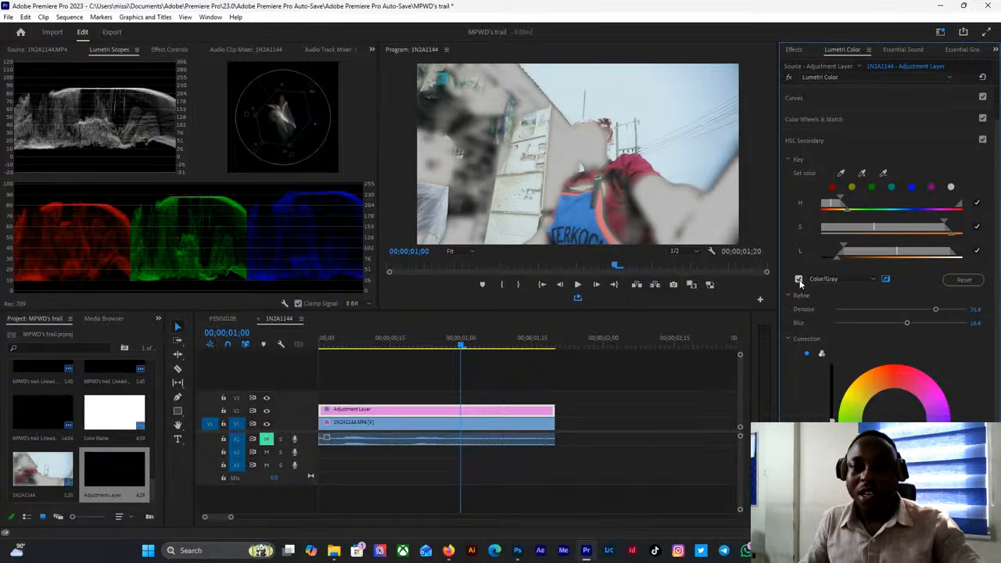
pyautogui.click(799, 280)
pyautogui.click(799, 279)
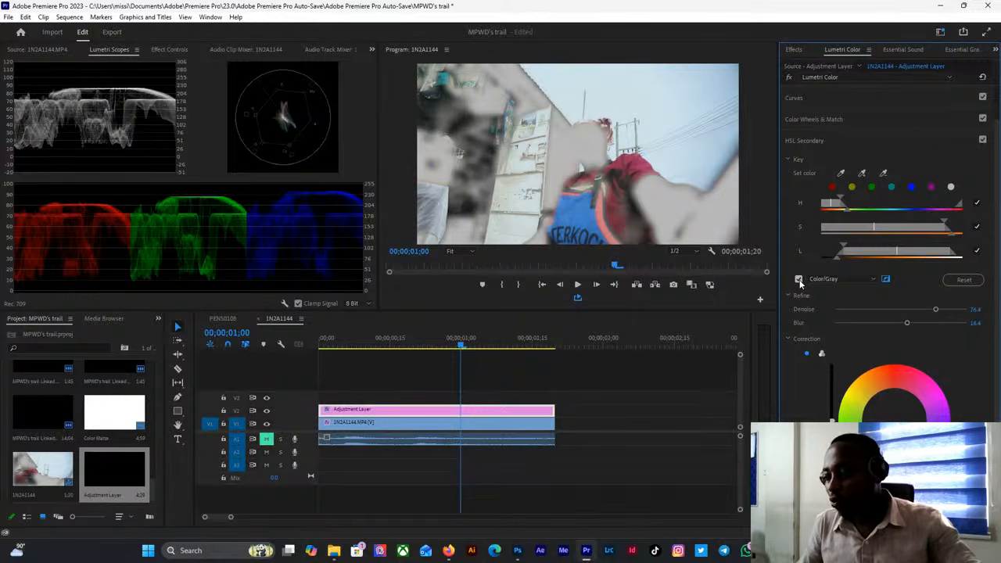
pyautogui.click(799, 279)
# Shift the HSL Secondary correction wheel toward cyan-blue and slightly lower its brightness slider to tint everything outside the skin key.
pyautogui.scroll(-3, 868, 338)
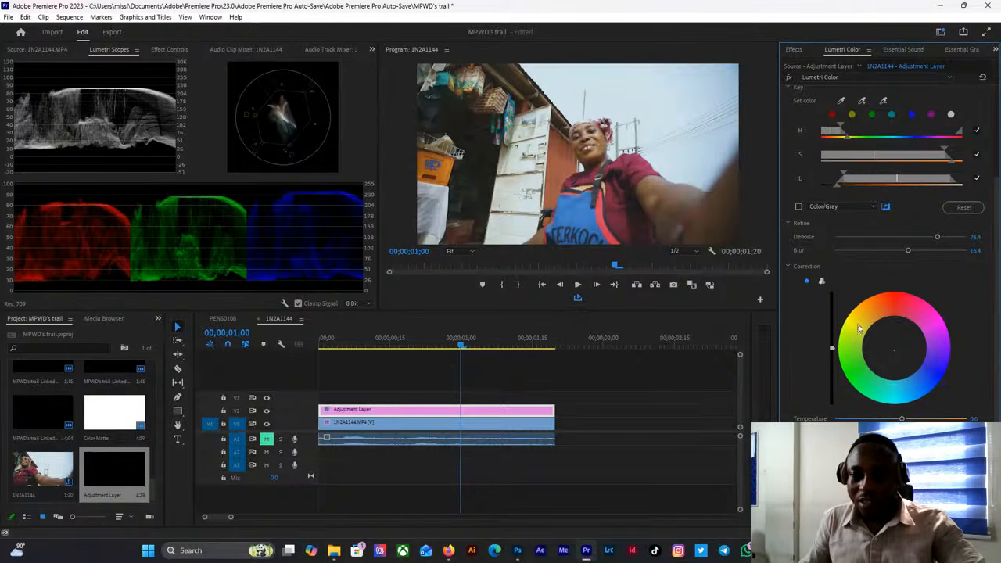
pyautogui.moveTo(895, 352)
pyautogui.mouseDown()
pyautogui.moveTo(913, 393)
pyautogui.moveTo(897, 363)
pyautogui.mouseUp()
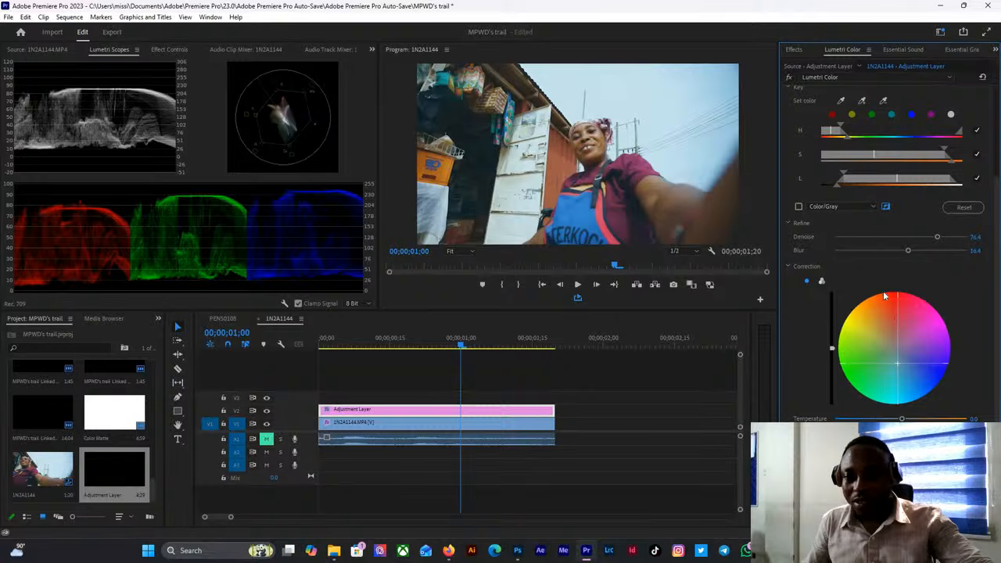
pyautogui.doubleClick(899, 344)
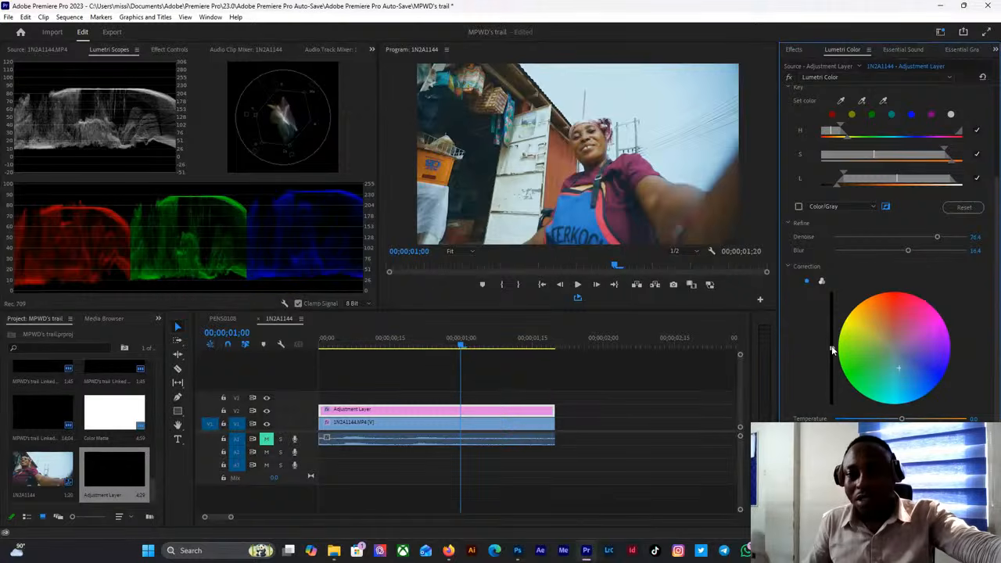
pyautogui.moveTo(832, 349); pyautogui.dragTo(834, 390)
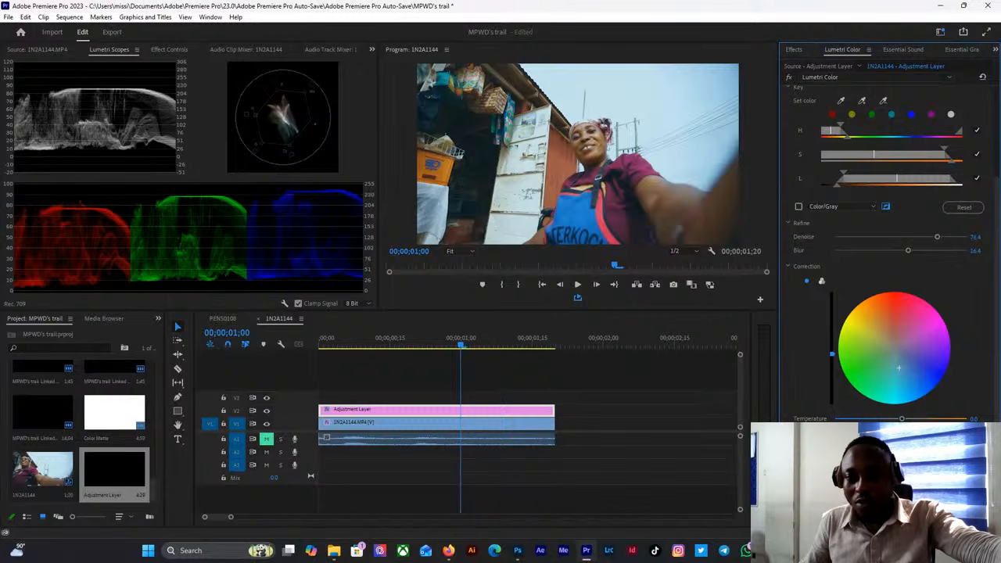
pyautogui.moveTo(901, 419)
pyautogui.mouseDown()
pyautogui.moveTo(861, 420)
pyautogui.moveTo(923, 420)
pyautogui.moveTo(864, 420)
pyautogui.moveTo(898, 419)
pyautogui.mouseUp()
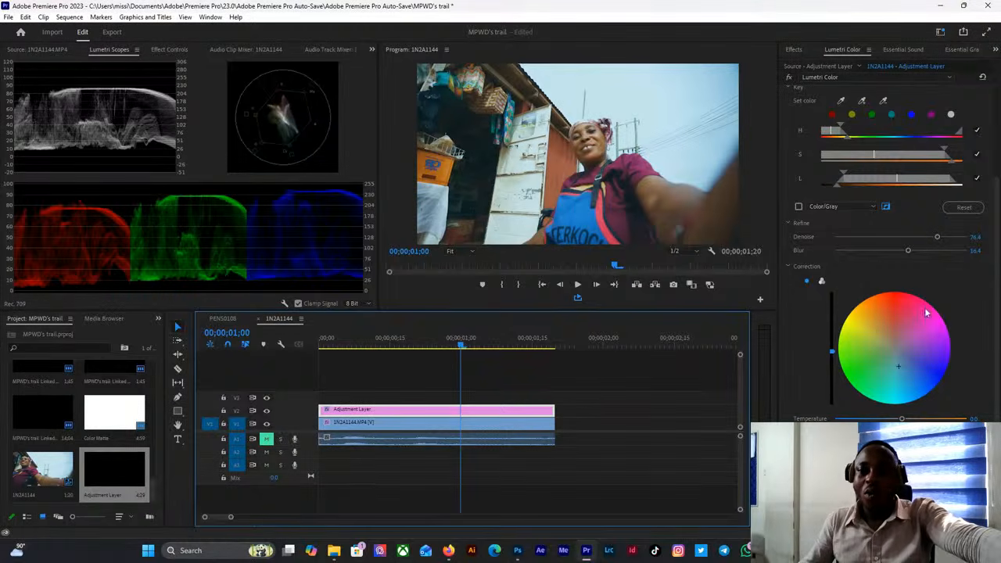
# Try a second adjustment layer on track V3, trimmed to the end of the 1N2A1144 clip, and delete it.
pyautogui.click(829, 78)
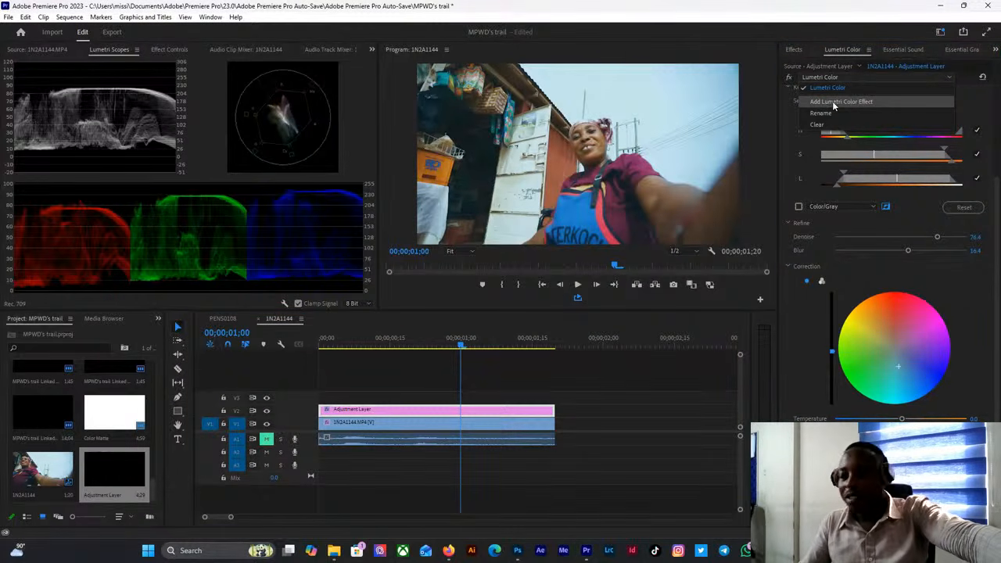
pyautogui.click(954, 299)
pyautogui.moveTo(105, 474); pyautogui.dragTo(329, 405)
pyautogui.scroll(-3, 547, 415)
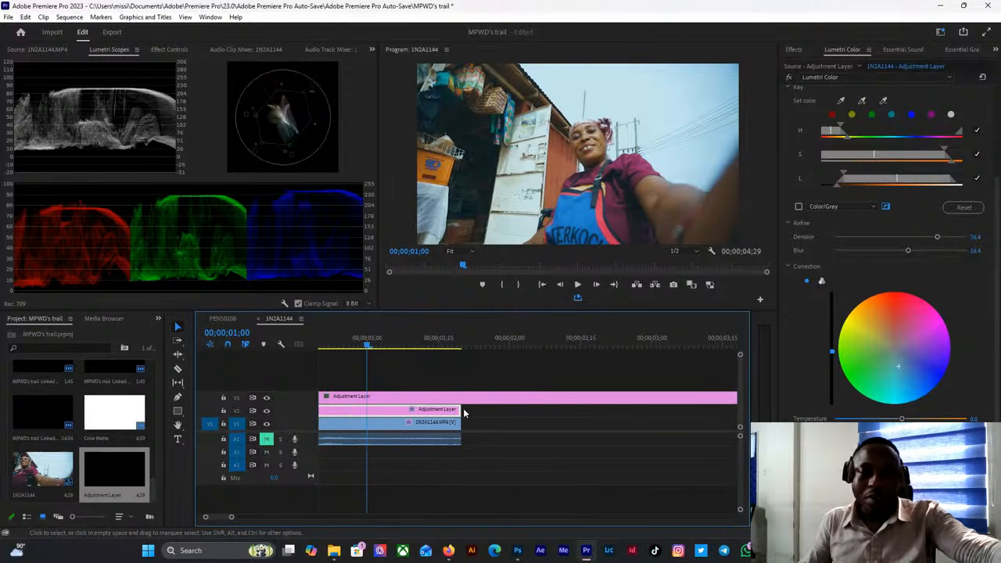
pyautogui.scroll(-3, 467, 412)
pyautogui.moveTo(654, 398); pyautogui.dragTo(430, 399)
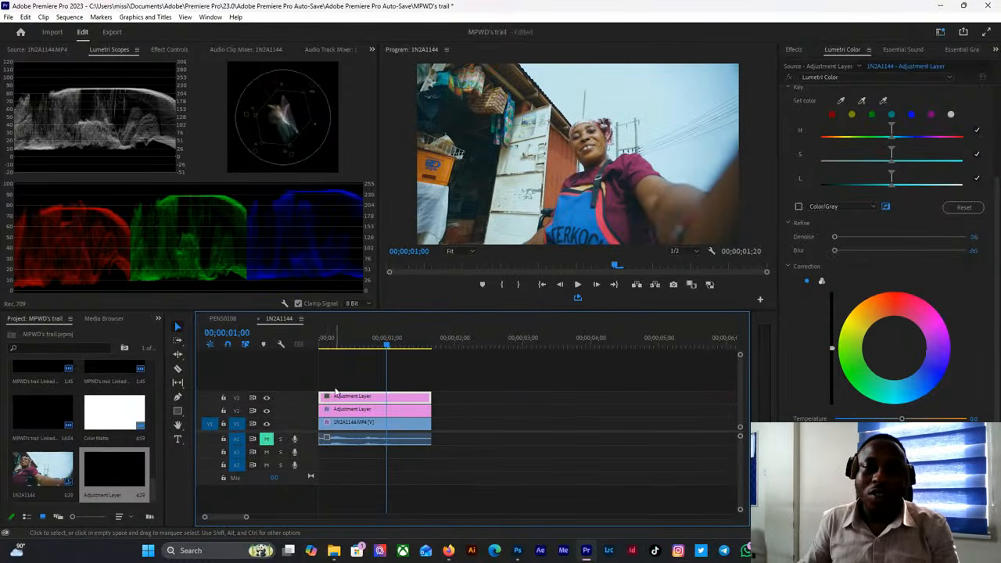
pyautogui.scroll(3, 336, 393)
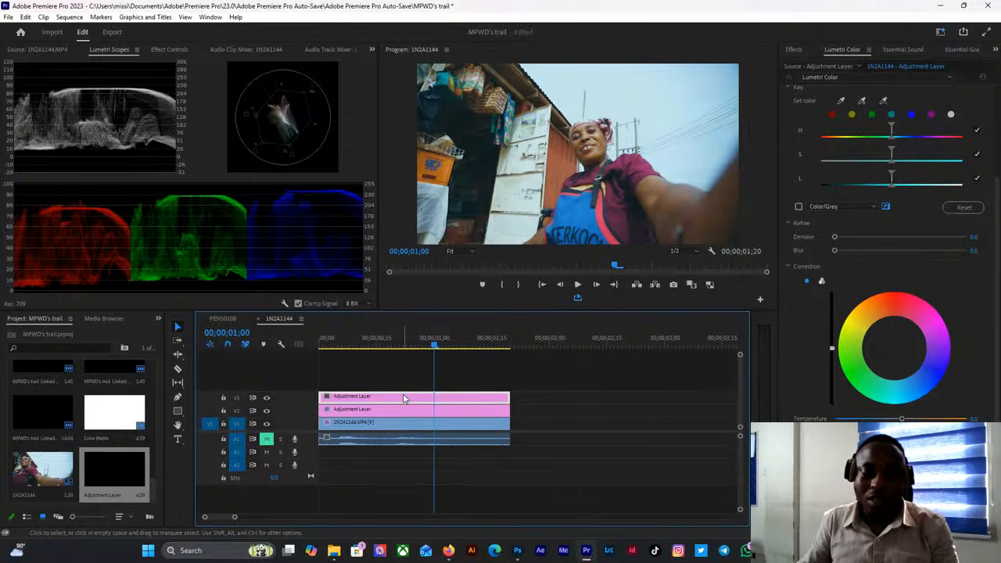
pyautogui.click(450, 404)
pyautogui.press('Delete')
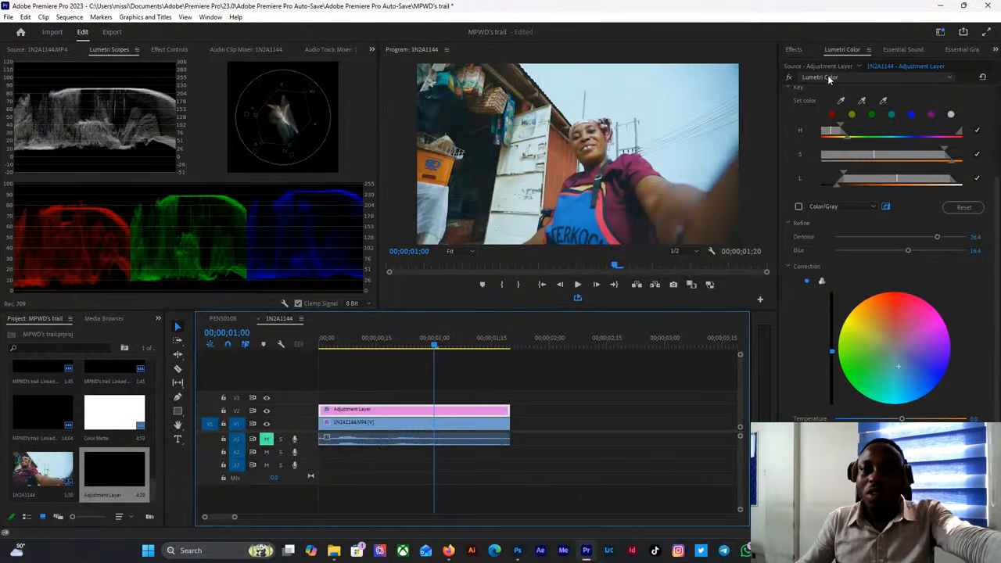
# Add a second Lumetri Color effect to the adjustment layer on V2 and go to its HSL Secondary key settings.
pyautogui.click(831, 79)
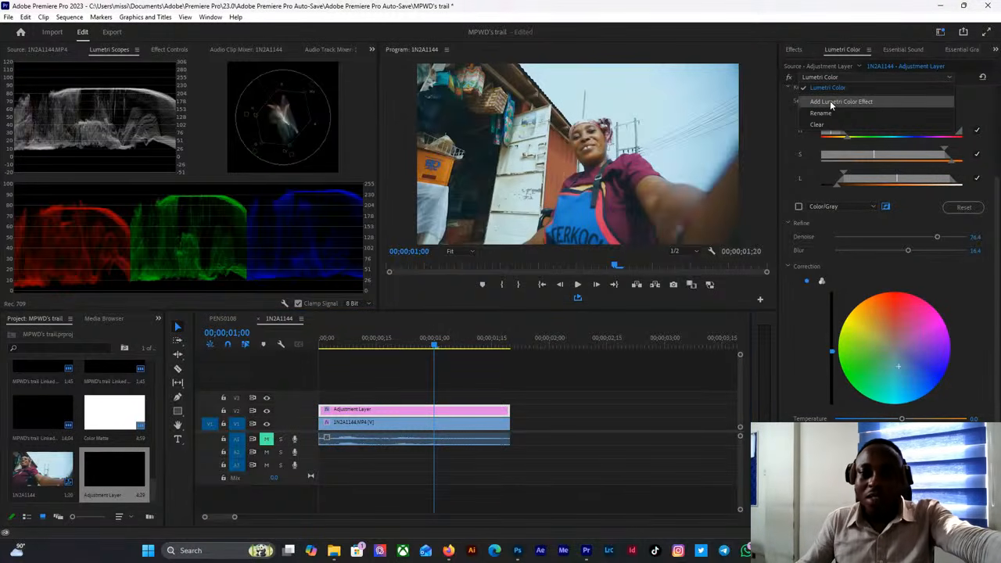
pyautogui.click(831, 103)
pyautogui.scroll(2, 828, 312)
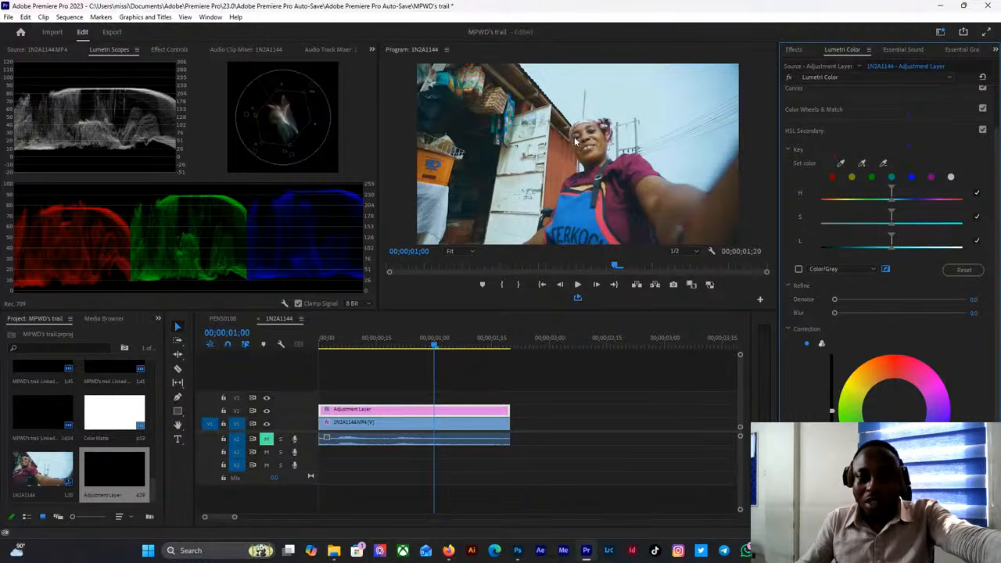
# Base the new HSL Secondary key on the red color preset and turn on its Color/Gray mask preview.
pyautogui.click(832, 179)
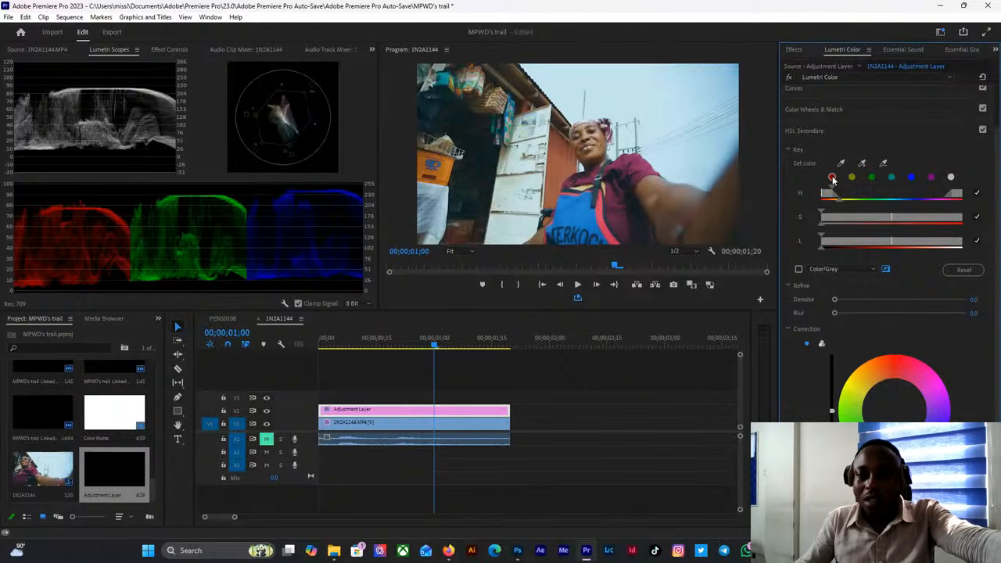
pyautogui.click(798, 269)
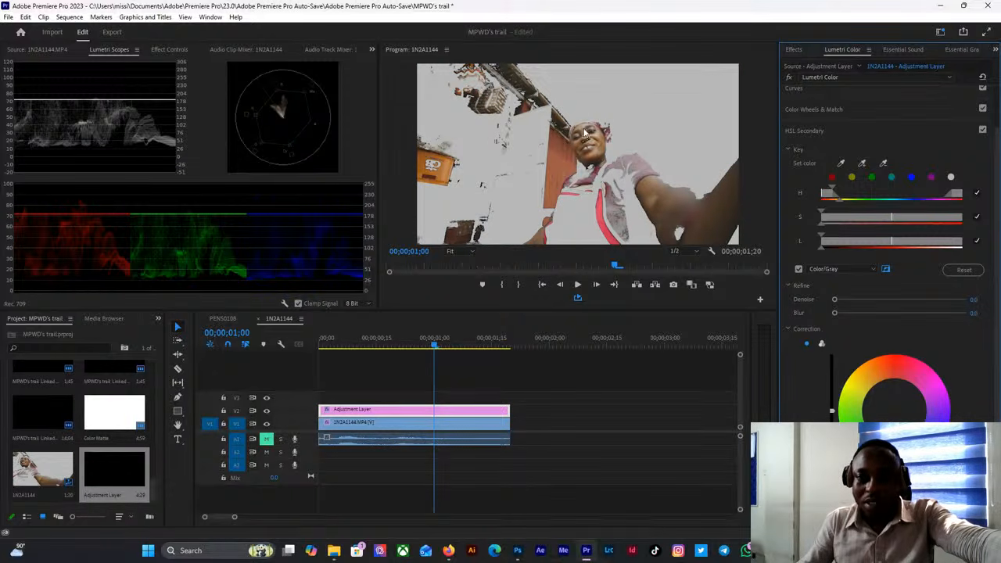
pyautogui.click(798, 269)
pyautogui.click(799, 269)
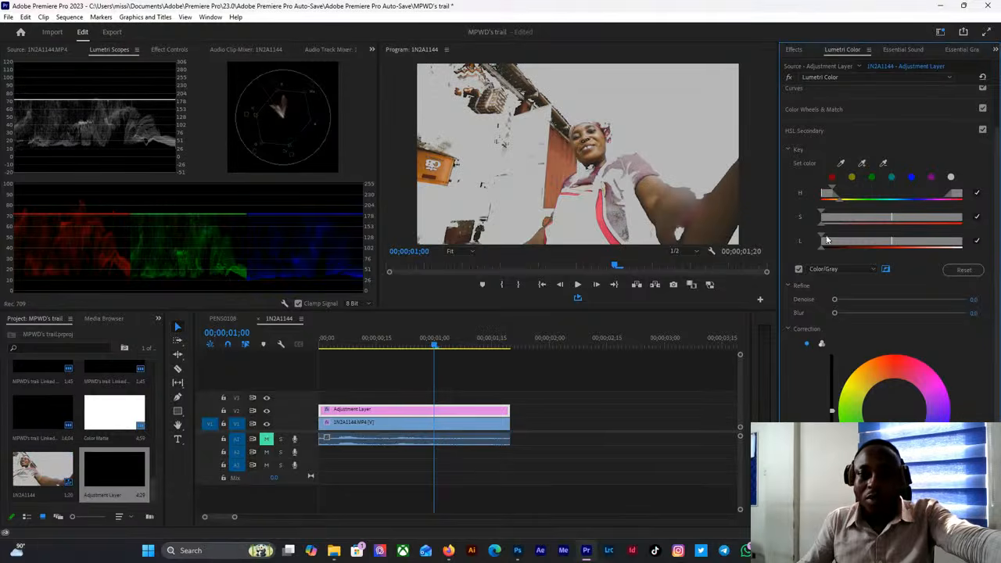
# Refine the red key to isolate the skin by shifting hue toward orange and excluding the most saturated and darkest tones.
pyautogui.moveTo(823, 237); pyautogui.dragTo(851, 239)
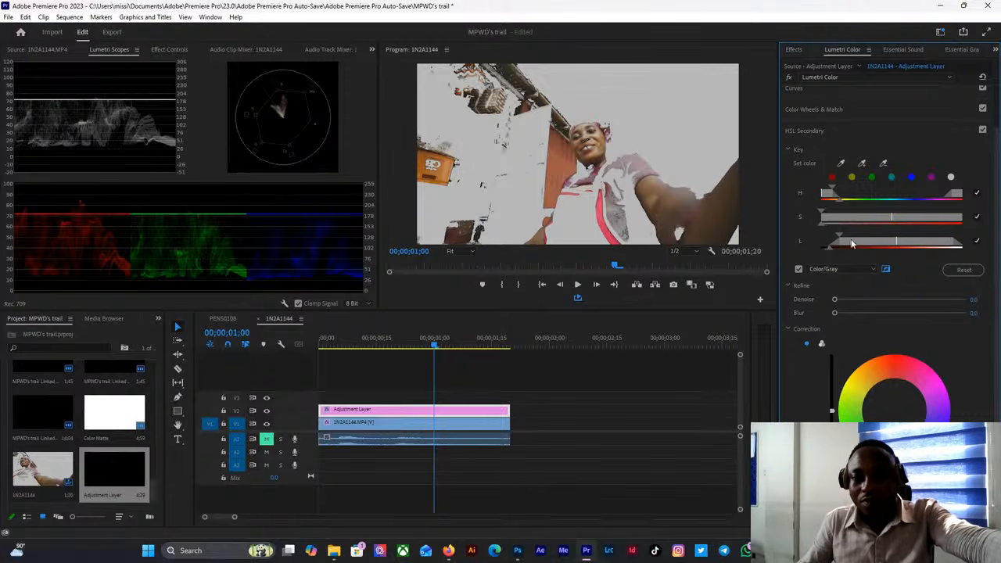
pyautogui.moveTo(829, 195); pyautogui.dragTo(829, 220)
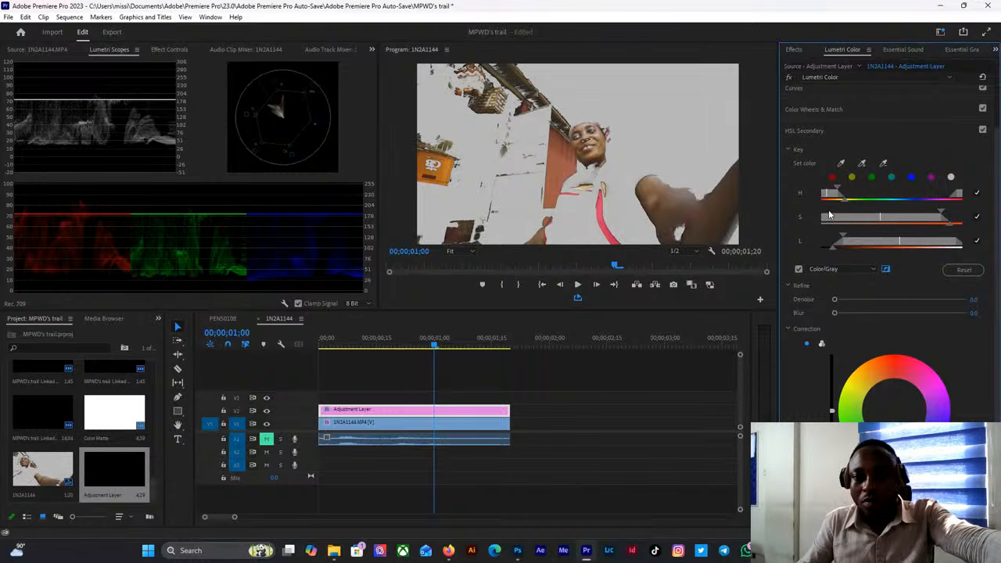
pyautogui.moveTo(939, 213); pyautogui.dragTo(932, 216)
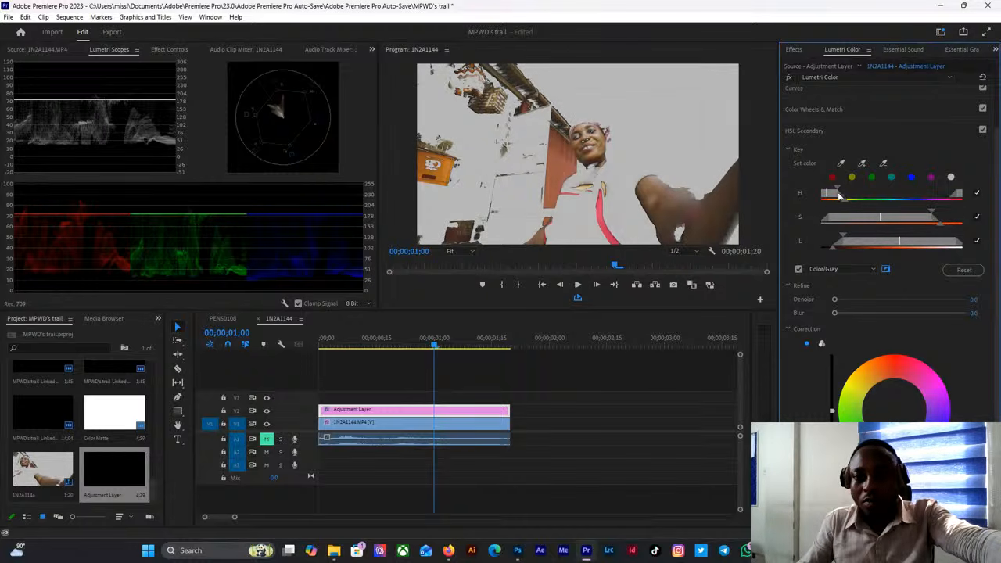
pyautogui.moveTo(838, 196); pyautogui.dragTo(838, 197)
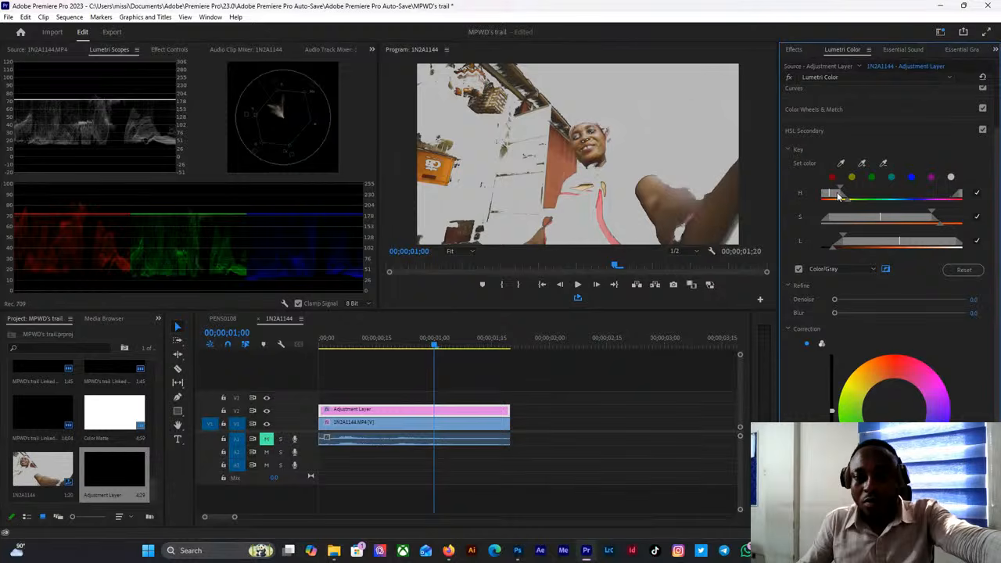
pyautogui.moveTo(837, 239); pyautogui.dragTo(843, 237)
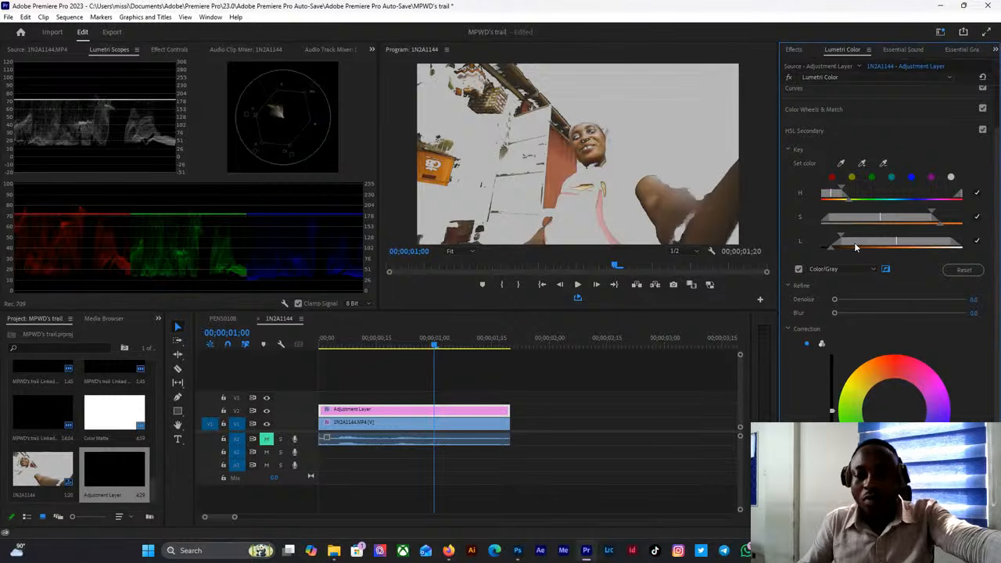
# Soften the skin key with Denoise 71.3 and Blur 7.8, and turn off the mask preview.
pyautogui.moveTo(834, 313); pyautogui.dragTo(927, 299)
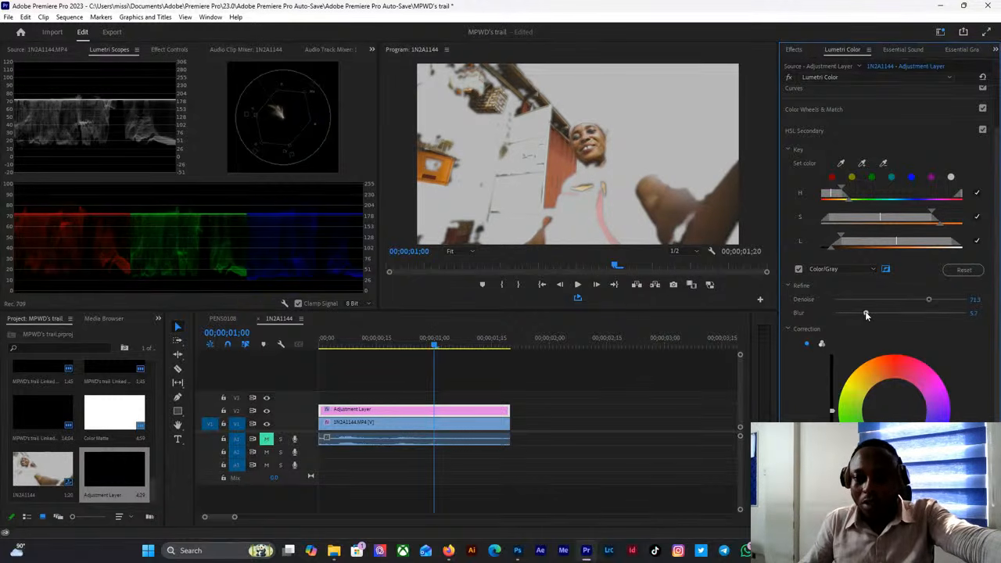
pyautogui.moveTo(865, 314); pyautogui.dragTo(868, 312)
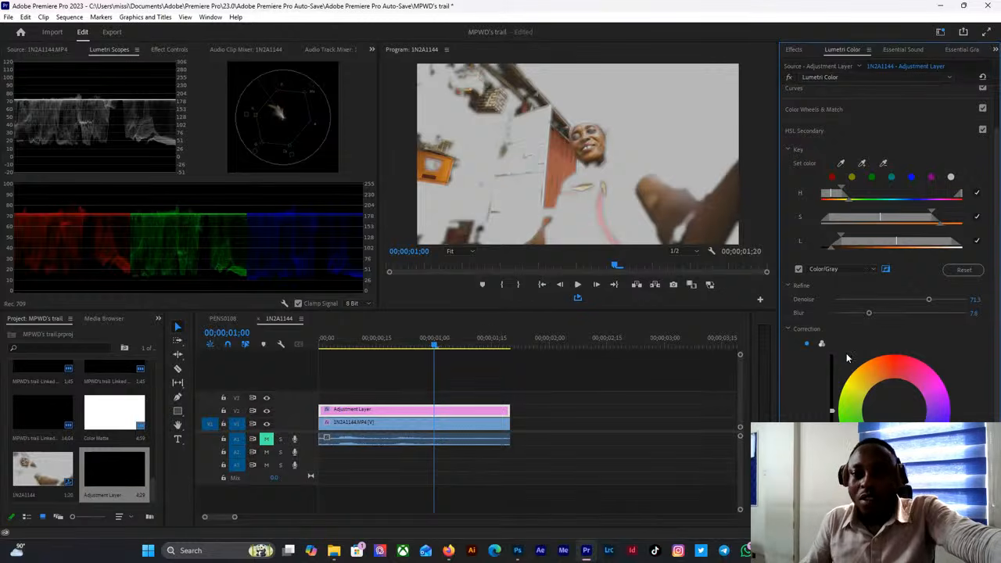
pyautogui.click(798, 269)
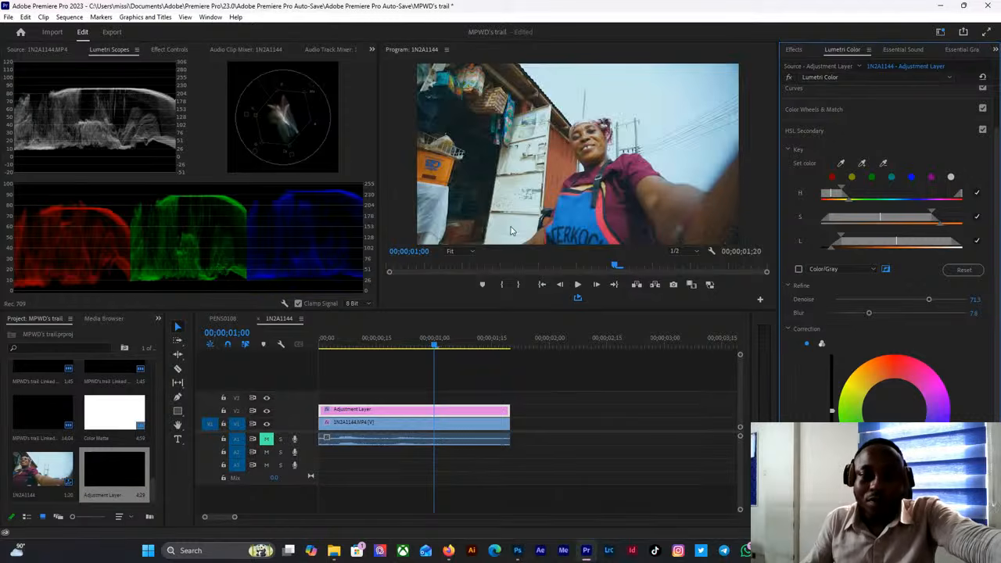
# Magnify the program preview to 200% and center it on the woman's face.
pyautogui.click(472, 255)
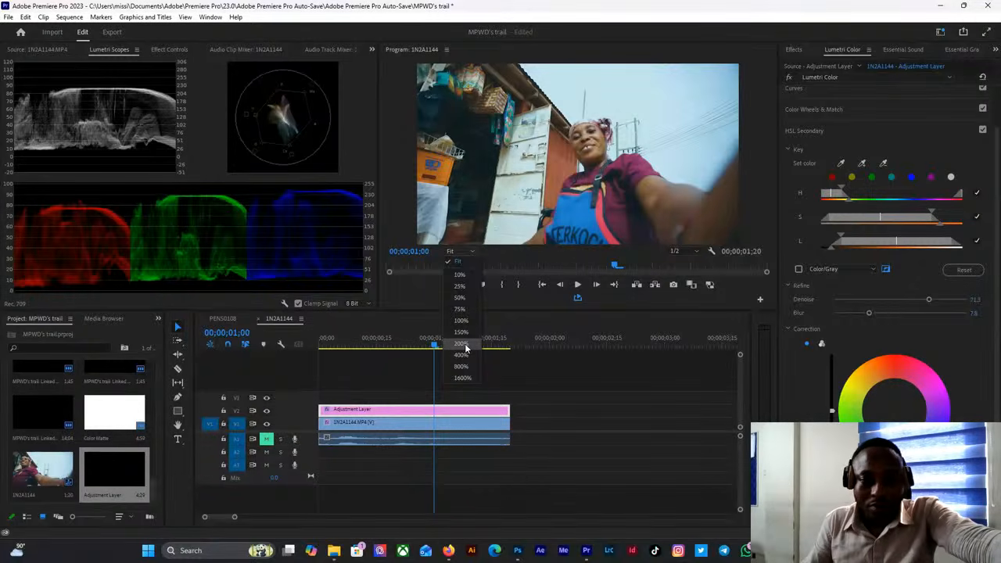
pyautogui.click(462, 344)
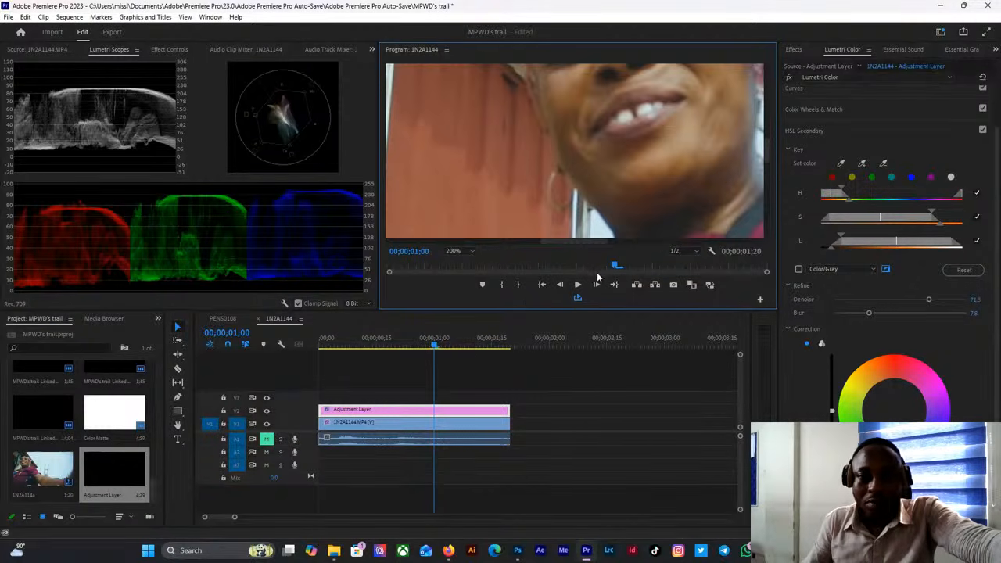
pyautogui.moveTo(569, 242); pyautogui.dragTo(584, 241)
pyautogui.moveTo(768, 151); pyautogui.dragTo(767, 138)
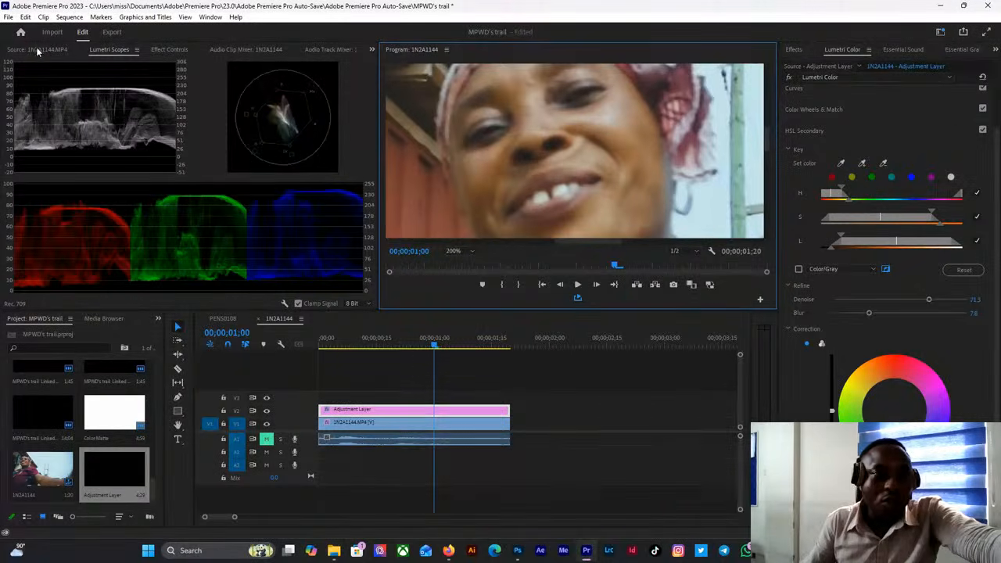
pyautogui.click(169, 50)
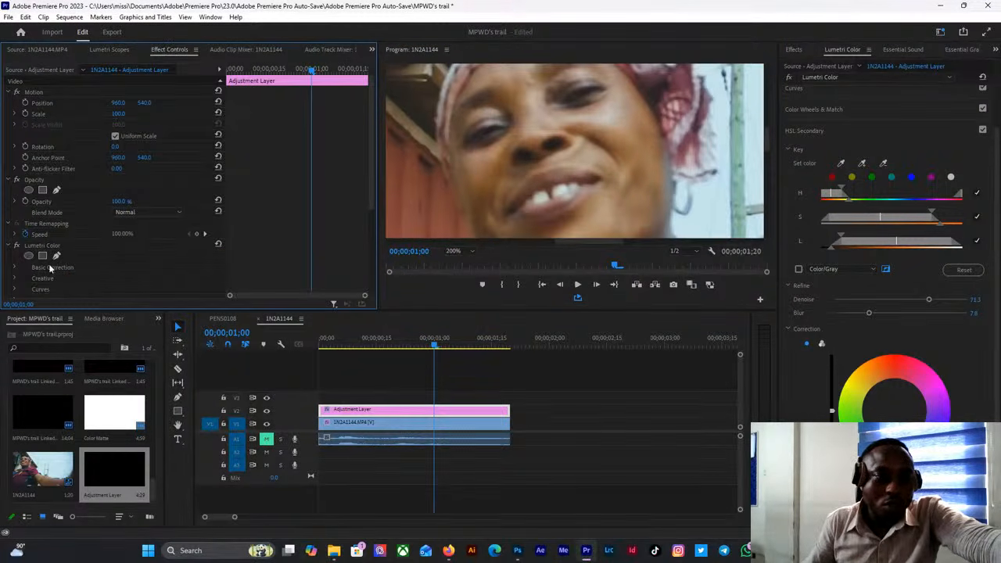
pyautogui.click(29, 191)
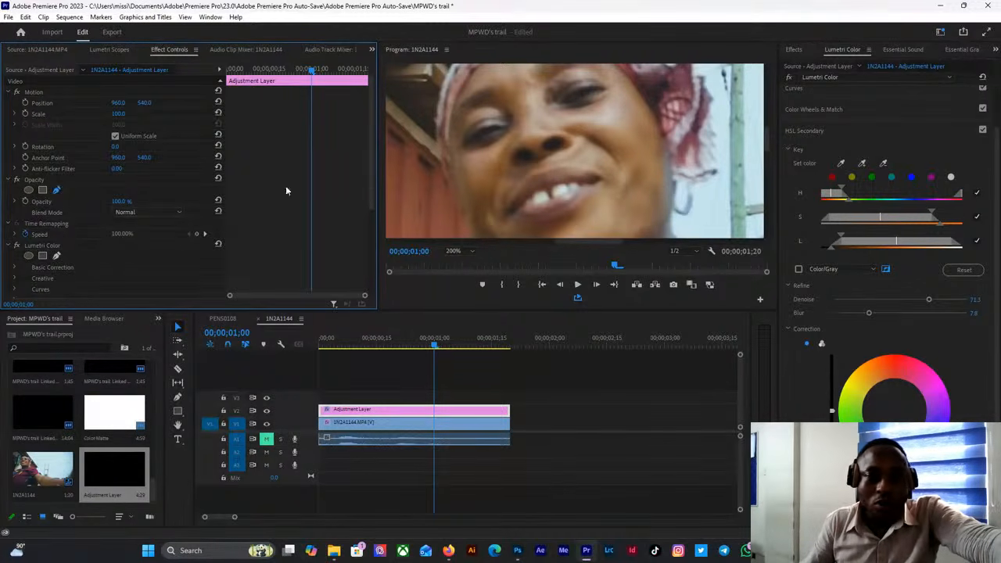
pyautogui.click(624, 111)
pyautogui.click(614, 131)
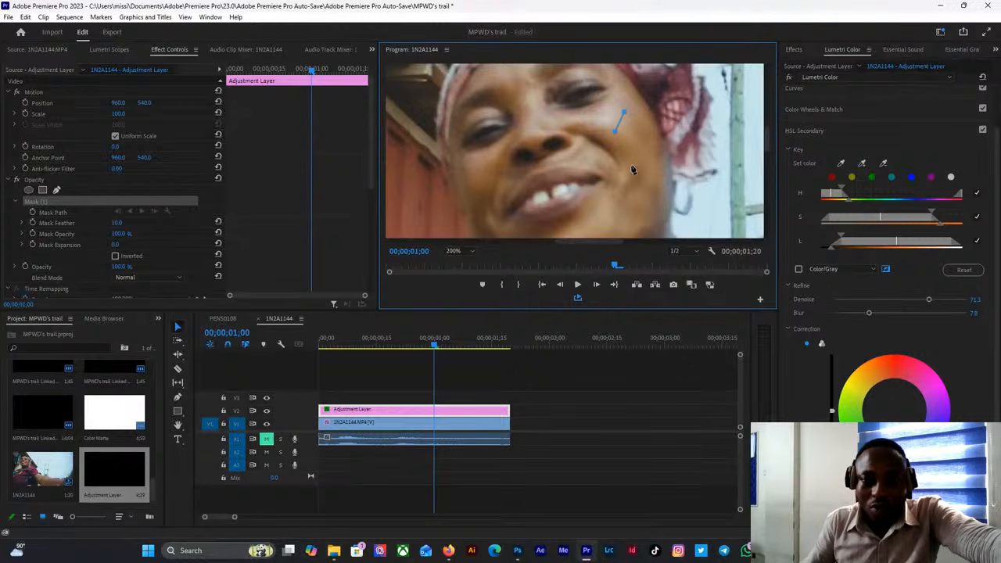
pyautogui.click(643, 173)
pyautogui.click(653, 131)
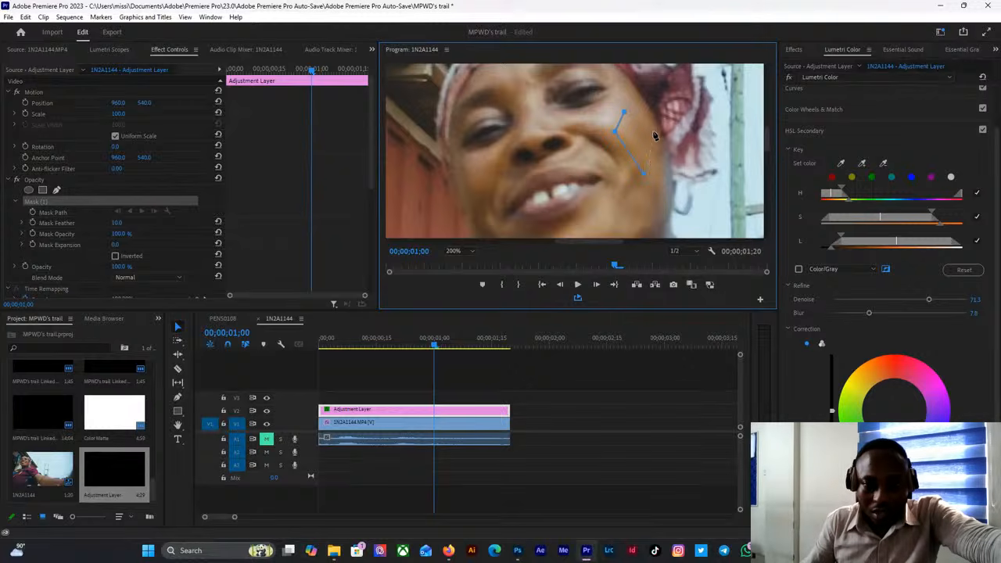
pyautogui.click(624, 113)
pyautogui.click(624, 112)
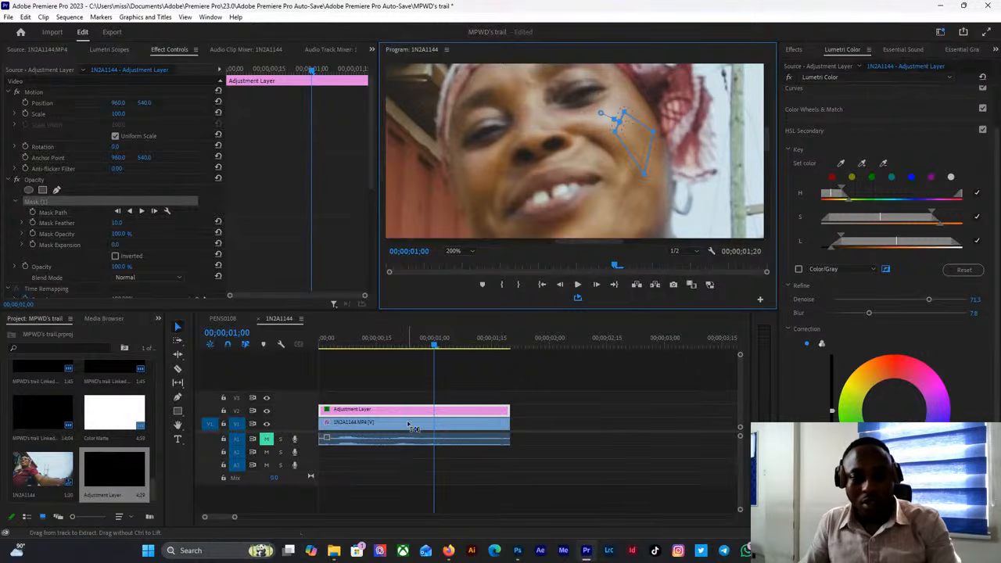
pyautogui.hotkey('ctrl', 'z')
pyautogui.hotkey('ctrl', 'z')
pyautogui.hotkey('ctrl', 'z')
pyautogui.hotkey('ctrl', 'z')
pyautogui.hotkey('ctrl', 'z')
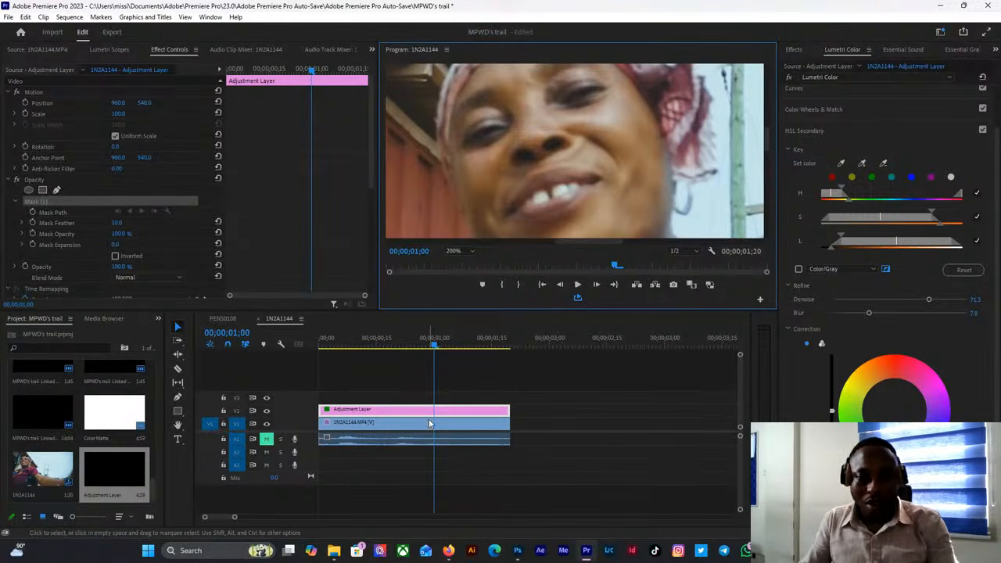
# Draw a closed four-point opacity mask on the 1N2A1144 clip on V1 around a patch of the woman's cheek.
pyautogui.click(430, 426)
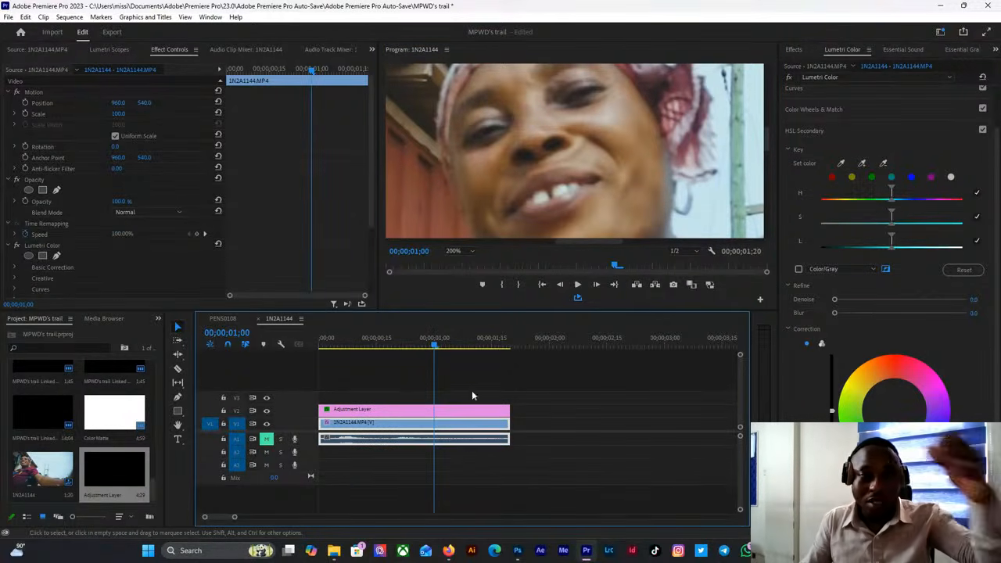
pyautogui.click(56, 190)
pyautogui.click(630, 107)
pyautogui.click(623, 153)
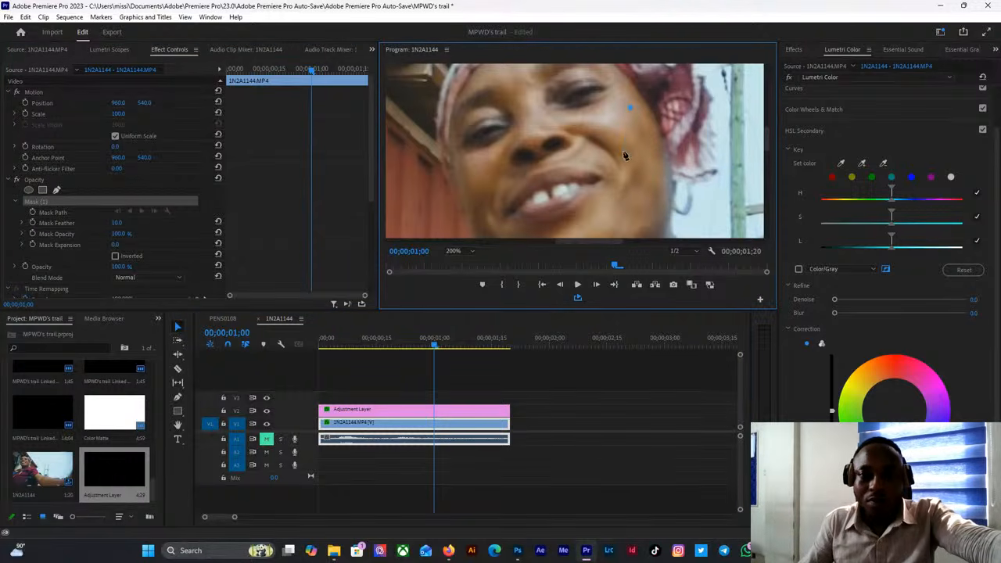
pyautogui.click(654, 181)
pyautogui.click(630, 108)
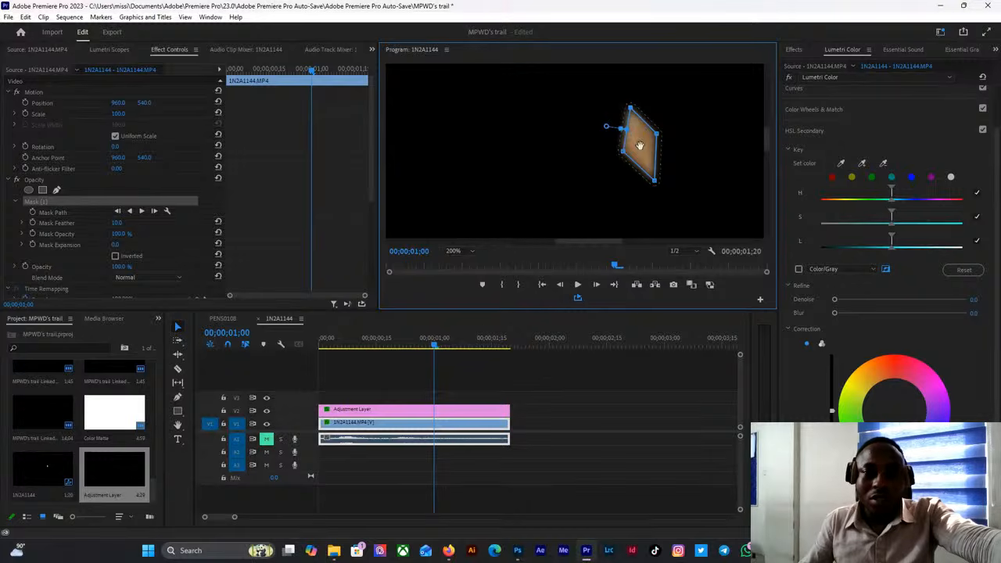
# Examine the masked cheek patch on the vectorscope in a maximized Lumetri Scopes view, and restore the normal layout.
pyautogui.click(107, 49)
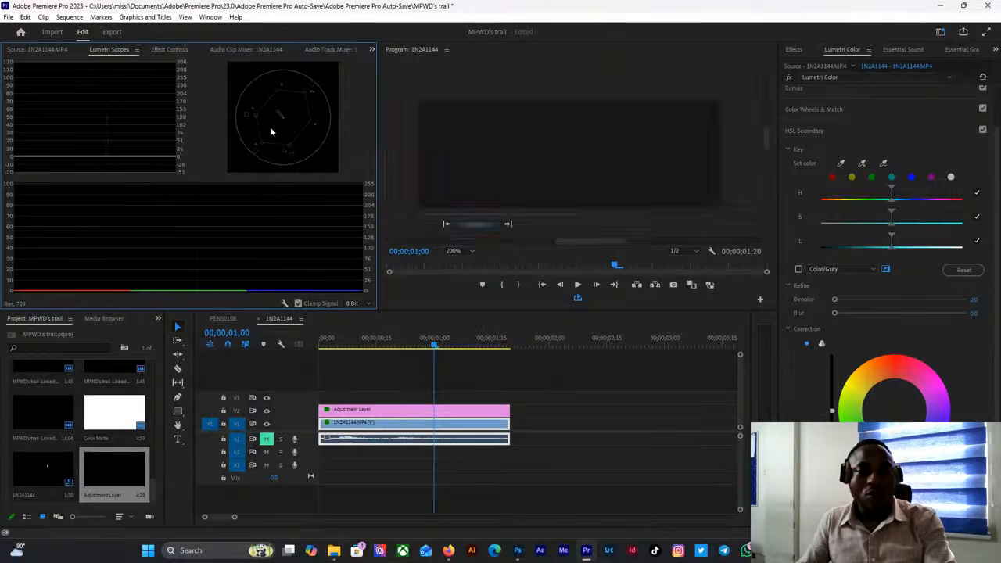
pyautogui.press('`')
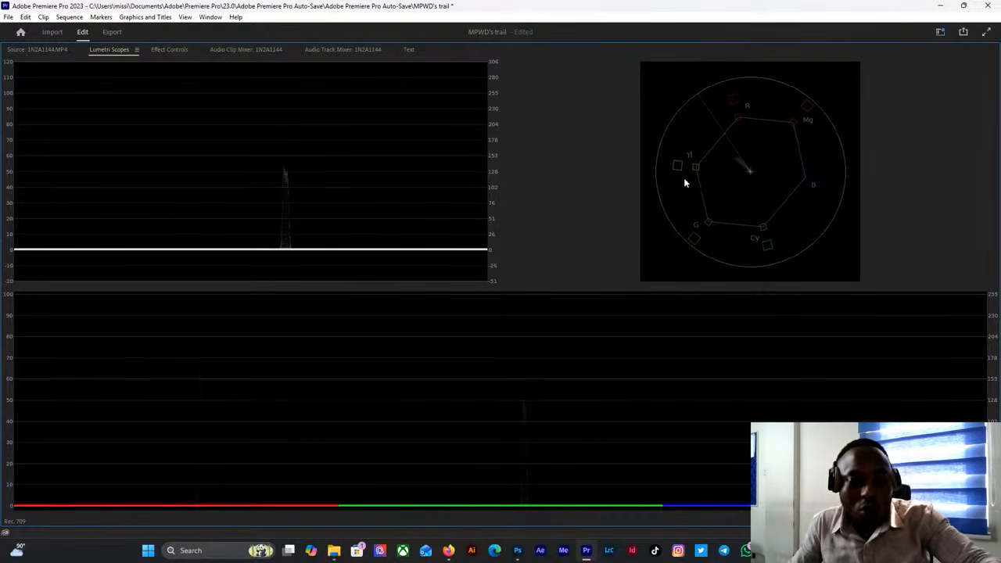
pyautogui.press('`')
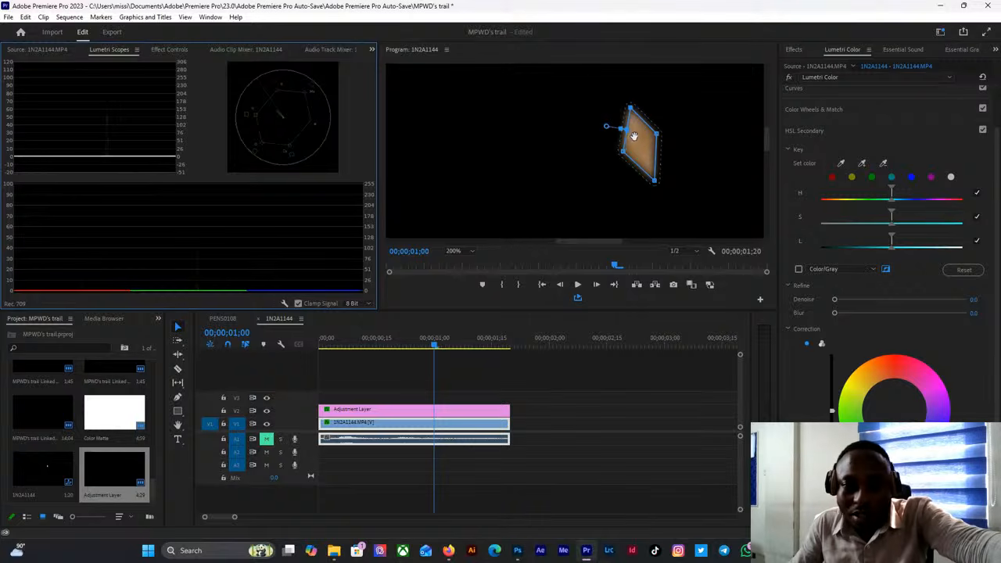
# Reduce the cheek mask's feather to 6.1 and compare the scopes with the clip's Opacity effect disabled, leaving it enabled.
pyautogui.click(610, 126)
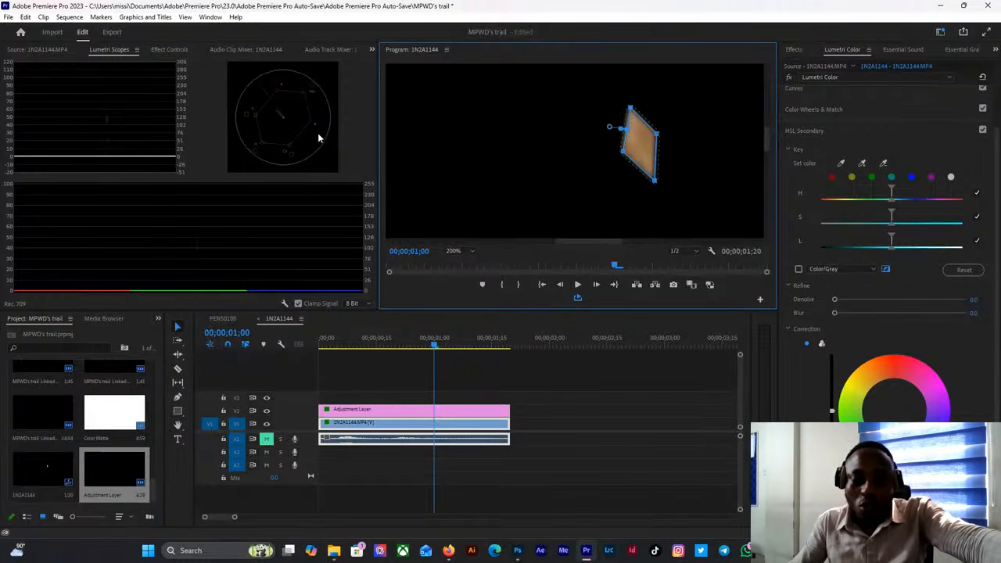
pyautogui.click(176, 51)
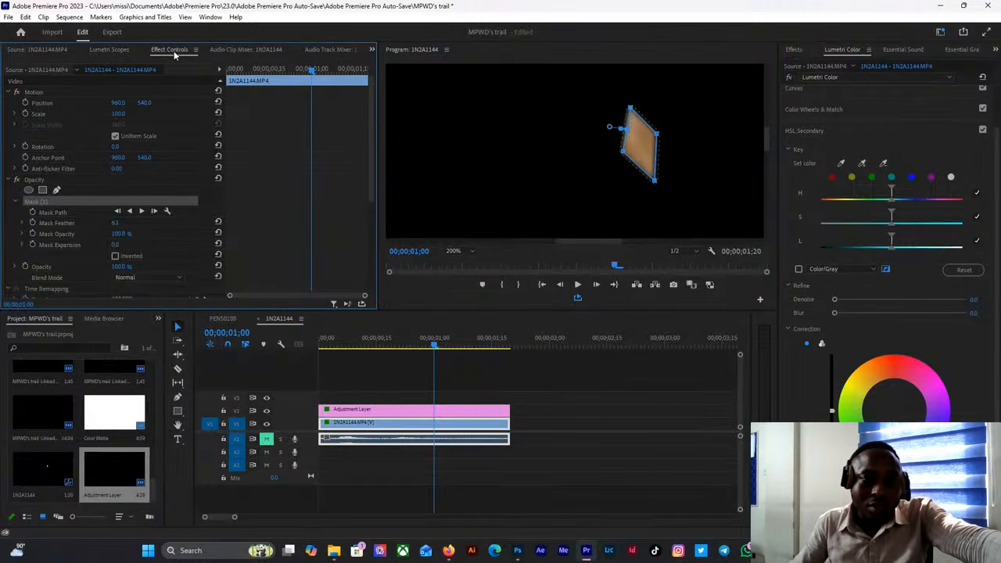
pyautogui.click(17, 180)
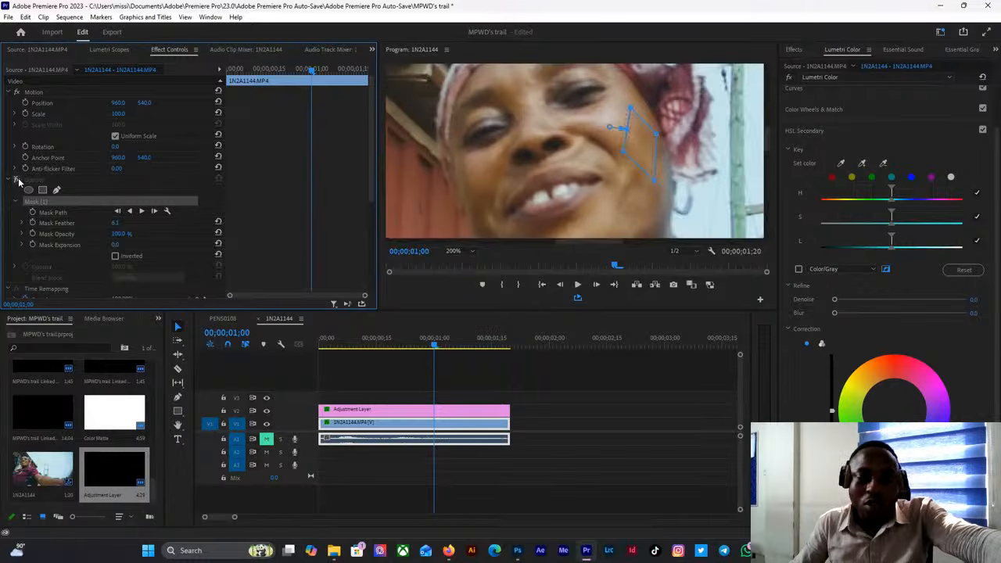
pyautogui.click(109, 49)
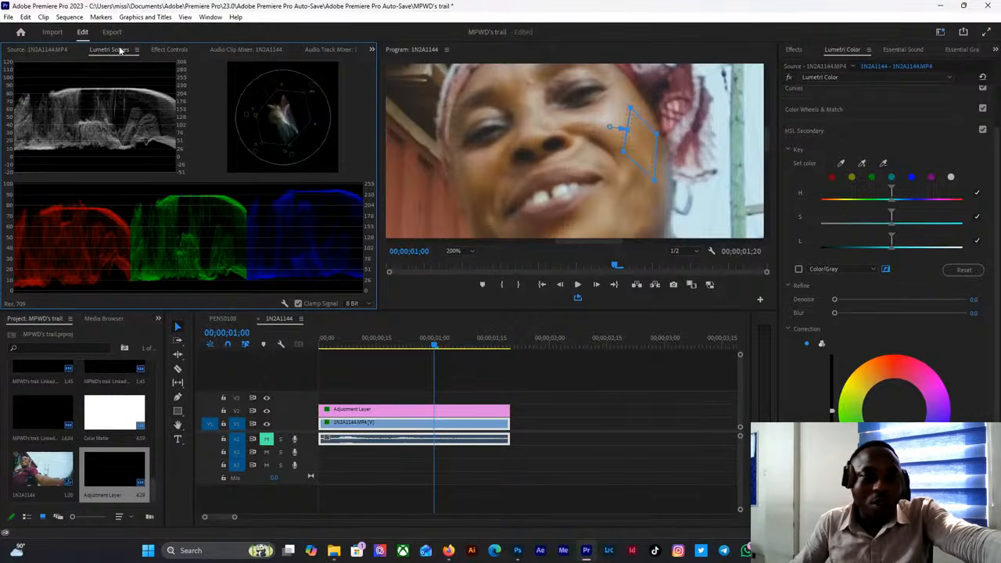
pyautogui.click(169, 49)
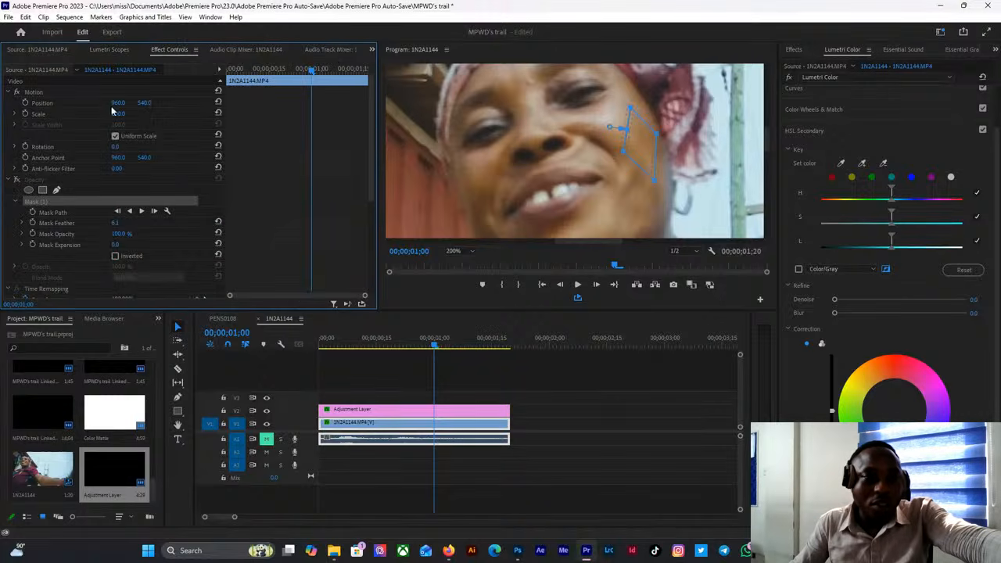
pyautogui.click(18, 182)
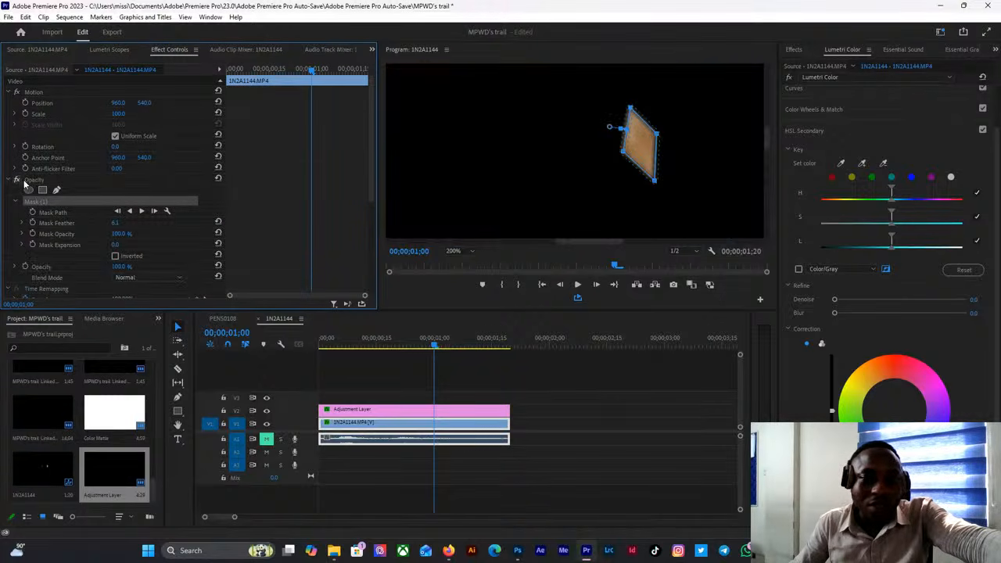
# Check the cheek's trace against the vectorscope's skin tone line in enlarged scopes, and return to the full workspace.
pyautogui.click(109, 50)
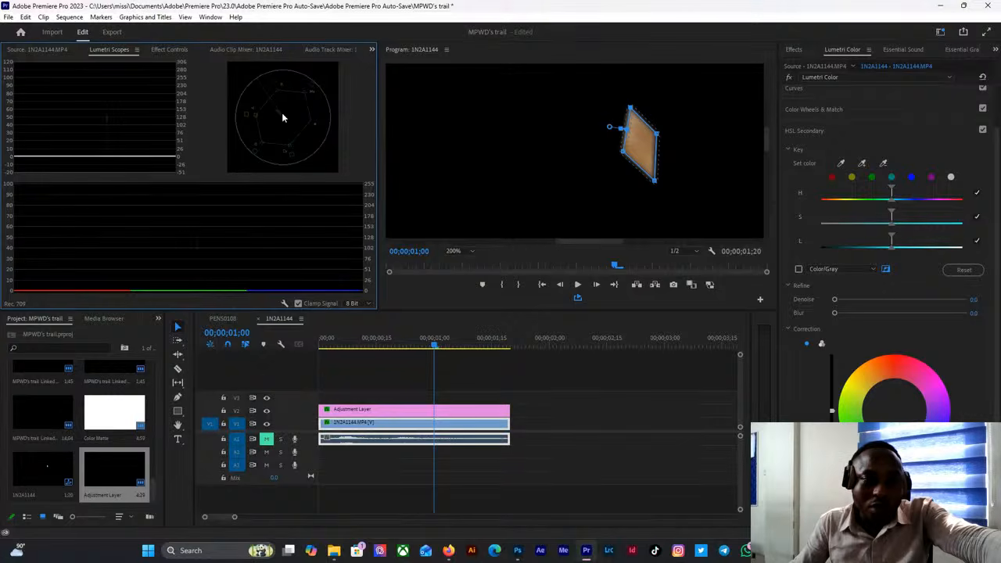
pyautogui.press('`')
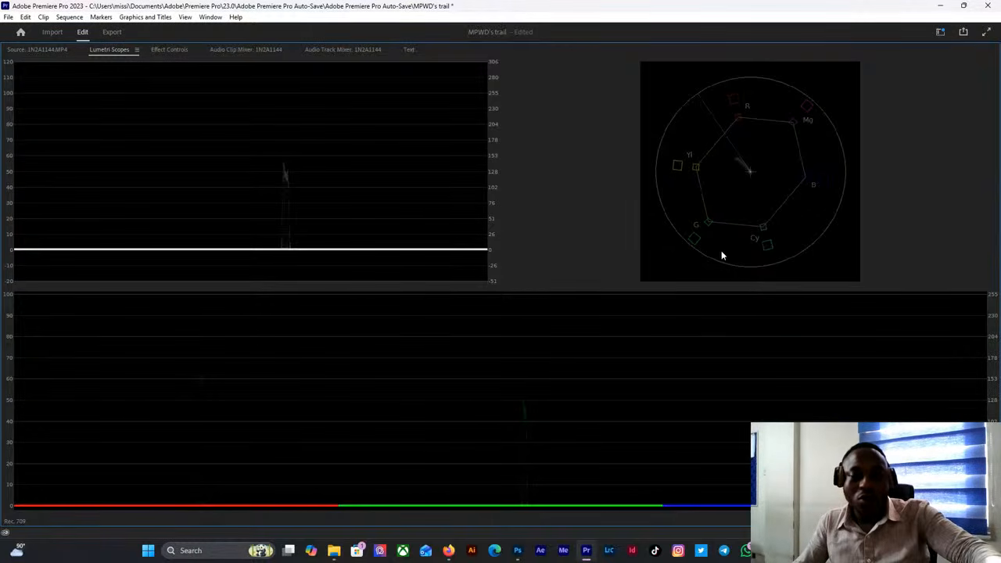
pyautogui.press('`')
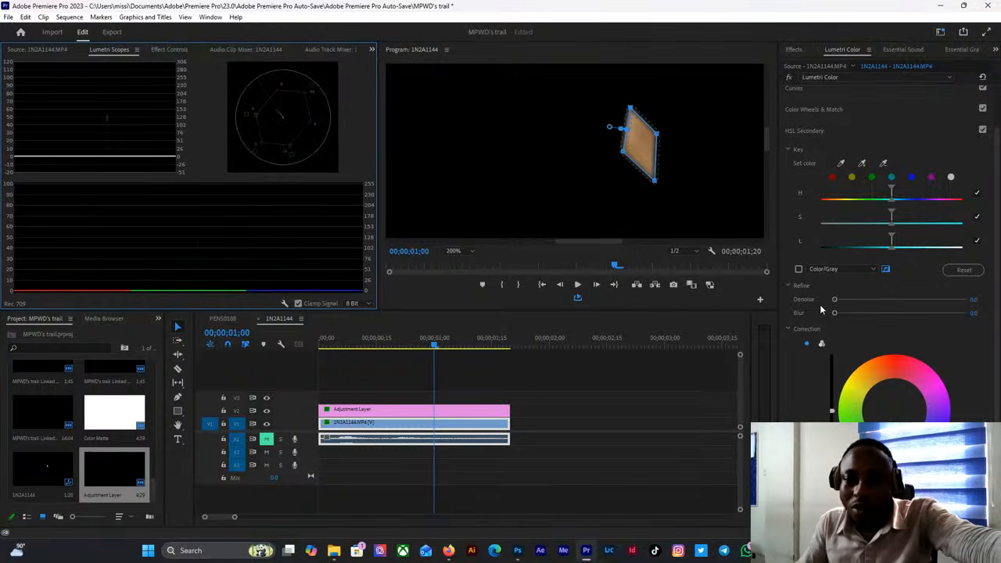
# Shift the adjustment layer's HSL Secondary correction color slightly toward red, and check the cheek patch against the skin tone line in enlarged scopes.
pyautogui.click(447, 413)
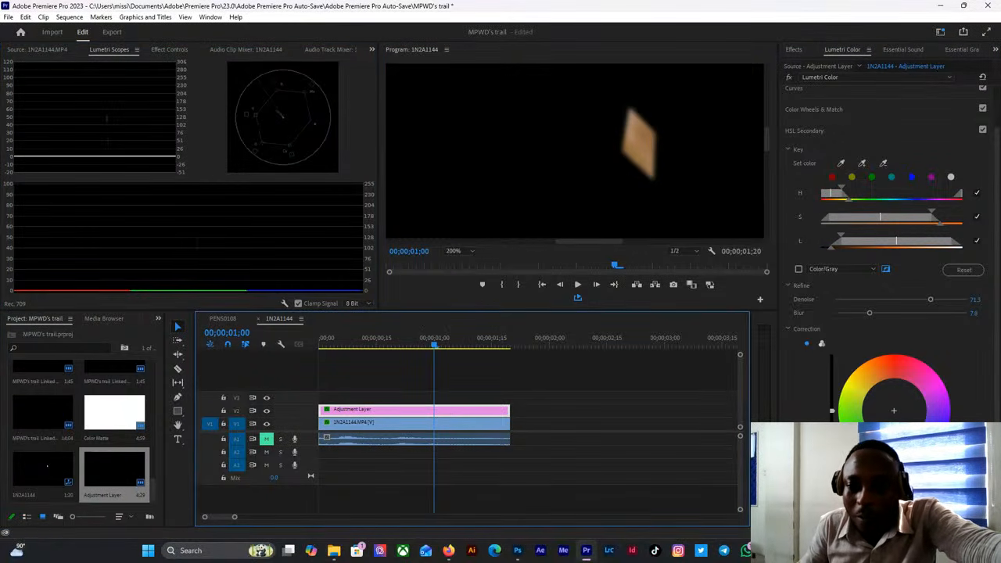
pyautogui.click(892, 408)
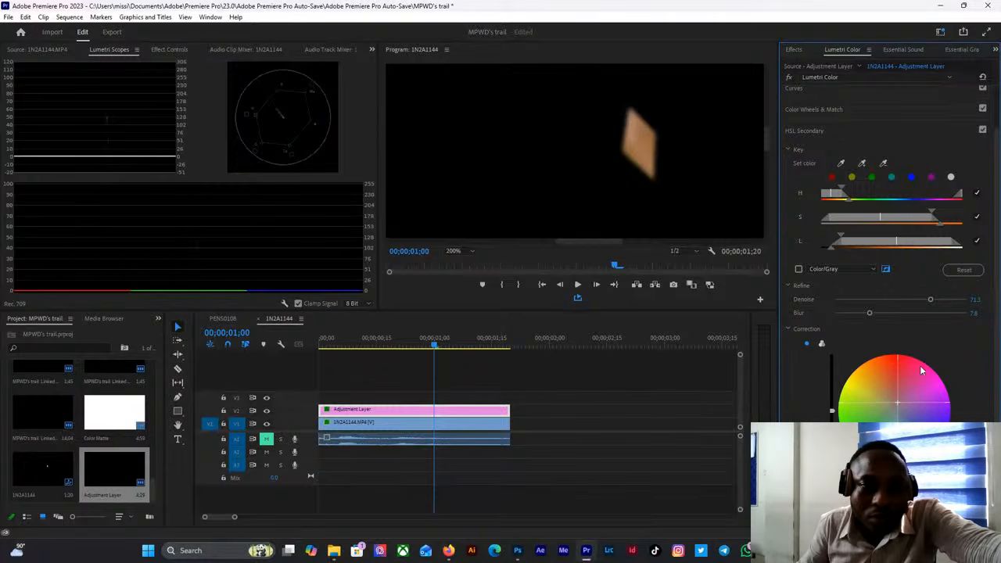
pyautogui.click(237, 177)
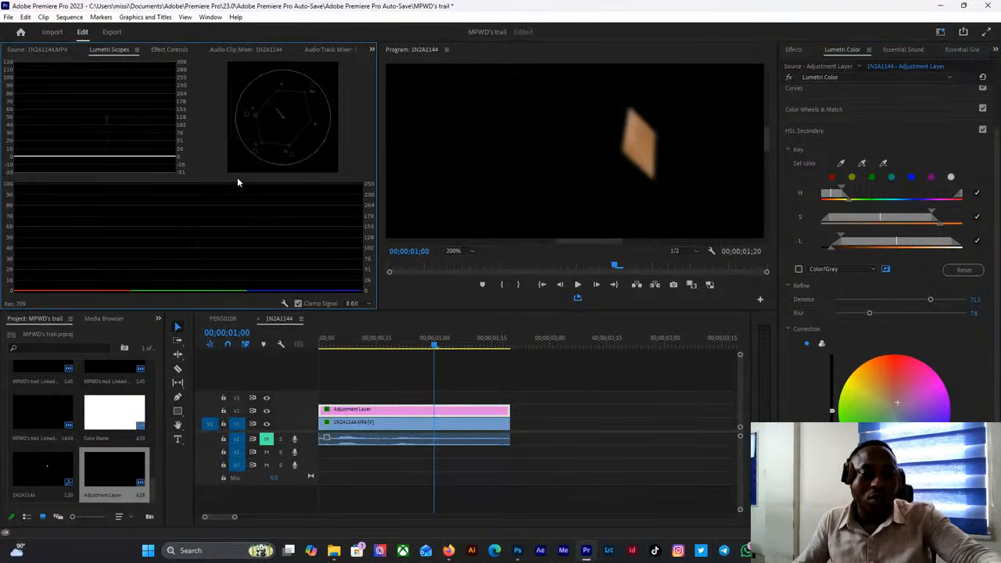
pyautogui.press('`')
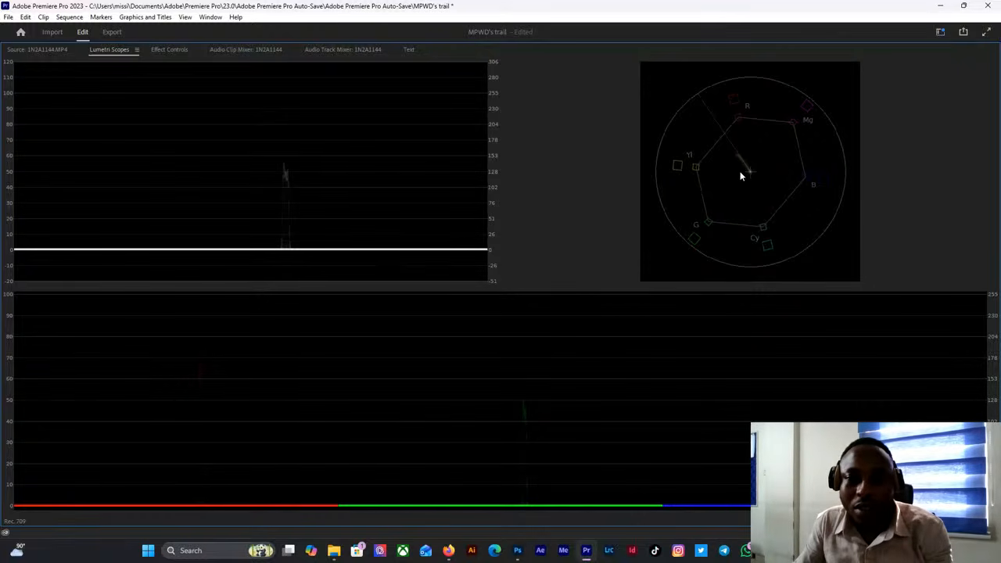
pyautogui.press('`')
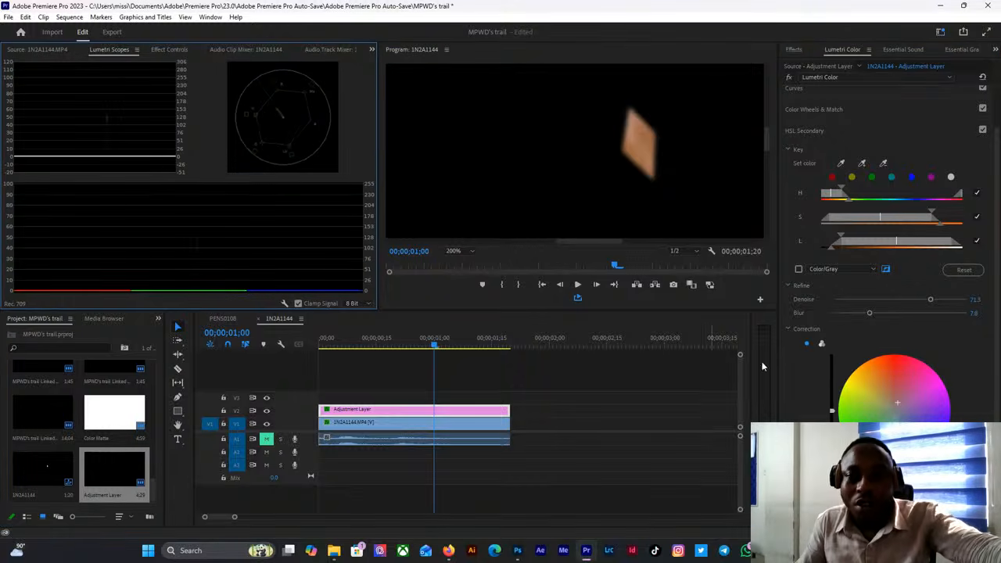
# Delete the cheek's opacity mask from the 1N2A1144 clip on V1.
pyautogui.click(440, 425)
pyautogui.click(169, 50)
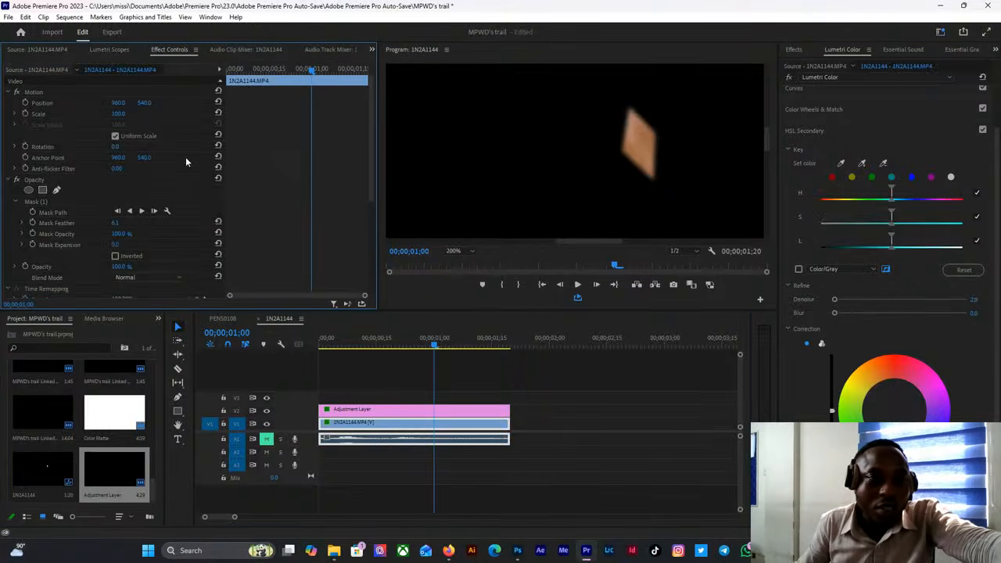
pyautogui.click(45, 202)
pyautogui.press('Delete')
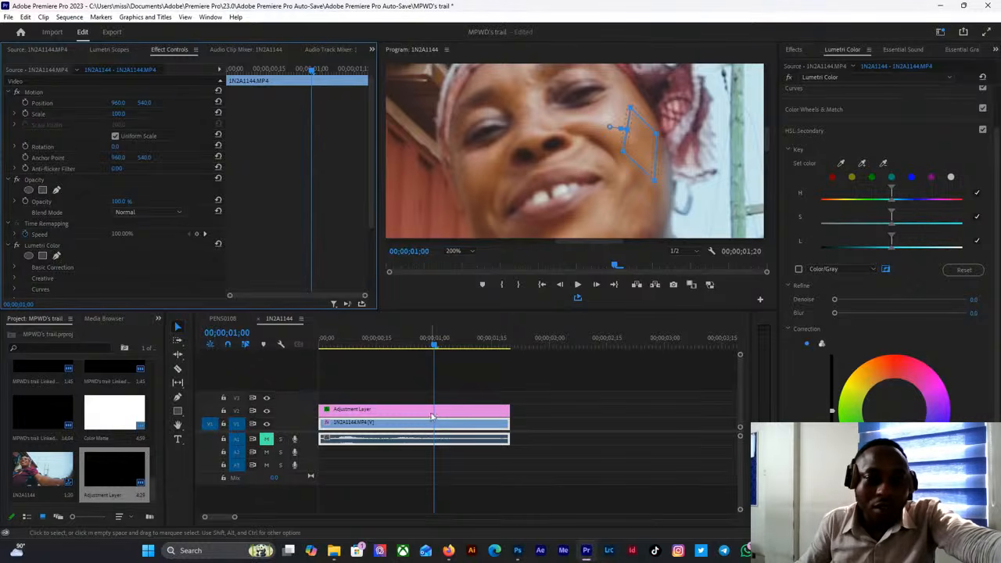
pyautogui.click(47, 178)
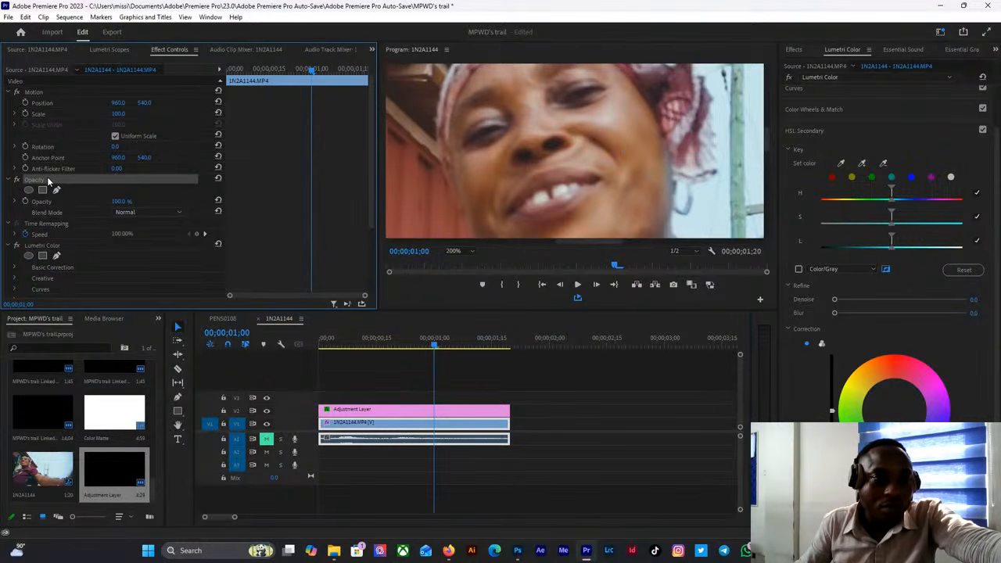
# Fit the full frame in the program view and compare the image with the adjustment layer's Lumetri Color effect off and on.
pyautogui.click(450, 413)
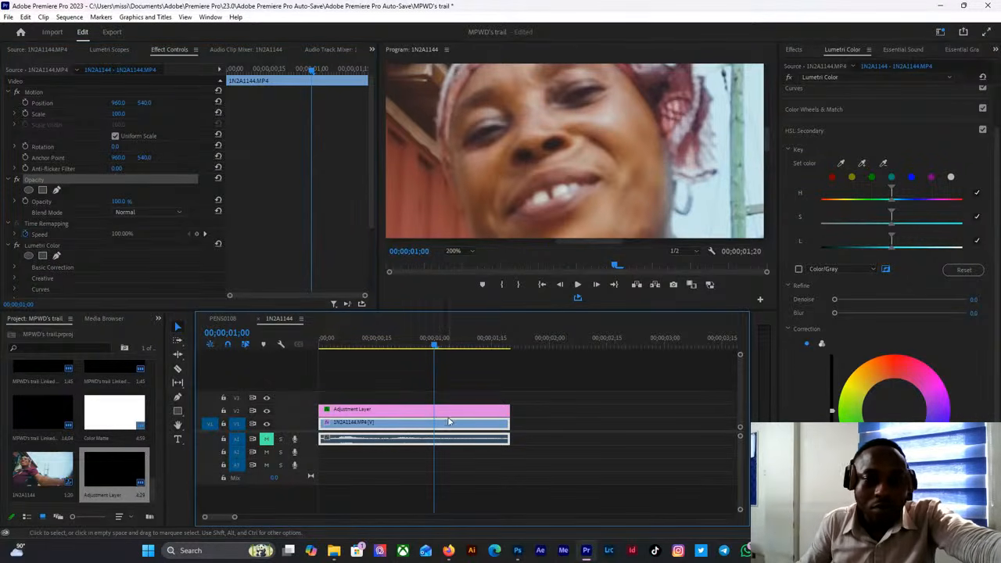
pyautogui.click(786, 75)
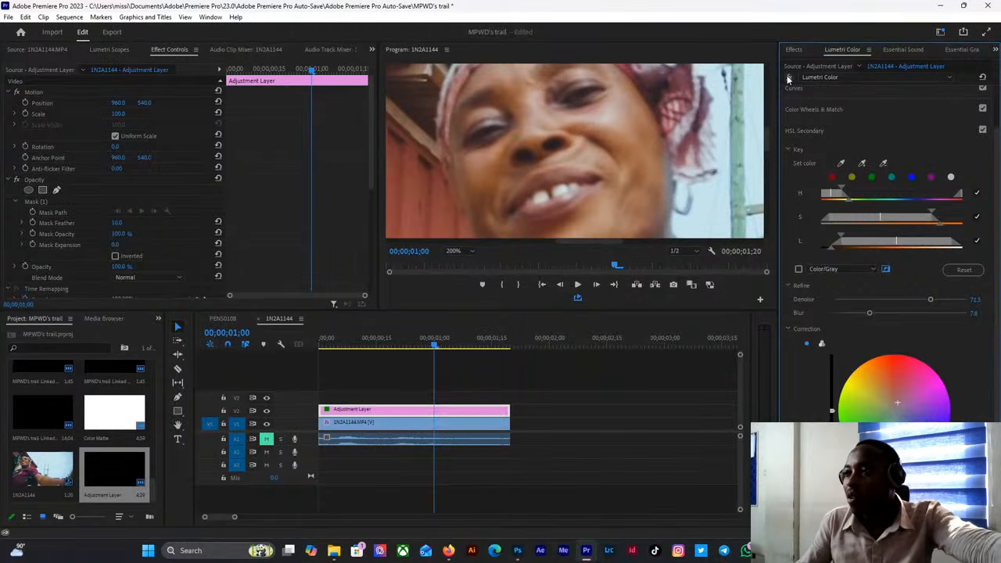
pyautogui.click(464, 251)
pyautogui.click(467, 269)
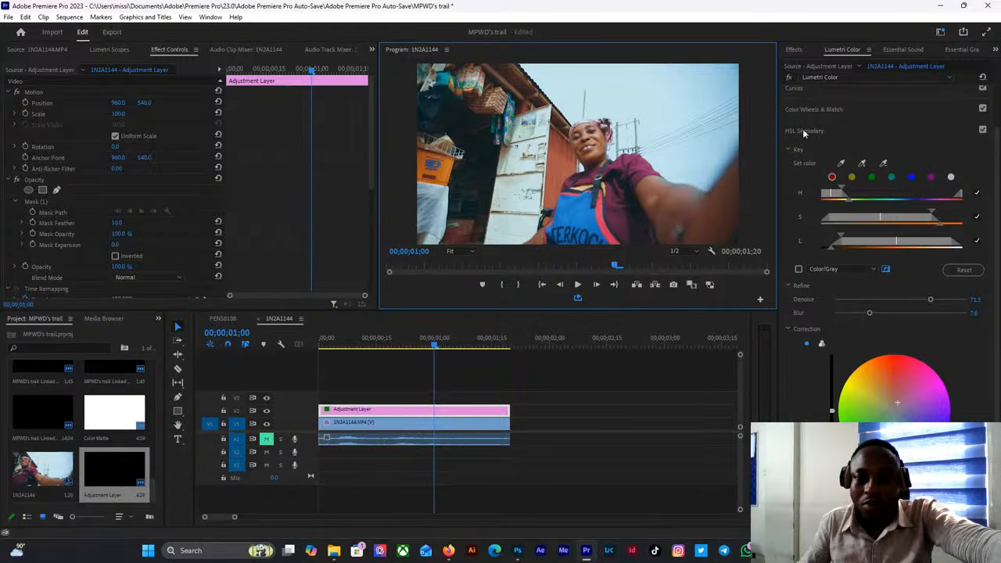
pyautogui.click(789, 77)
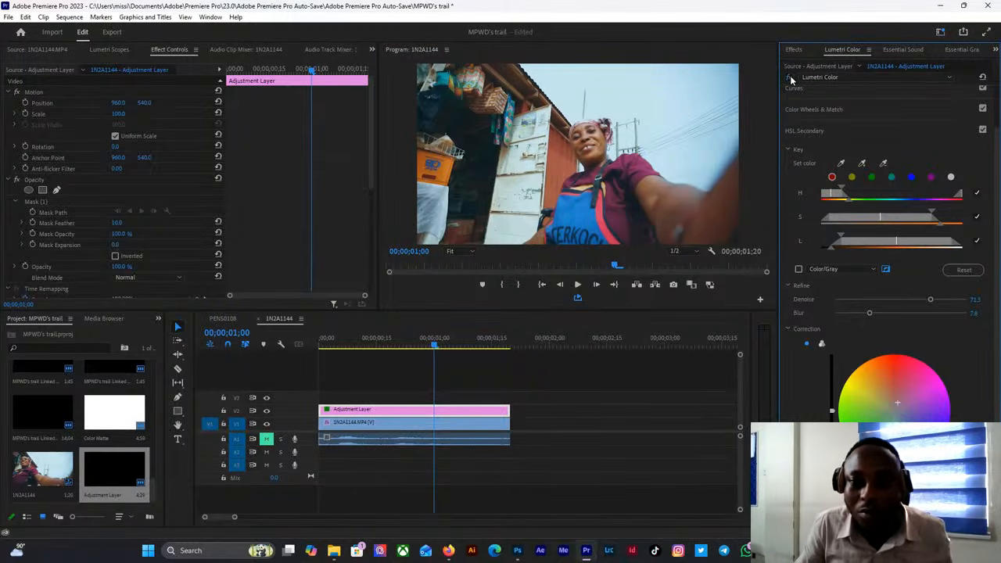
pyautogui.click(789, 77)
pyautogui.click(790, 78)
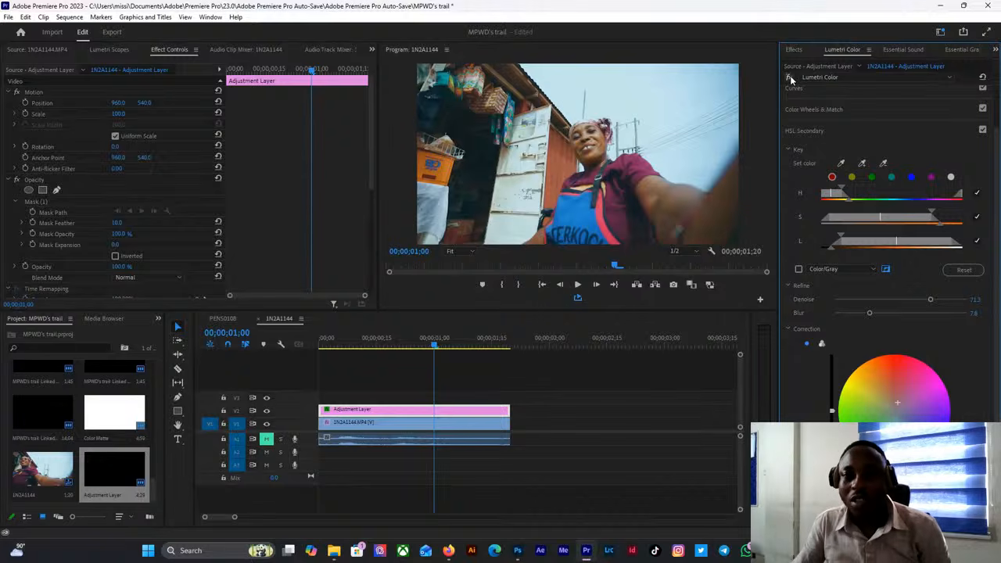
# Try brighter and darker levels for the adjustment layer's keyed skin tones in the HSL Secondary correction, settling on a very slight darkening.
pyautogui.scroll(-2, 883, 235)
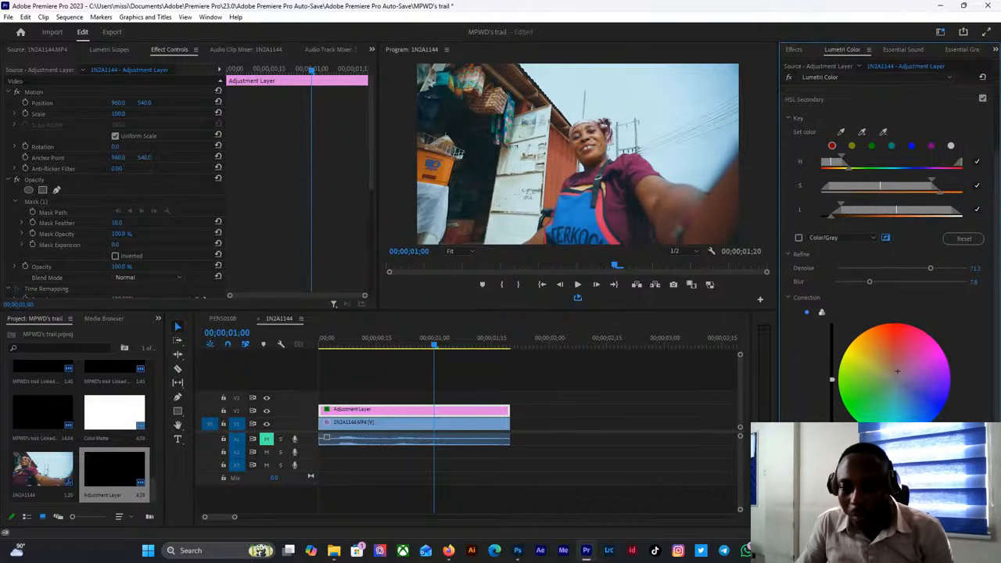
pyautogui.scroll(-1, 883, 234)
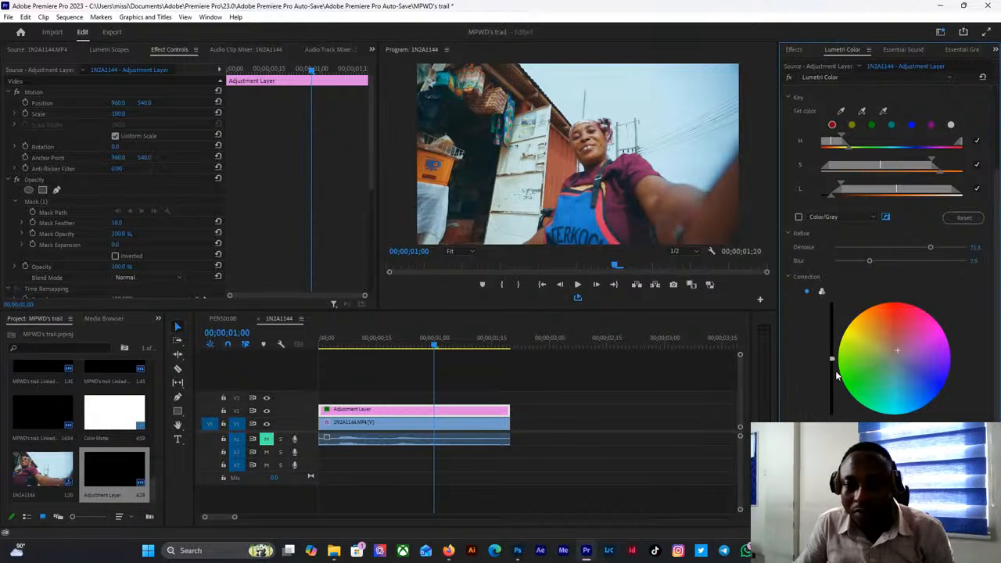
pyautogui.moveTo(832, 361); pyautogui.dragTo(832, 347)
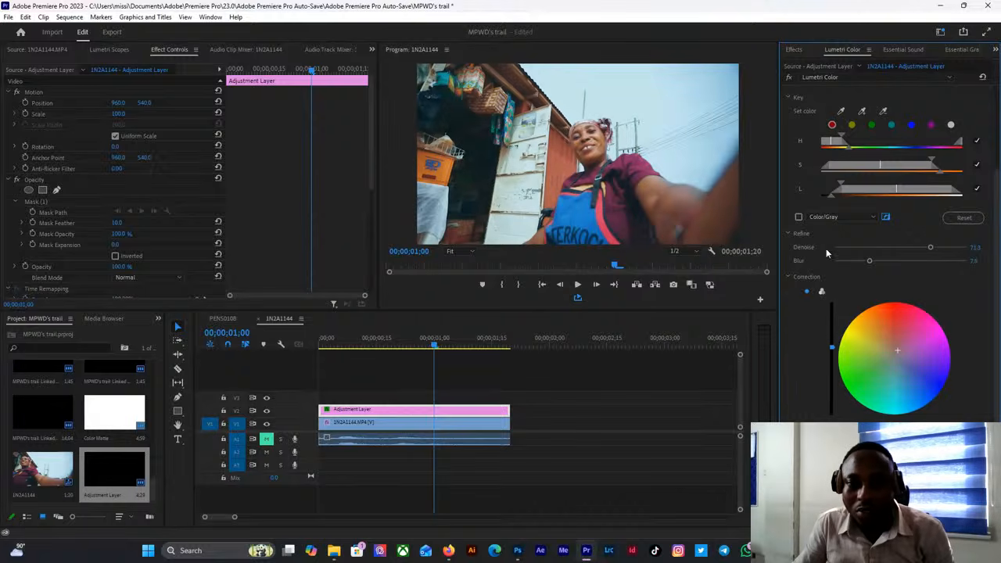
pyautogui.moveTo(826, 249); pyautogui.dragTo(828, 397)
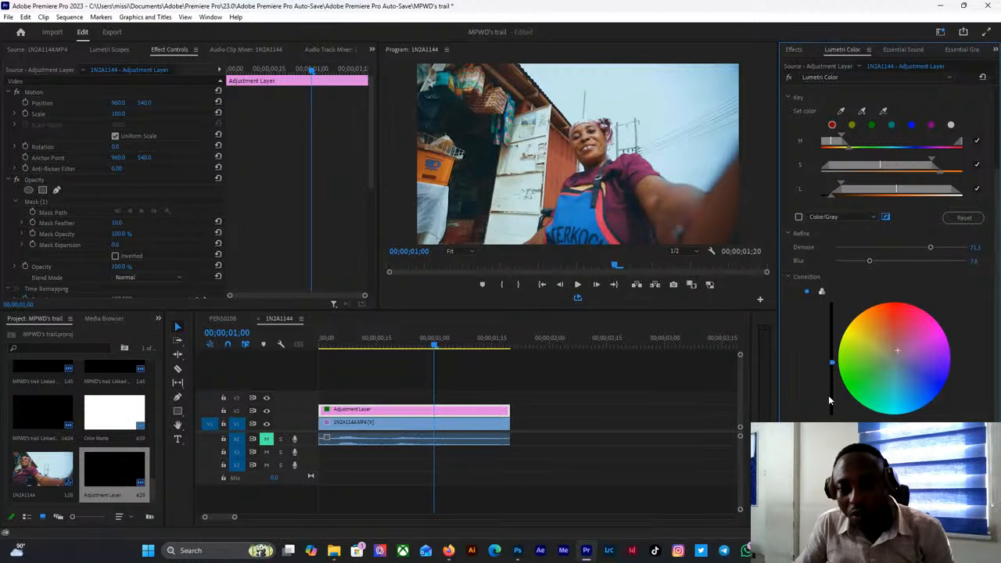
pyautogui.moveTo(832, 360); pyautogui.dragTo(831, 357)
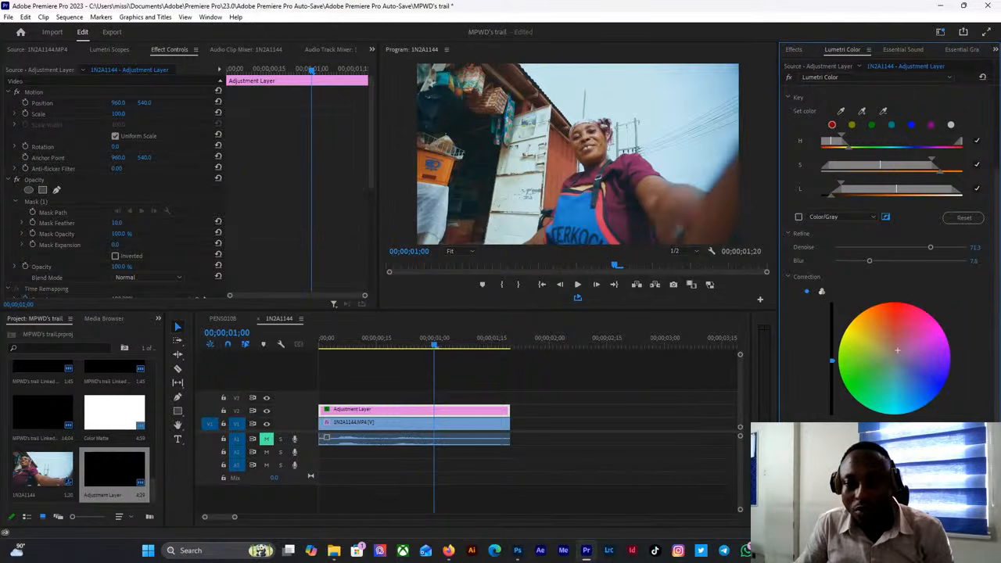
# Compare the skin tones with the adjustment layer's HSL Secondary correction off and on, leaving it enabled.
pyautogui.scroll(2, 918, 234)
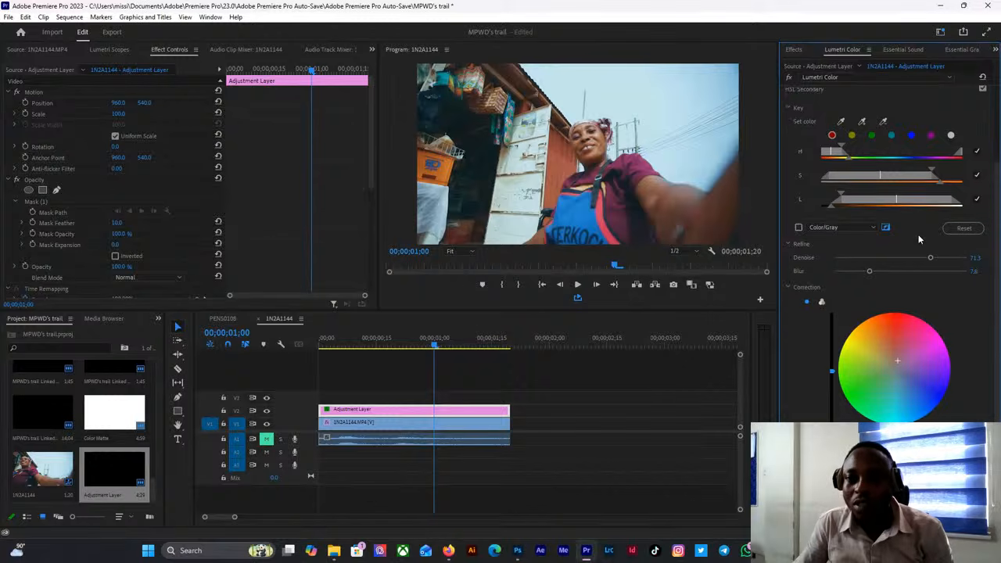
pyautogui.click(982, 130)
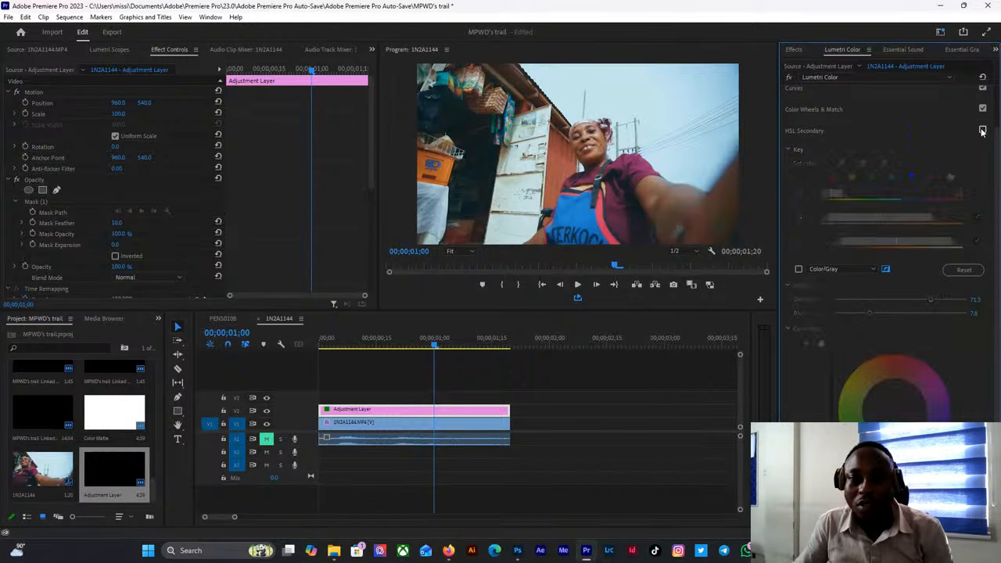
pyautogui.click(982, 131)
pyautogui.click(982, 131)
pyautogui.click(982, 131)
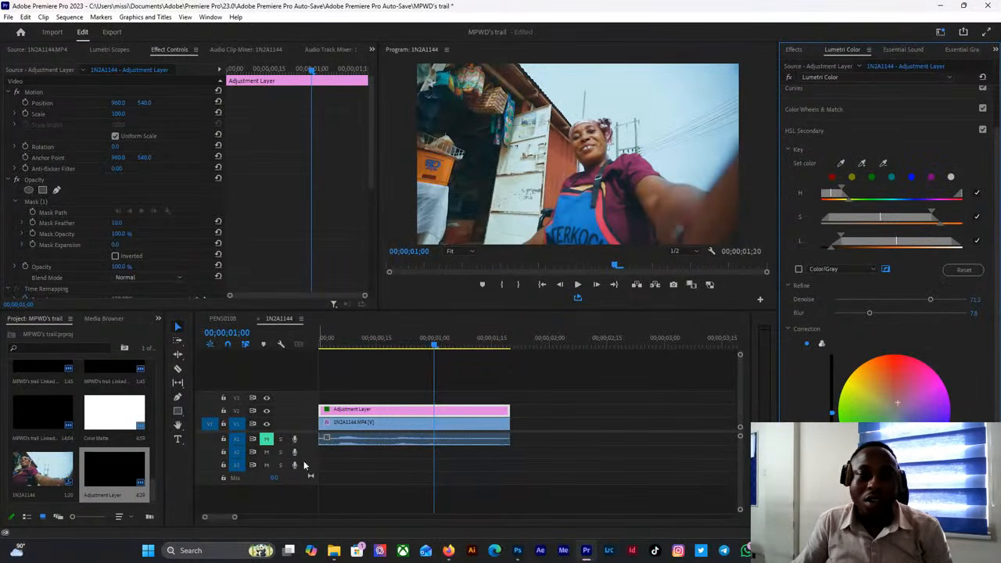
pyautogui.click(340, 417)
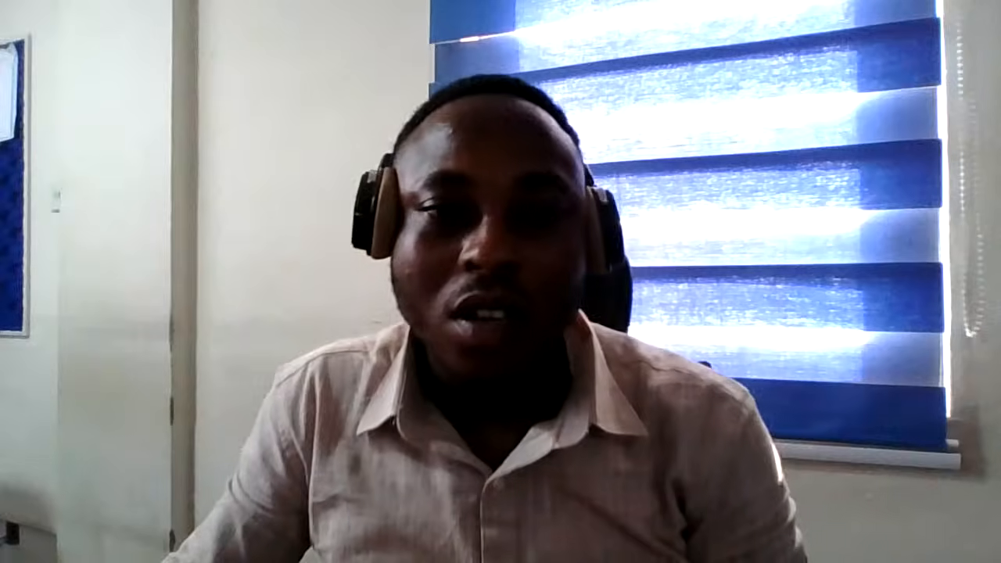
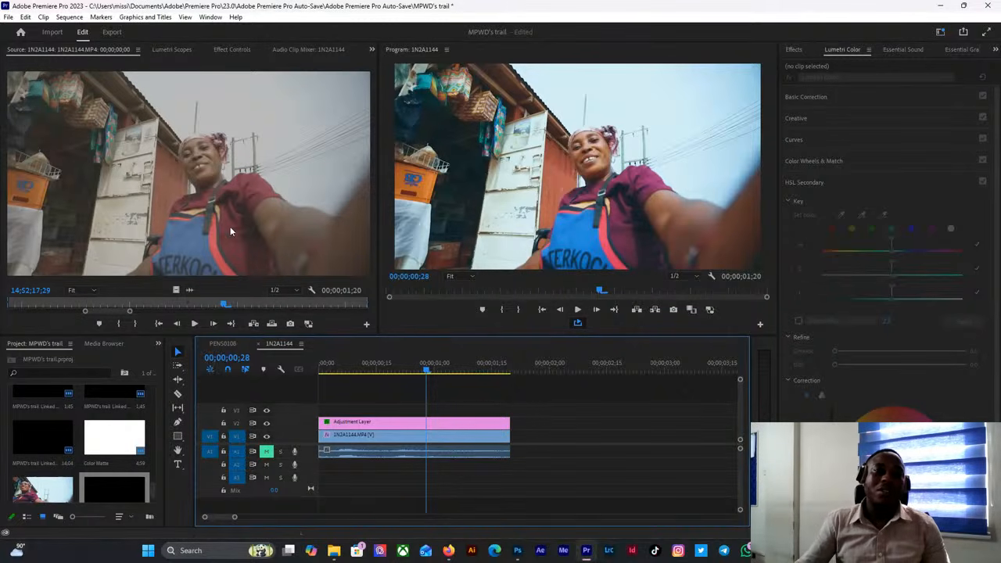
# Review the scopes and the V1 clip's Lumetri settings in Basic Correction, Creative, Curves, Color Wheels & Match, HSL Secondary and Vignette.
pyautogui.click(171, 49)
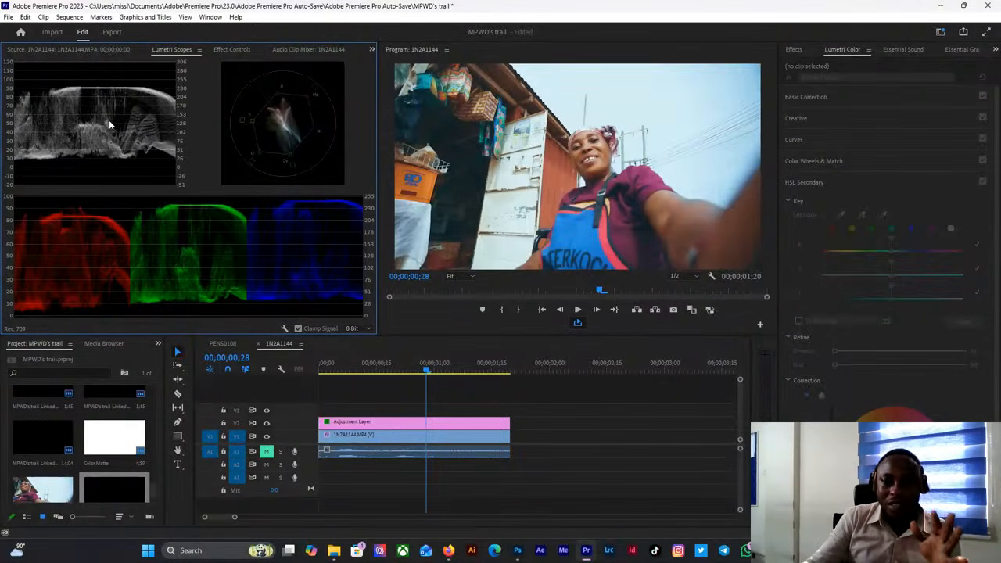
pyautogui.click(924, 398)
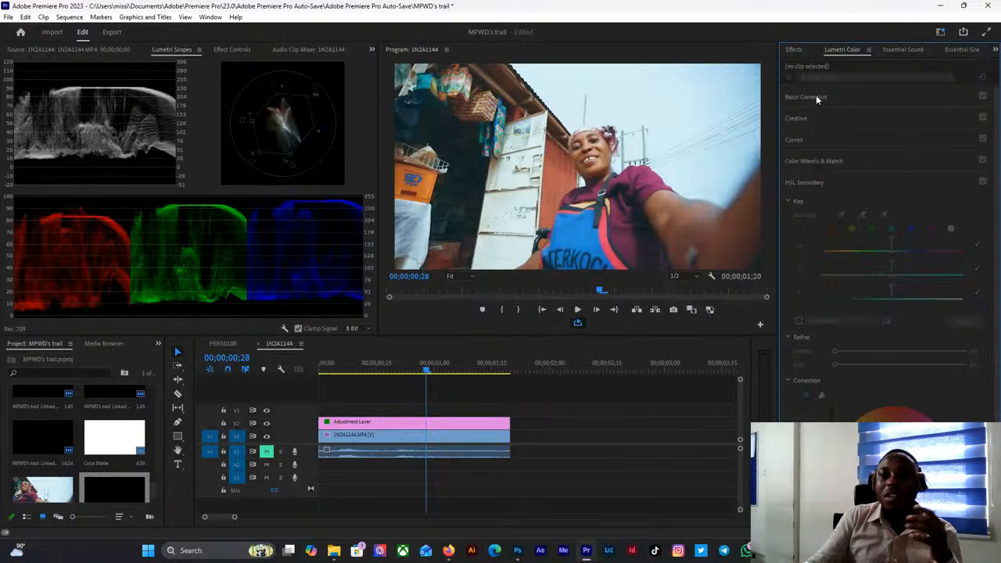
pyautogui.click(445, 441)
pyautogui.click(824, 95)
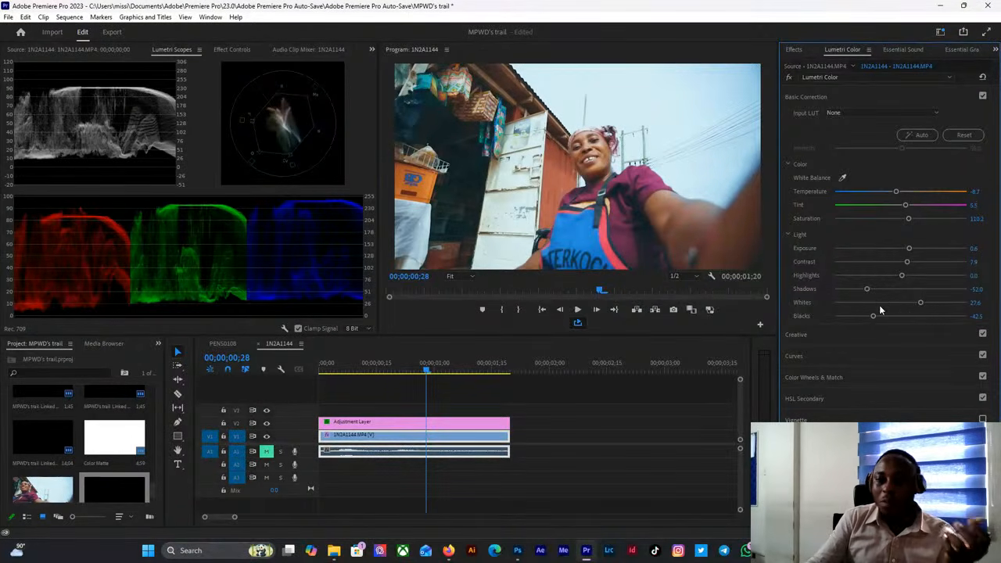
pyautogui.click(837, 333)
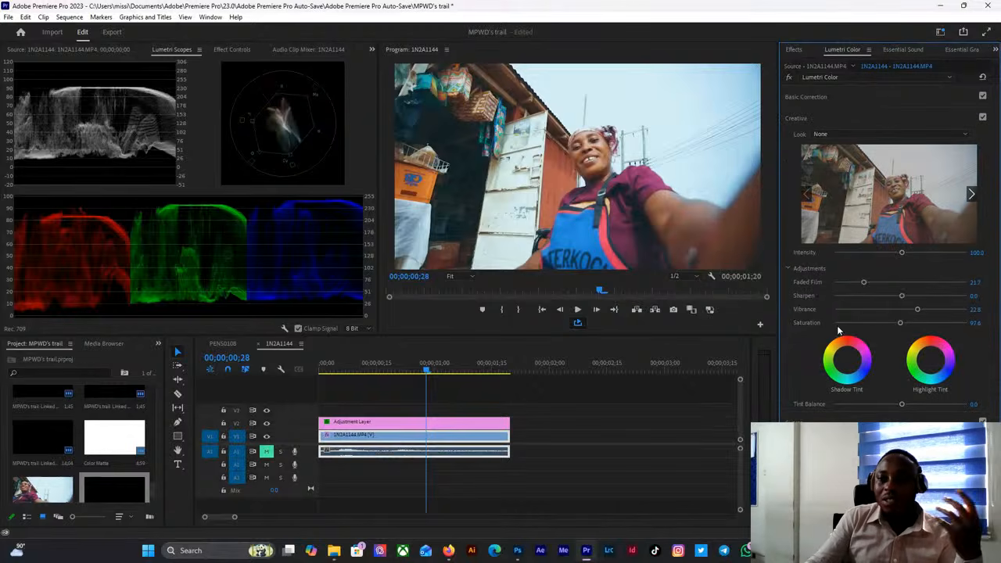
pyautogui.click(809, 119)
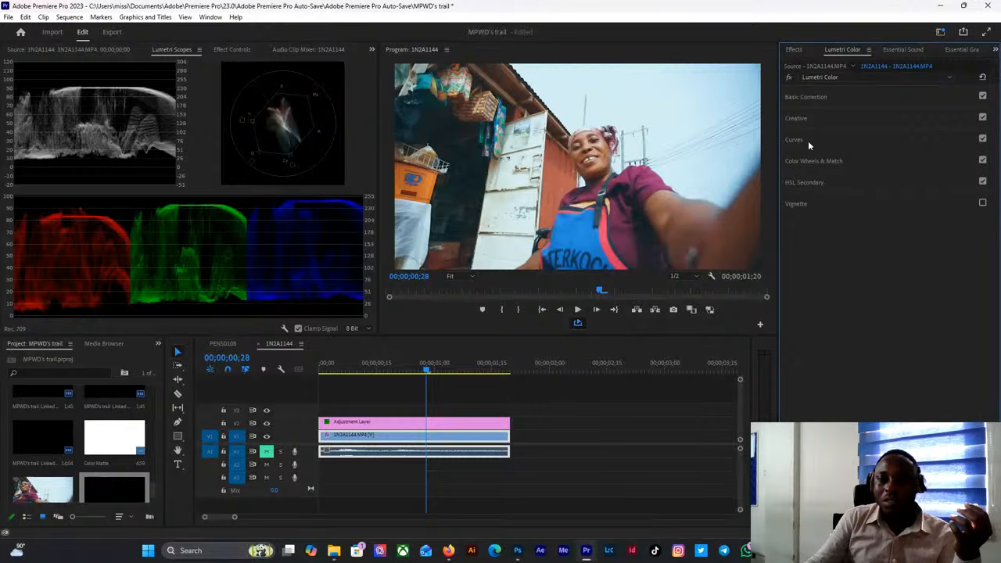
pyautogui.click(807, 140)
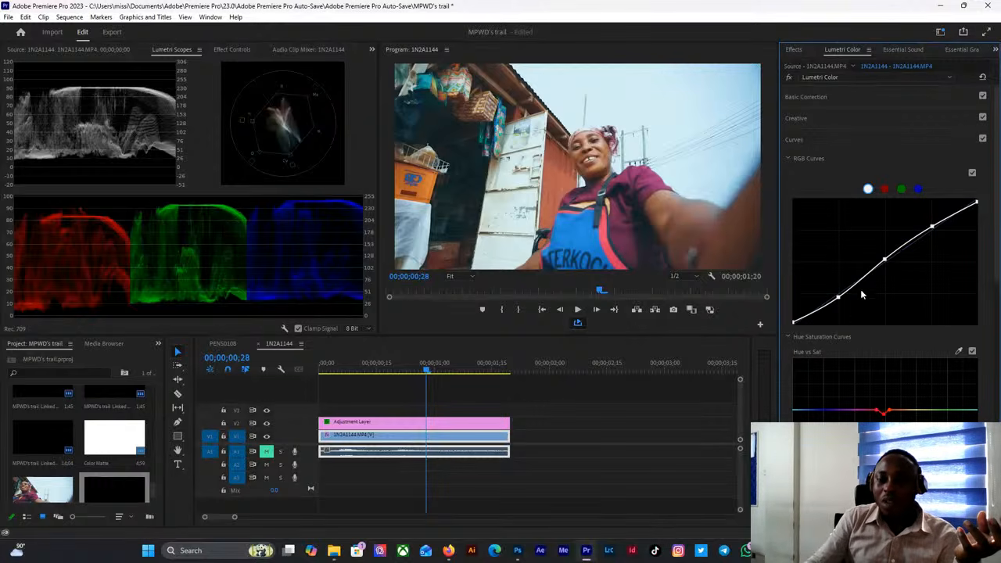
pyautogui.click(810, 140)
pyautogui.click(817, 161)
pyautogui.click(817, 161)
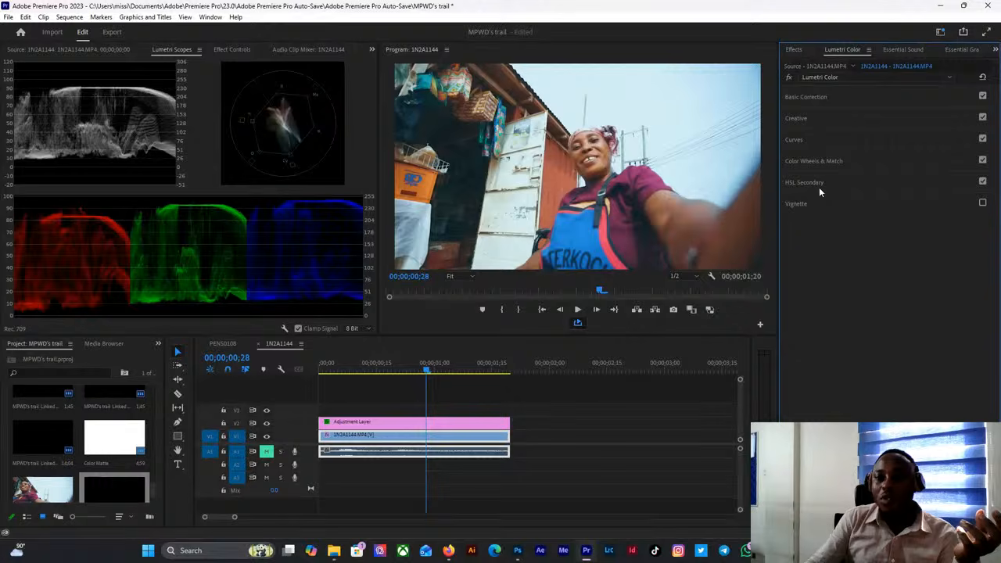
pyautogui.click(820, 183)
pyautogui.click(820, 183)
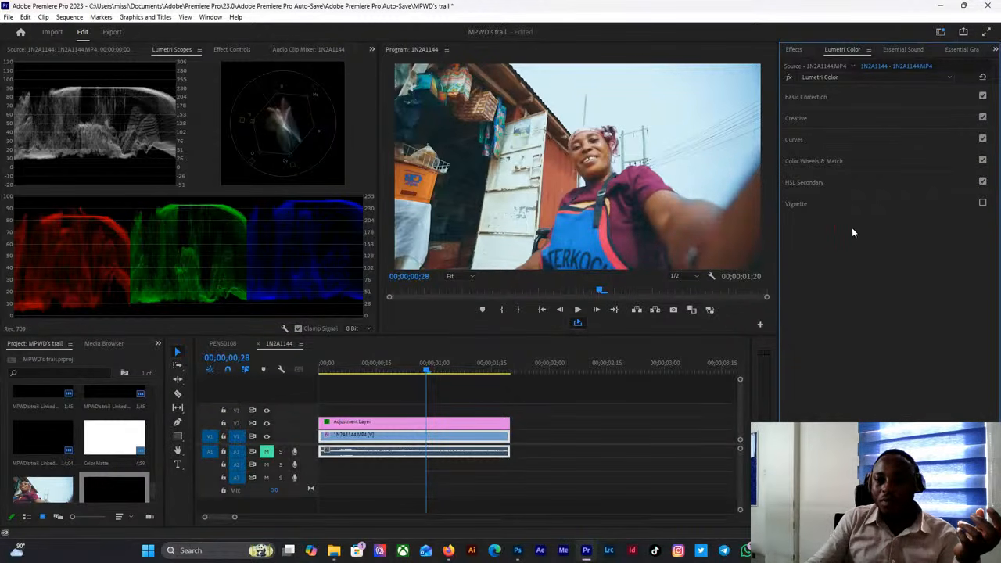
pyautogui.click(836, 161)
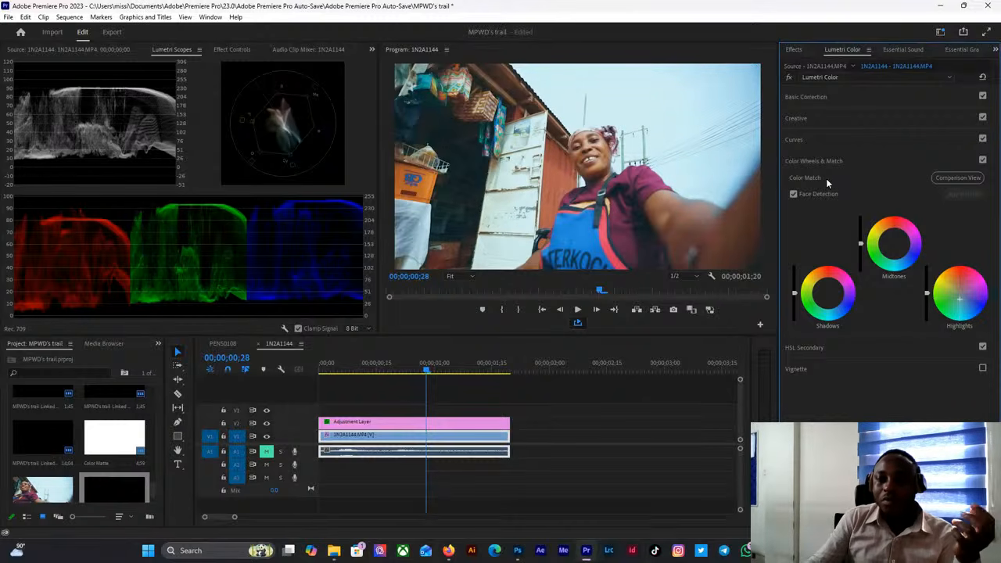
pyautogui.click(814, 158)
pyautogui.click(817, 203)
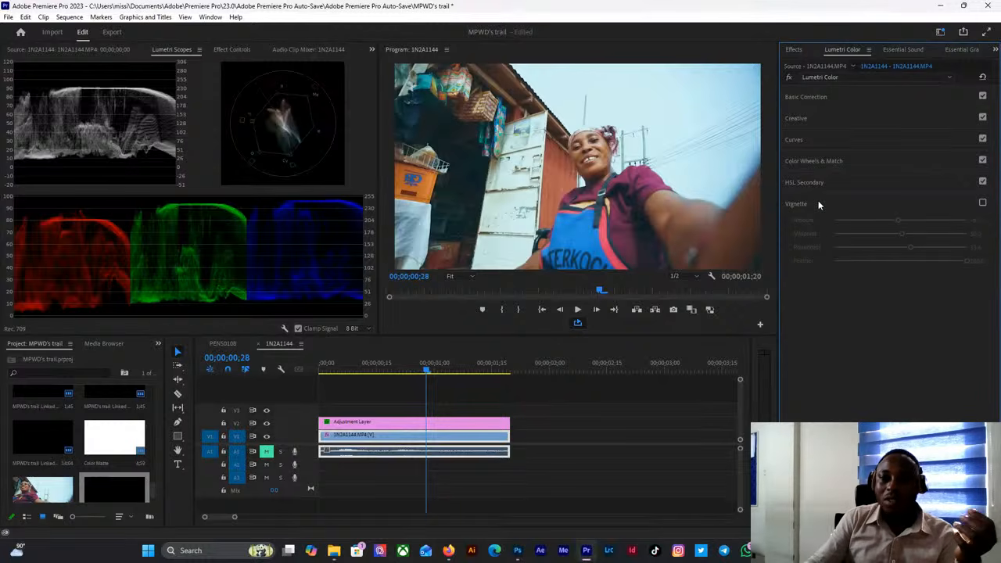
pyautogui.click(818, 202)
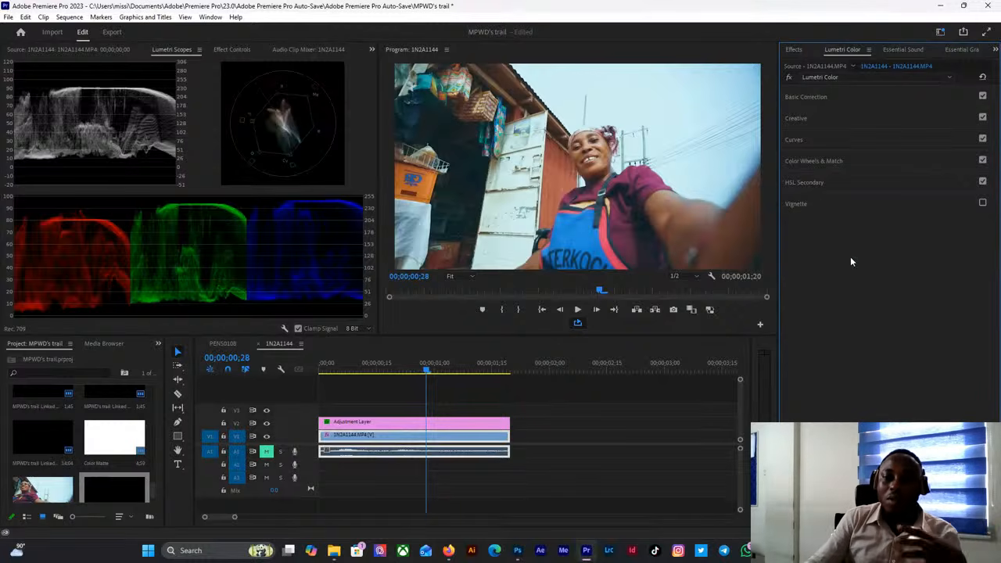
# Enable the Vignette section of the Lumetri Color grade on the V1 clip.
pyautogui.click(826, 207)
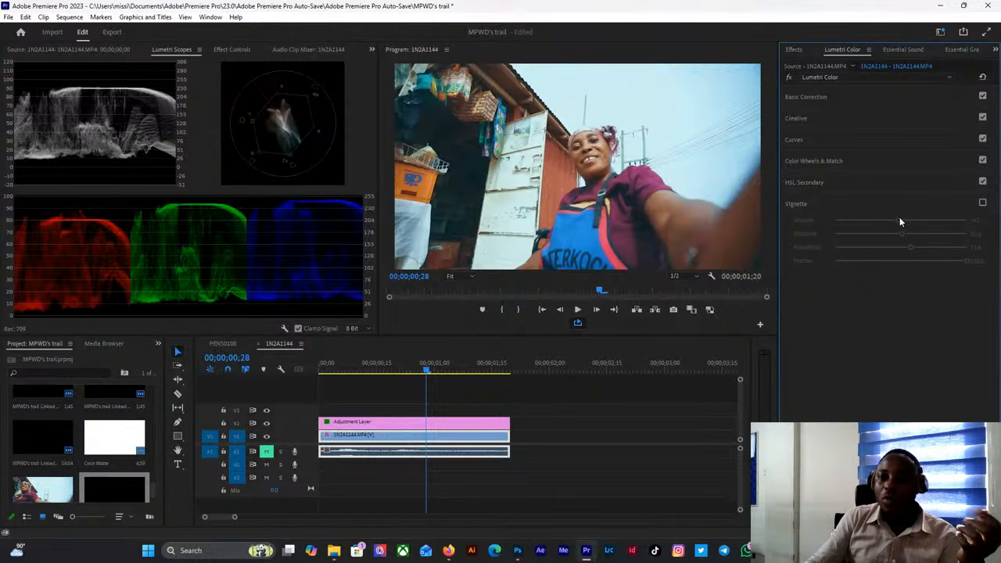
pyautogui.click(982, 202)
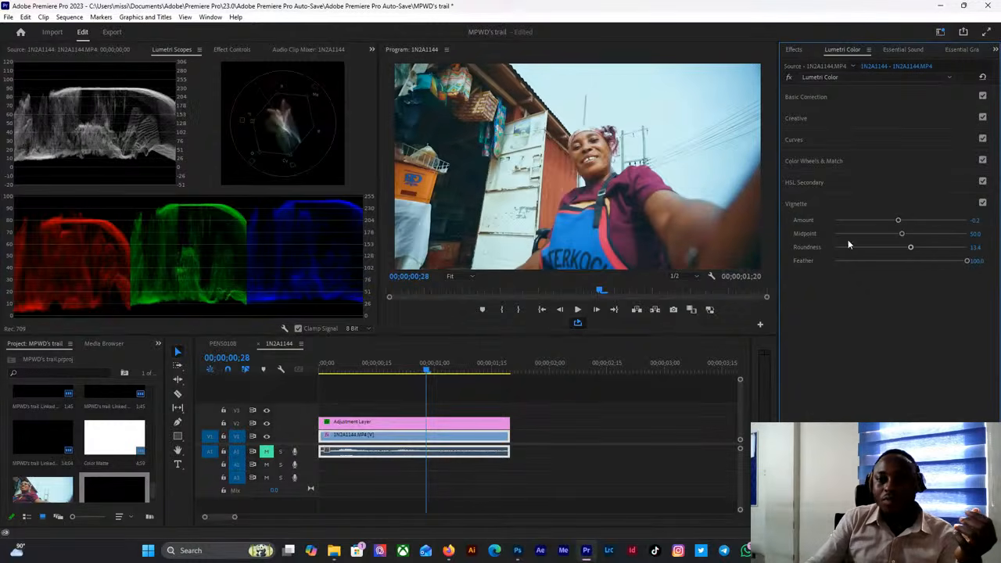
pyautogui.click(800, 205)
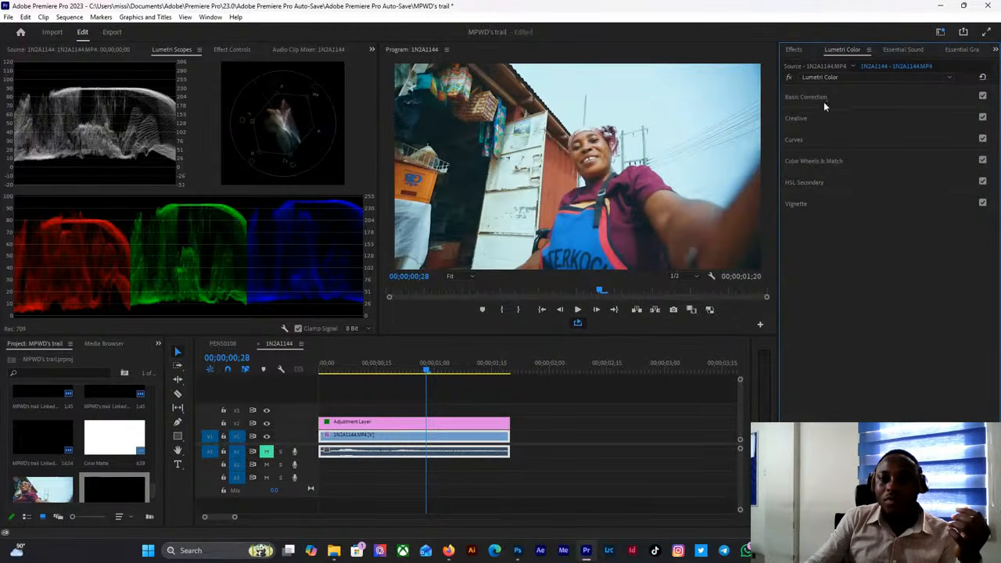
# Compare the V1 clip before and after its Lumetri Color grade, leaving the effect enabled and the clip deselected.
pyautogui.click(789, 77)
pyautogui.click(790, 77)
pyautogui.click(790, 77)
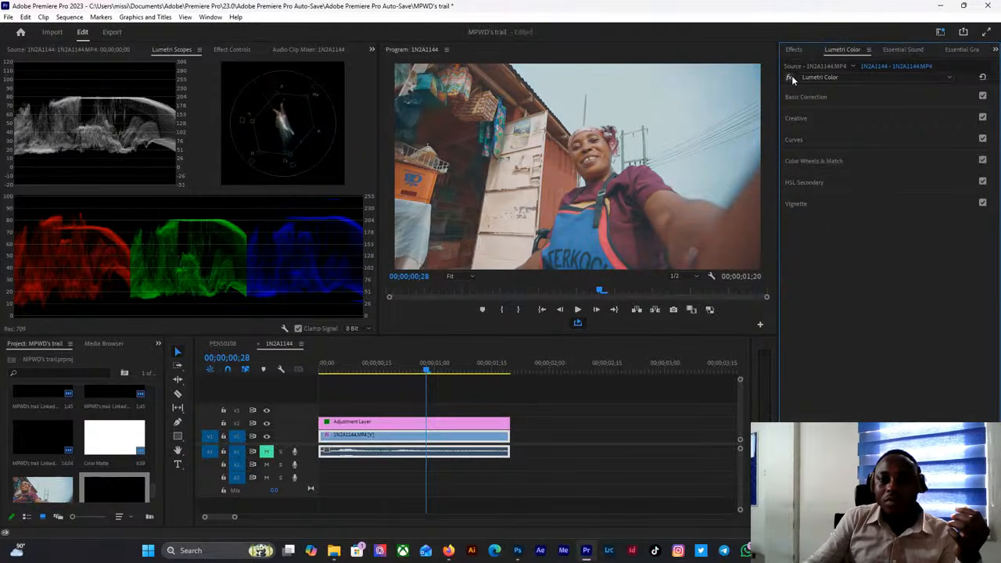
pyautogui.click(791, 77)
pyautogui.click(791, 76)
pyautogui.click(791, 77)
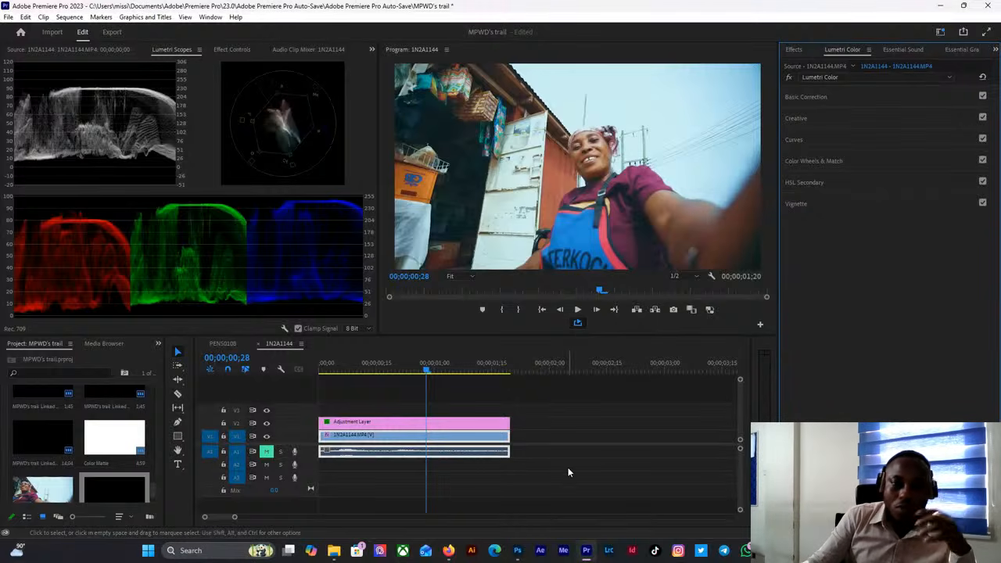
pyautogui.click(526, 439)
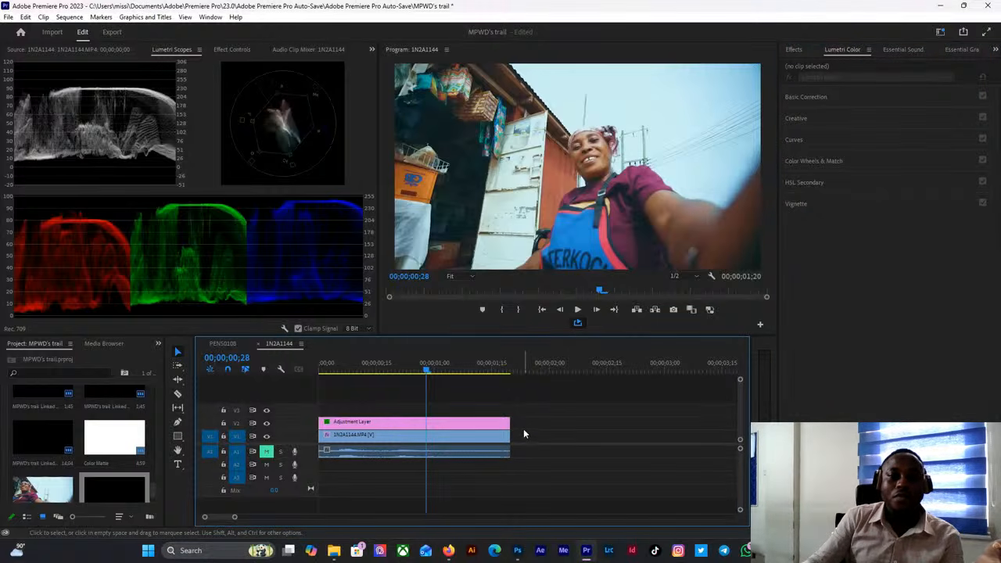